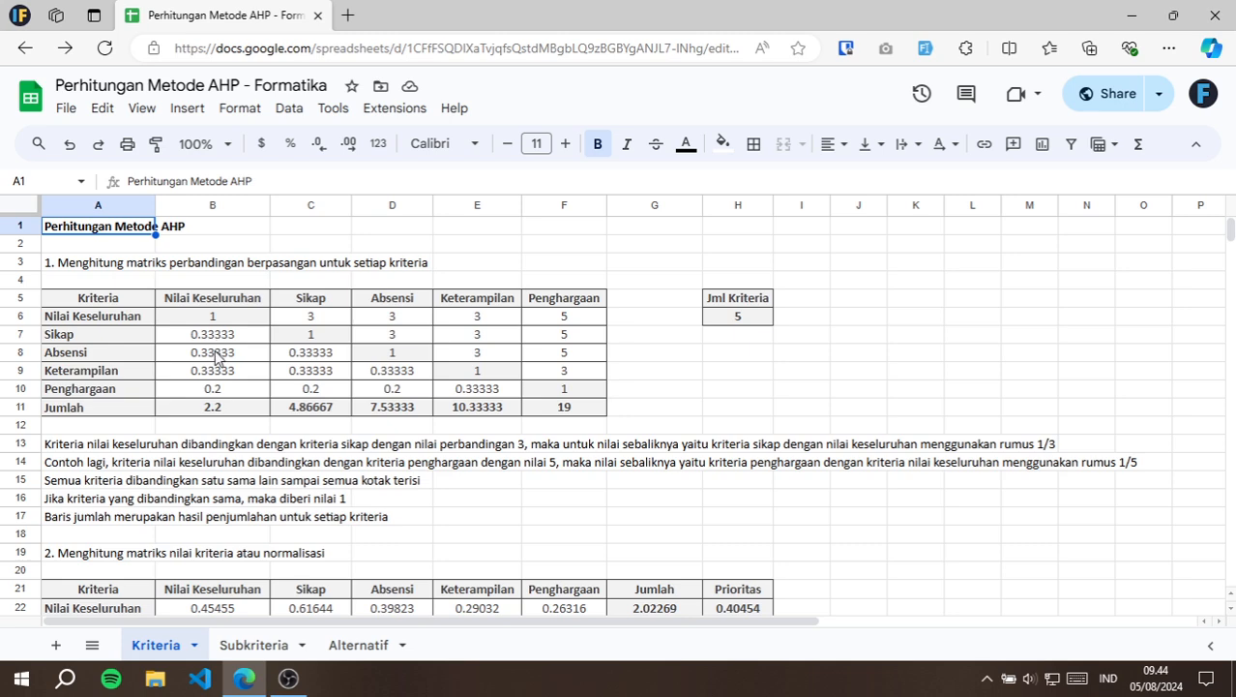
Review the pairwise comparison section's title, the Jml Kriteria value and the criteria names in the matrix's column and row headings.
click(66, 272)
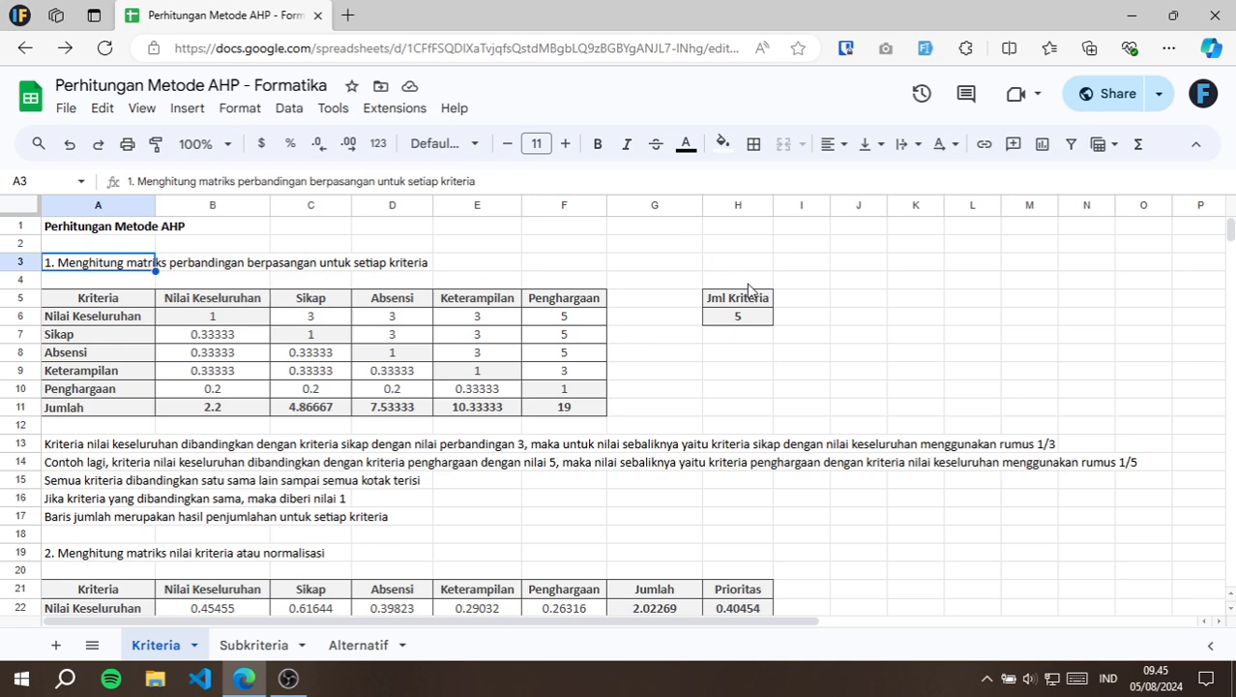
click(751, 324)
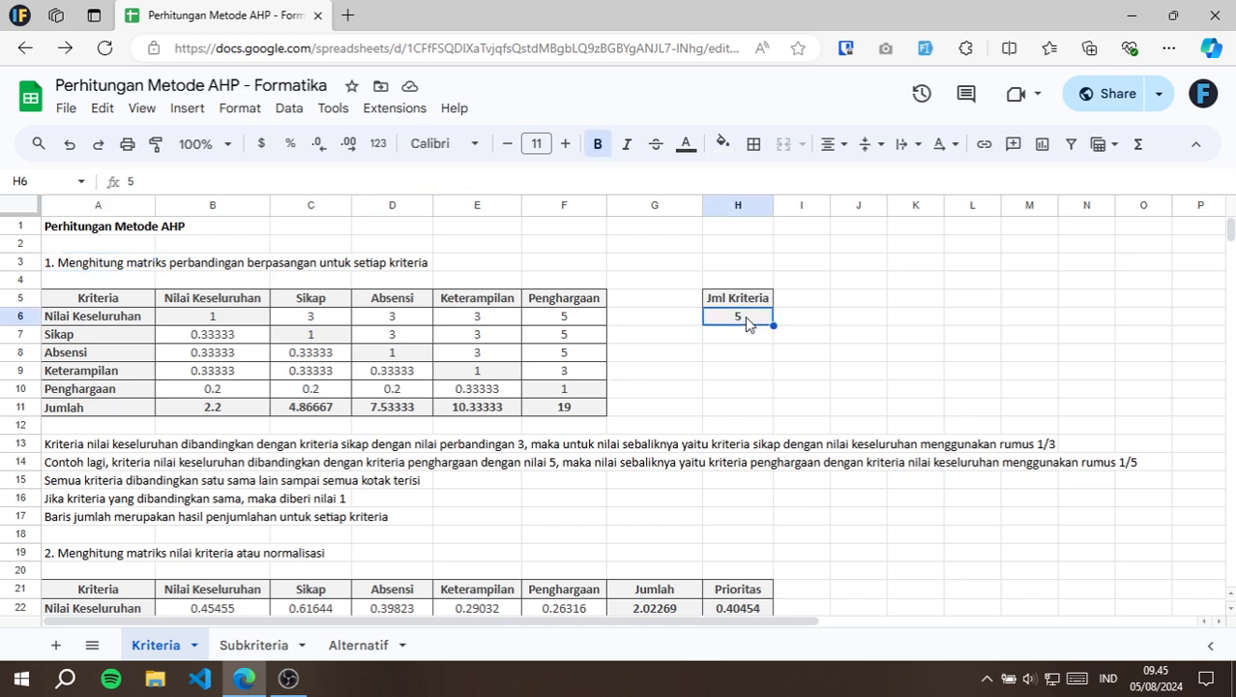
click(221, 305)
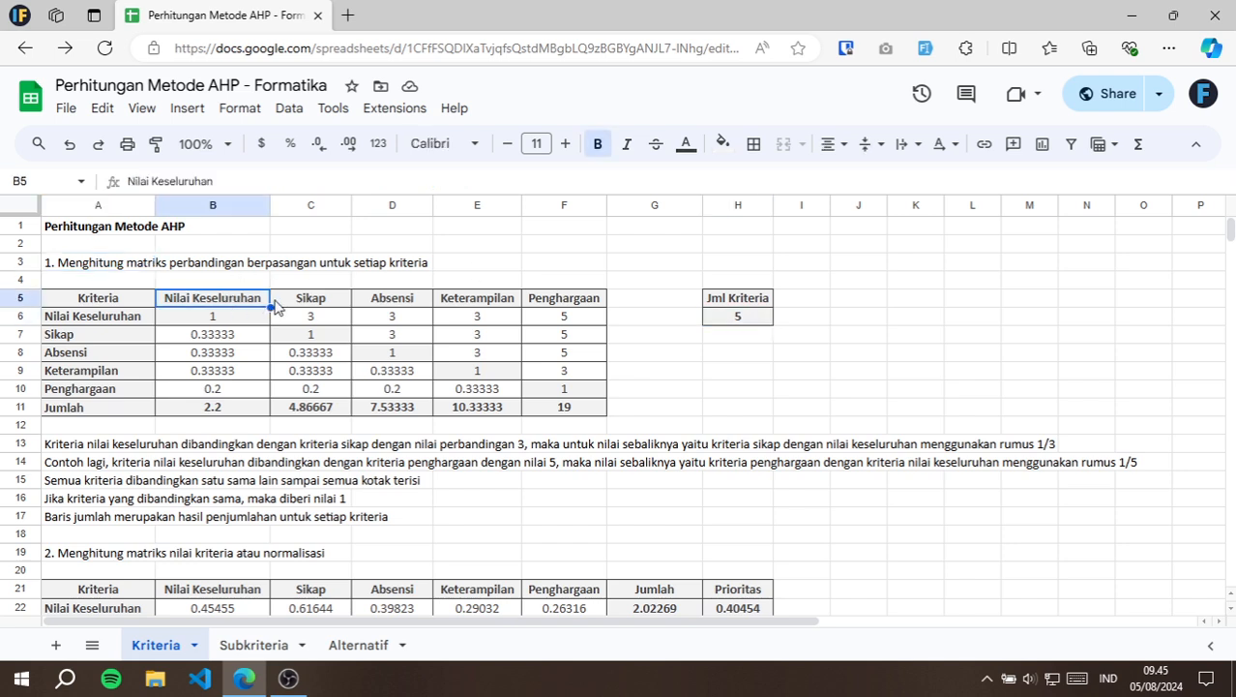
click(358, 303)
click(339, 306)
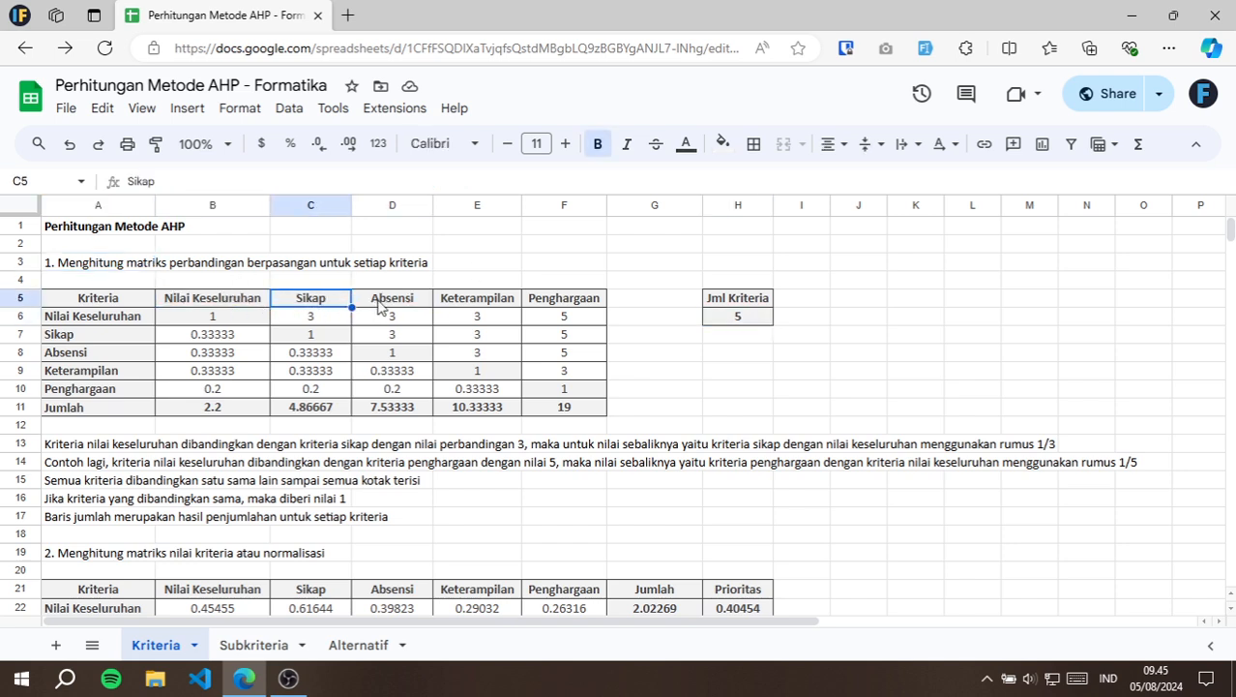
click(392, 308)
click(498, 302)
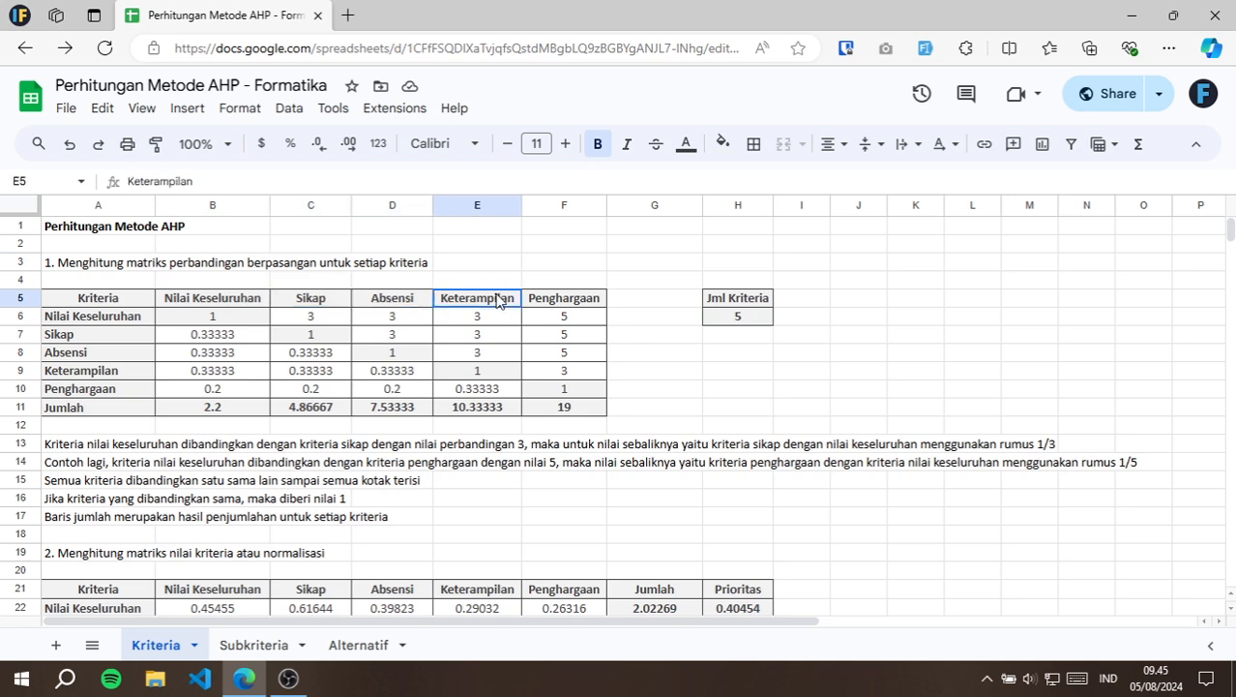
click(566, 300)
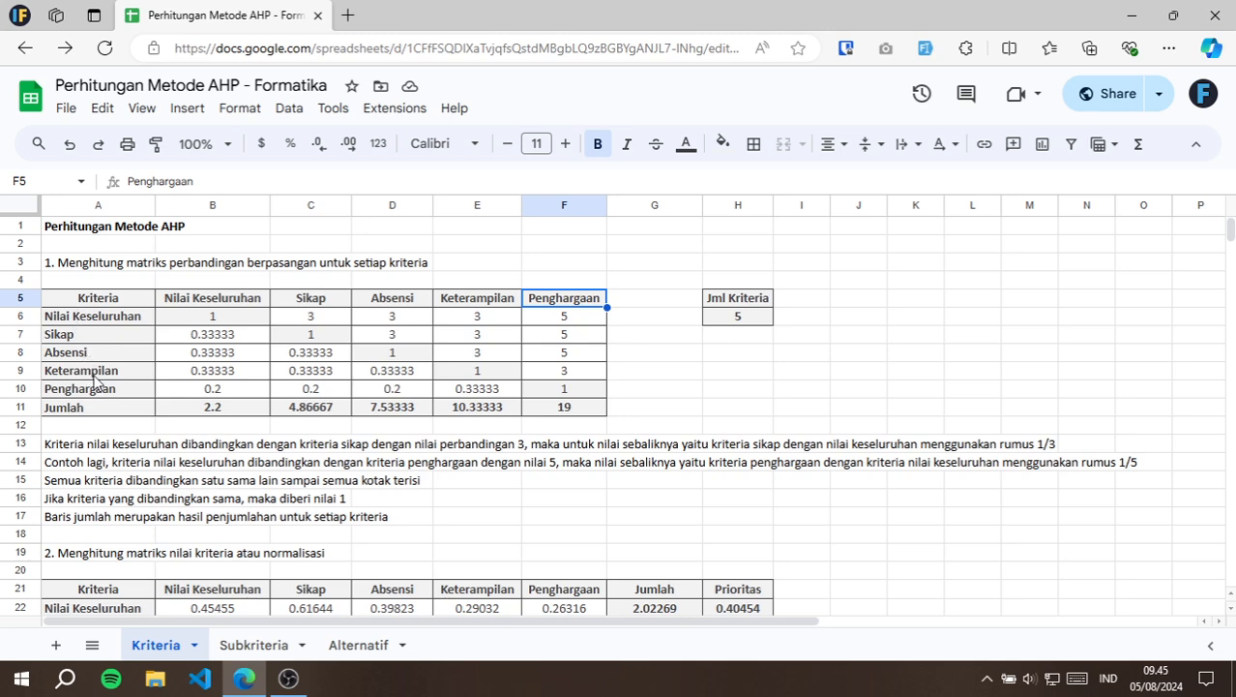
click(93, 397)
click(125, 327)
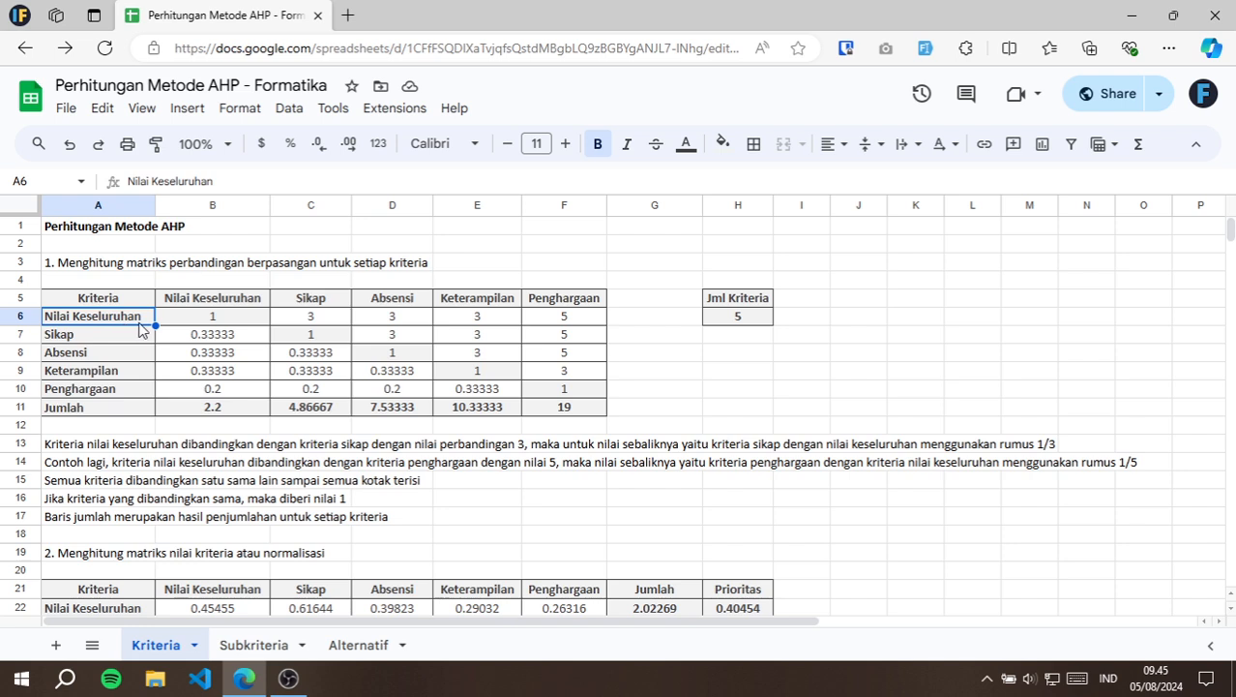
Read the comparison rule in row 13 and examine how the reciprocal formula in B7 refers to C6.
click(65, 447)
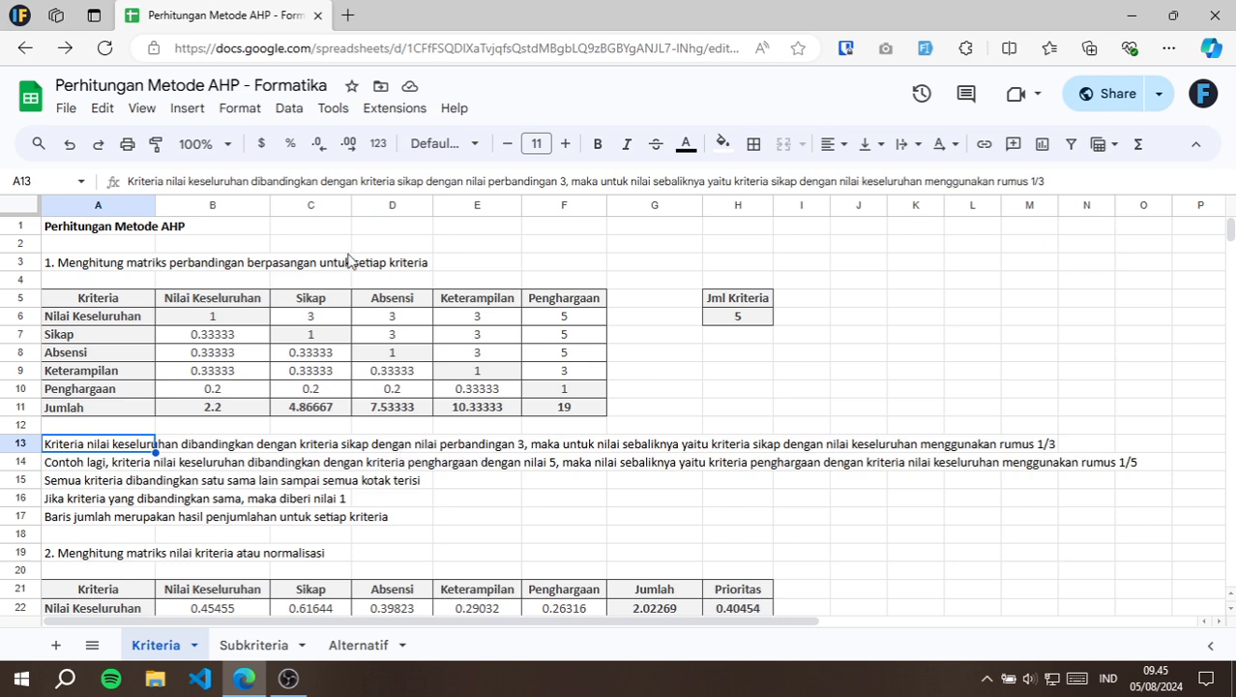
click(325, 321)
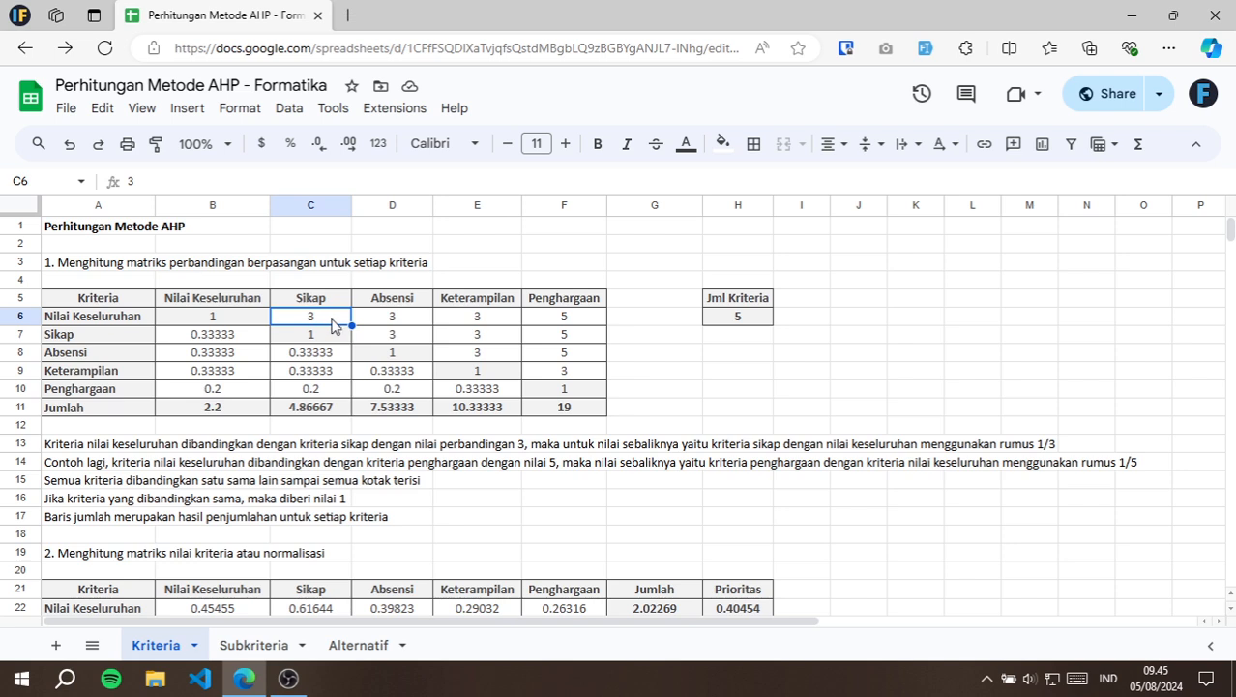
click(232, 341)
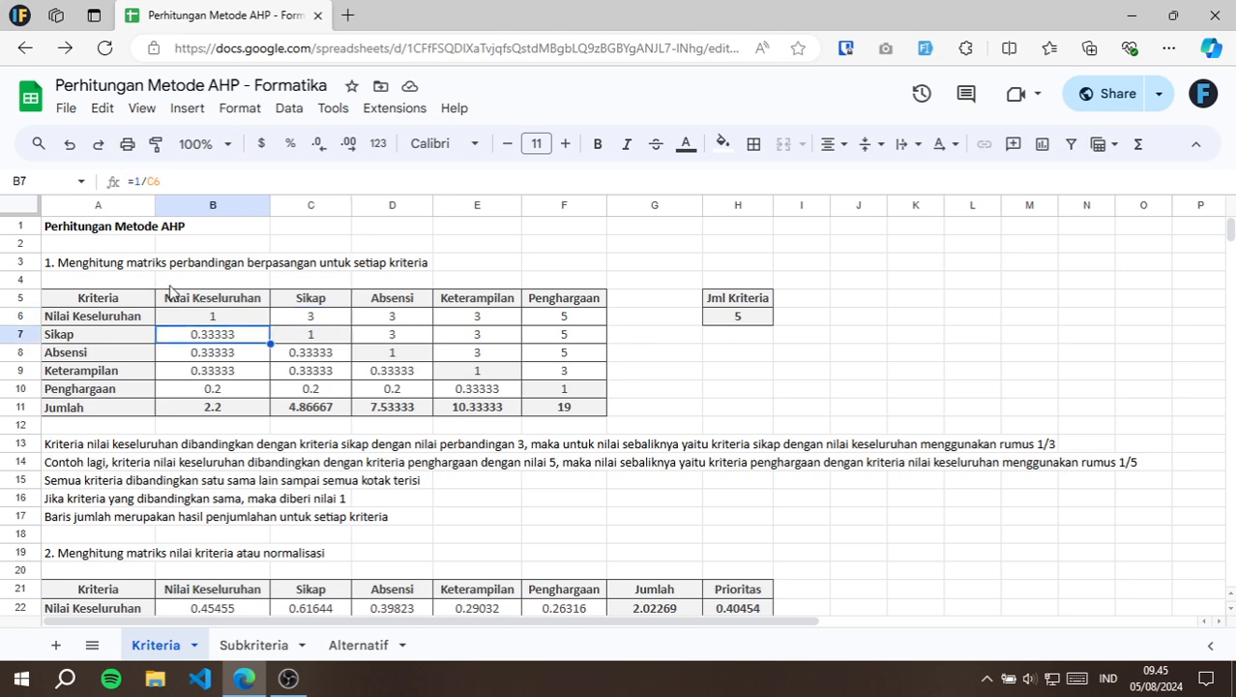
click(126, 318)
click(311, 323)
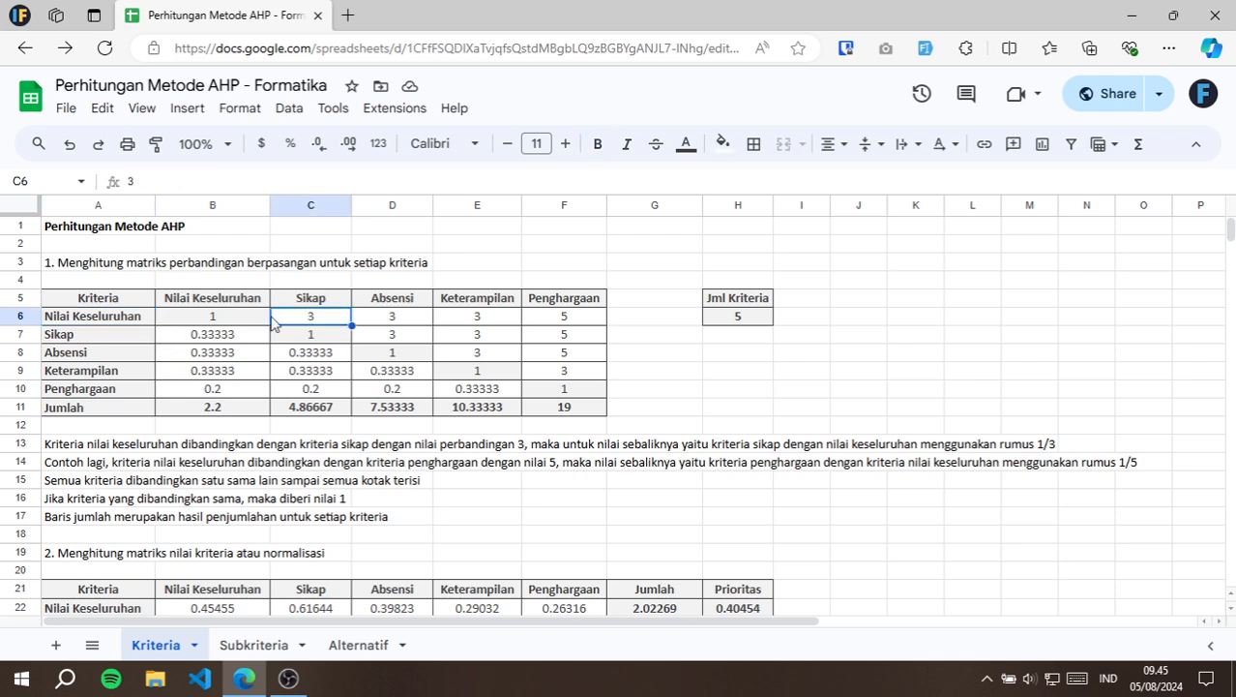
click(215, 338)
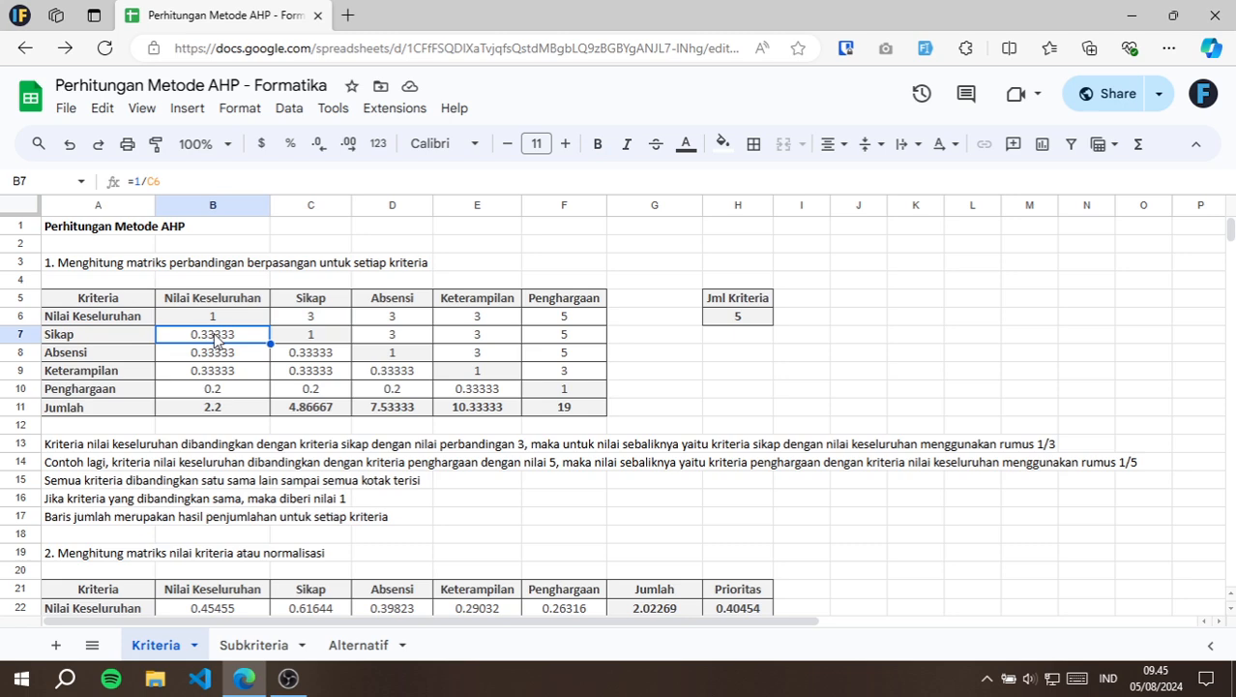
double_click(215, 337)
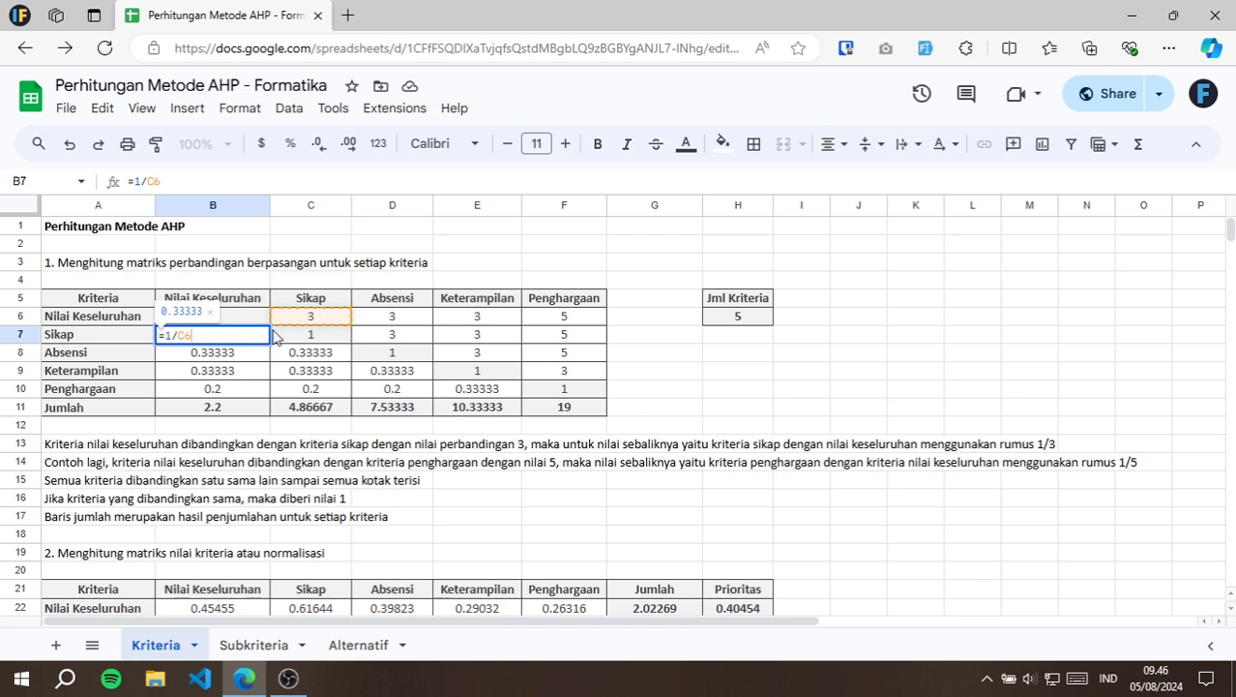
key(Return)
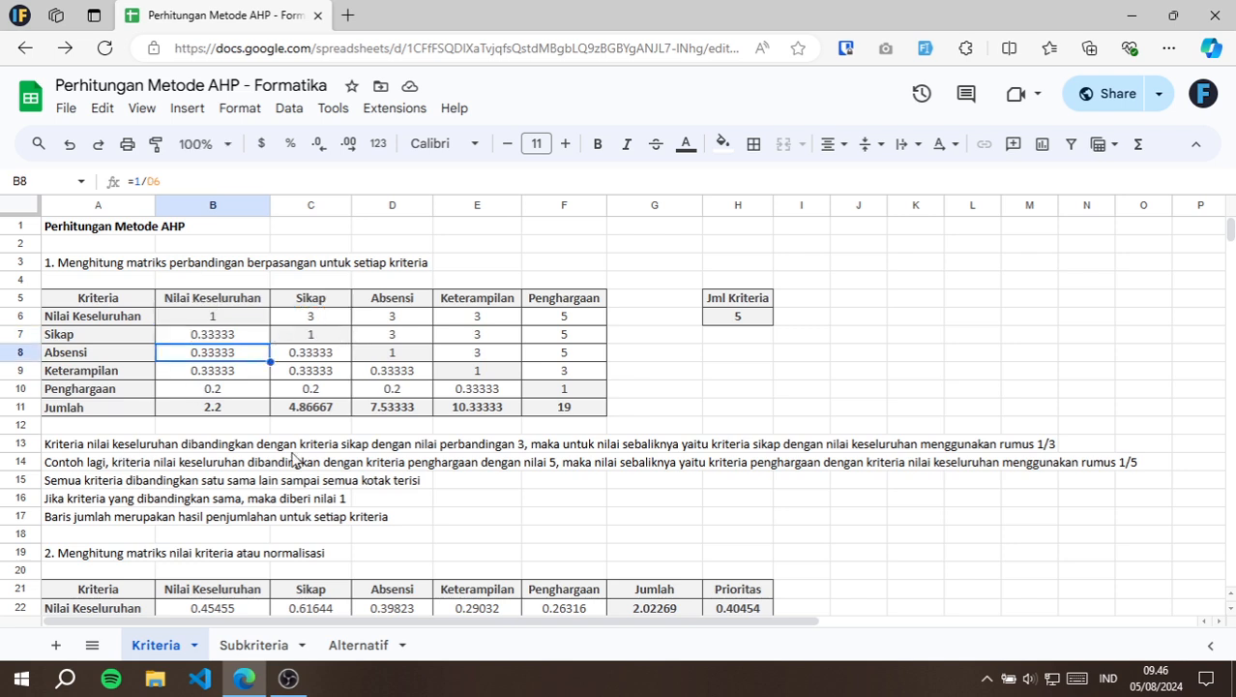
Compare the Nilai Keseluruhan–Penghargaan value in F6 with its reciprocal formula in B10.
click(553, 321)
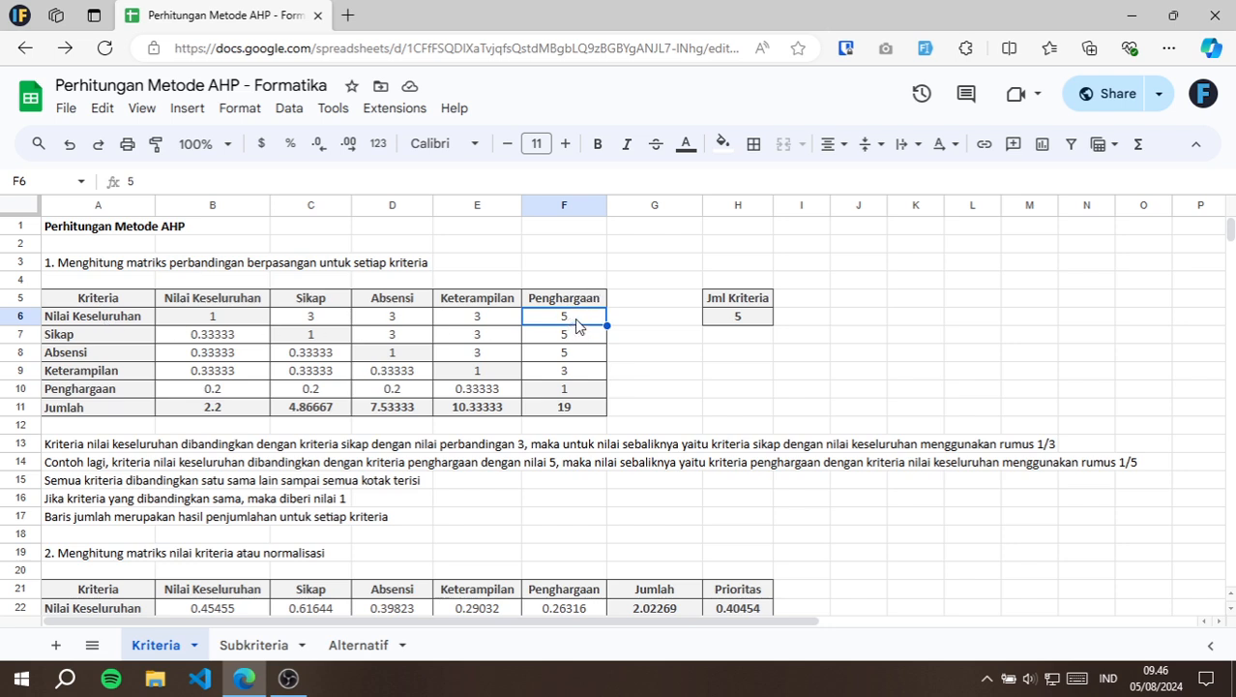
click(215, 392)
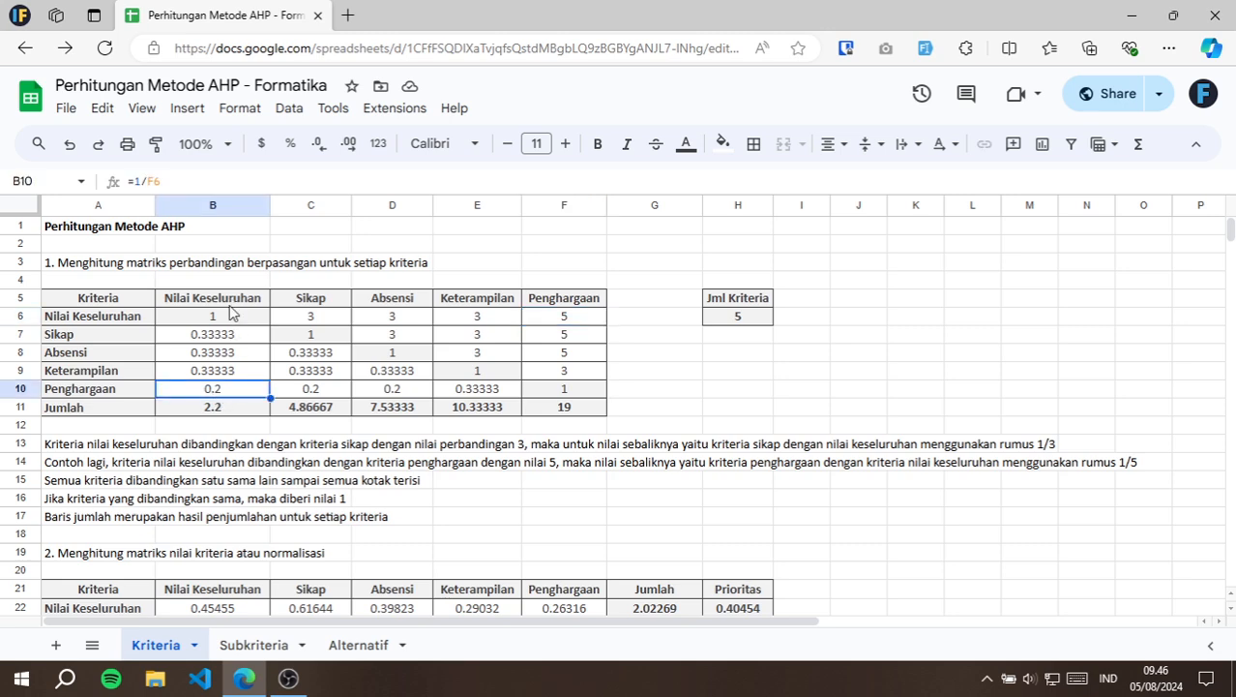
double_click(246, 395)
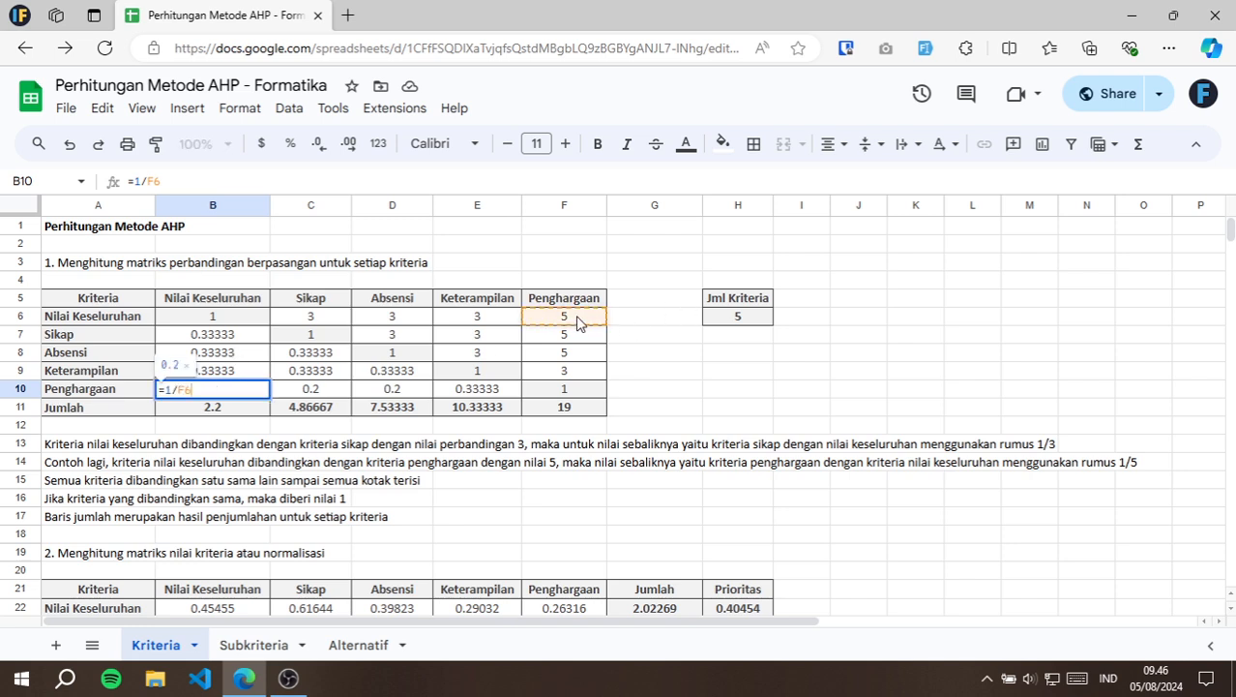
key(Escape)
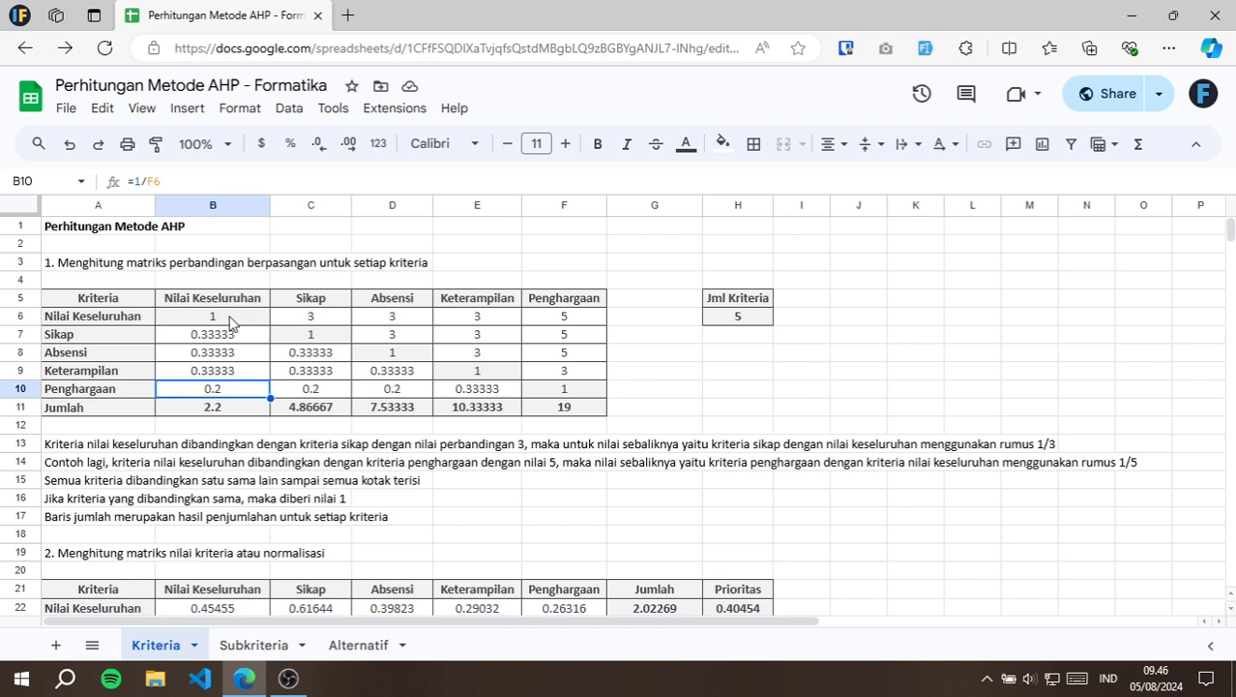
Highlight the comparison values in B6:F10 and check each diagonal cell where a criterion is compared with itself.
drag(230, 322, 571, 390)
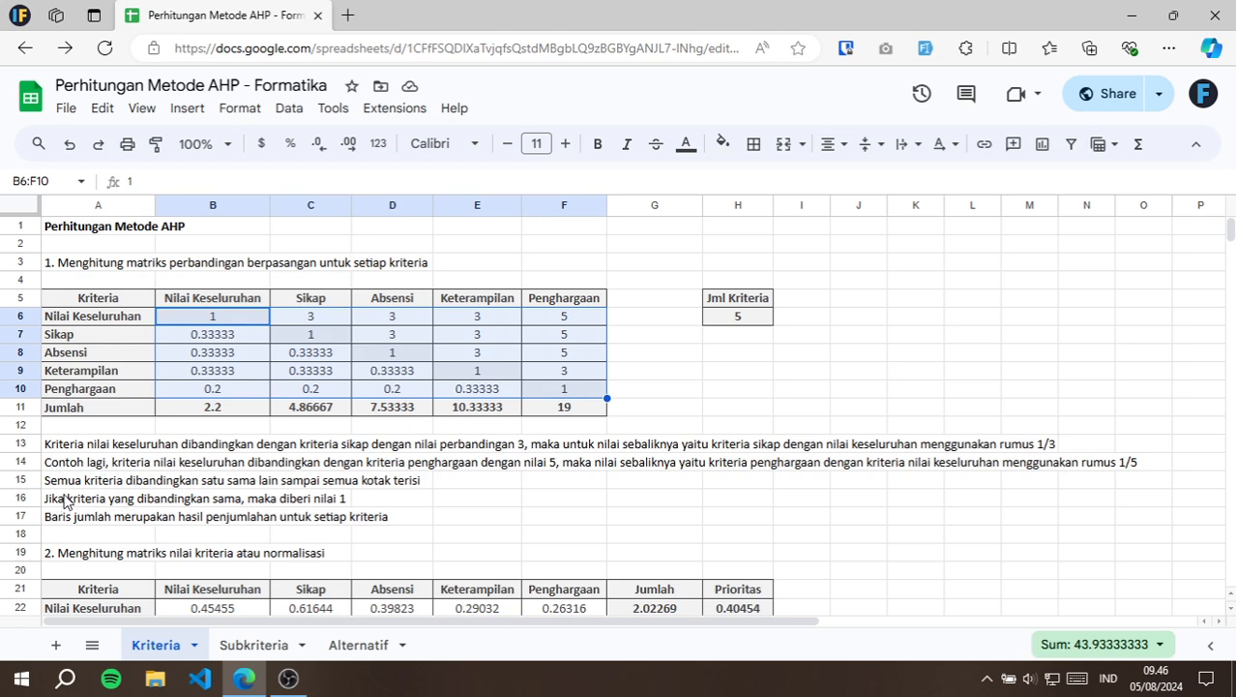
click(220, 319)
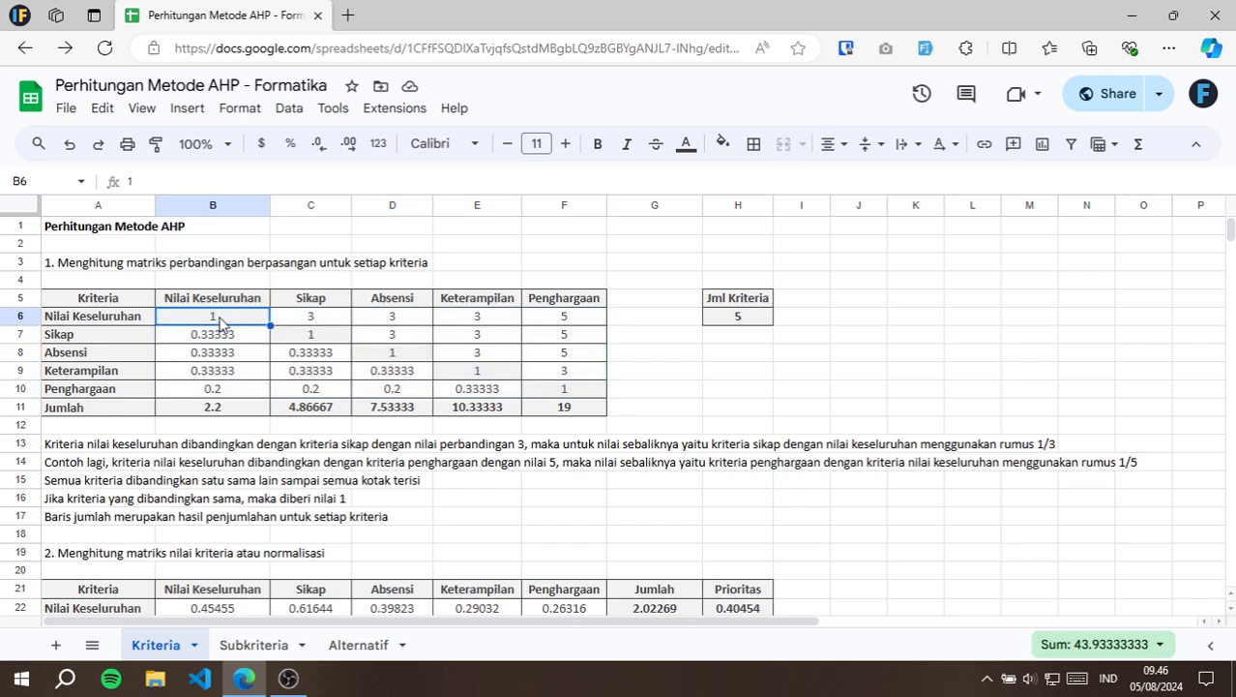
click(311, 336)
click(392, 365)
click(392, 355)
click(475, 379)
click(542, 390)
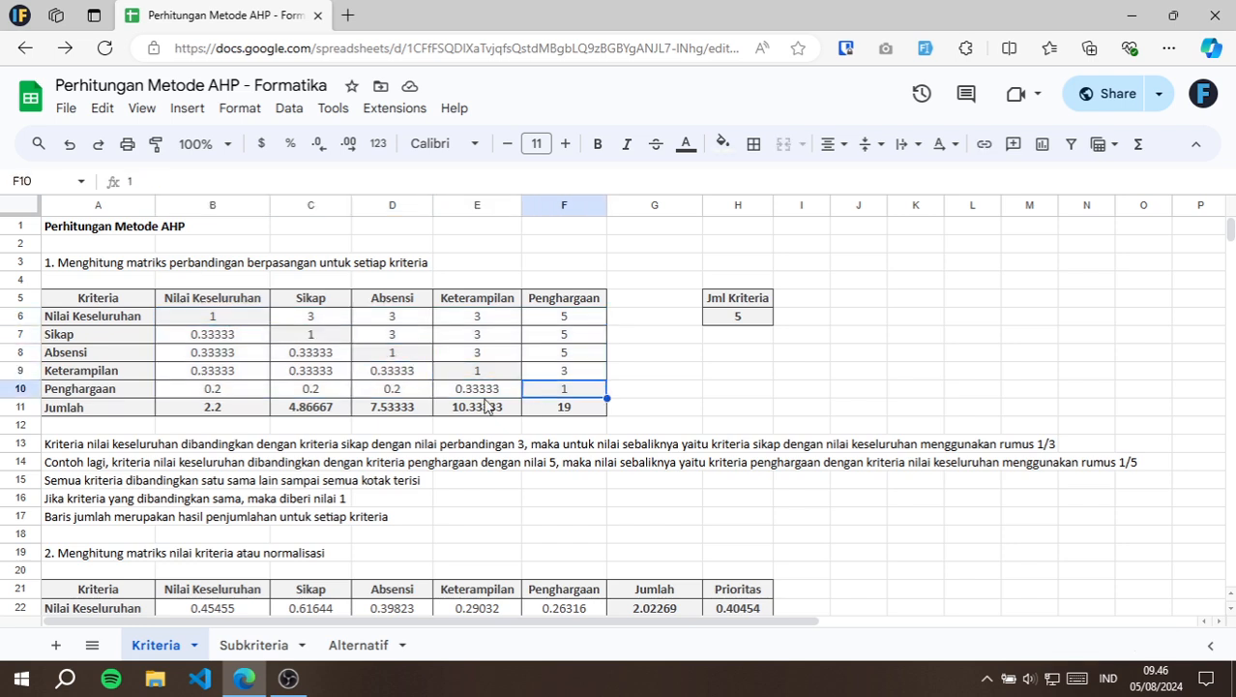
Inspect the SUM formulas in the Jumlah row for the Nilai Keseluruhan, Sikap and Penghargaan columns.
click(101, 405)
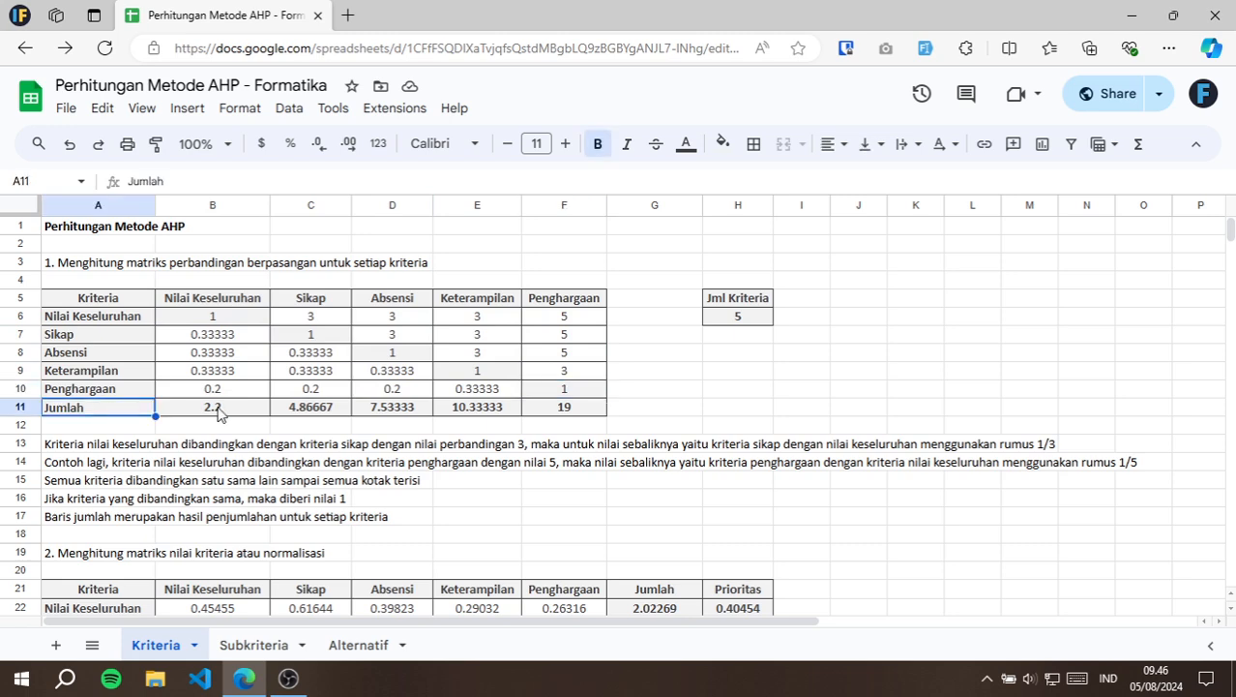
click(218, 411)
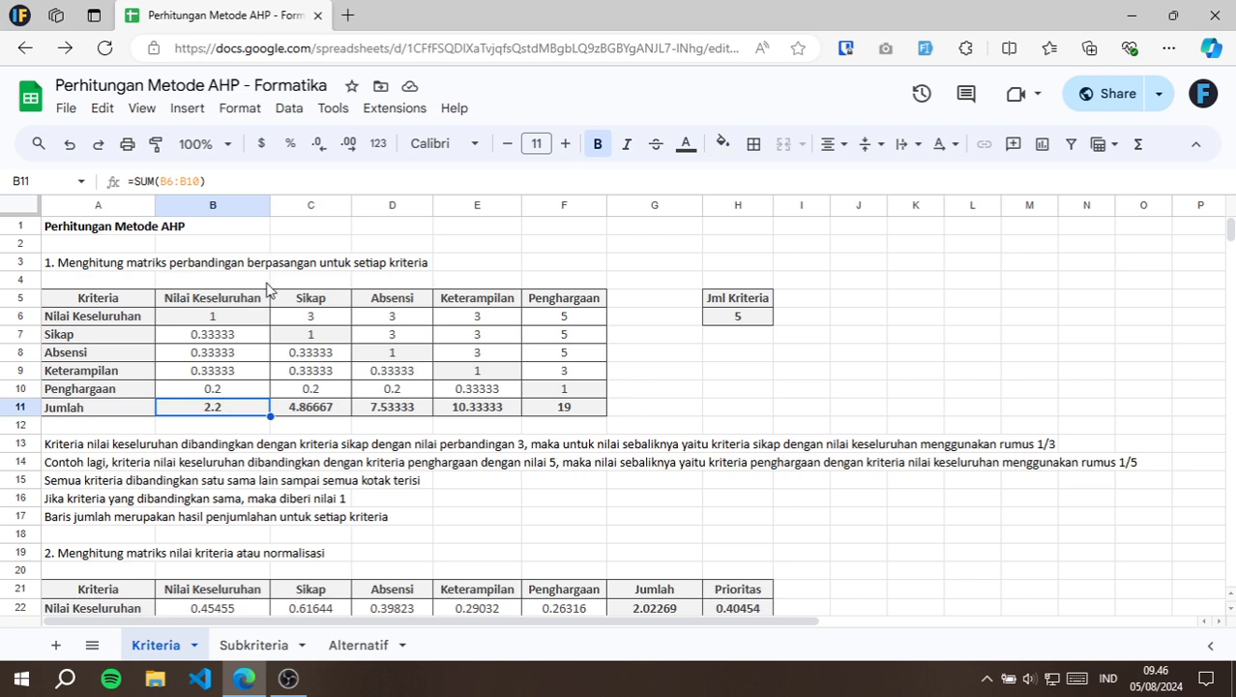
key(F2)
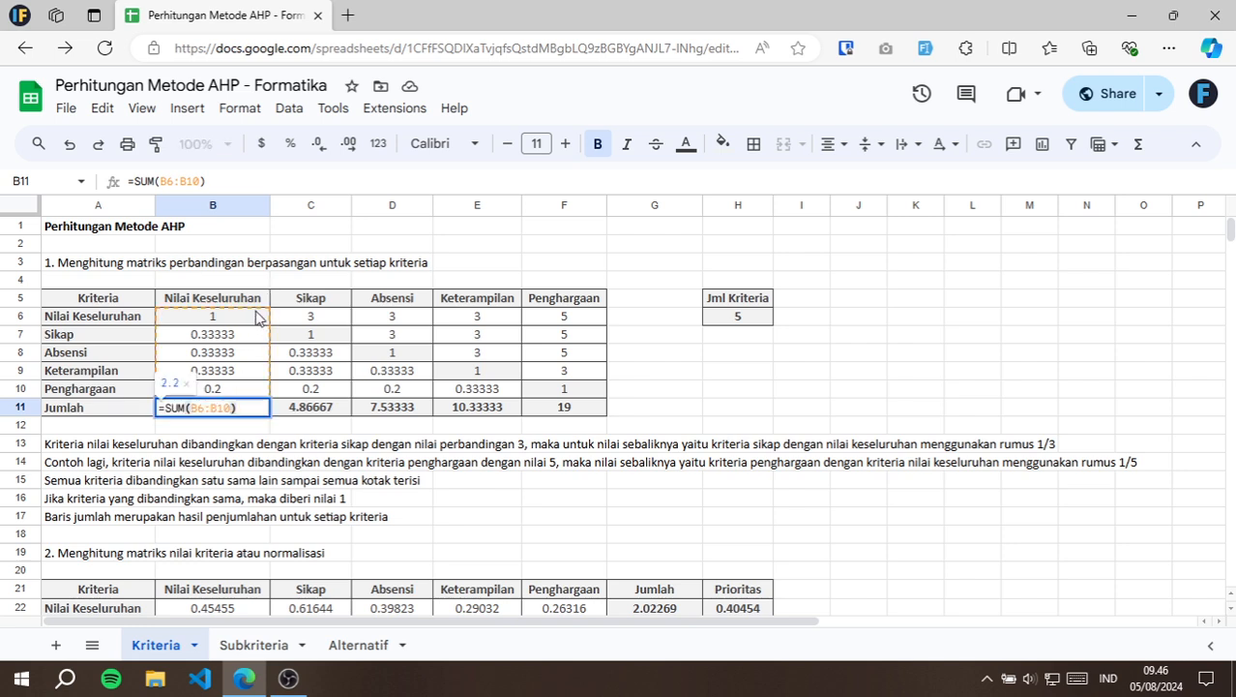
key(Escape)
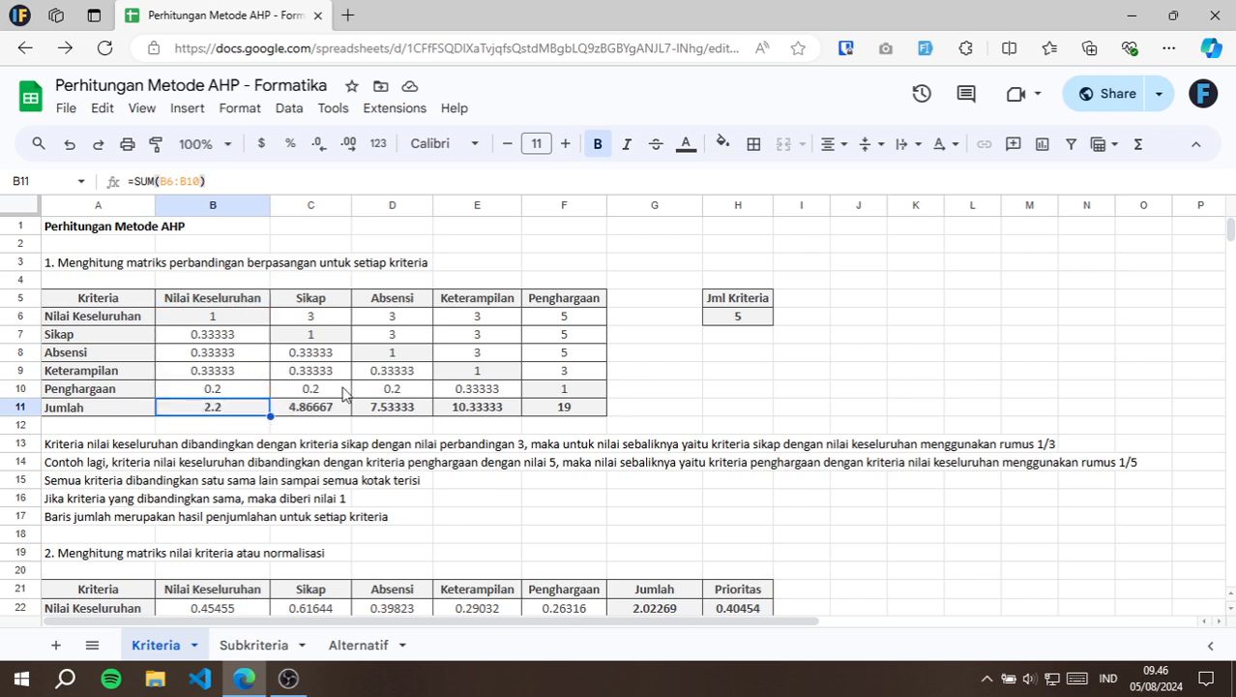
click(339, 319)
click(324, 404)
key(F2)
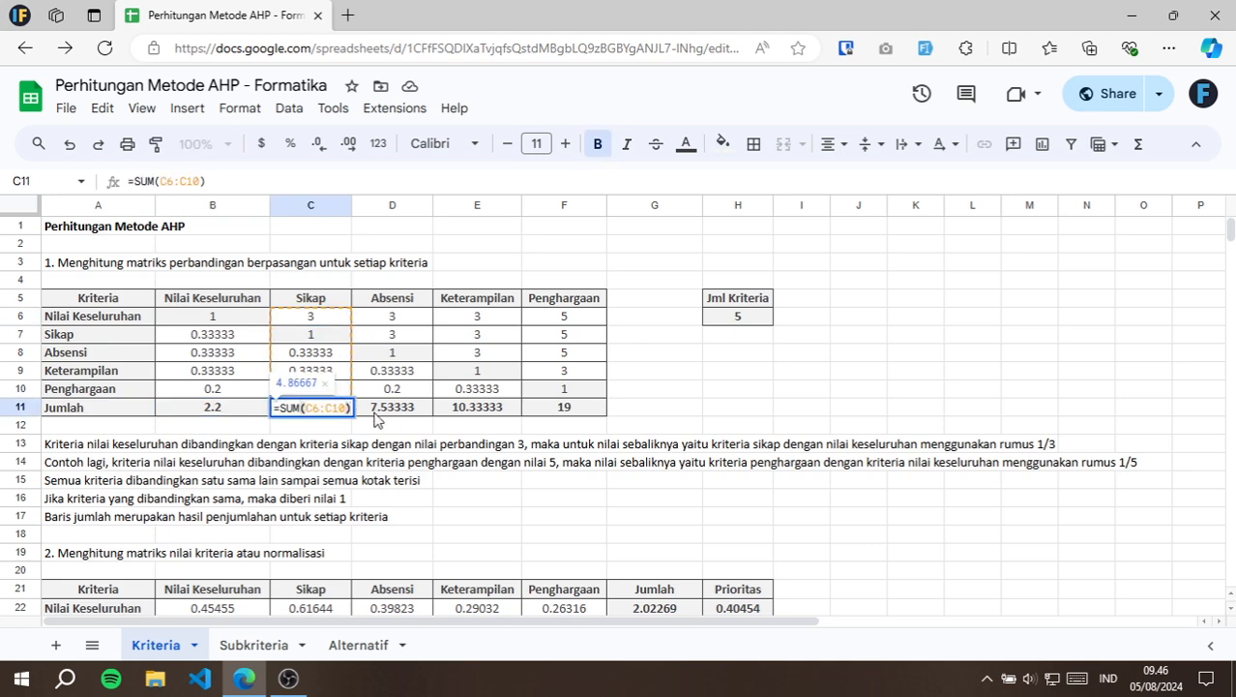
key(Escape)
click(566, 410)
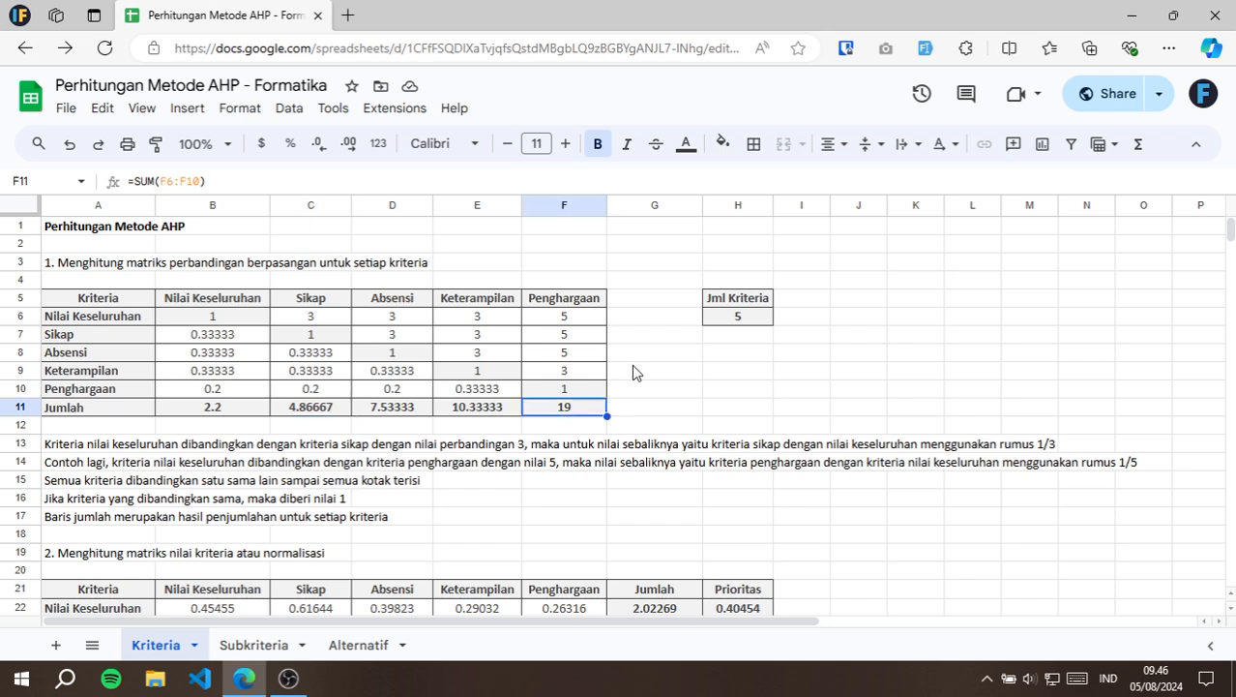
Examine the Nilai Keseluruhan row's comparison values for Sikap and Penghargaan in C6 and F6.
click(330, 323)
click(559, 327)
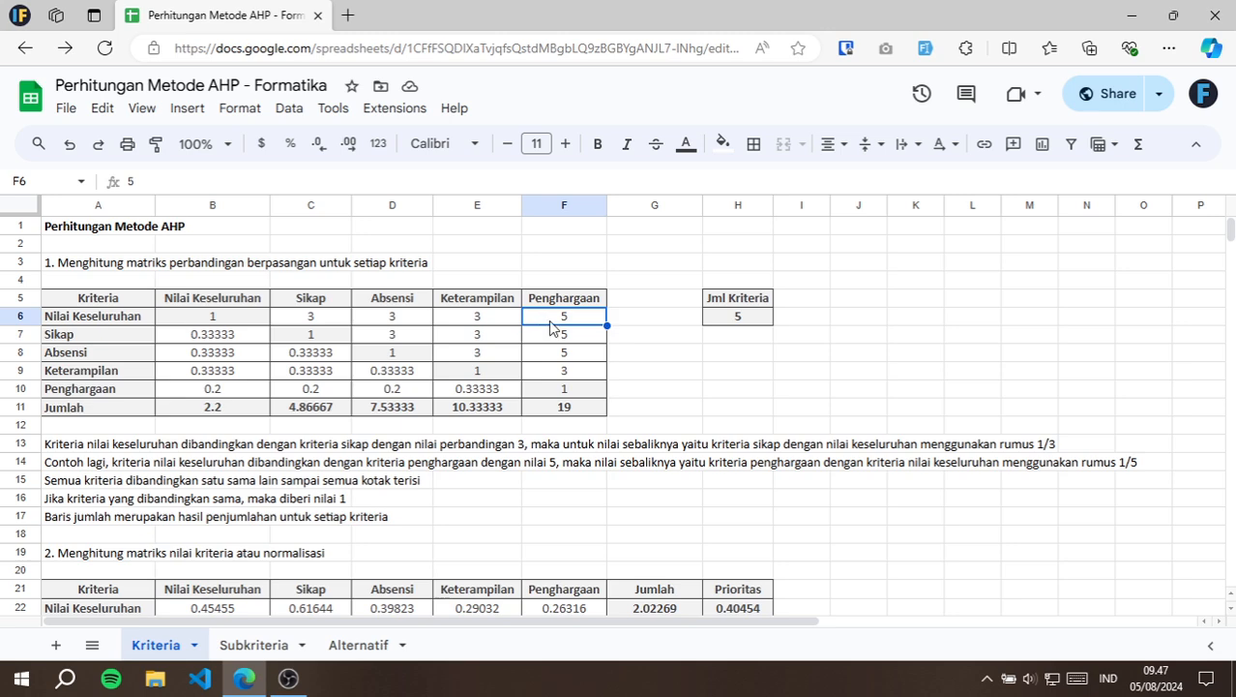
click(332, 318)
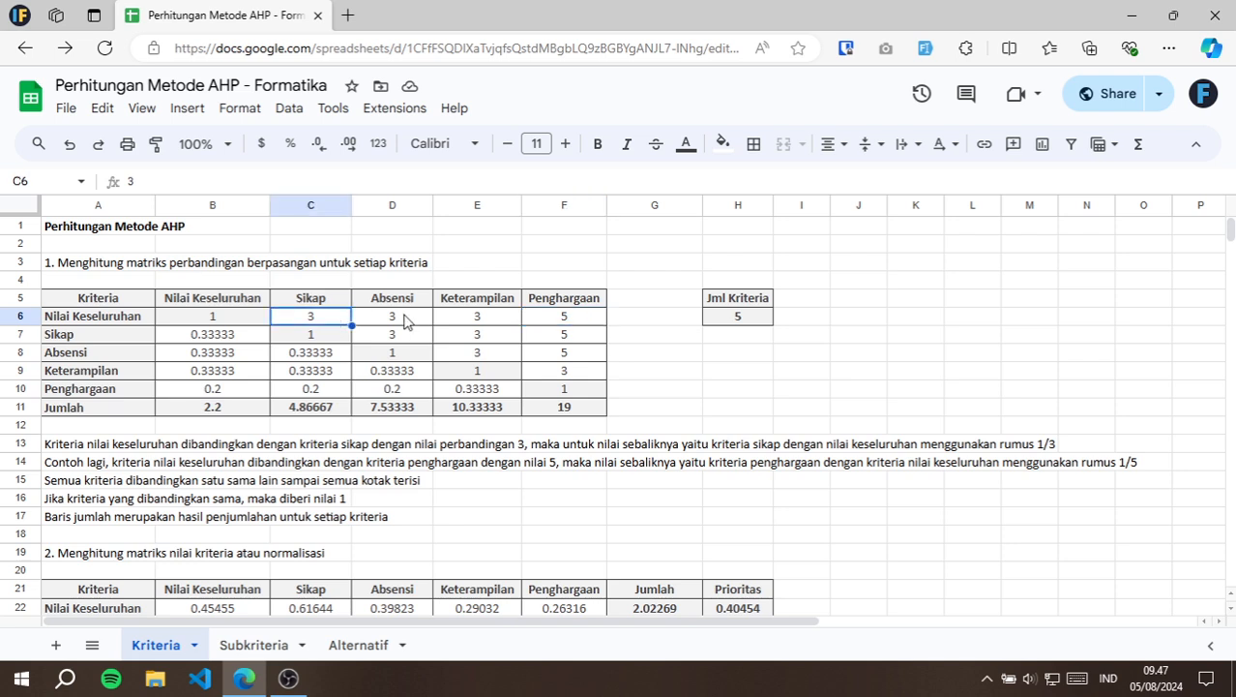
click(340, 302)
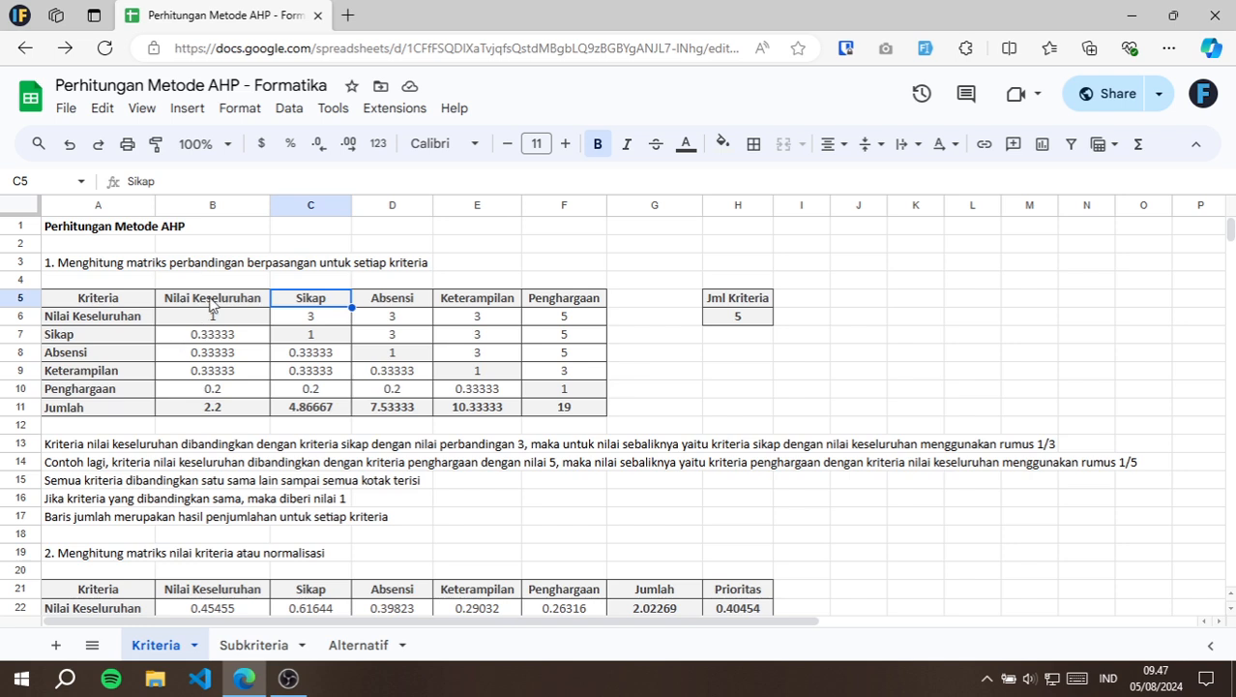
click(317, 319)
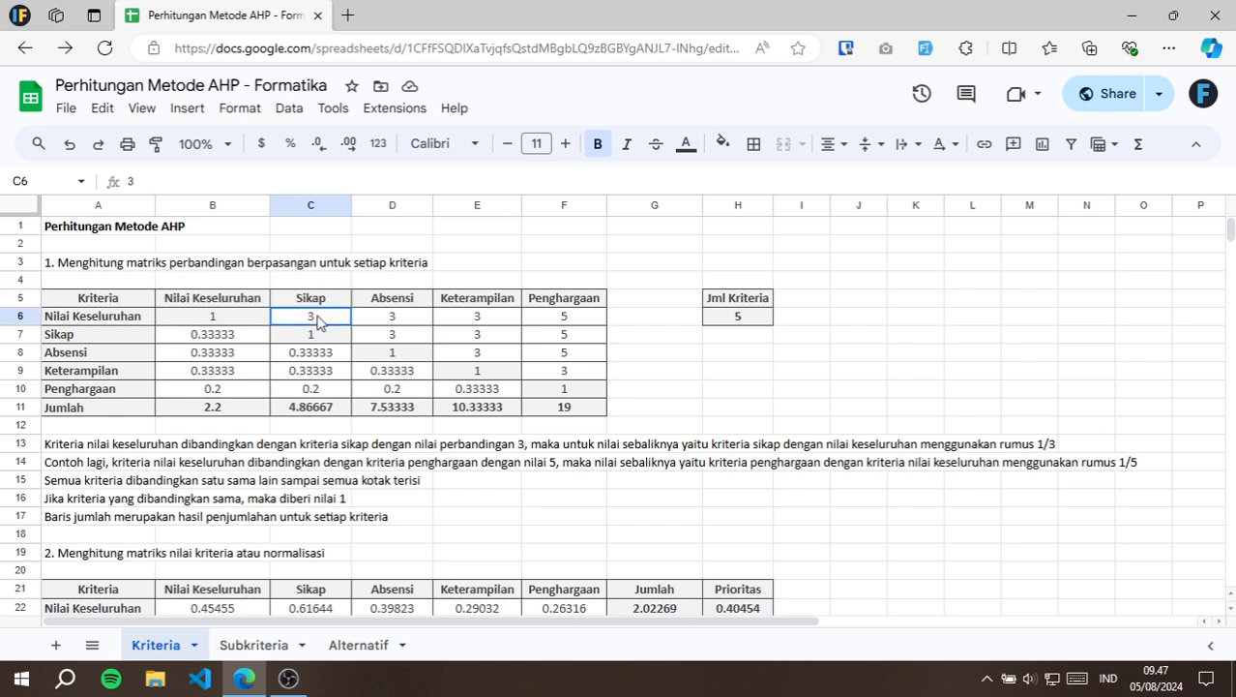
Swap the Nilai Keseluruhan–Sikap comparison by entering 3 in B7 and the reciprocal formula =1/B7 in C6.
click(219, 340)
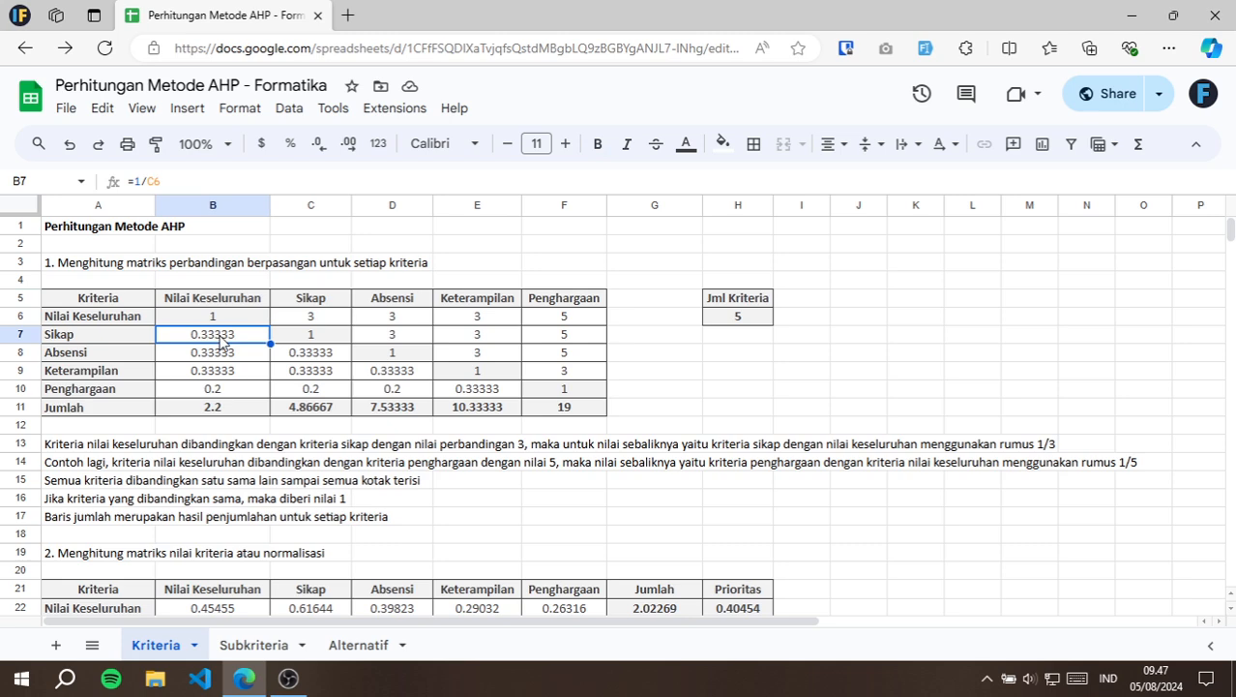
text(3)
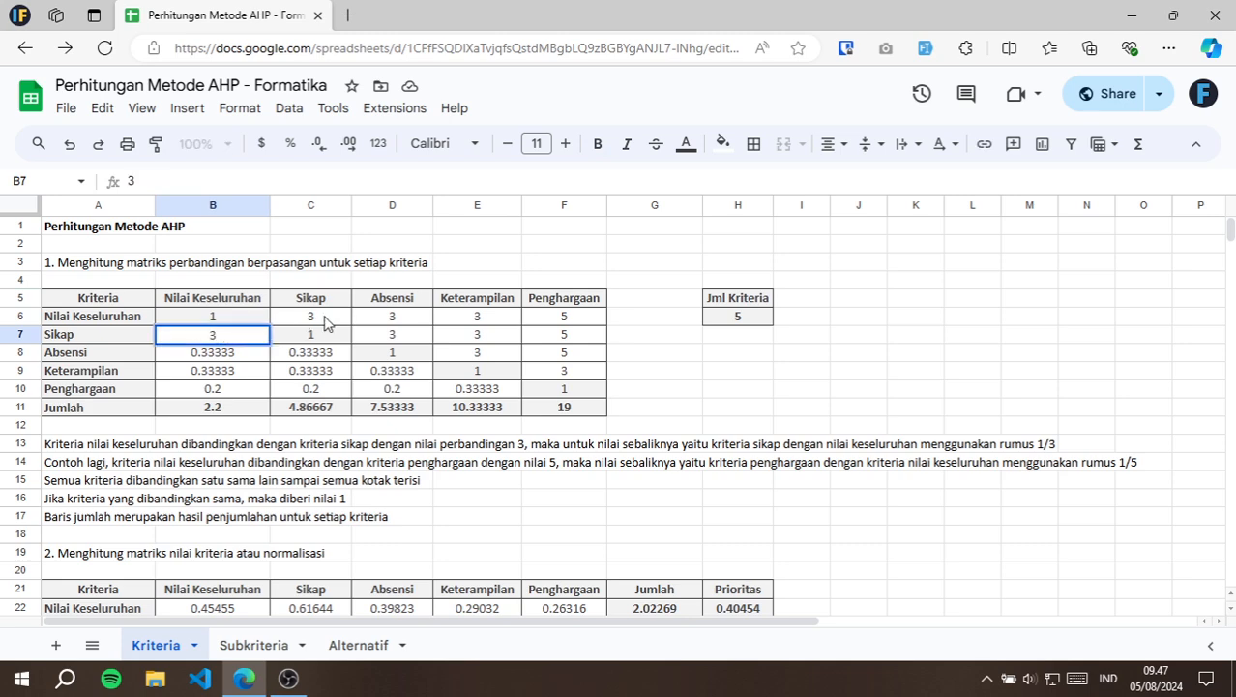
click(326, 320)
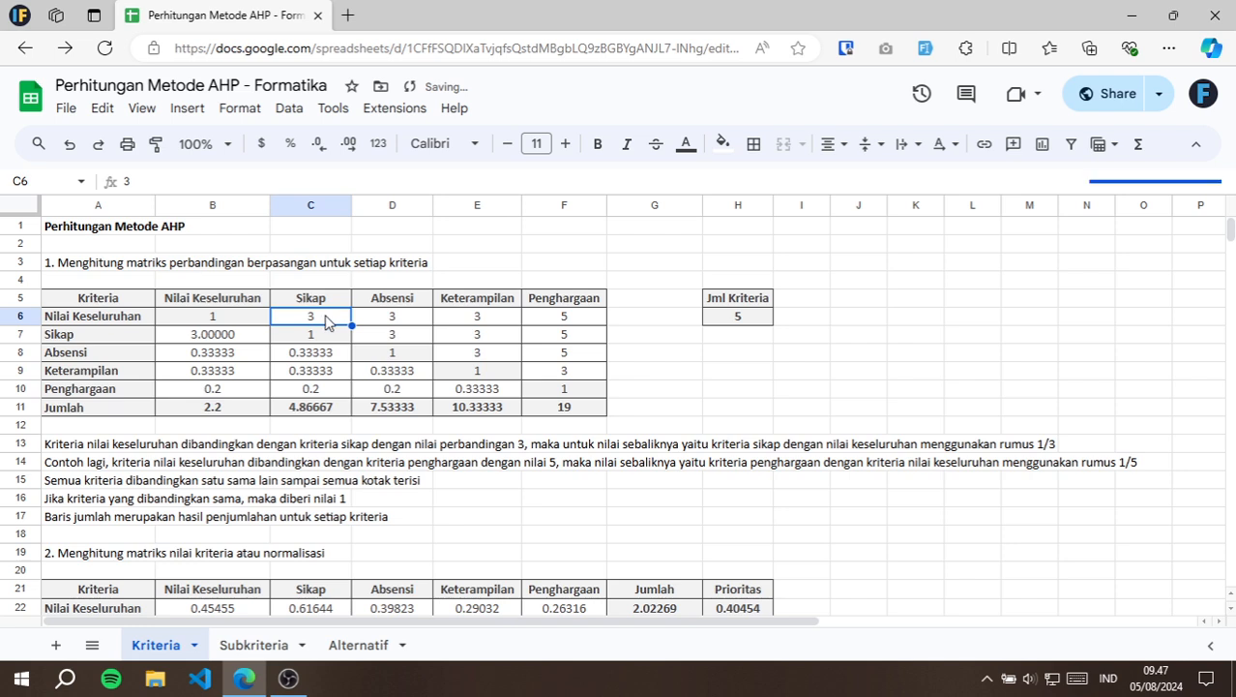
text(=1/)
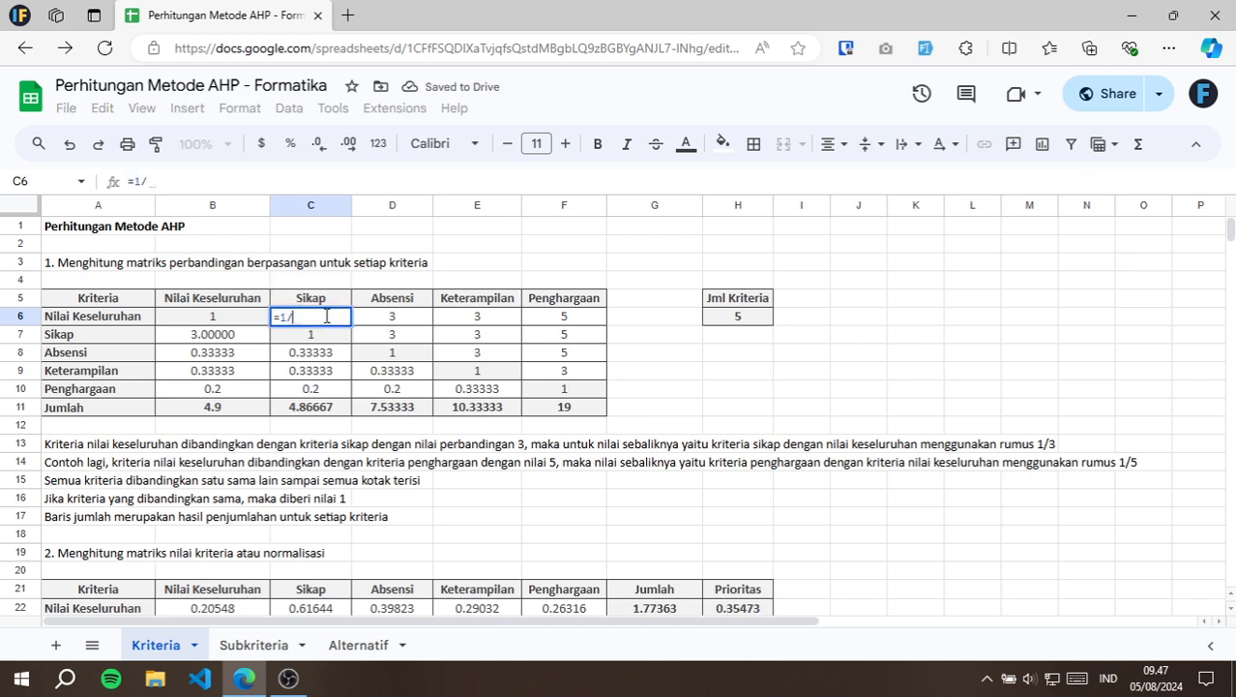
click(239, 336)
key(Return)
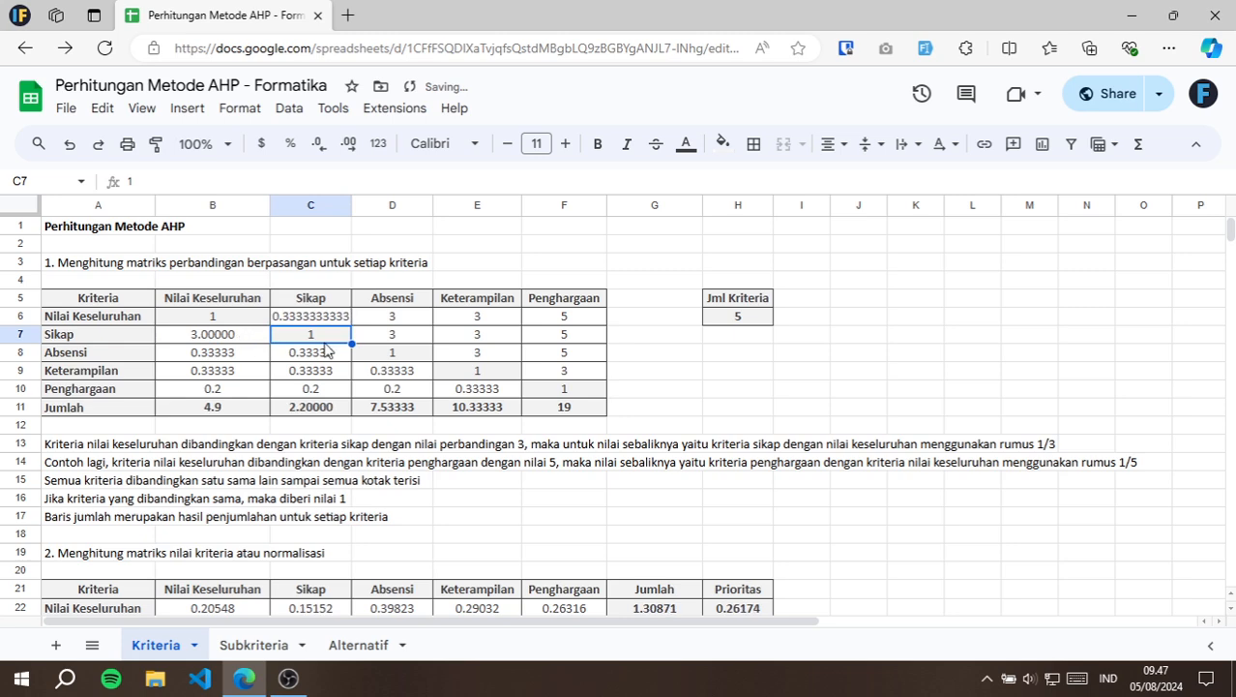
Compare the swapped entries in C6 and B7 and undo both changes.
click(320, 326)
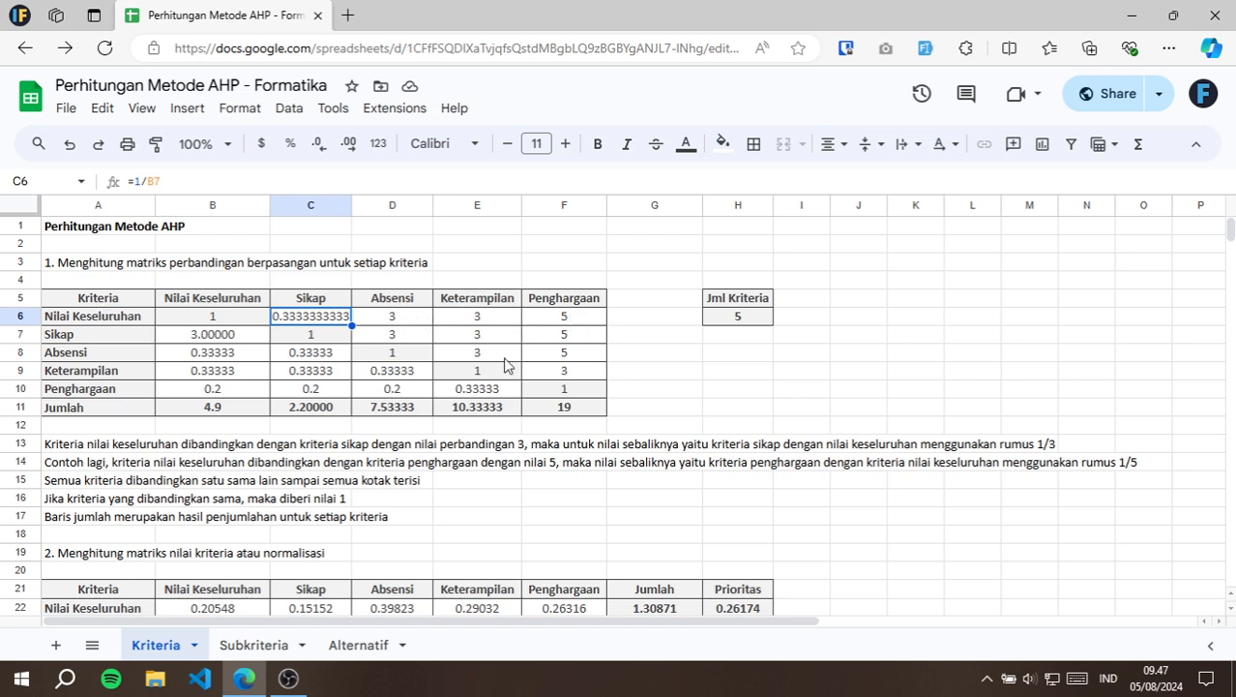
click(209, 337)
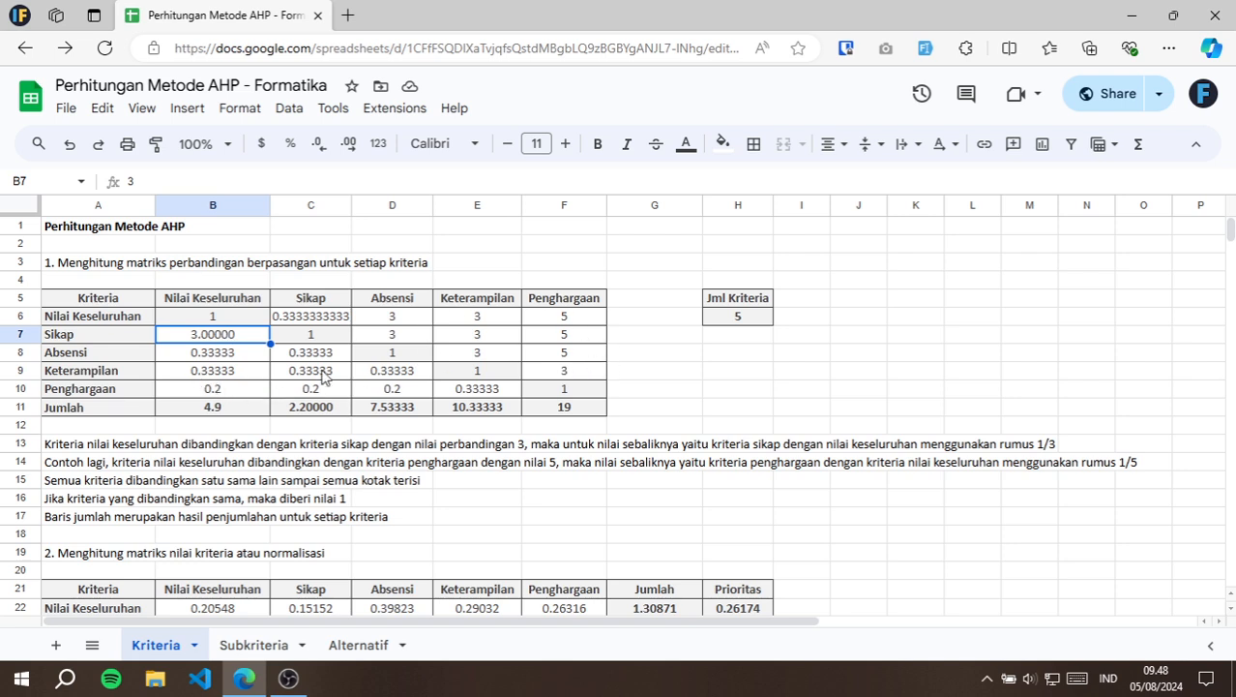
click(258, 356)
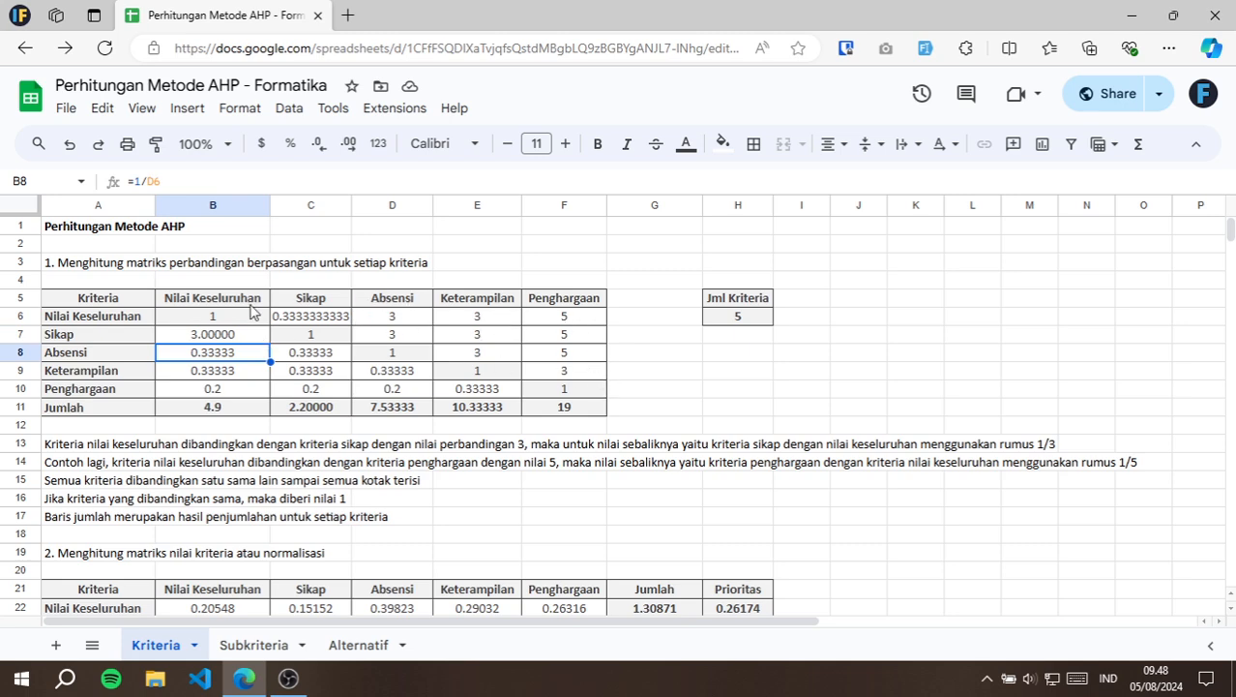
click(217, 336)
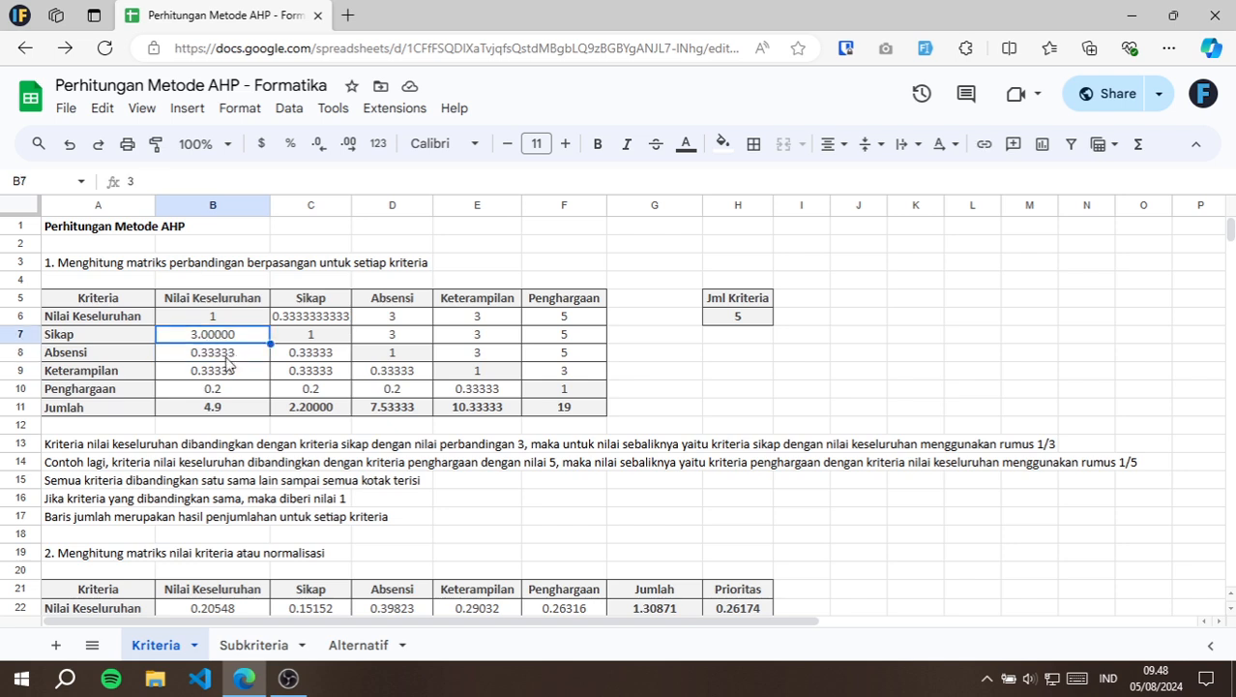
key(ctrl+z)
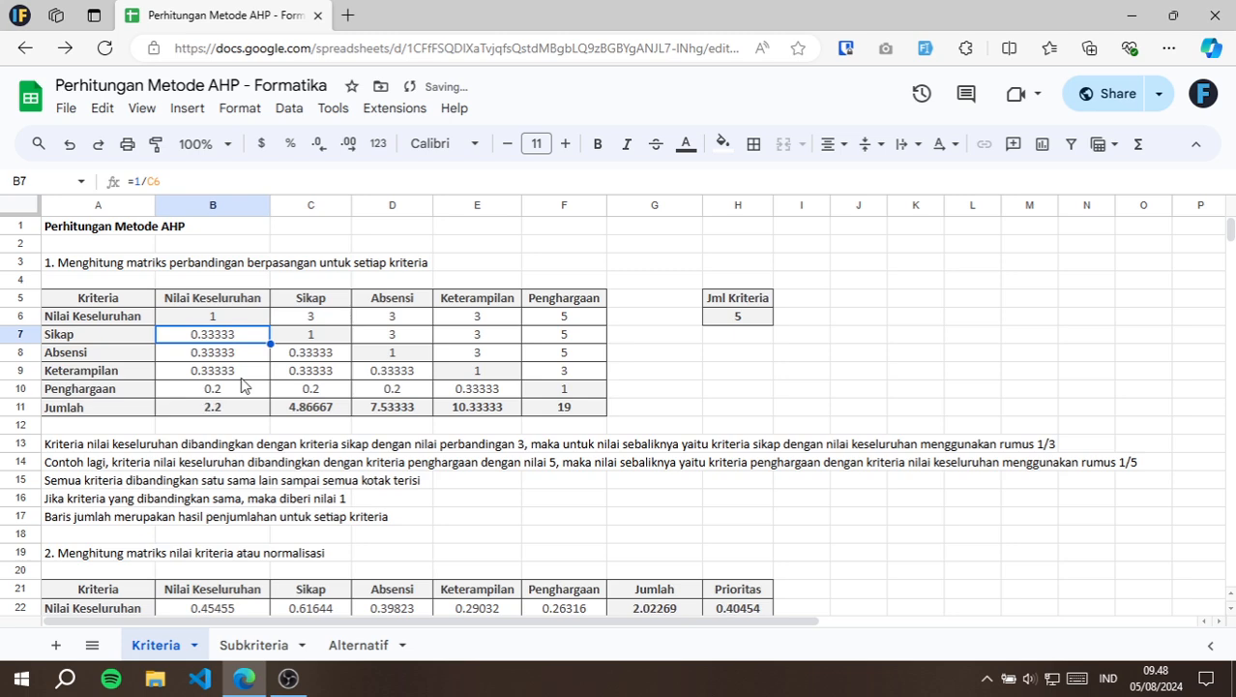
click(246, 390)
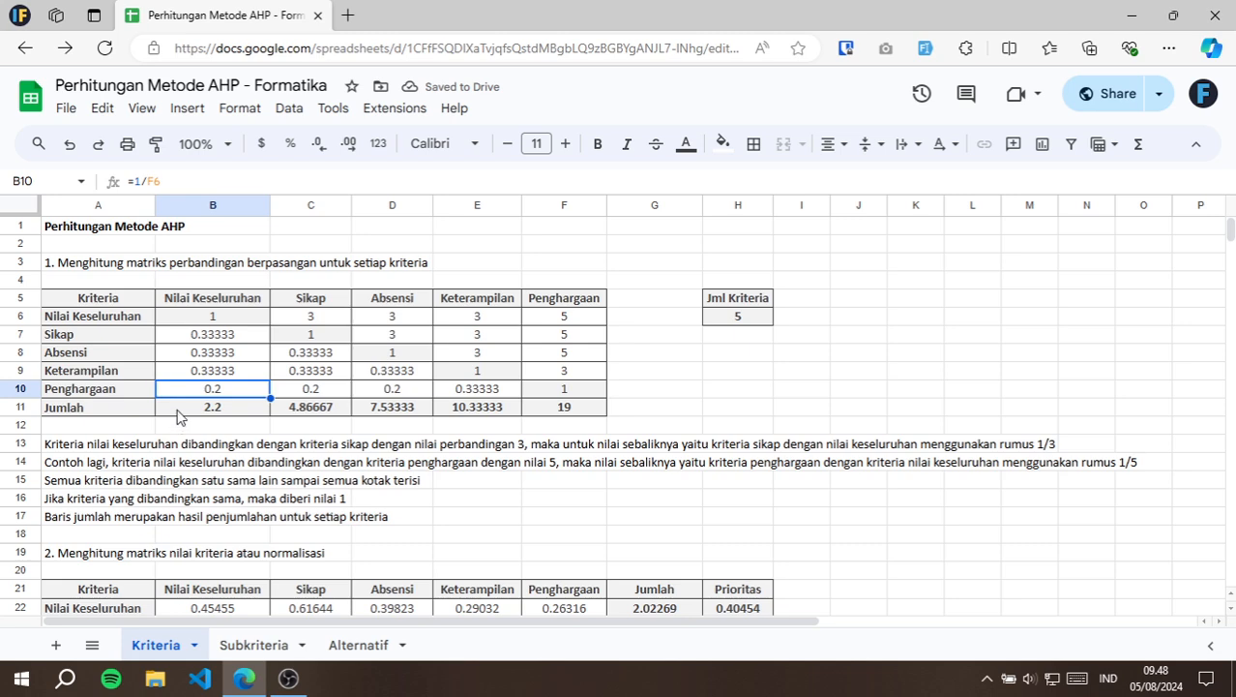
Inspect the normalisation formula in B22 of the section 2 matrix and the first-table cells it references.
scroll(143, 405, down, 4)
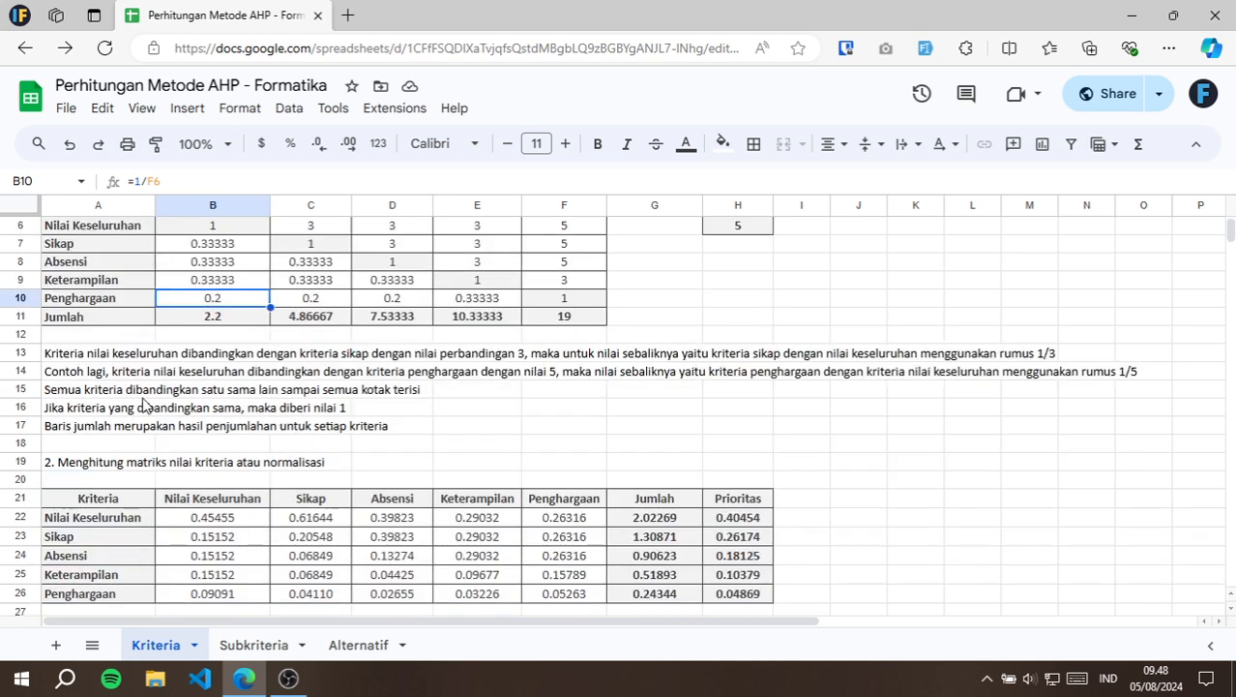
click(76, 376)
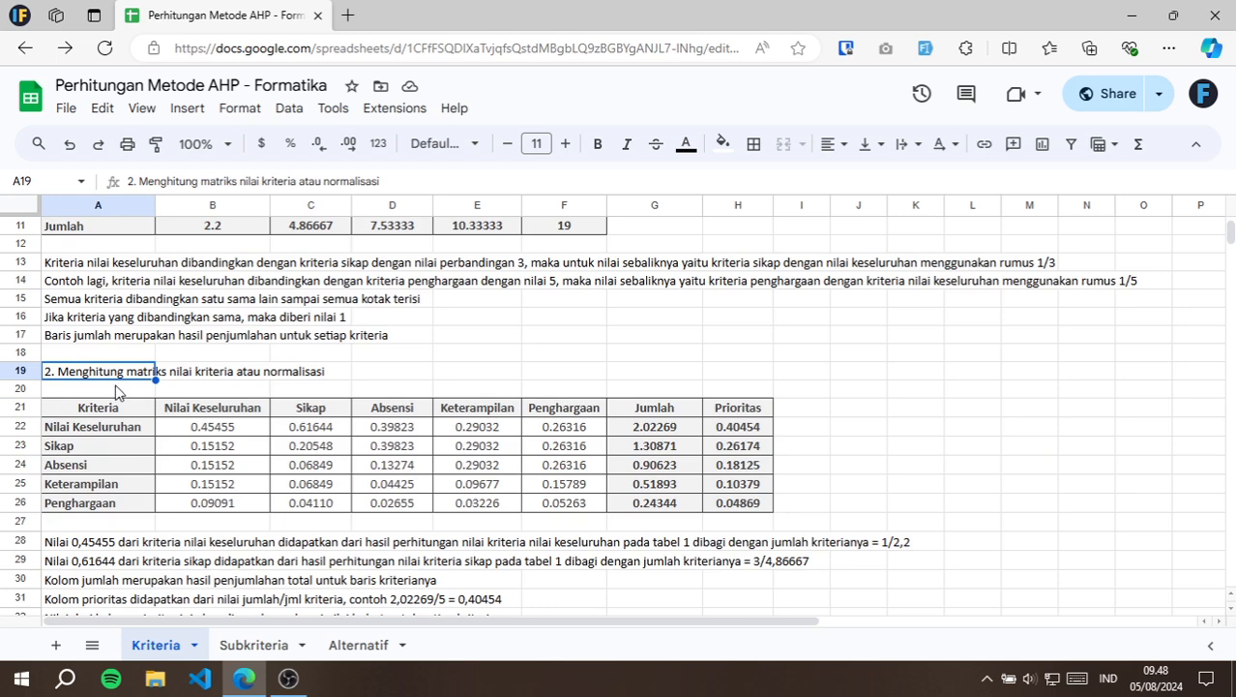
scroll(116, 392, down, 2)
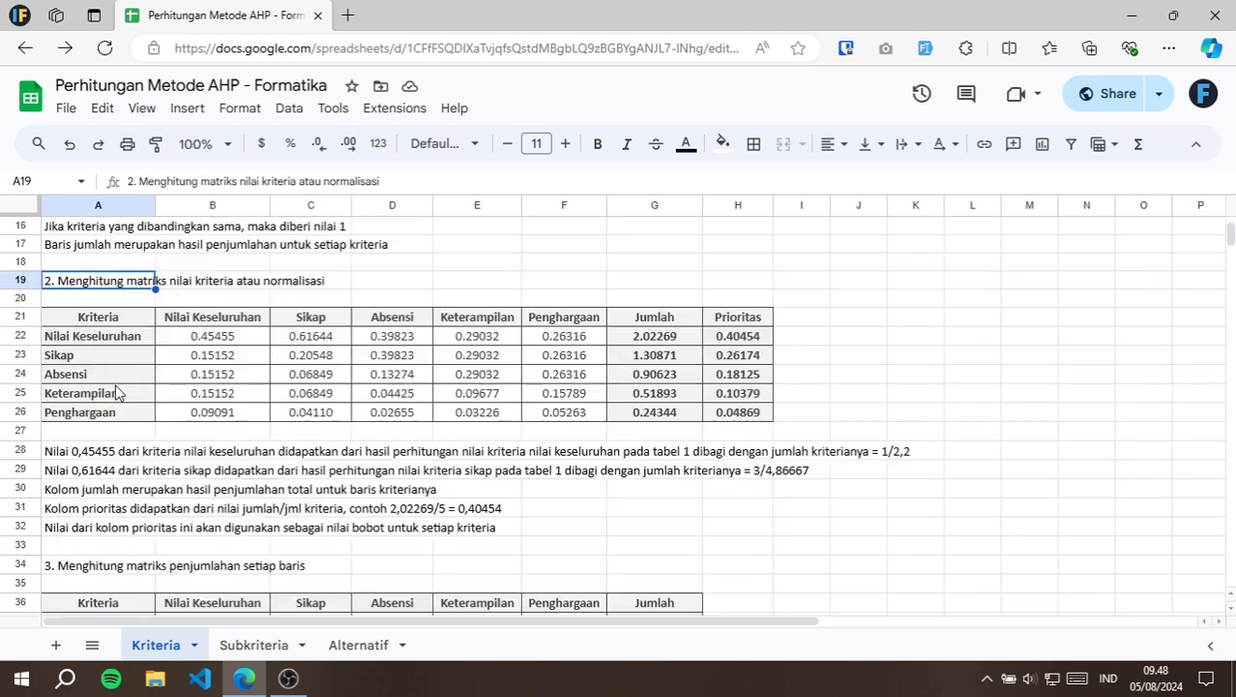
click(238, 341)
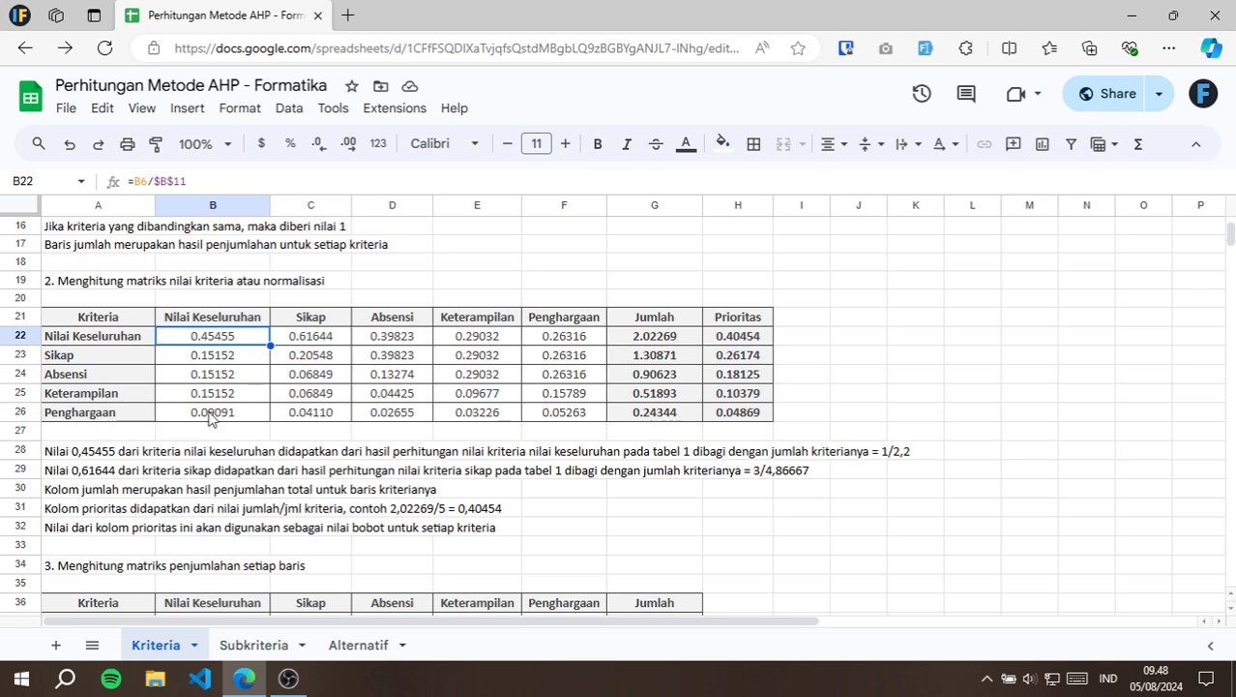
scroll(213, 418, up, 5)
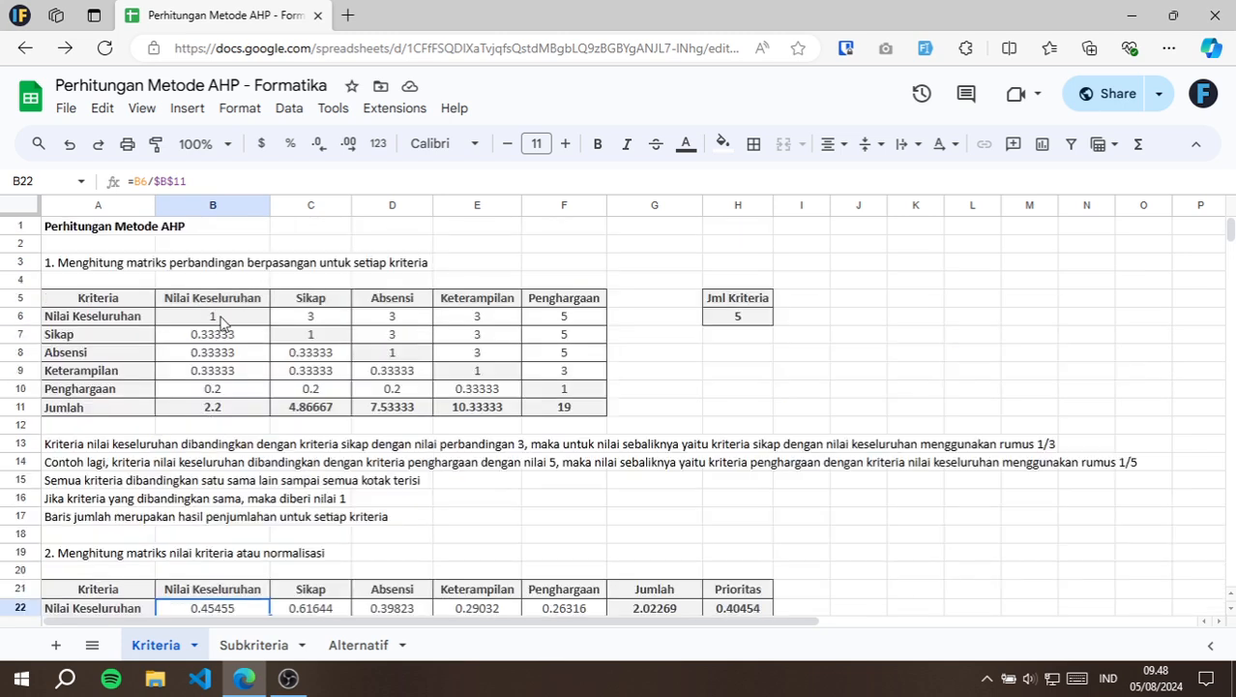
key(F2)
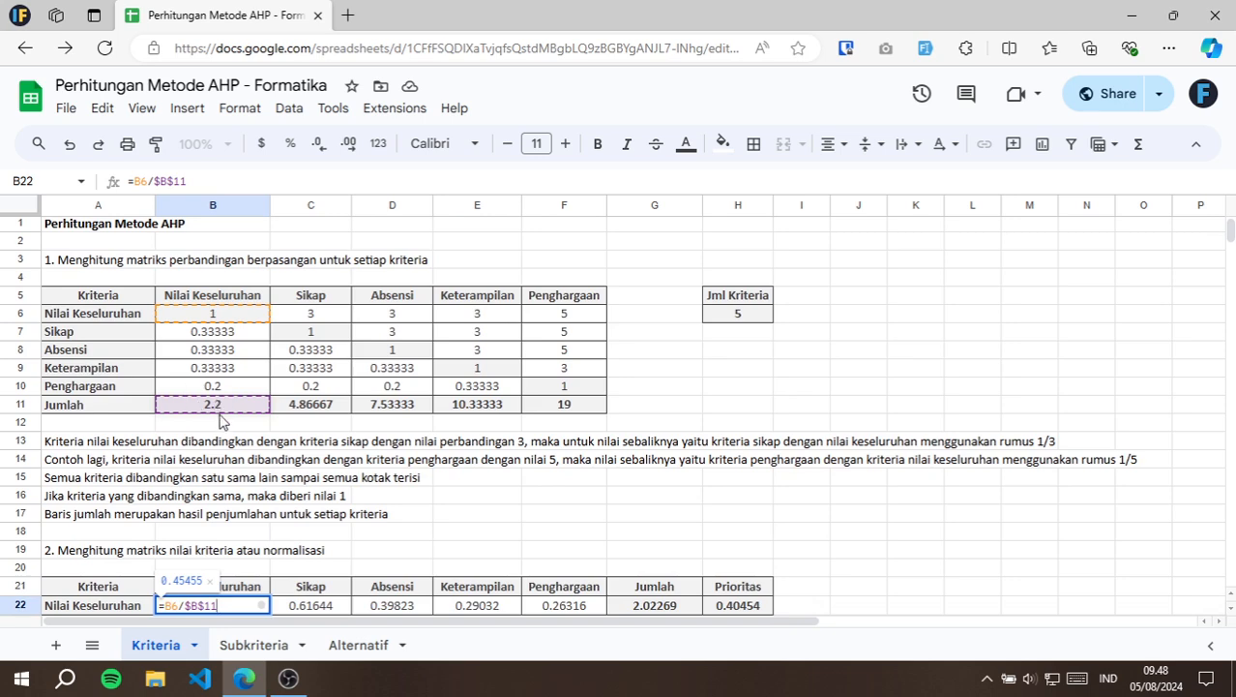
key(Escape)
Inspect the Nilai Keseluruhan column's normalisation formulas for Sikap in B23 and Absensi in B24 against their source cells.
scroll(230, 464, down, 3)
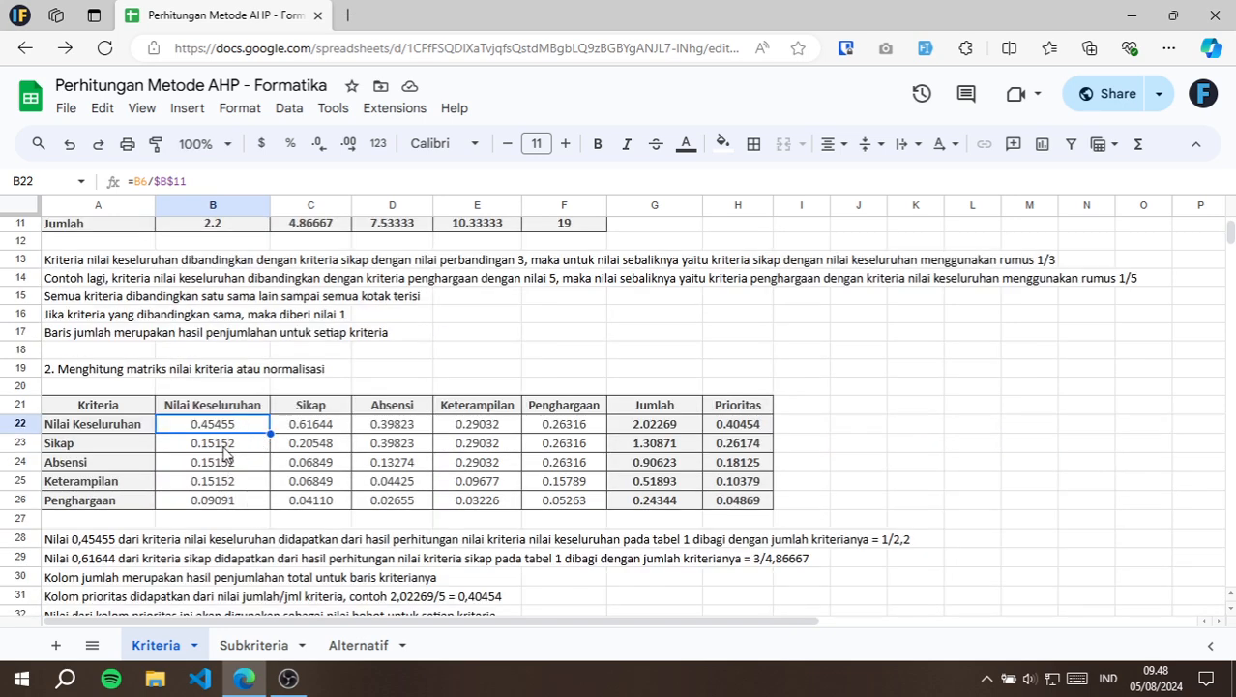
click(227, 448)
double_click(215, 443)
scroll(218, 445, up, 3)
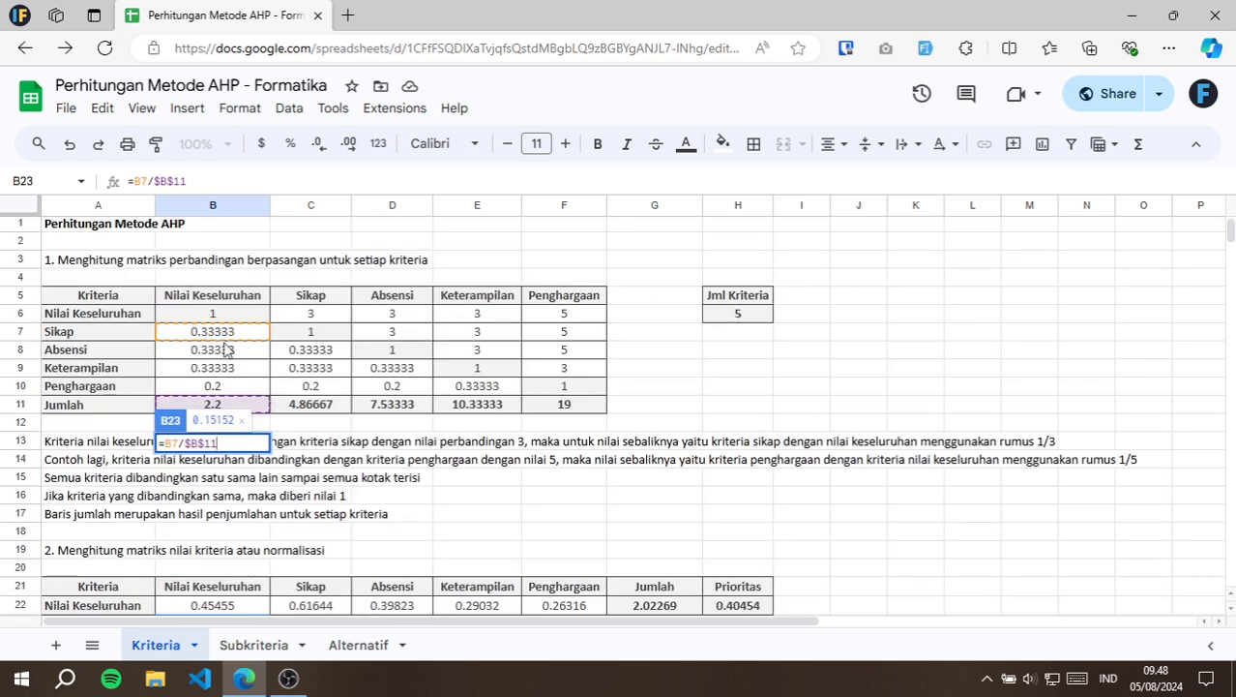
key(Escape)
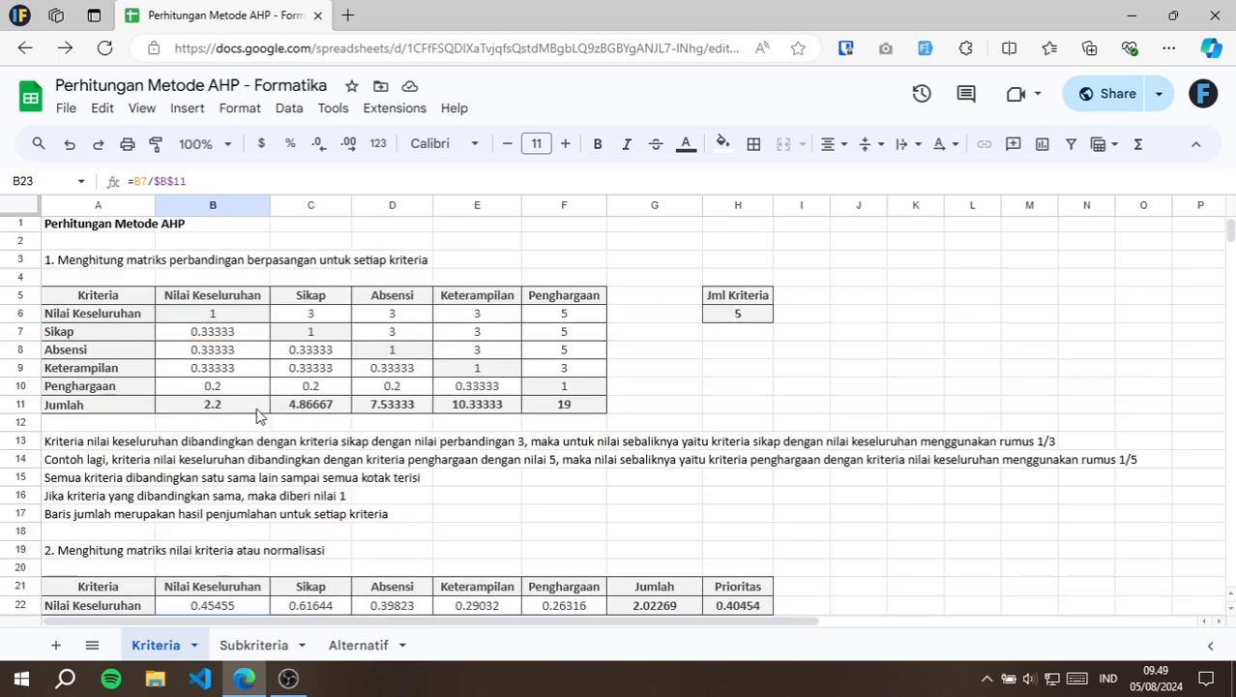
scroll(247, 418, down, 2)
click(234, 552)
double_click(234, 552)
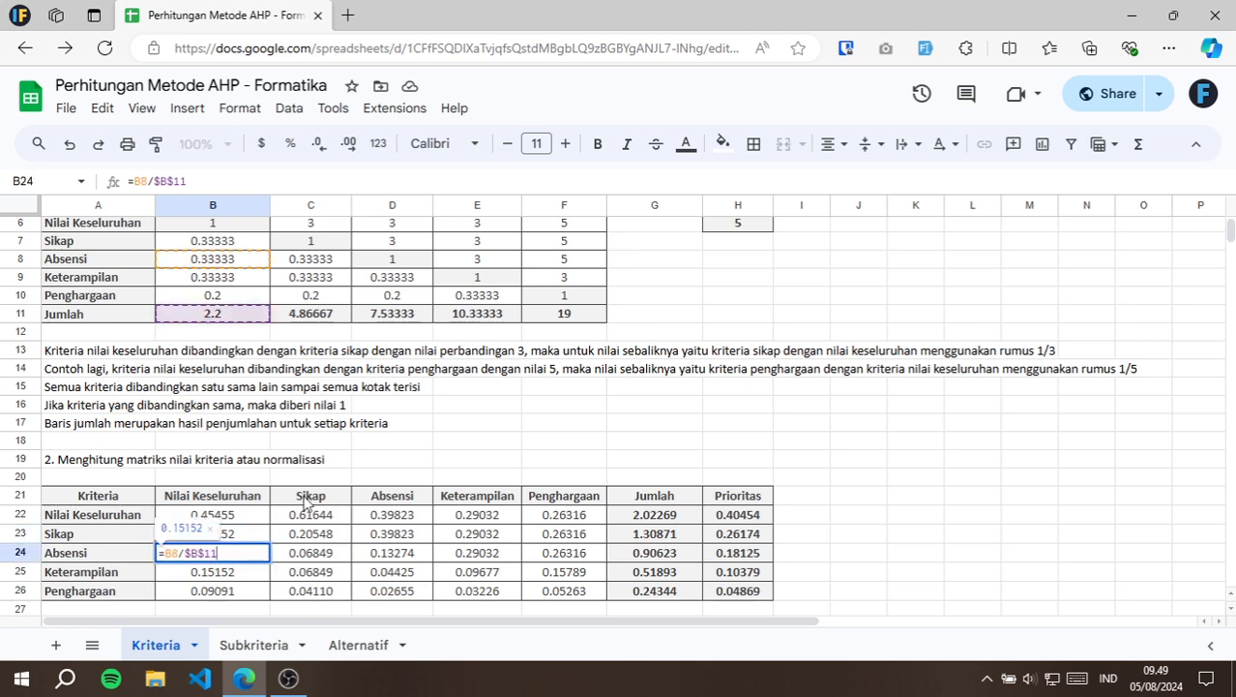
scroll(310, 447, up, 2)
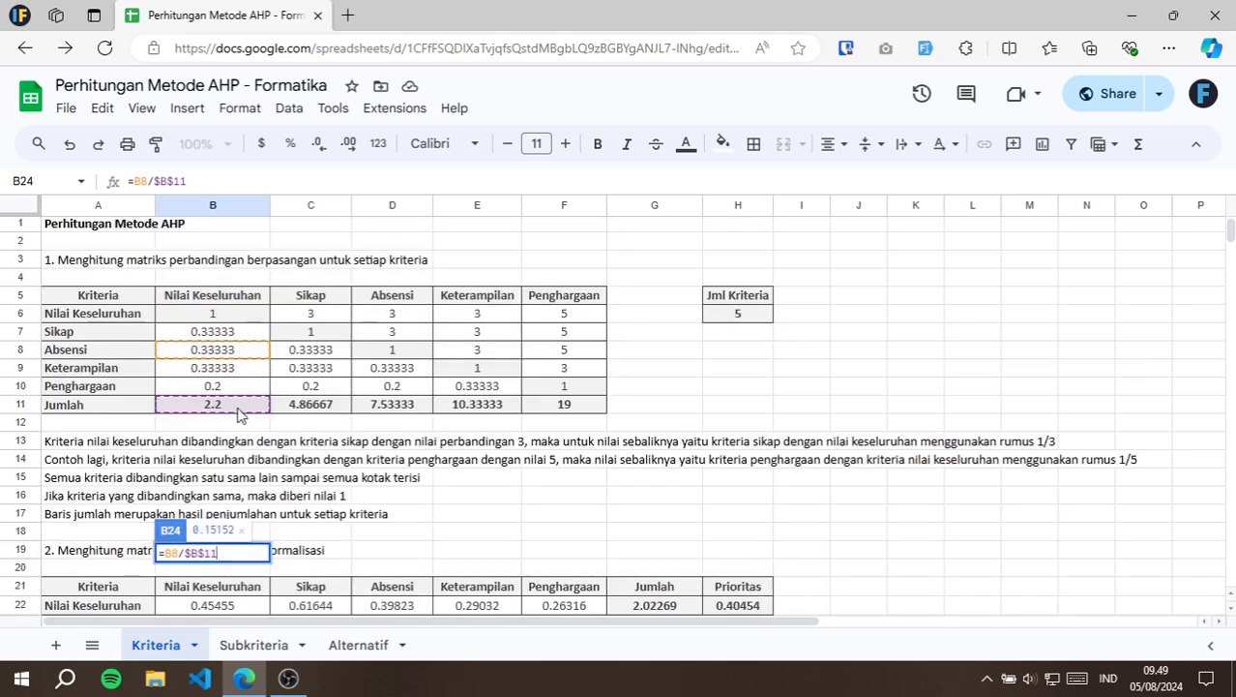
scroll(239, 423, down, 2)
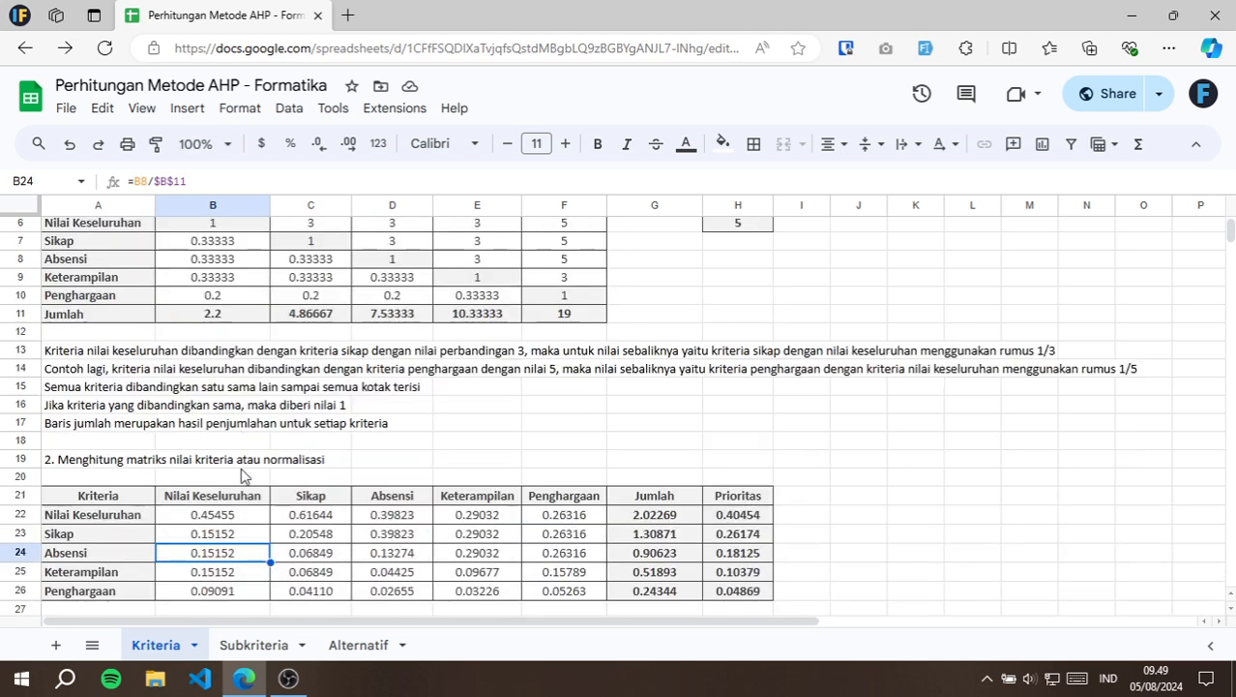
Inspect the Nilai Keseluruhan row's normalisation formulas for Sikap in C22 and Absensi in D22 against their source cells.
click(341, 522)
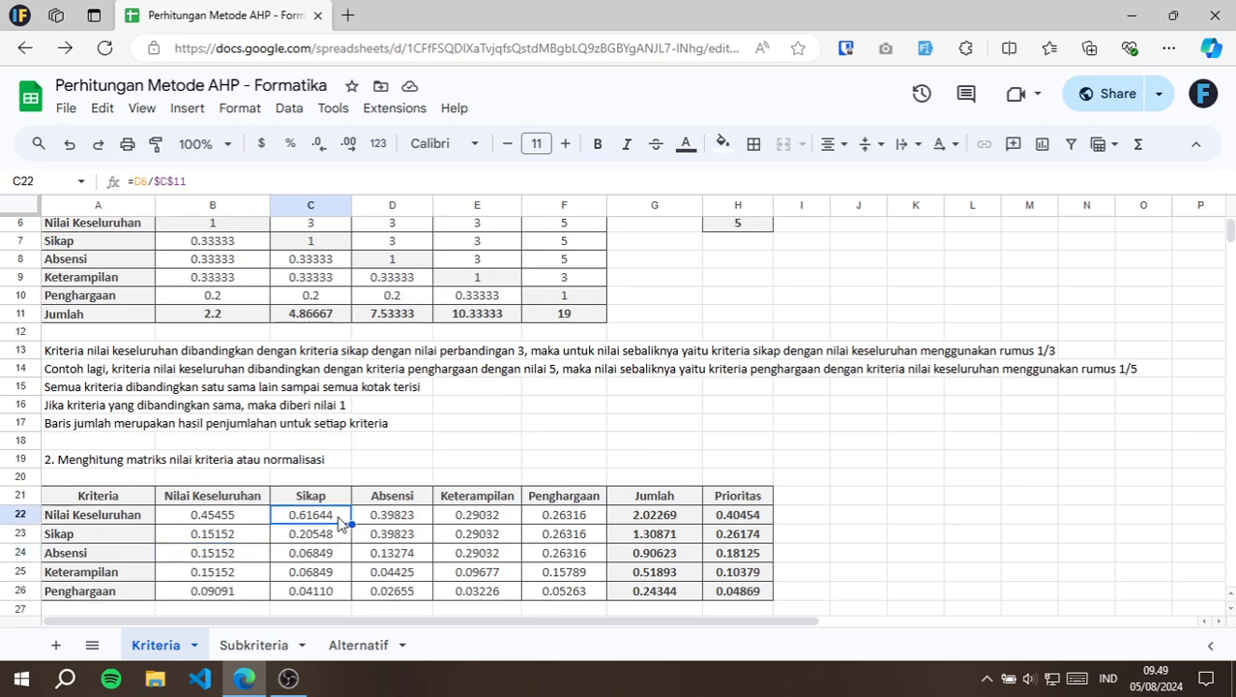
double_click(340, 522)
scroll(341, 404, up, 2)
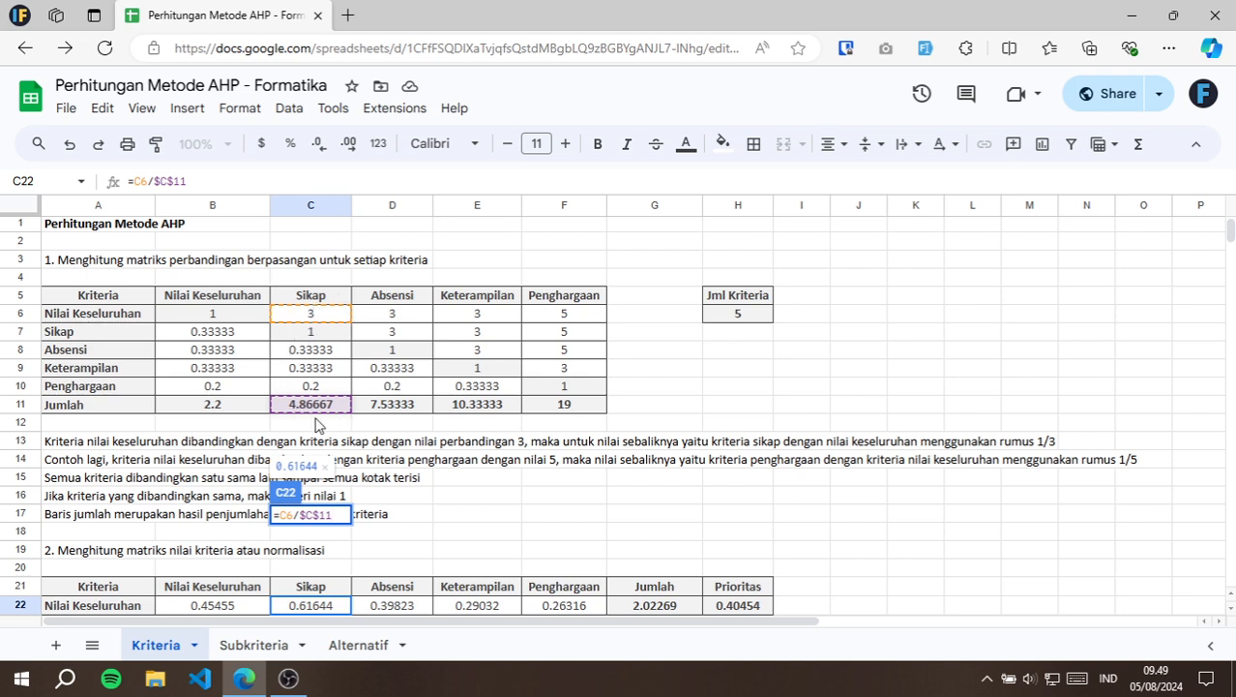
key(Escape)
scroll(365, 567, down, 3)
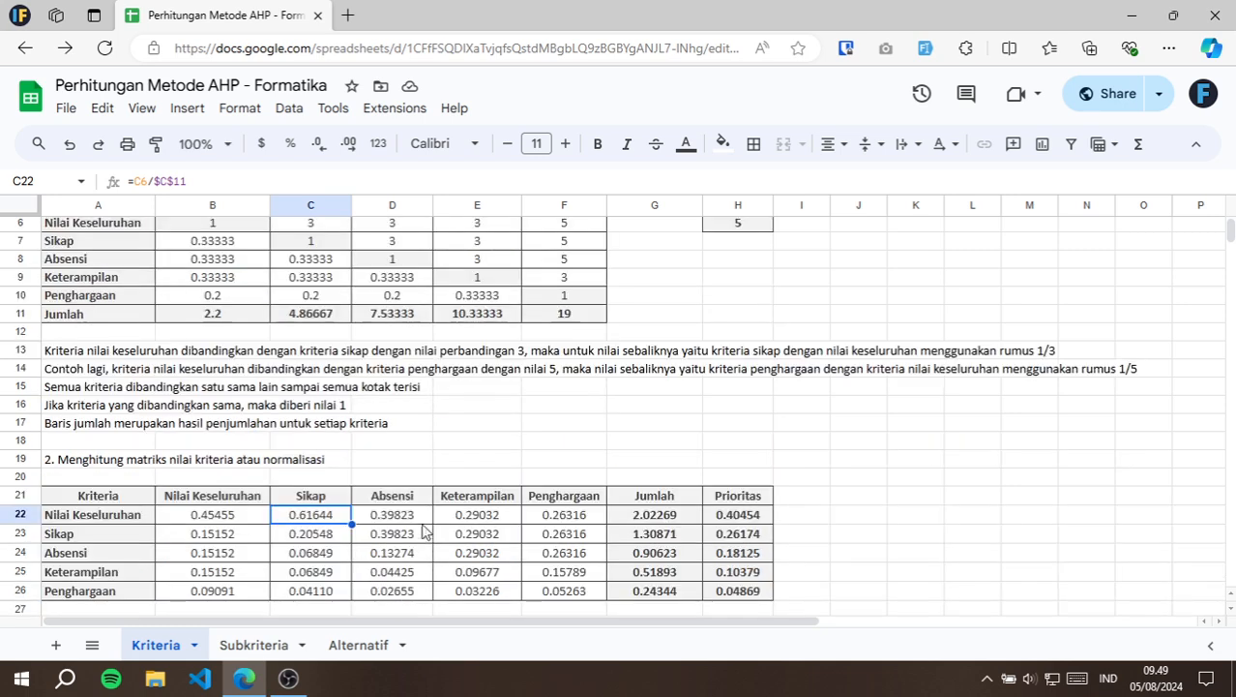
click(418, 520)
double_click(418, 522)
scroll(452, 368, up, 3)
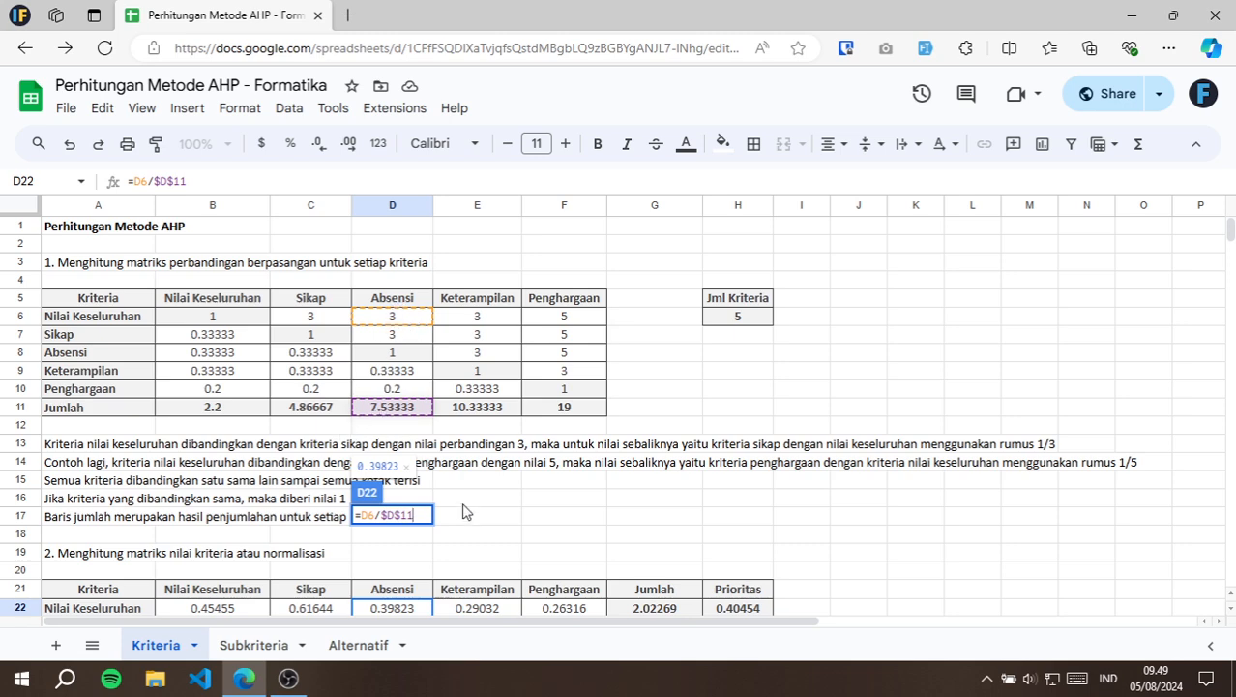
key(Escape)
Highlight the normalised values in B22:F26 and inspect the Jumlah column's SUM formulas in G22 and G23.
scroll(453, 463, down, 5)
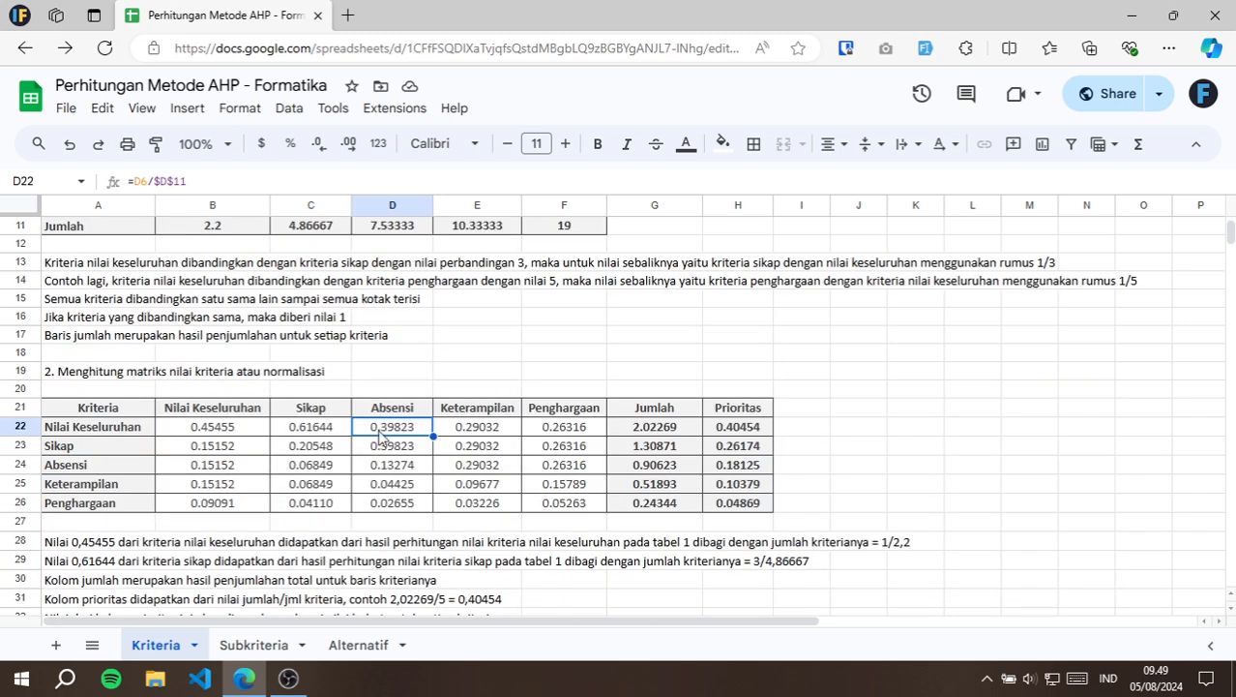
drag(247, 430, 566, 503)
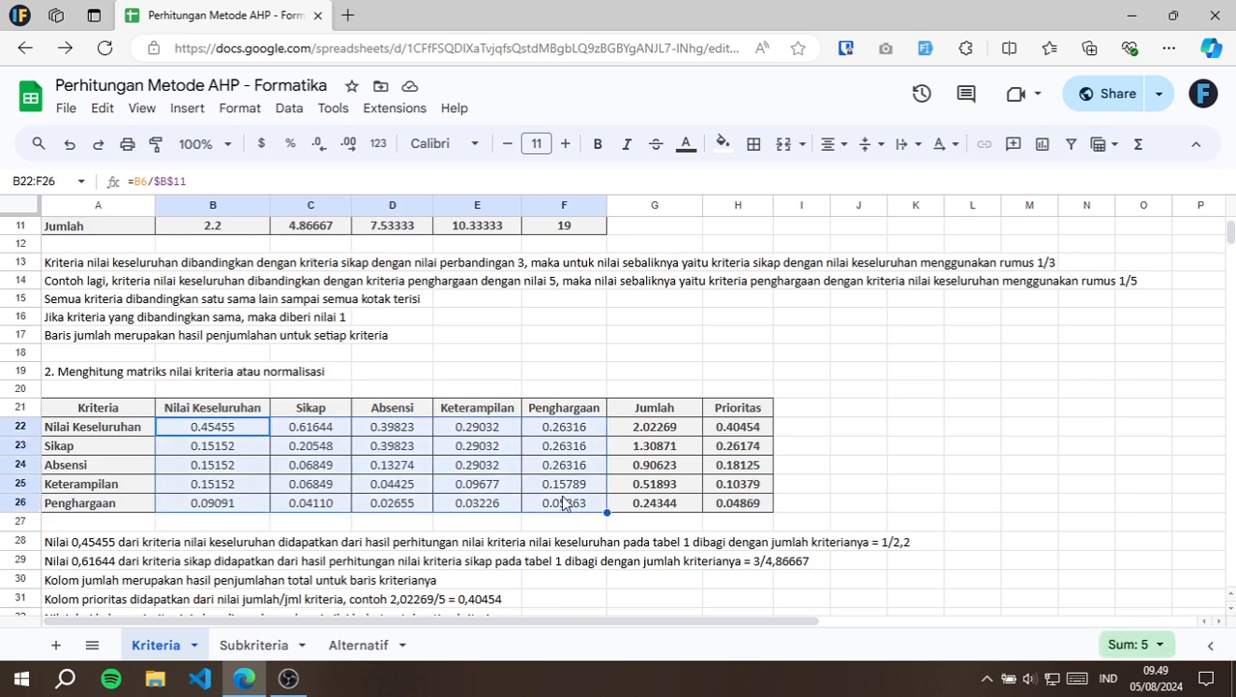
click(674, 427)
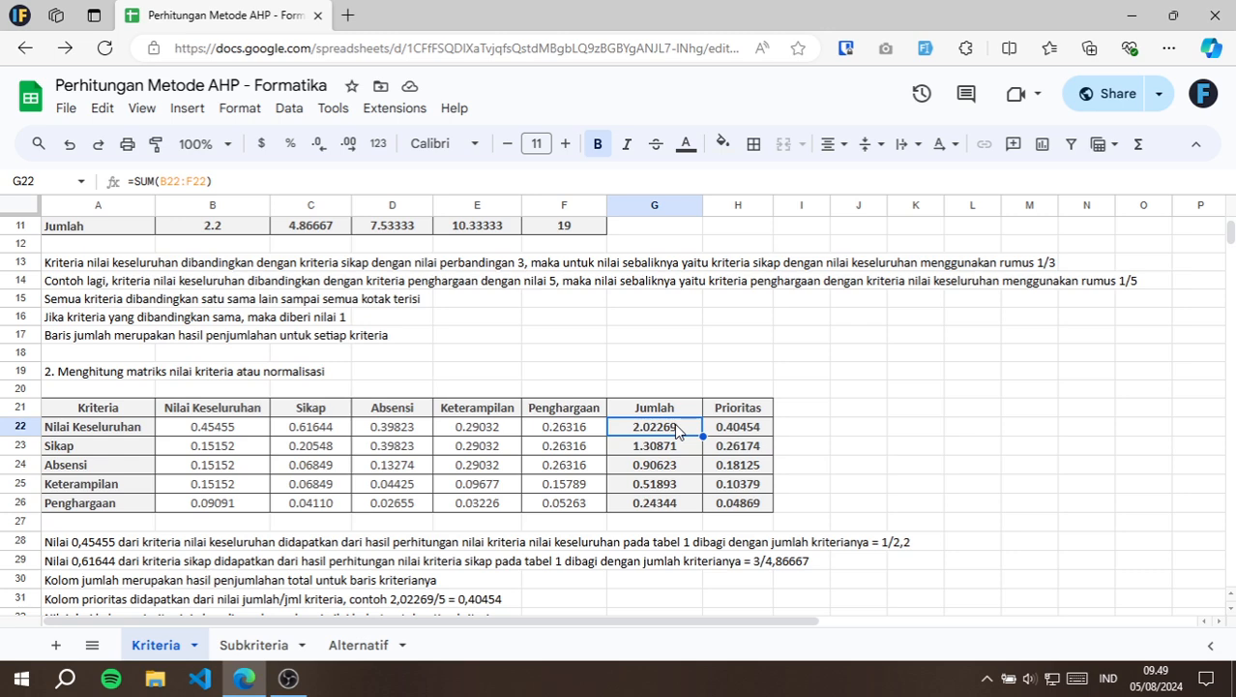
scroll(676, 430, down, 3)
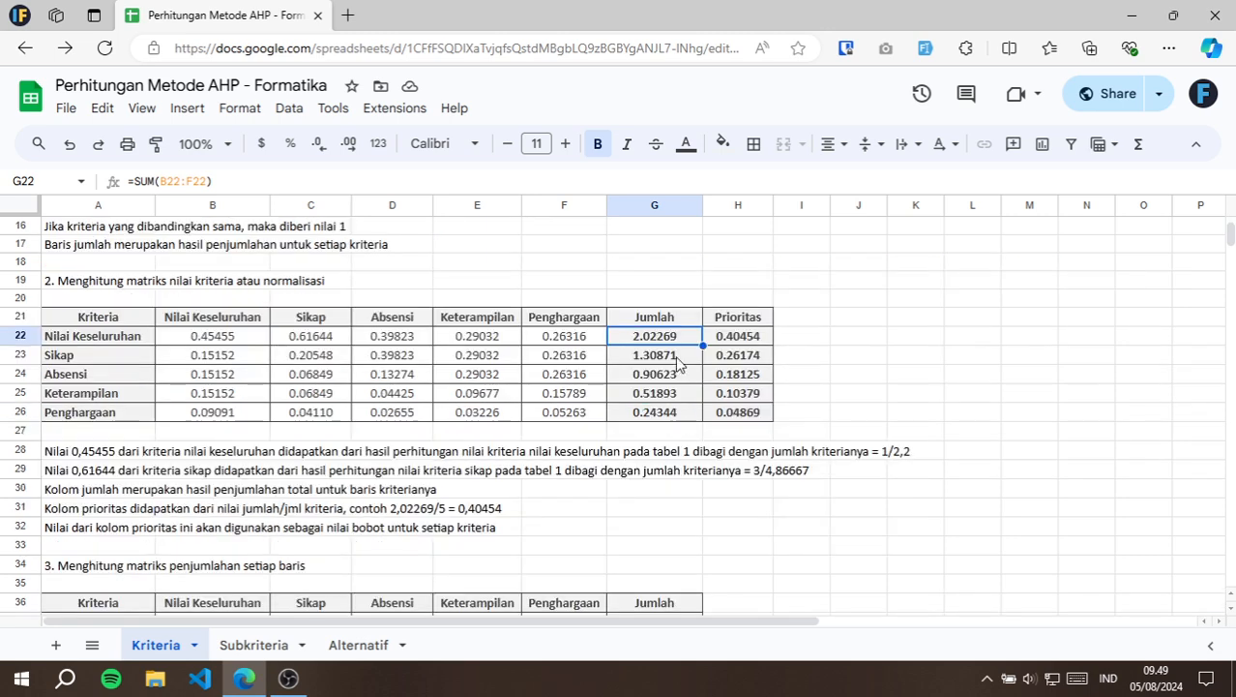
double_click(675, 341)
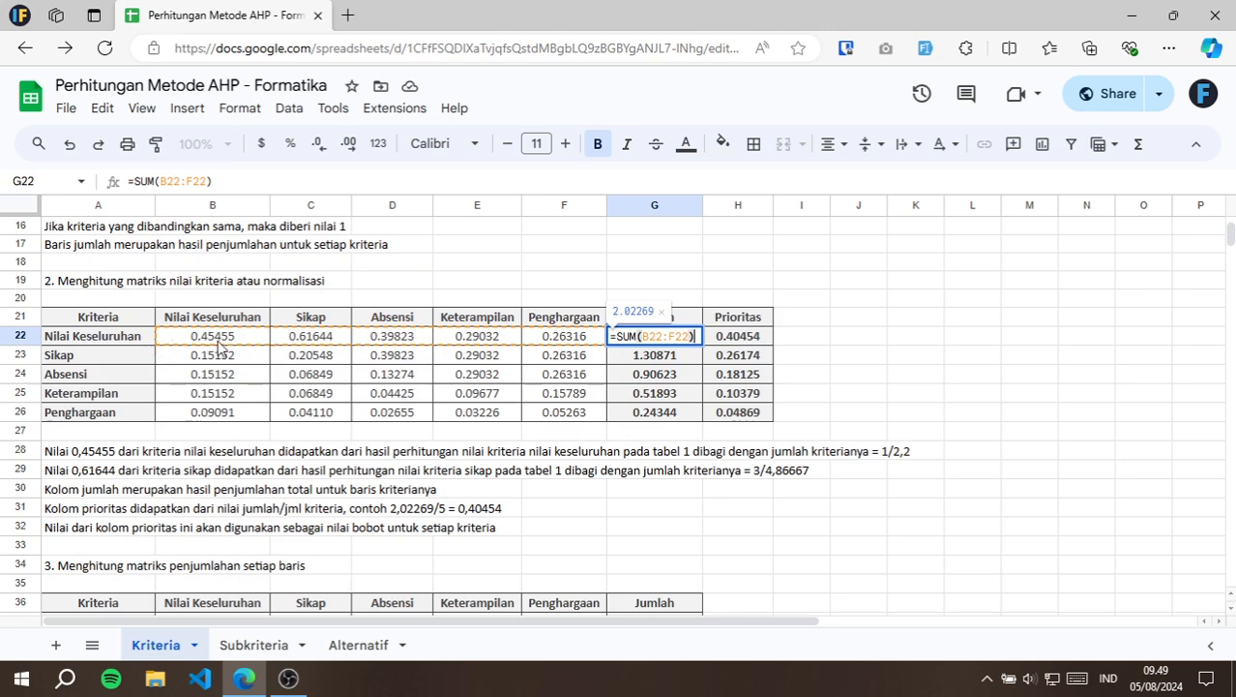
click(654, 355)
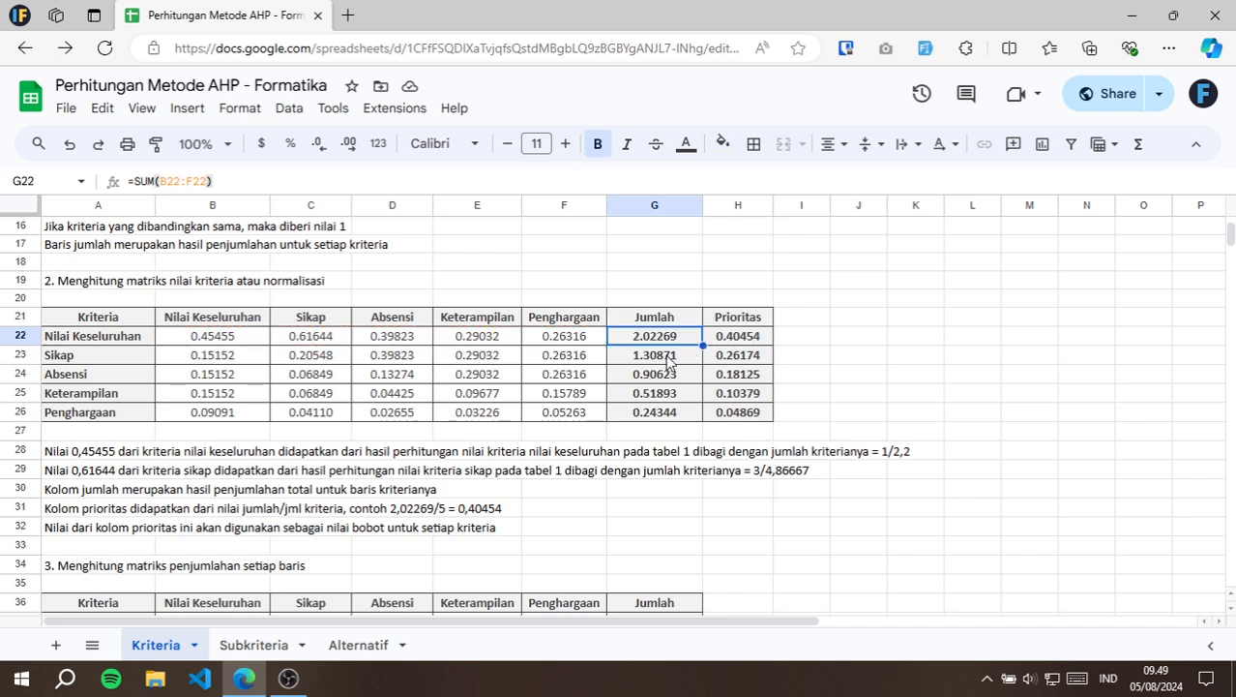
double_click(663, 356)
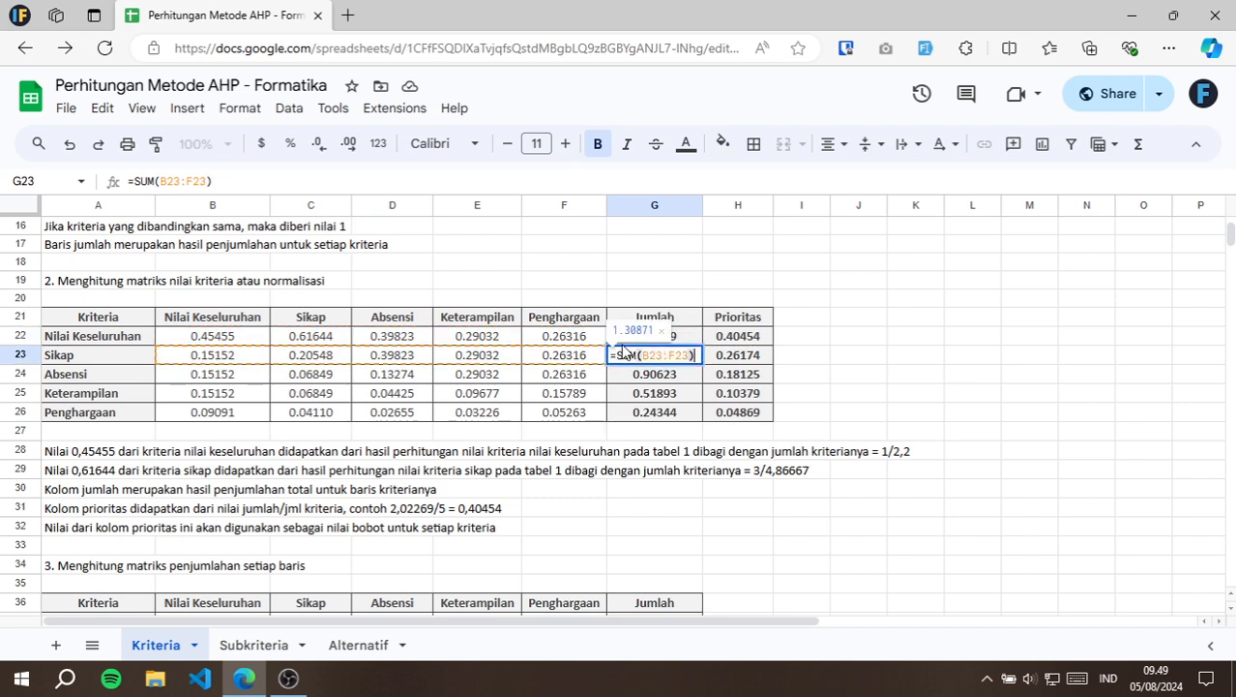
key(Escape)
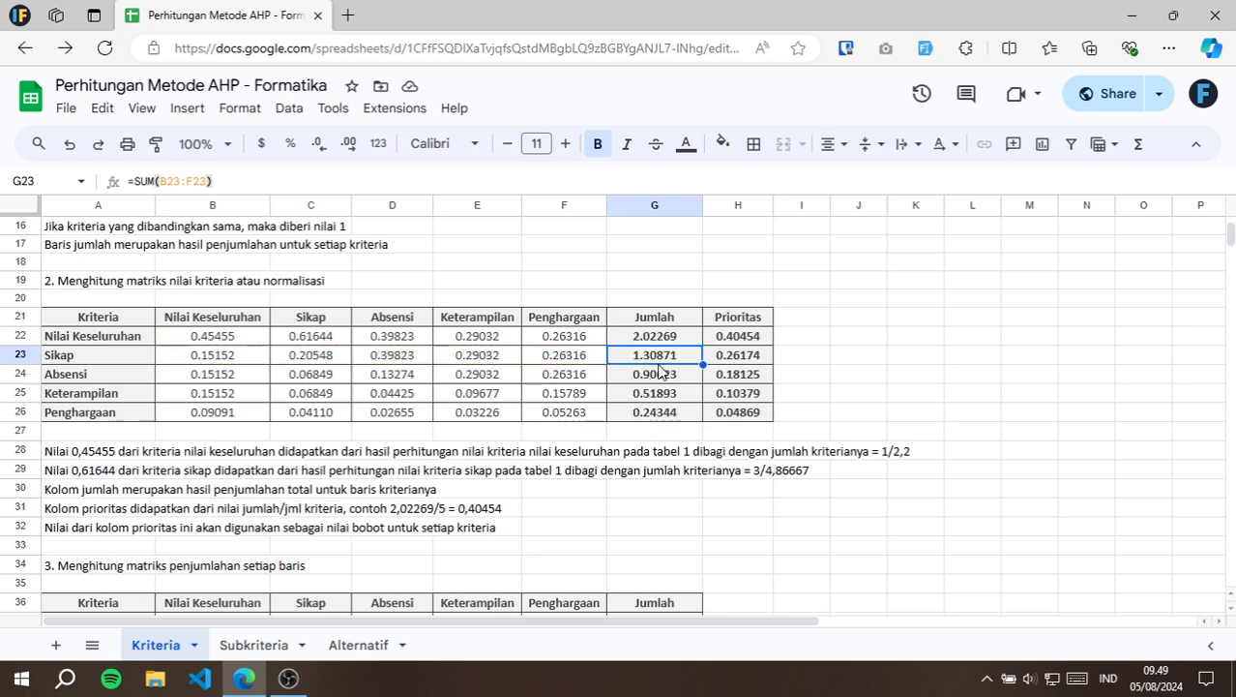
Inspect the Prioritas formula for Nilai Keseluruhan in H22 and the Jml Kriteria cell H6 it divides by.
click(764, 337)
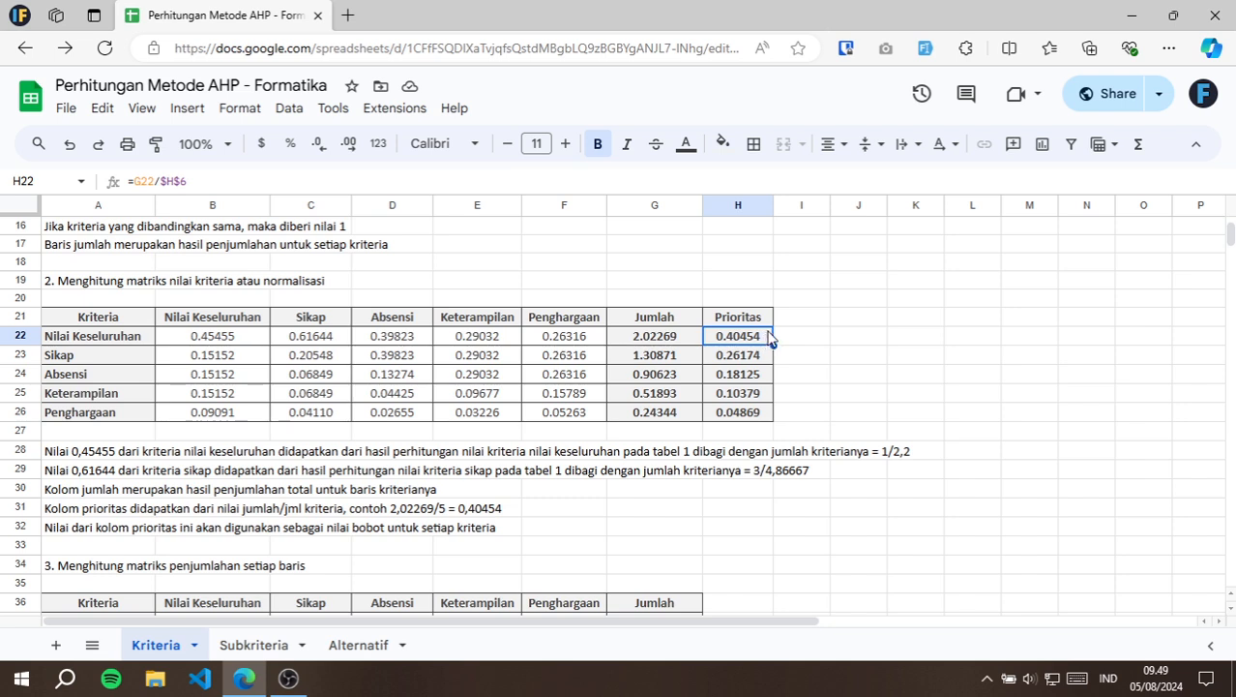
double_click(709, 334)
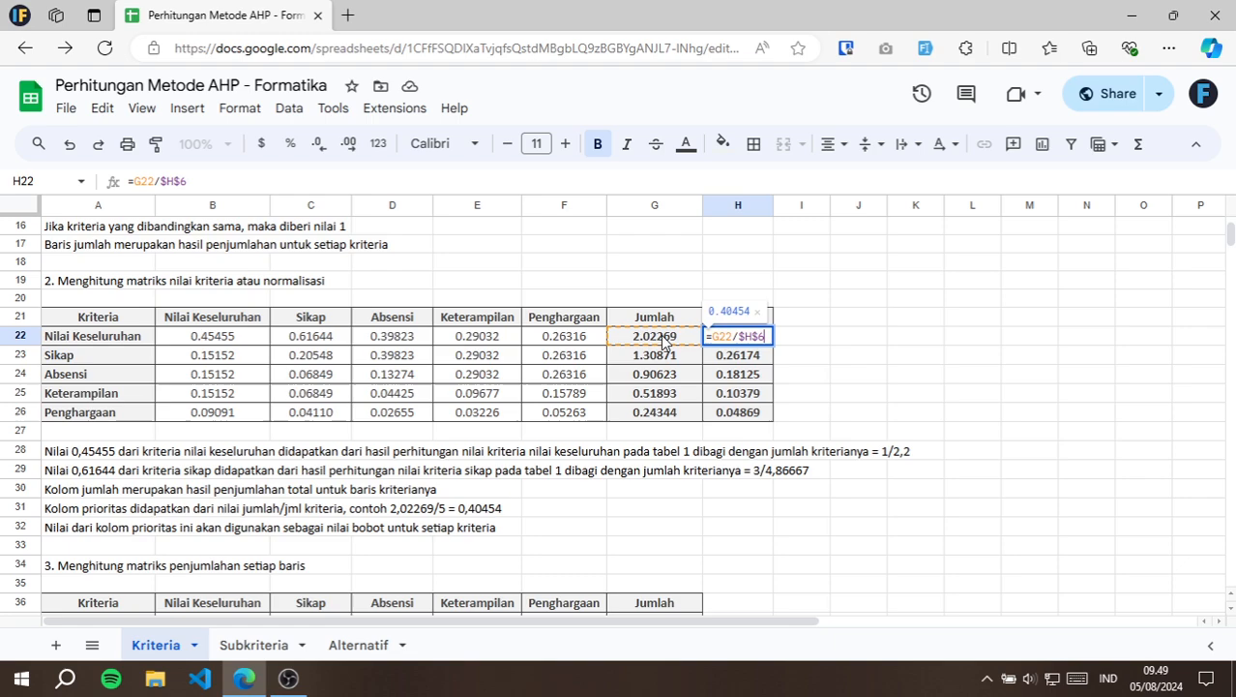
scroll(661, 334, up, 3)
scroll(848, 295, down, 1)
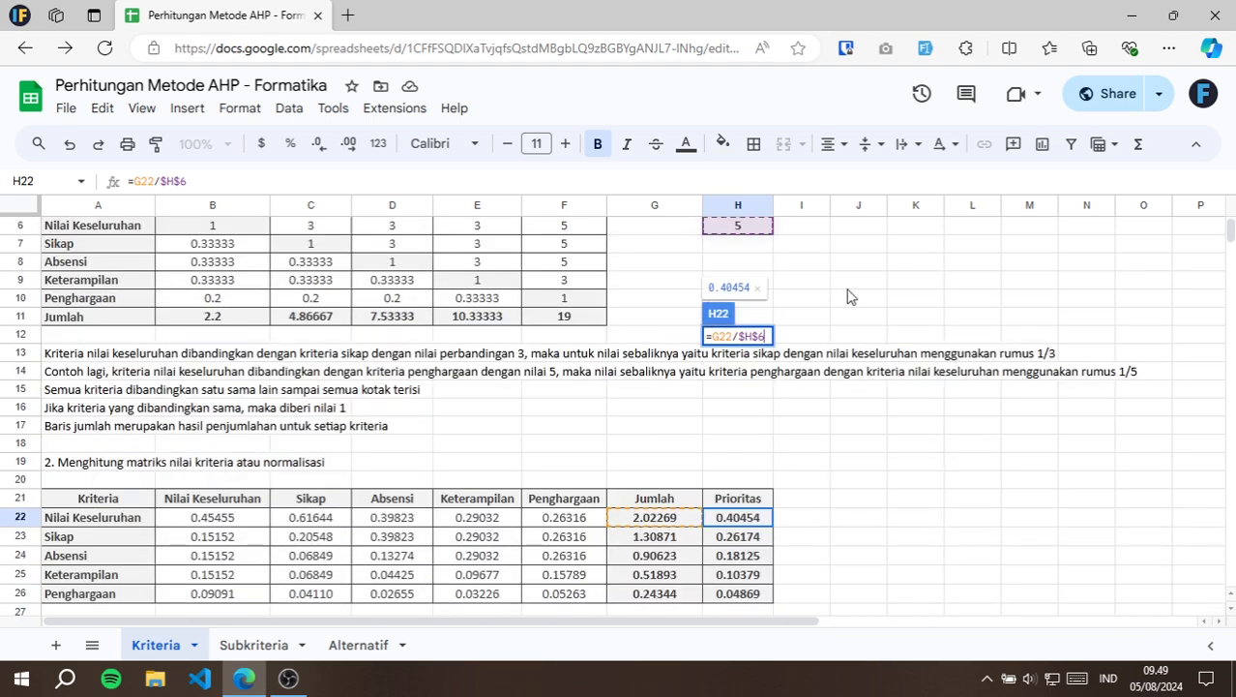
key(Escape)
scroll(751, 243, up, 1)
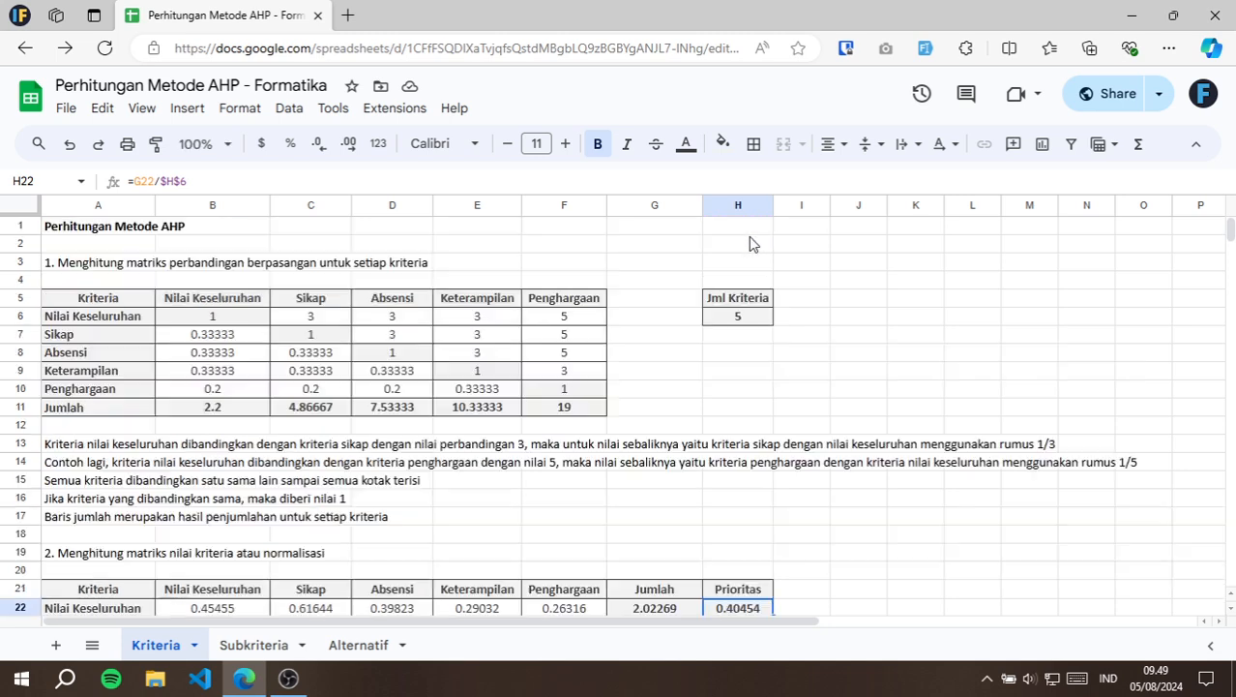
click(737, 320)
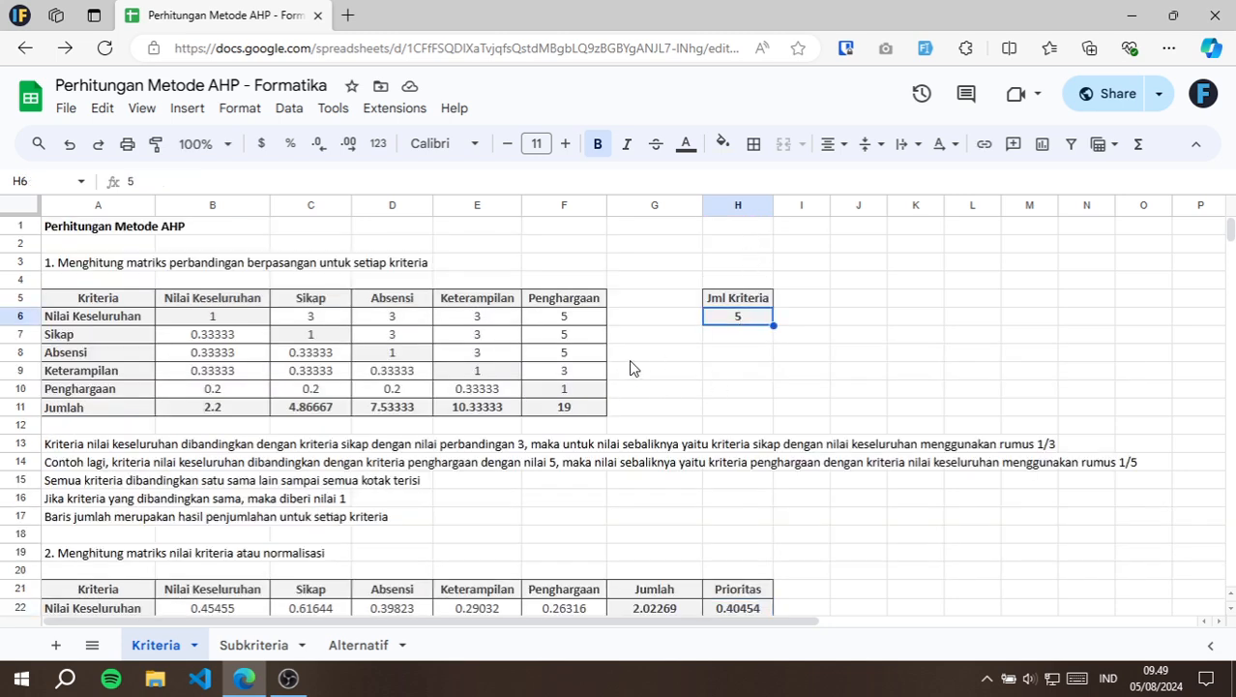
Recheck the Prioritas formula in H22 and inspect the one for Sikap in H23 against its source cells.
scroll(631, 365, down, 2)
double_click(739, 427)
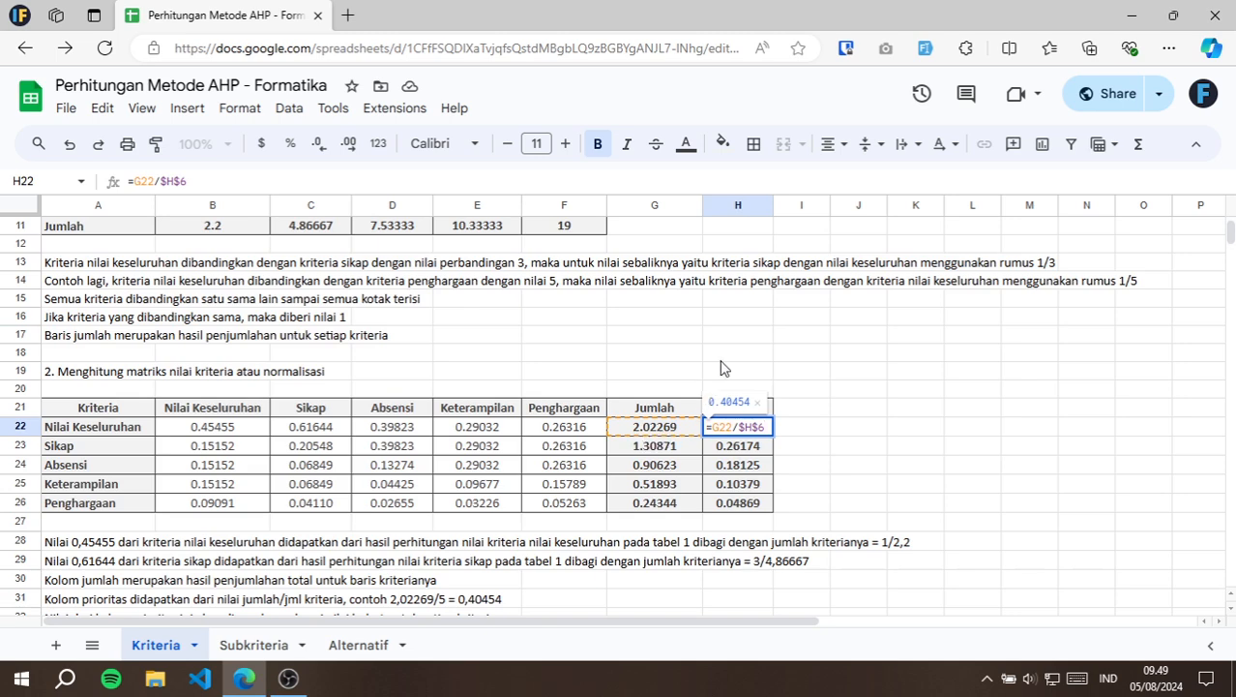
scroll(723, 368, up, 1)
key(Escape)
double_click(750, 542)
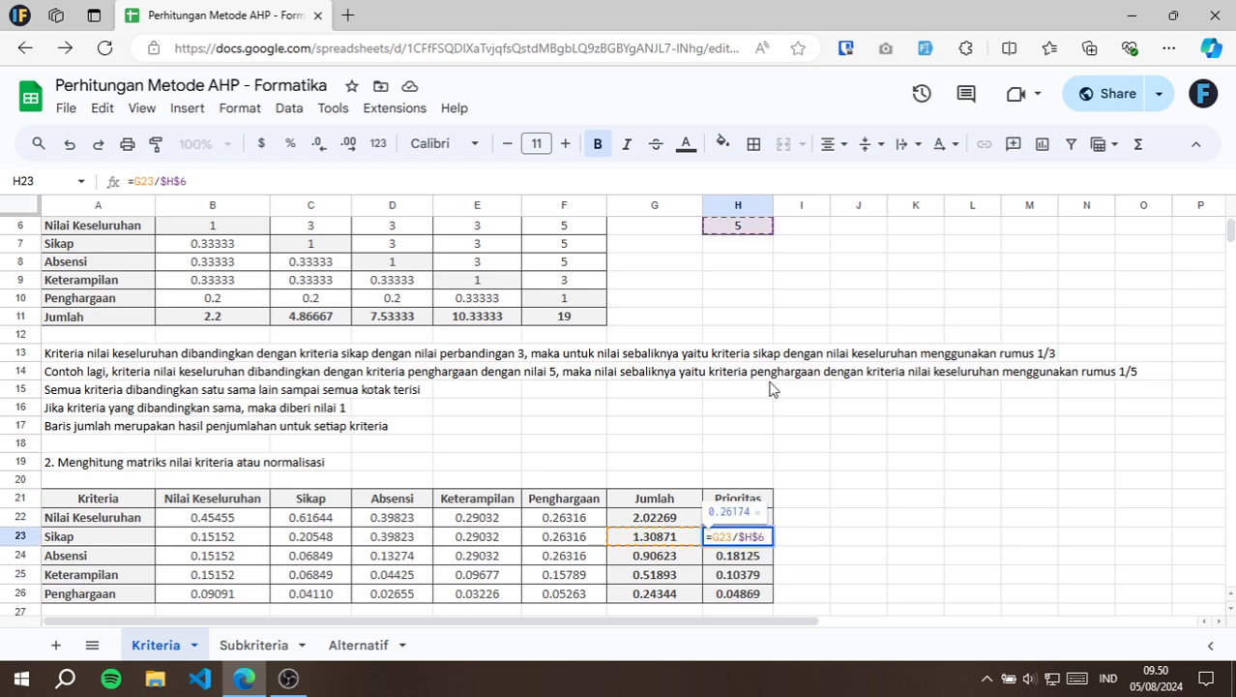
scroll(754, 387, up, 1)
key(Escape)
scroll(718, 391, down, 5)
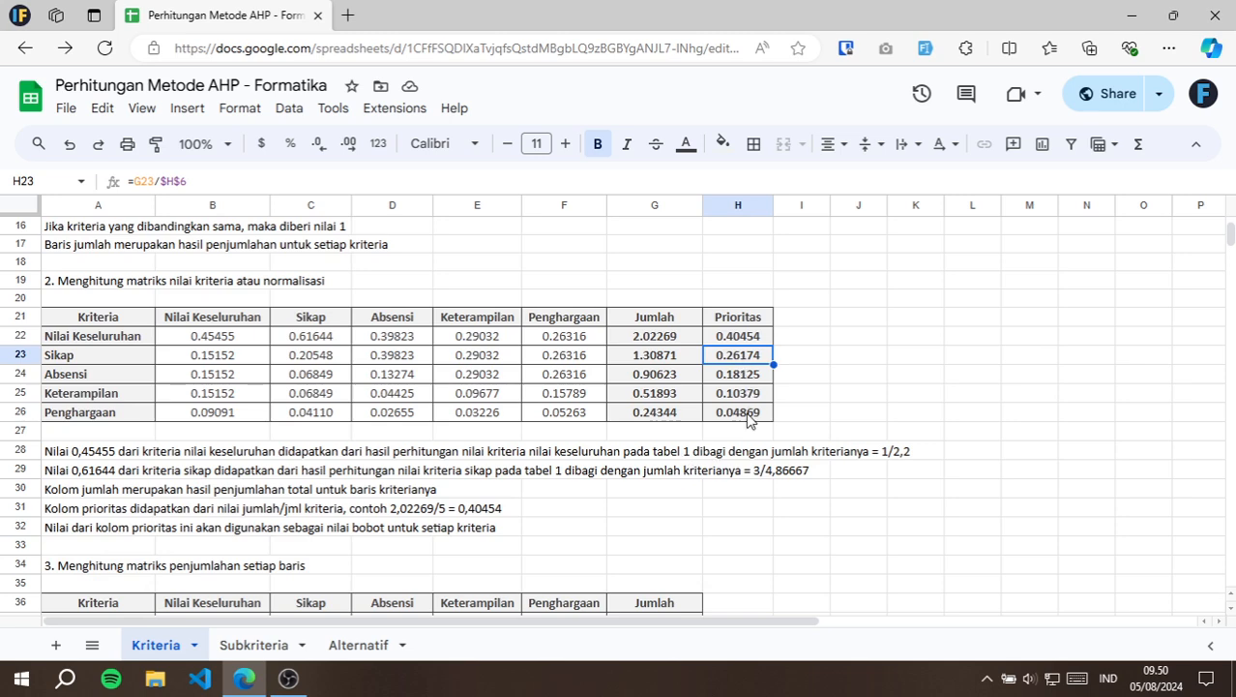
Go through the Prioritas column's criteria weights from Nilai Keseluruhan in H22 to Penghargaan in H26.
click(749, 414)
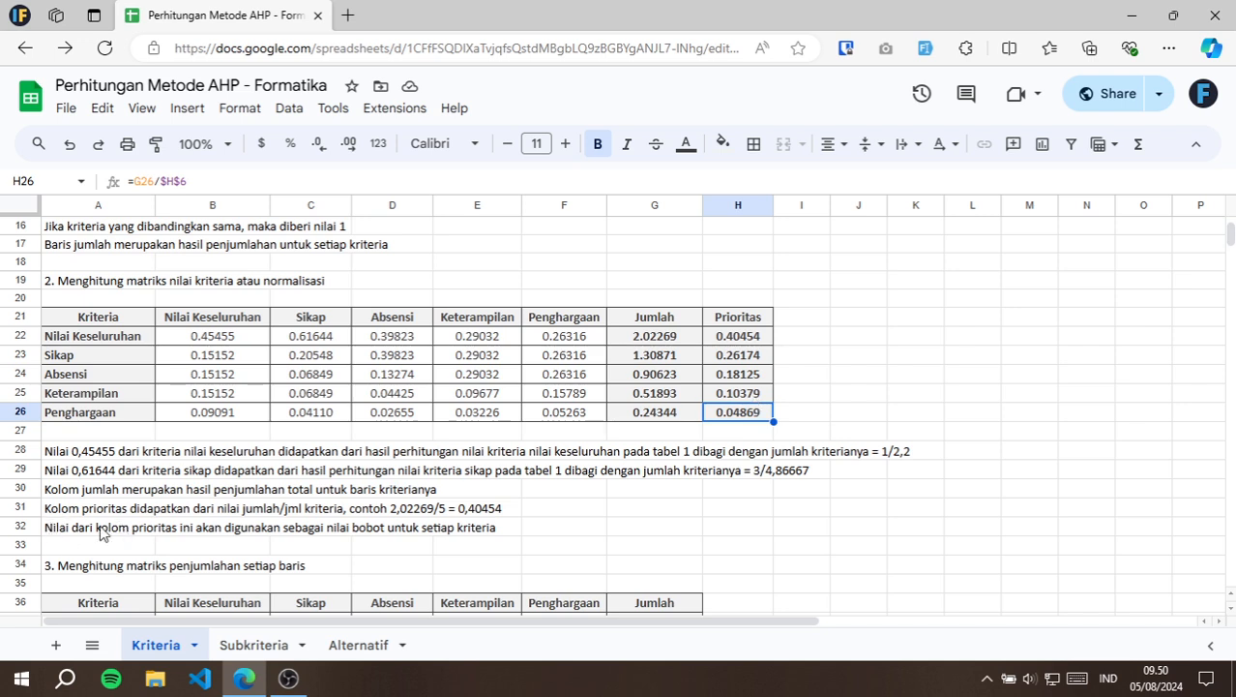
click(762, 339)
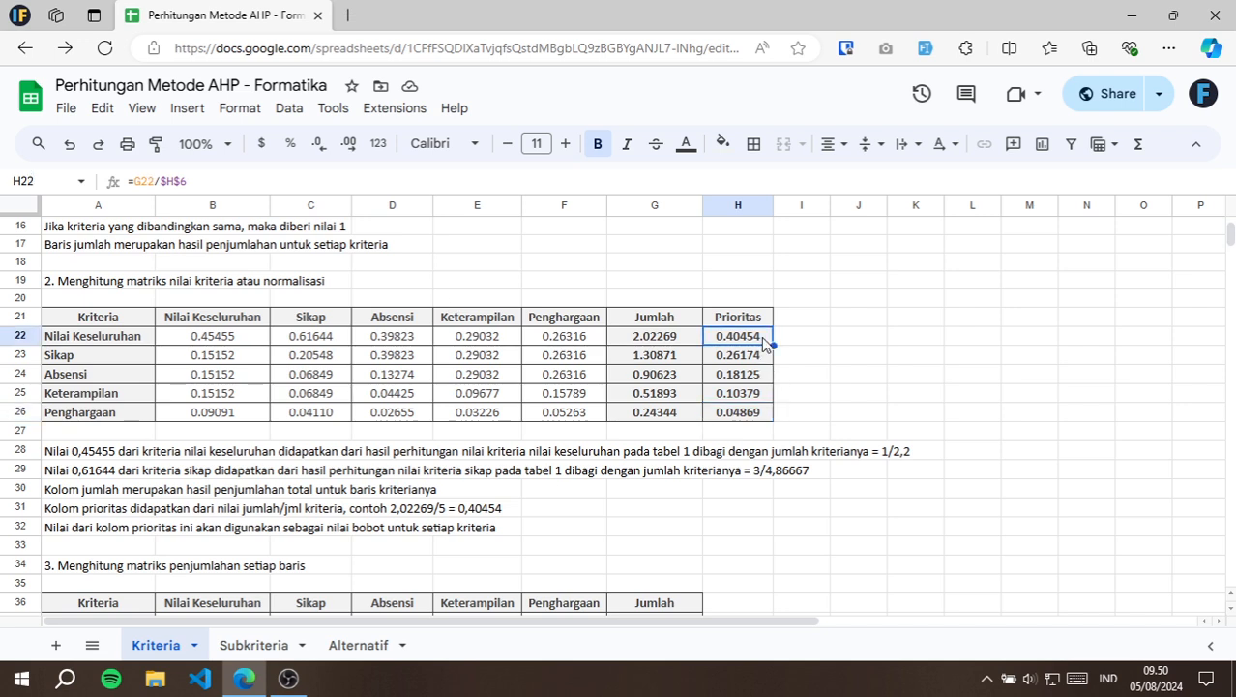
click(761, 356)
click(759, 377)
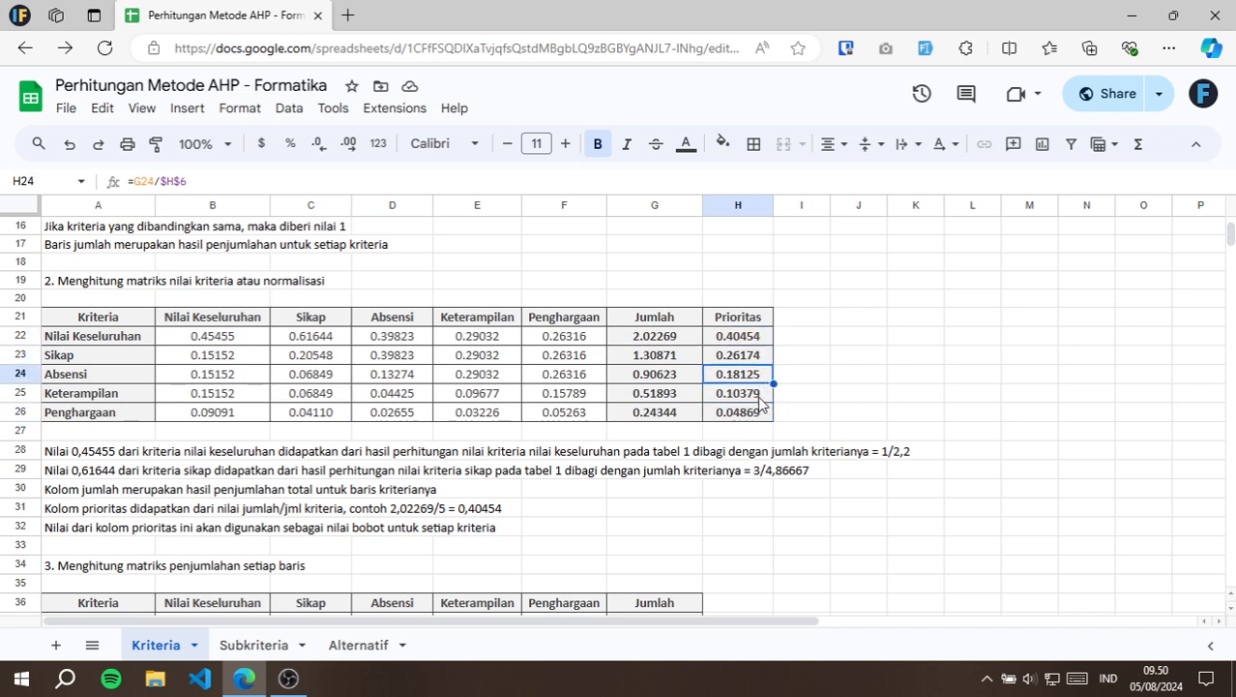
click(760, 414)
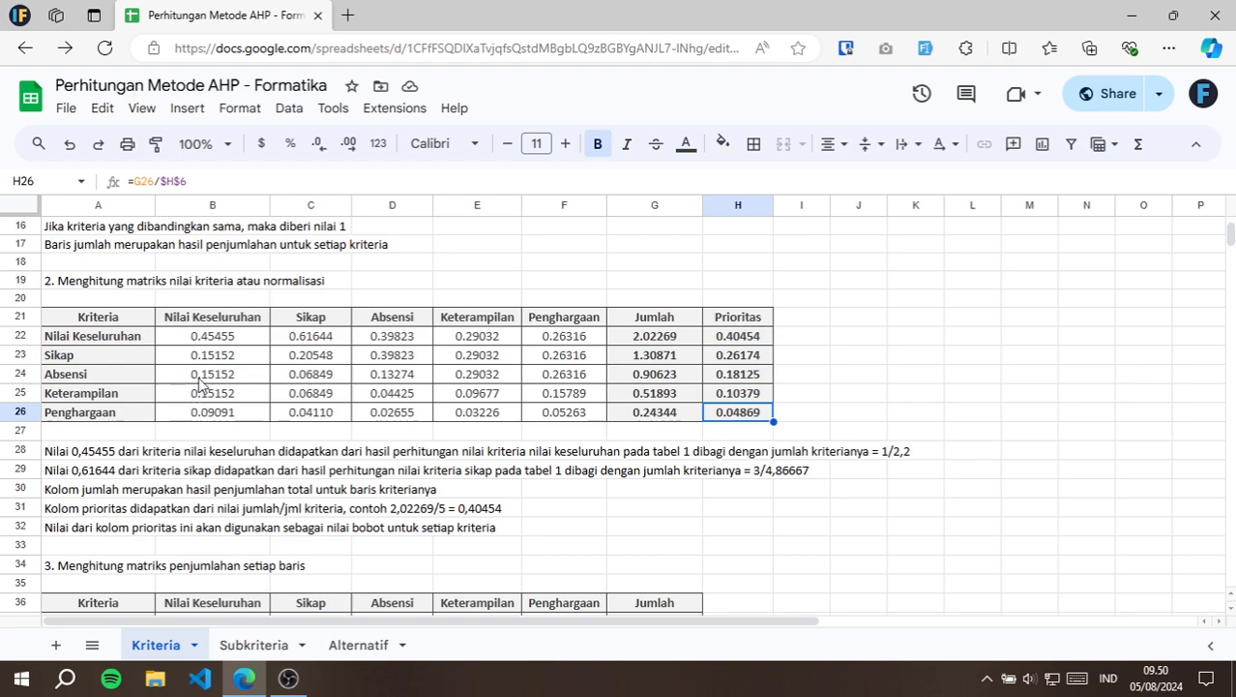
Inspect the section 3 matrix formula in B37 and its source cells, comparison value B6 and priority H22.
scroll(206, 384, down, 5)
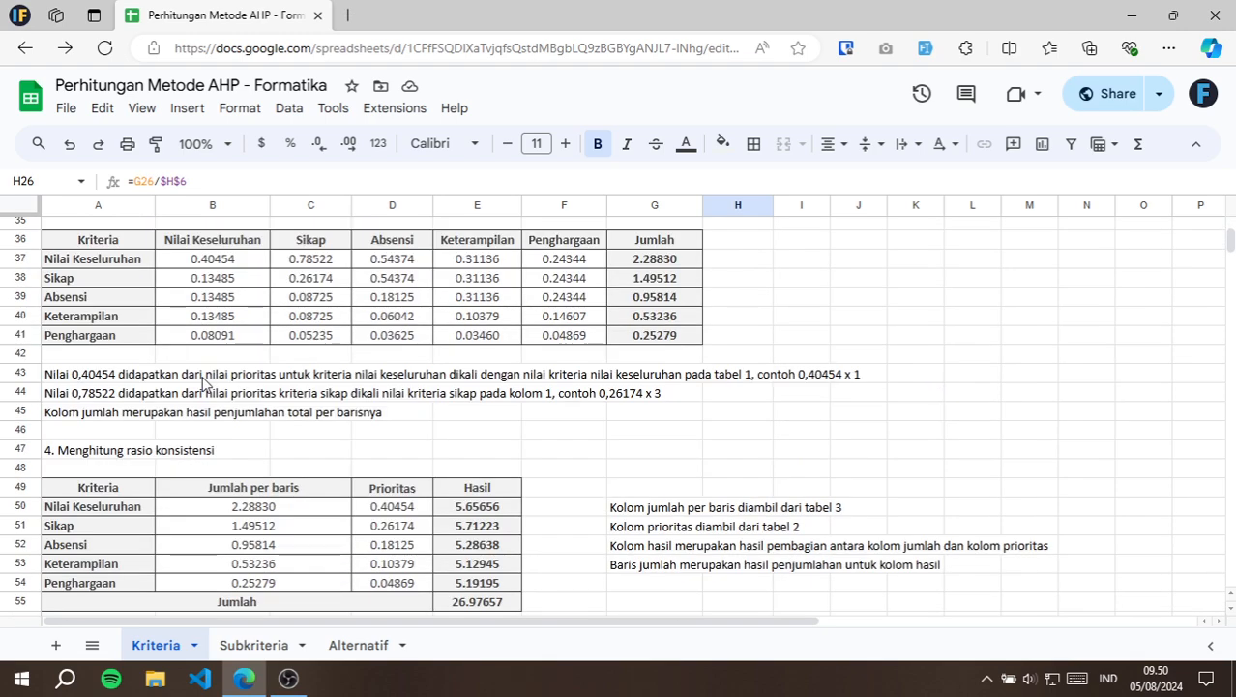
scroll(205, 384, up, 2)
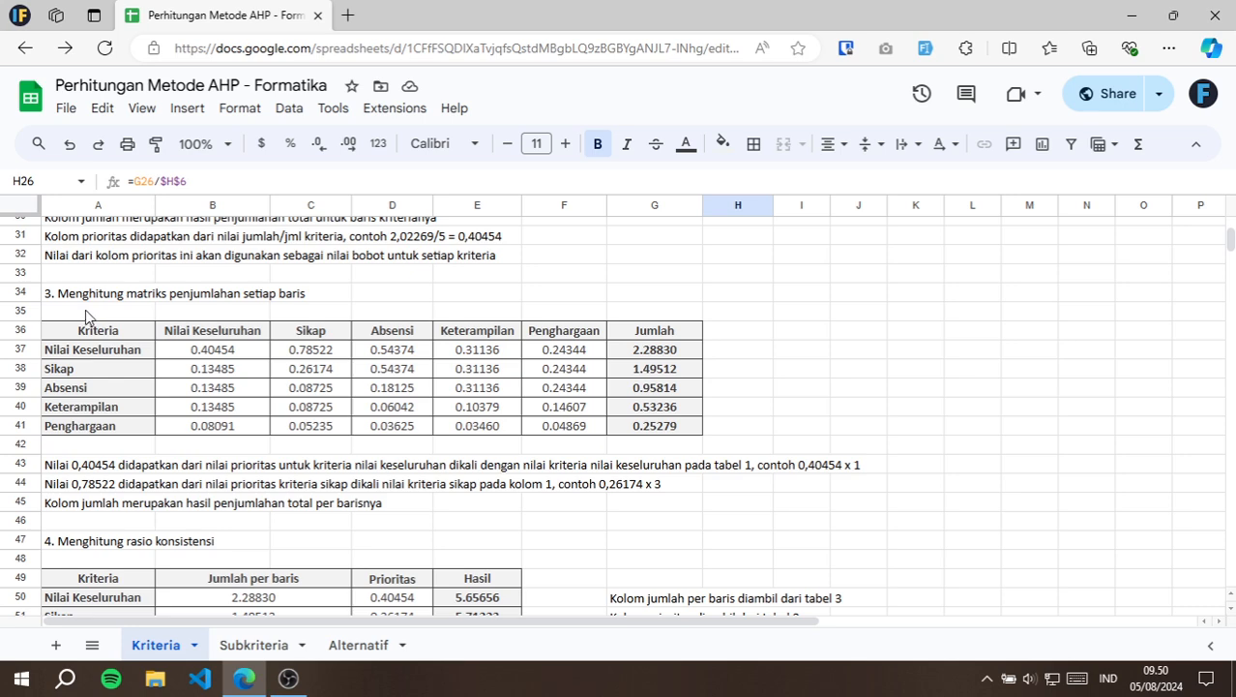
click(229, 358)
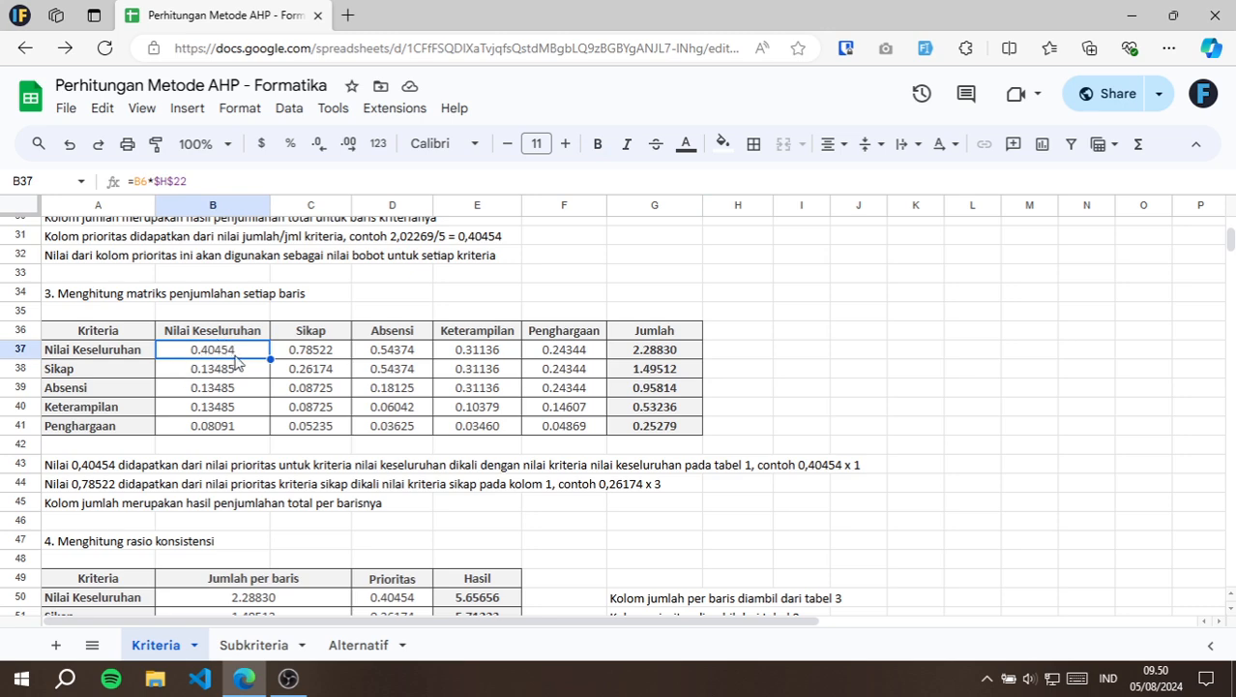
double_click(235, 360)
scroll(409, 375, up, 3)
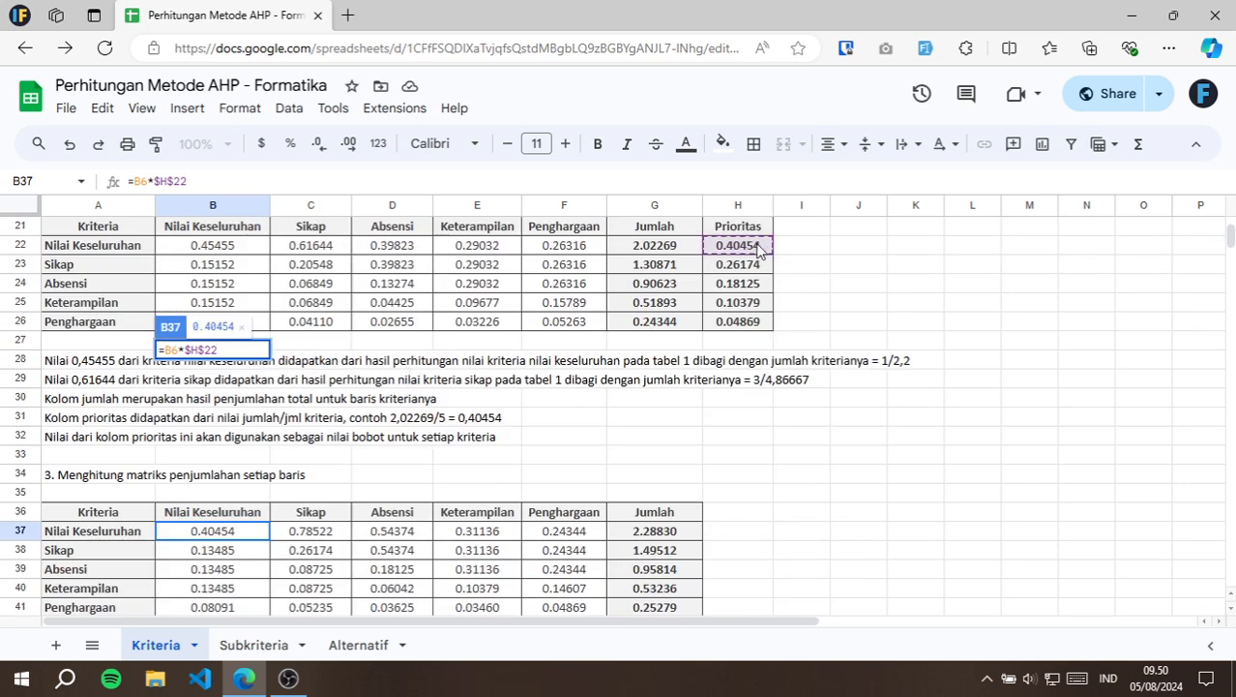
scroll(760, 253, up, 5)
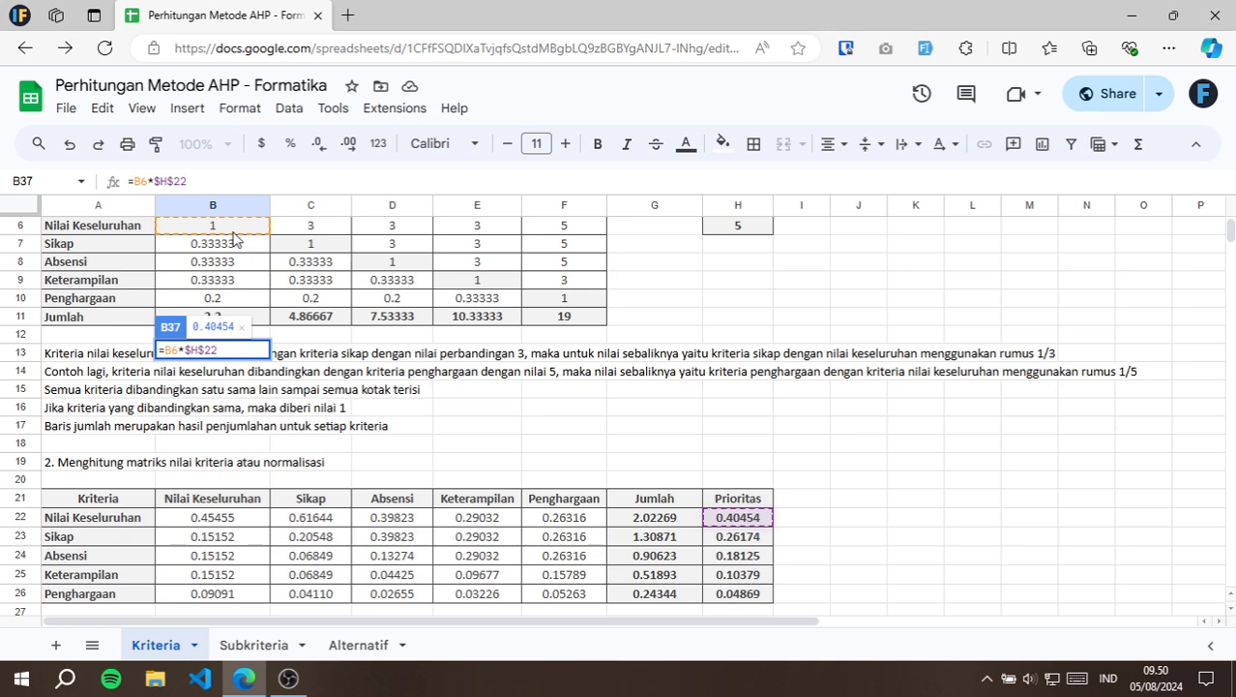
key(Escape)
click(234, 226)
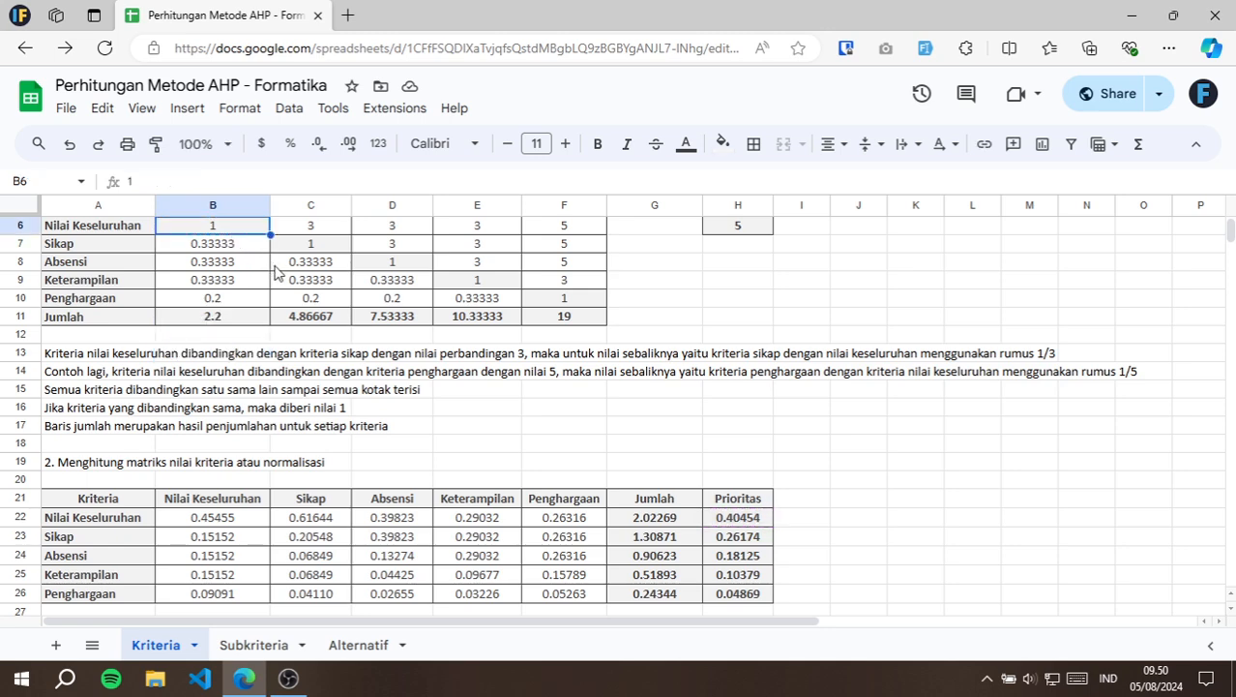
scroll(276, 271, up, 2)
click(741, 609)
scroll(524, 484, down, 3)
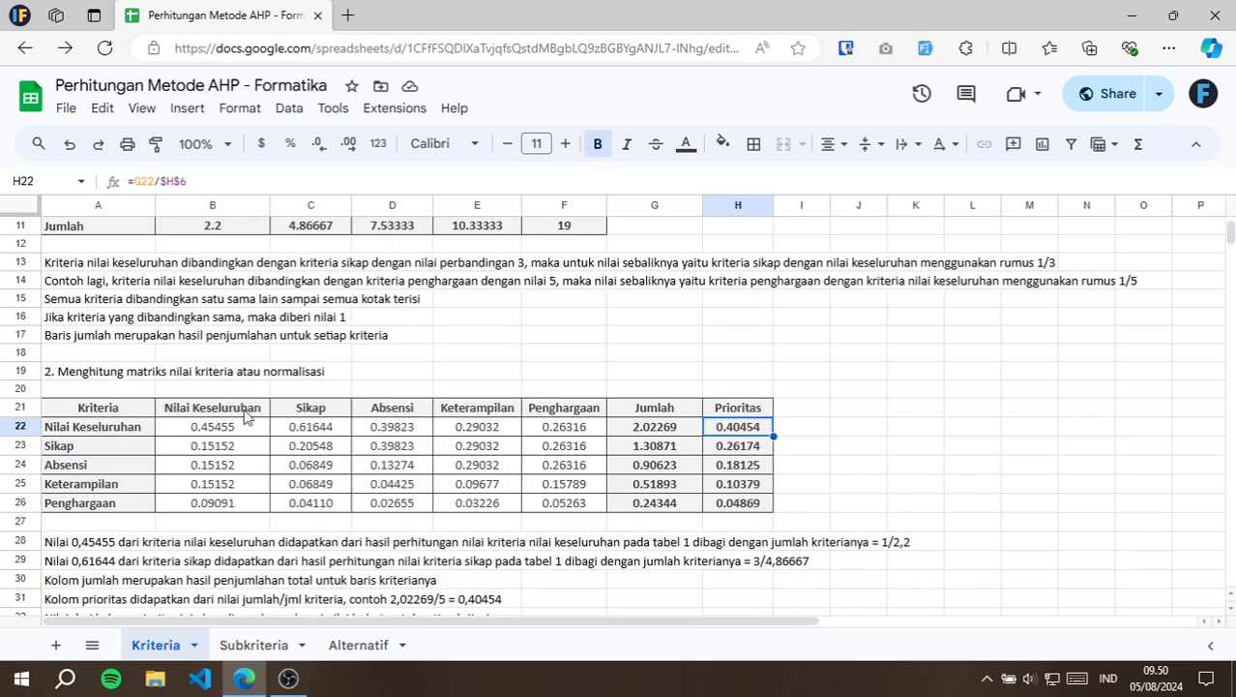
Review the normalisation formula for Sikap in B23 against its source cells B7 and B11 in the first table.
click(225, 447)
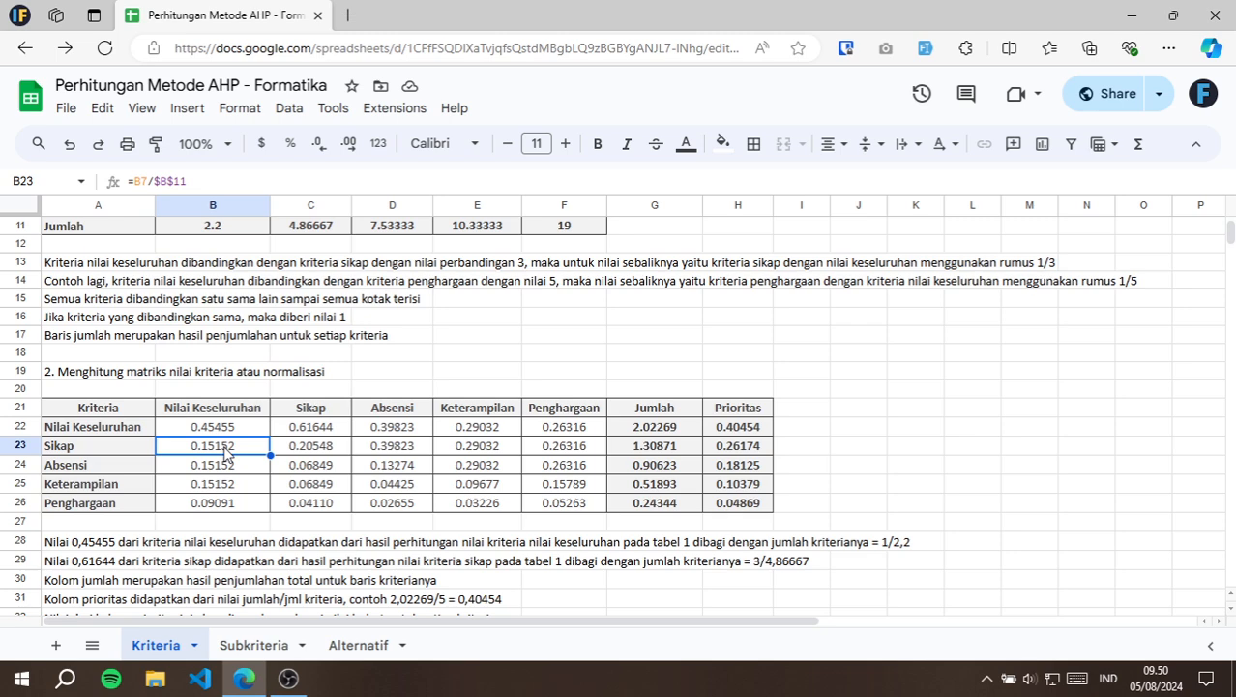
double_click(226, 447)
scroll(228, 450, up, 2)
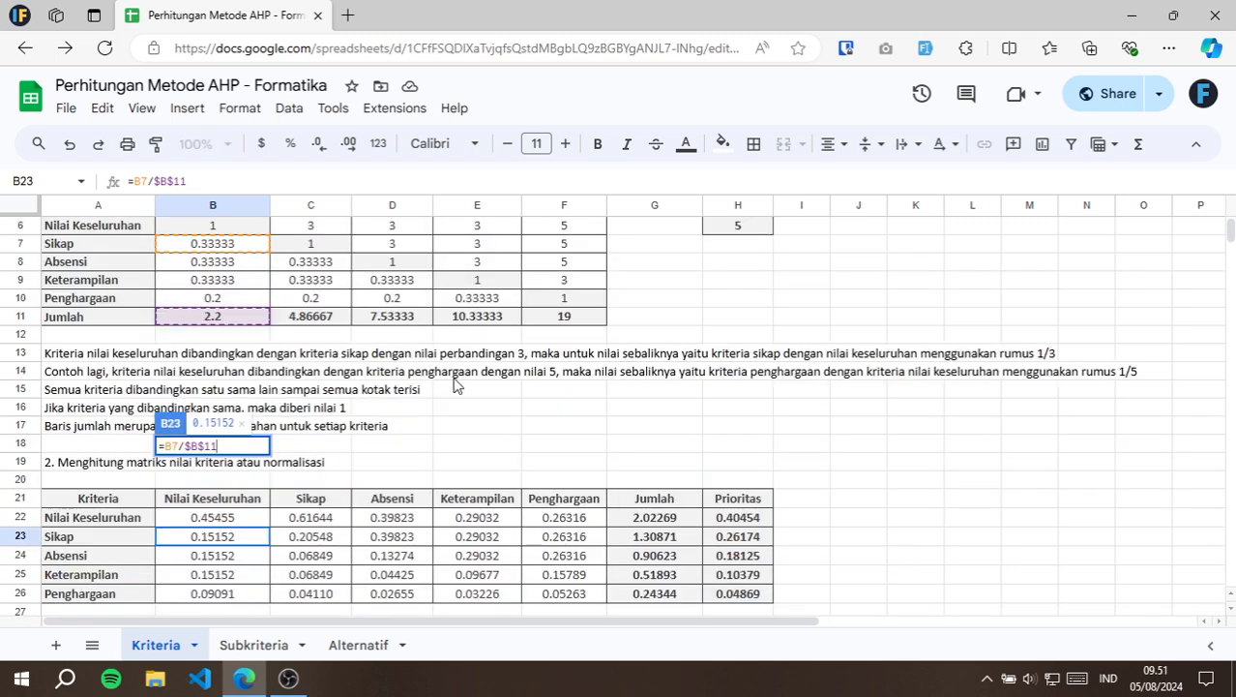
scroll(489, 414, up, 2)
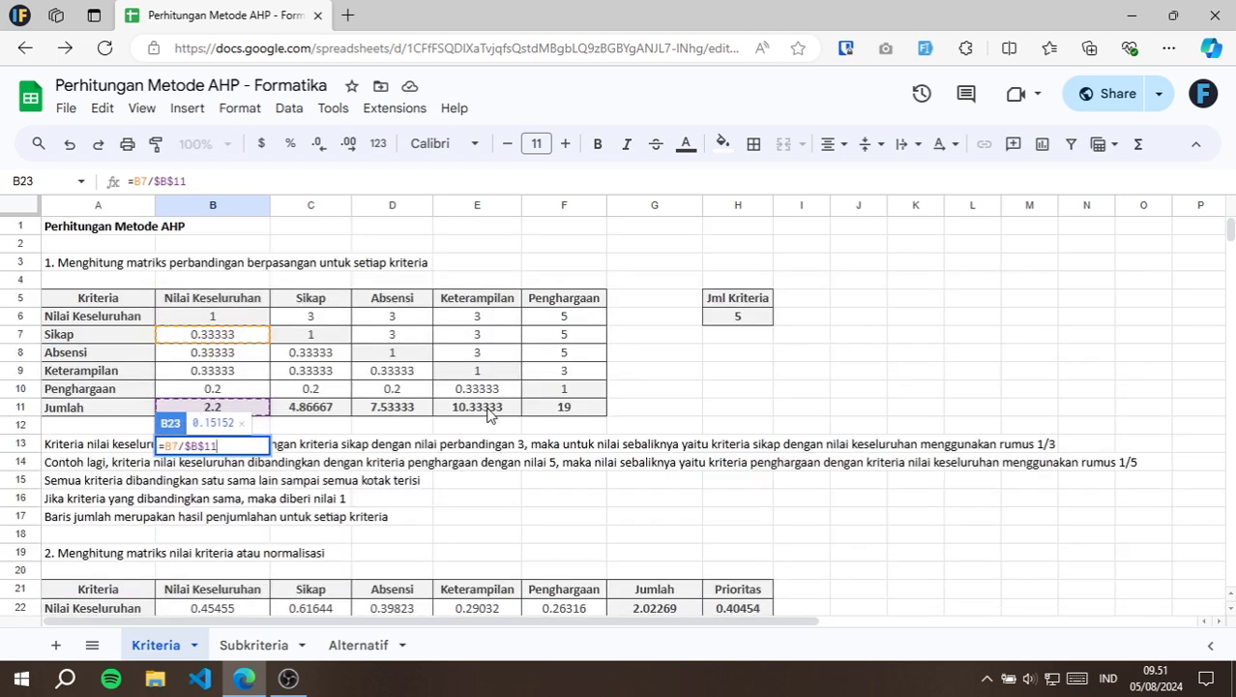
scroll(489, 414, down, 5)
key(Escape)
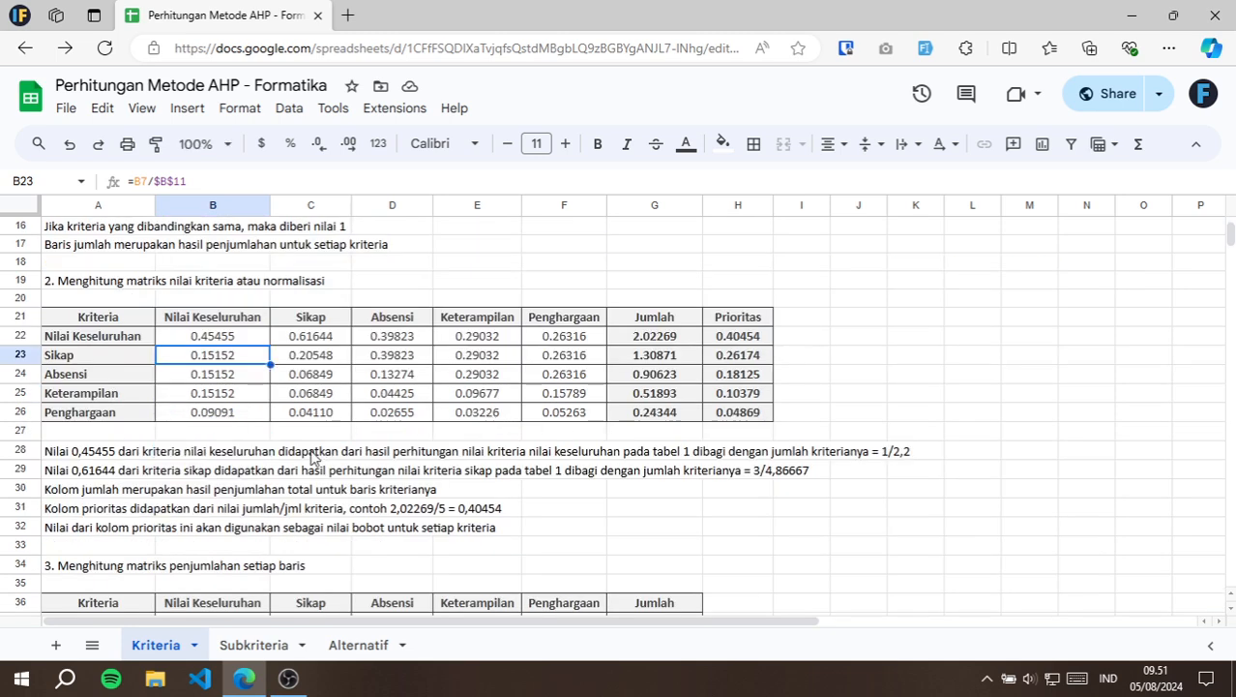
Inspect the section 3 formula for Sikap in B38, tracing it to priority H22 and comparison value B7.
scroll(227, 441, down, 4)
click(226, 469)
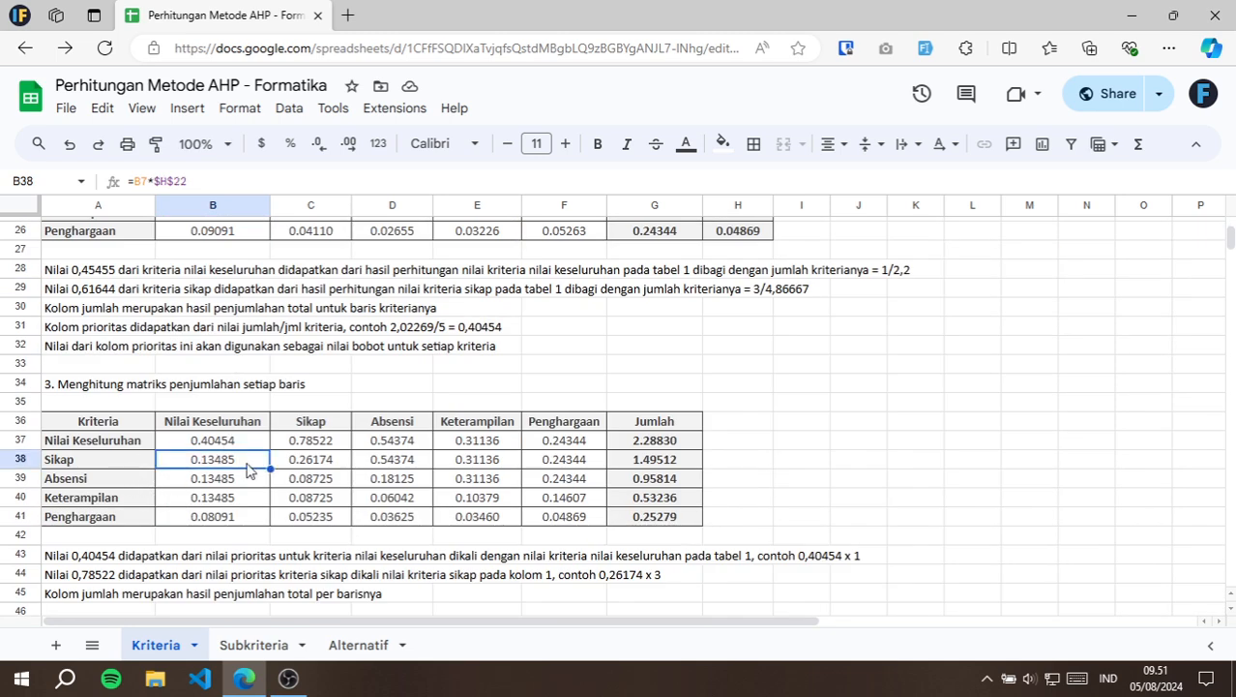
double_click(248, 464)
scroll(668, 353, up, 3)
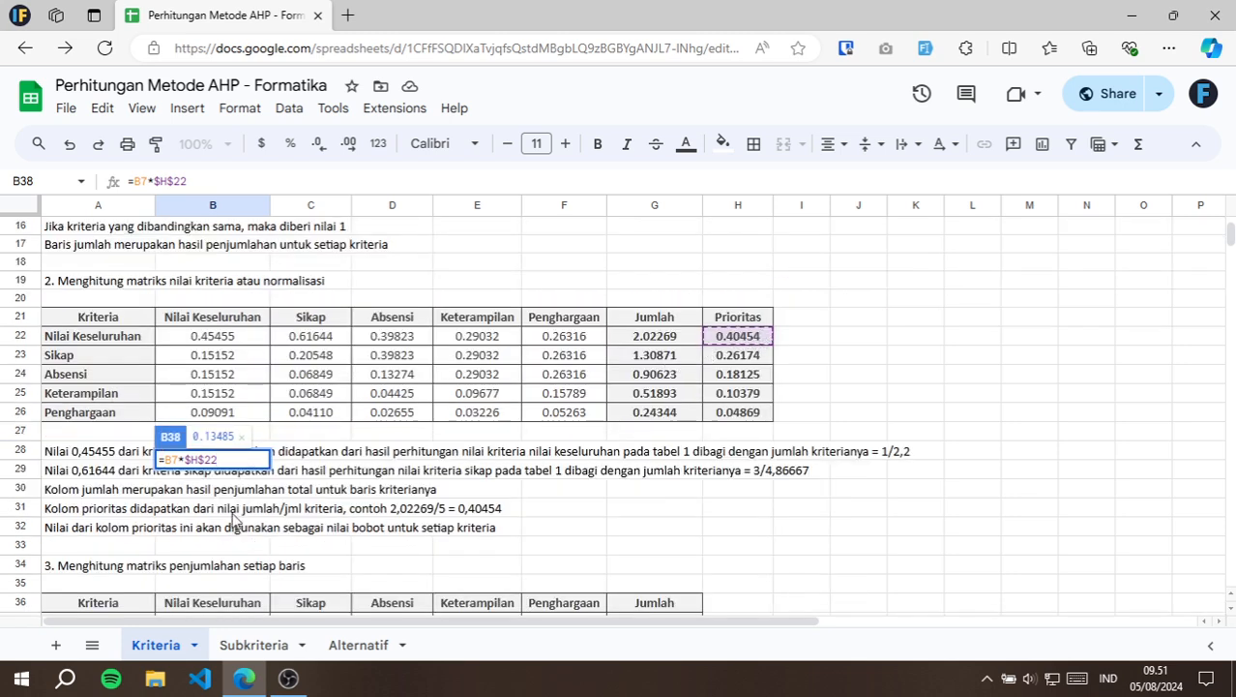
scroll(232, 523, down, 2)
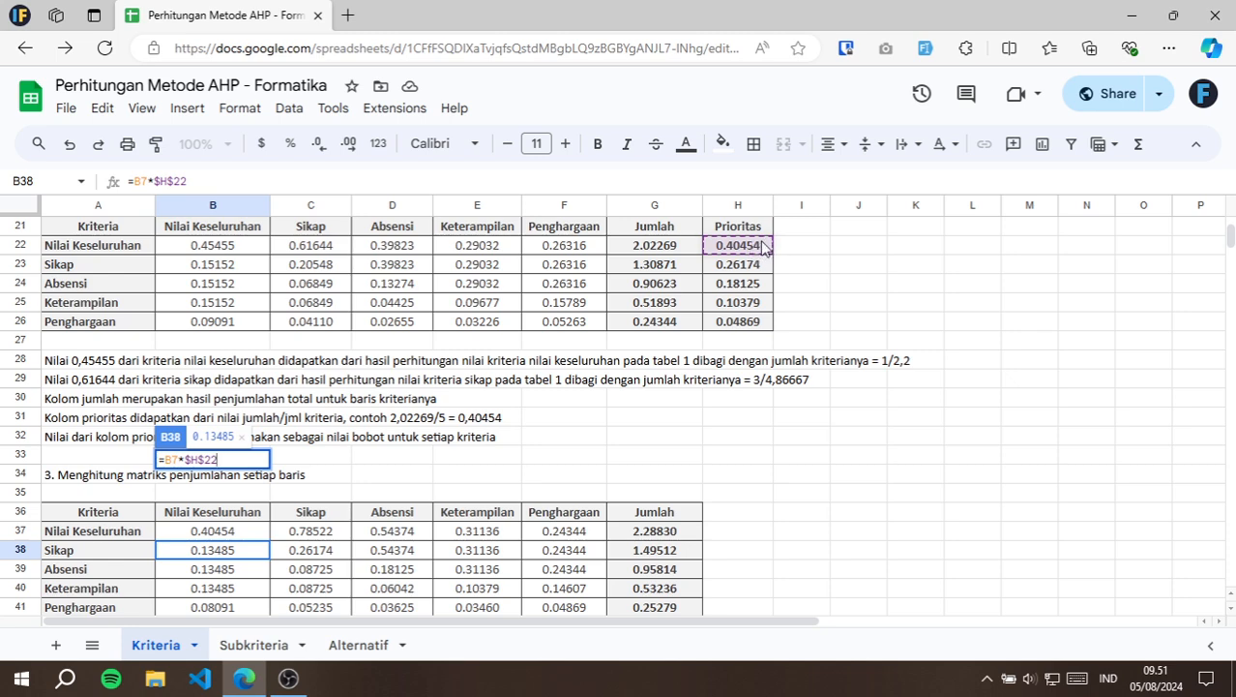
scroll(763, 248, up, 5)
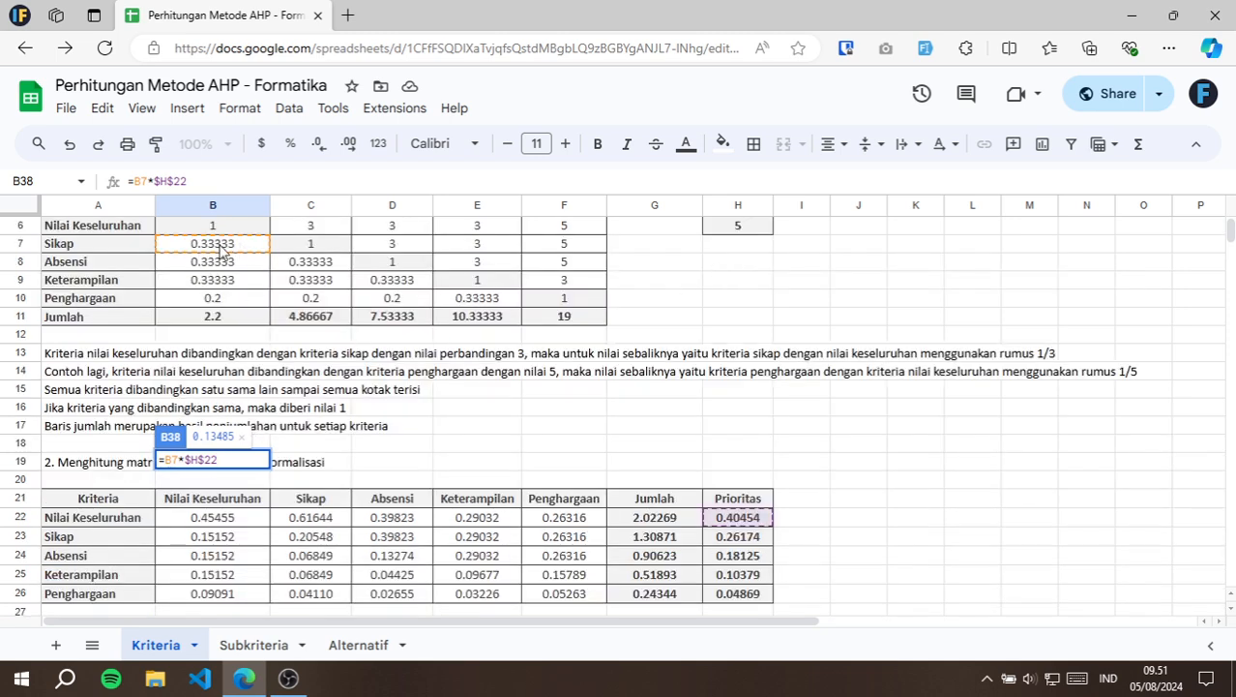
key(Return)
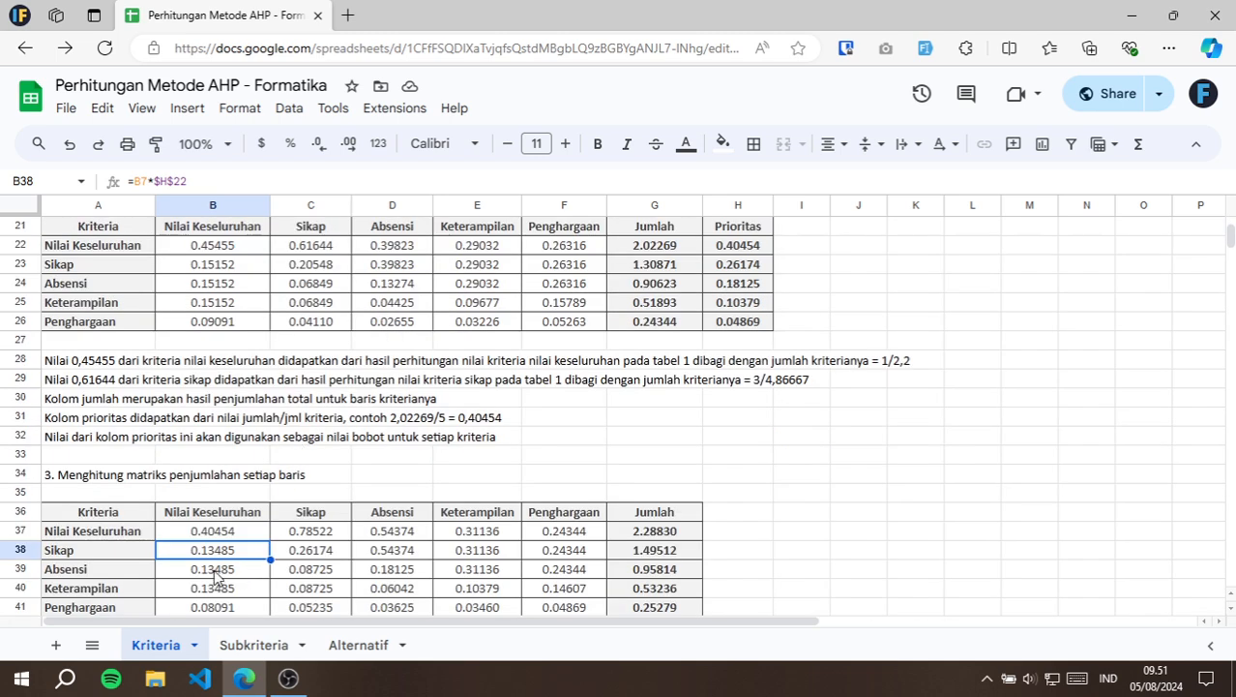
Inspect the section 3 formula for Absensi in B39, tracing it to comparison value B8 and priority H22.
click(218, 571)
double_click(217, 571)
scroll(567, 458, up, 3)
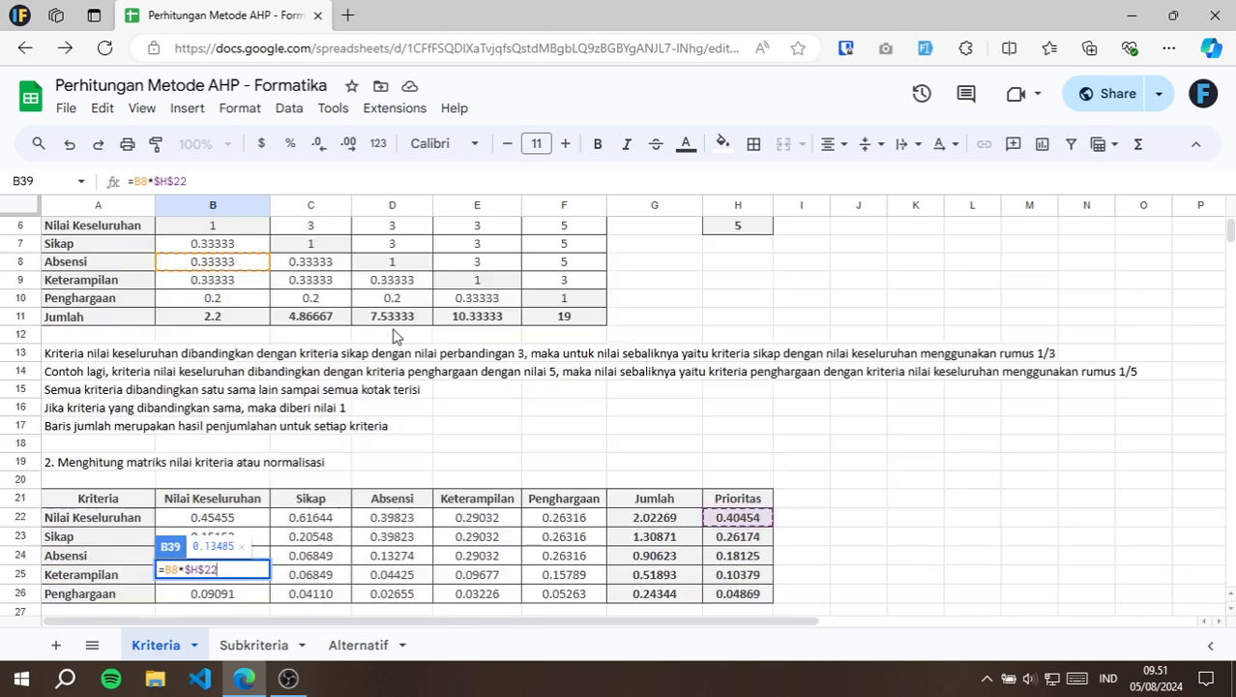
scroll(498, 339, up, 2)
key(Escape)
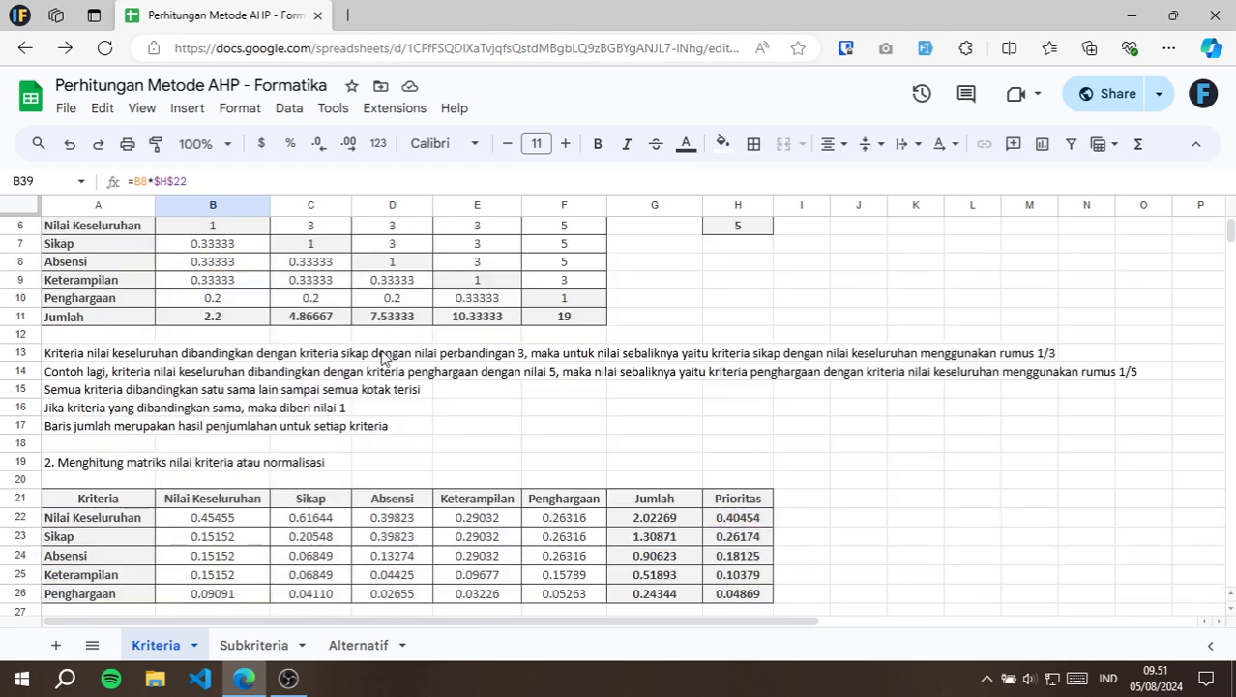
Inspect the Sikap column's section 3 formula in C37, tracing it to priority H23 and comparison value C6.
click(330, 538)
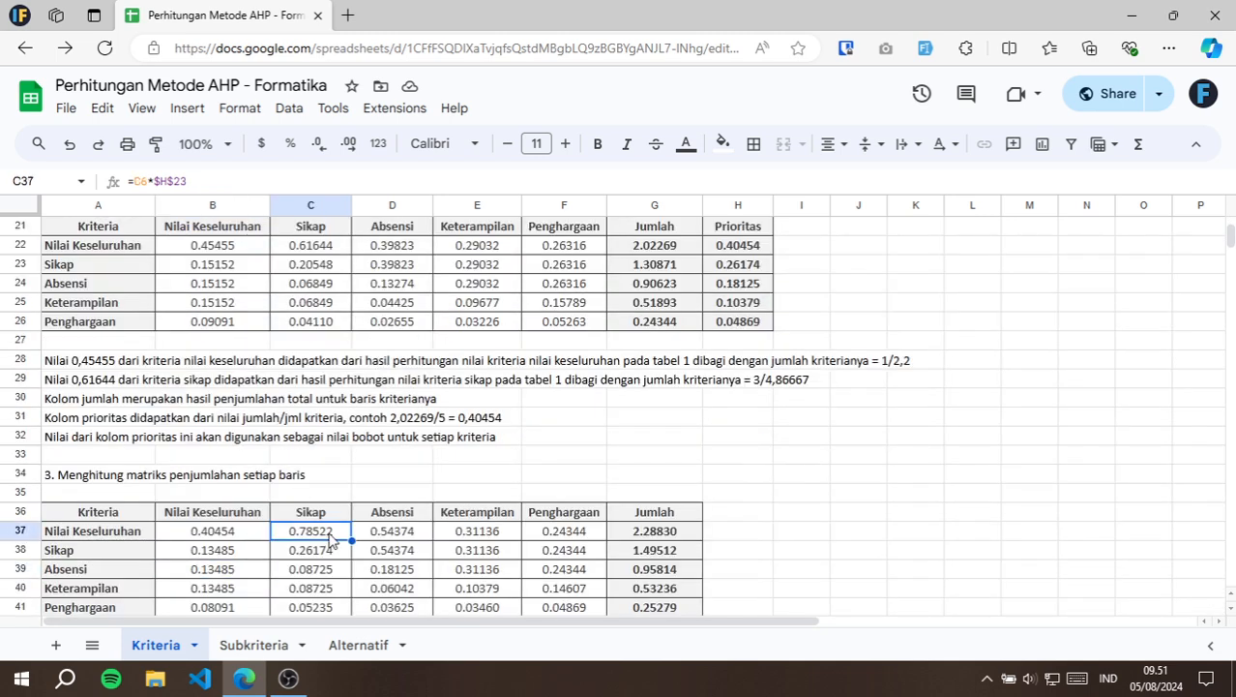
double_click(330, 538)
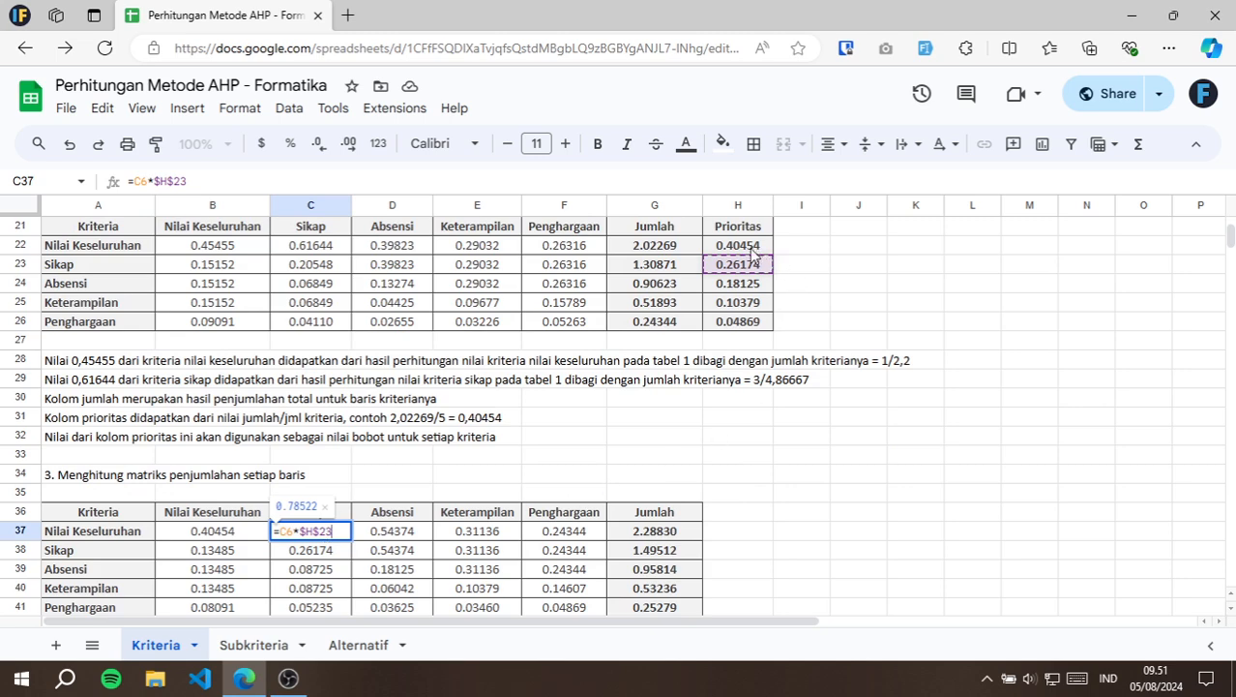
scroll(659, 335, up, 4)
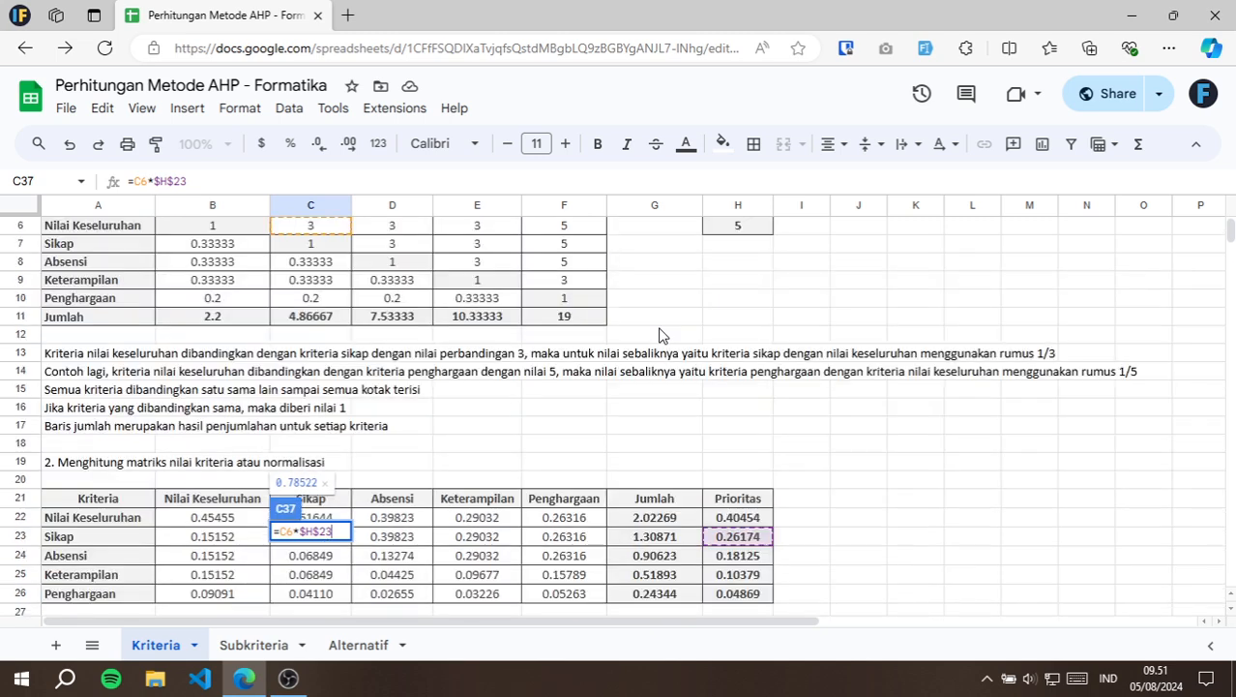
key(Escape)
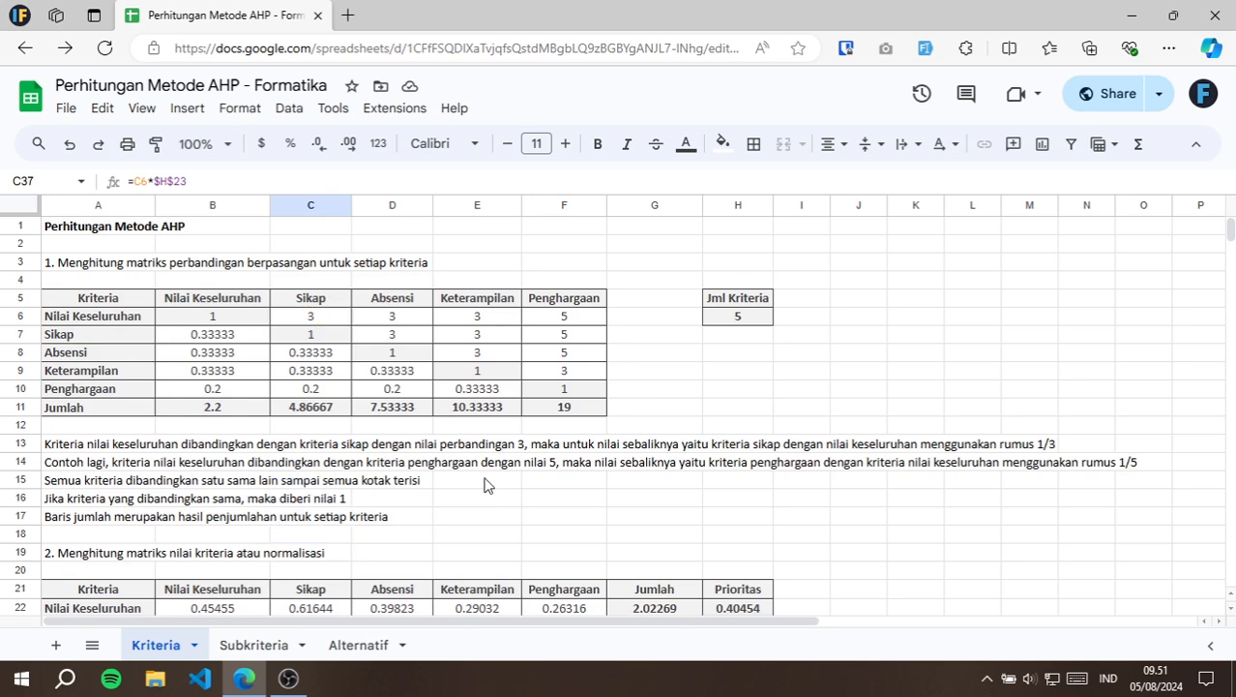
scroll(484, 484, down, 8)
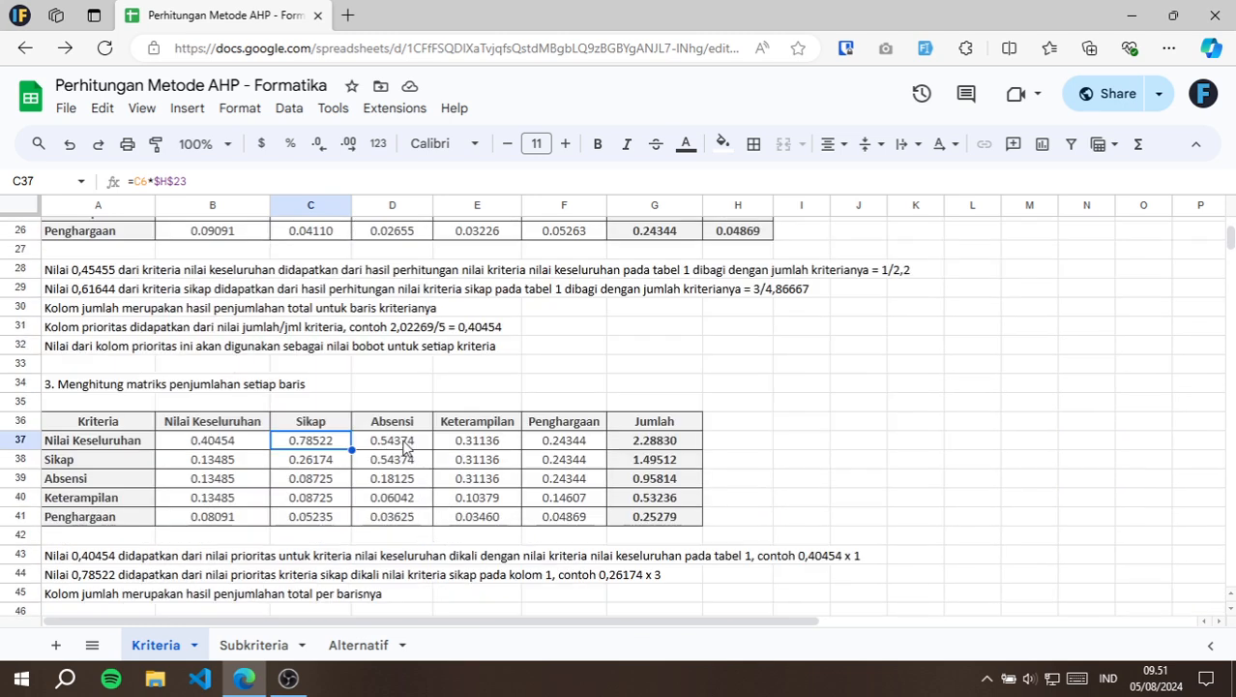
Inspect the Absensi column's section 3 formula in D37, tracing it to priority H24 and comparison value D6.
click(404, 441)
key(F2)
scroll(414, 462, up, 1)
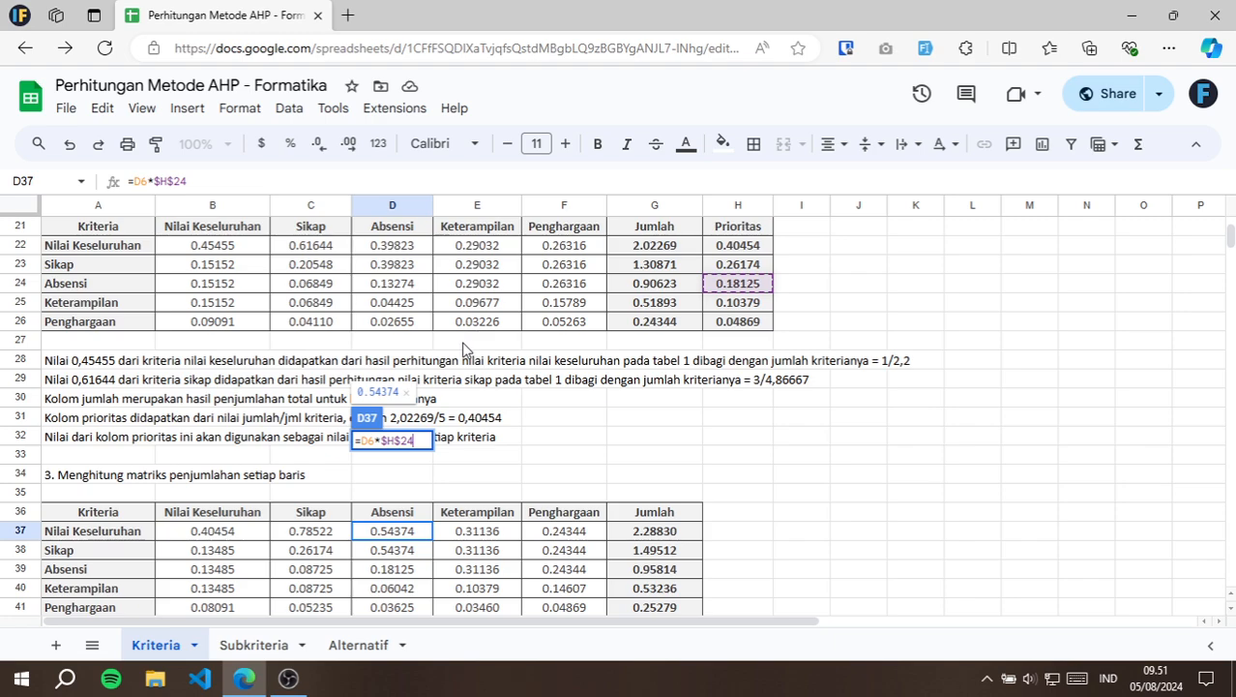
scroll(463, 348, up, 4)
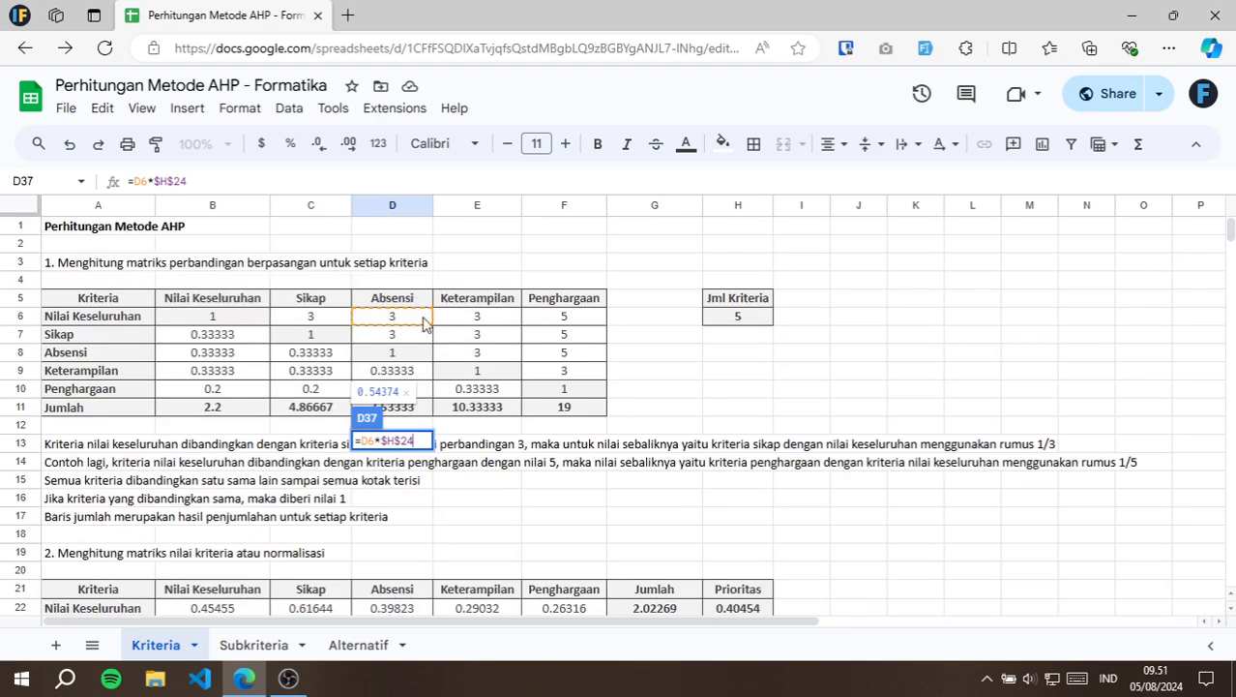
key(Escape)
Inspect the Jumlah formula for Nilai Keseluruhan in G37, which sums B37:F37.
scroll(569, 398, down, 5)
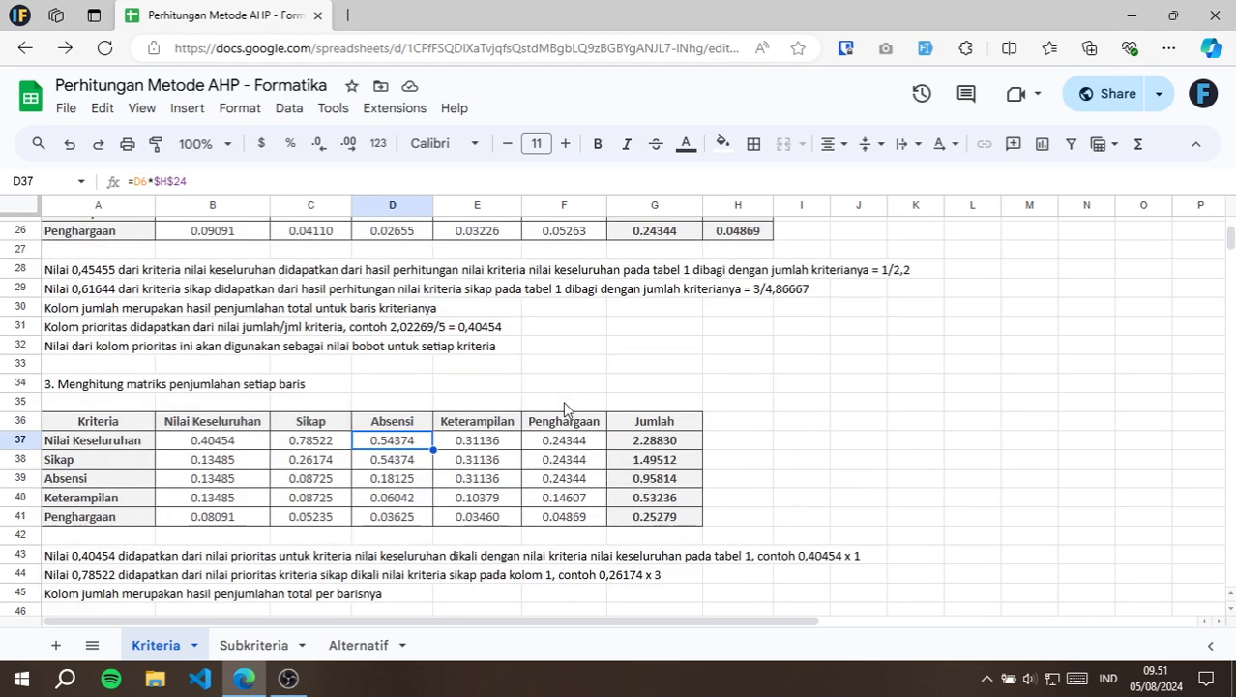
click(673, 443)
double_click(699, 447)
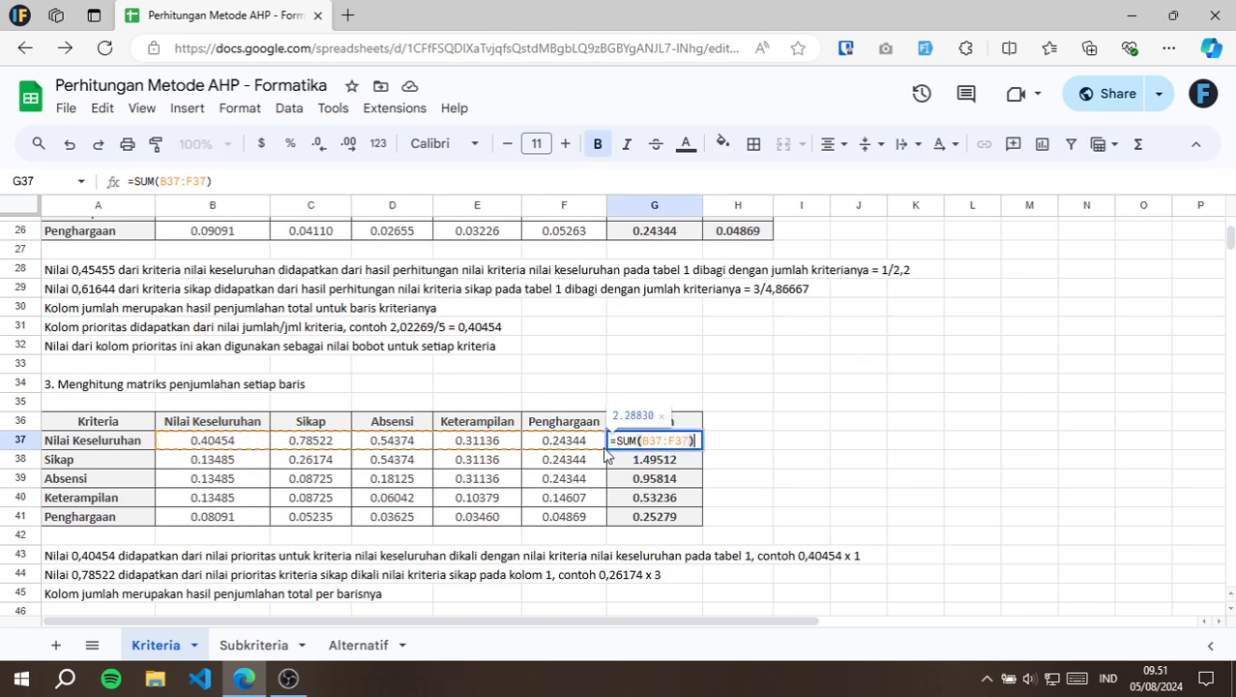
key(Escape)
Compare the section 4 Jumlah per baris values in B50:C54 with their source totals in G37:G41.
scroll(370, 433, down, 2)
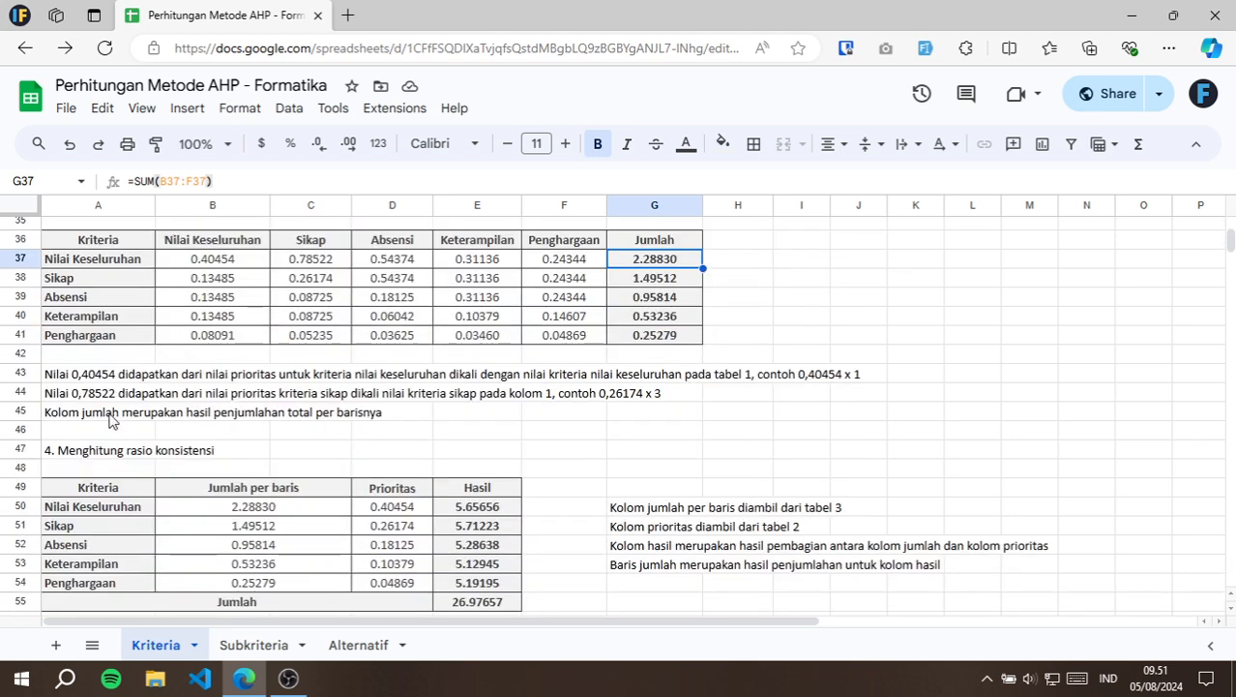
scroll(184, 414, down, 3)
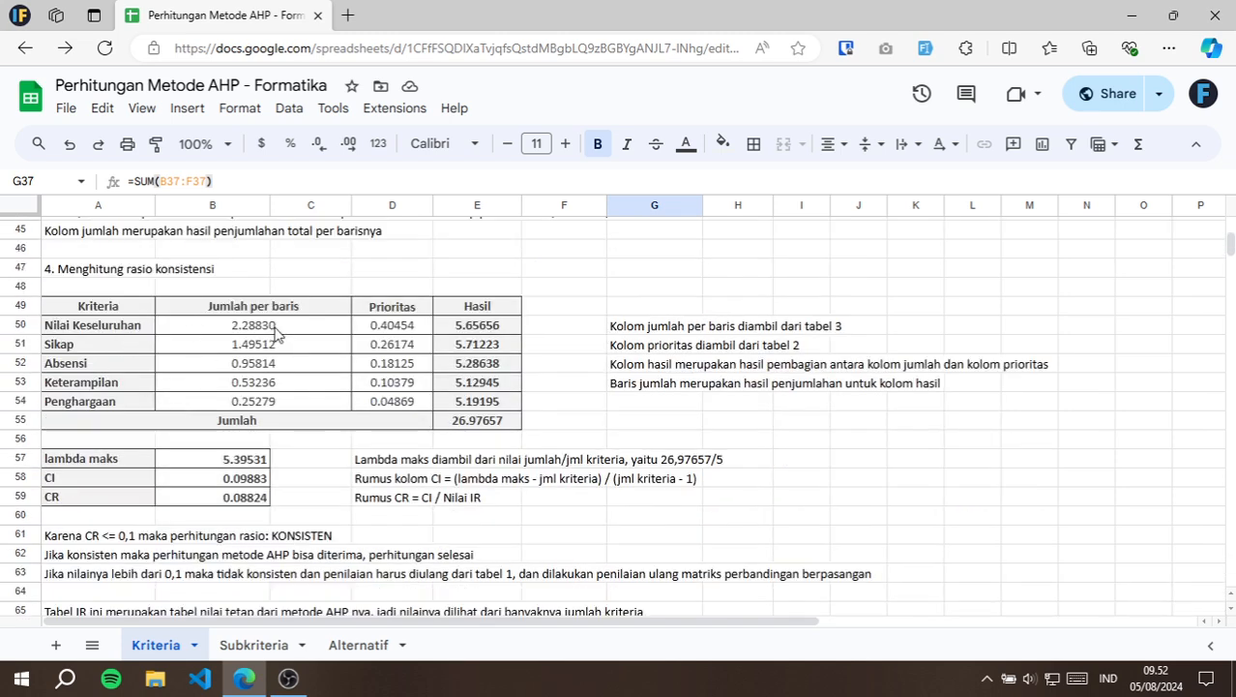
drag(307, 329, 300, 407)
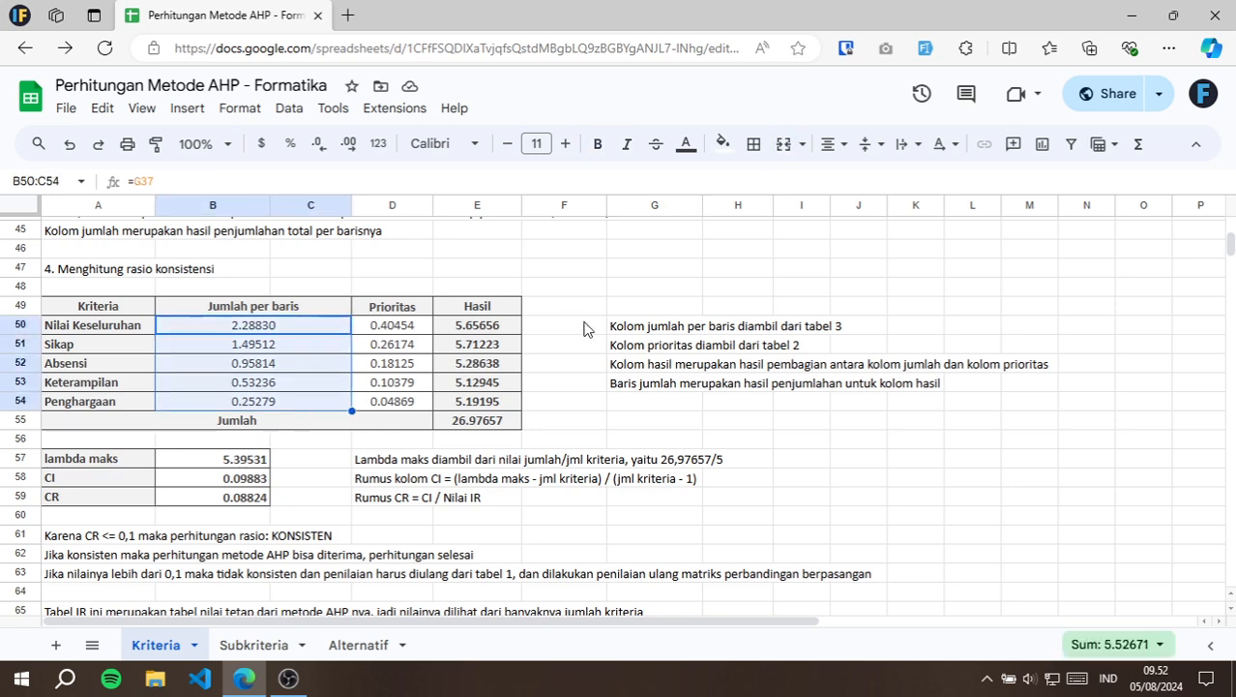
scroll(587, 329, up, 5)
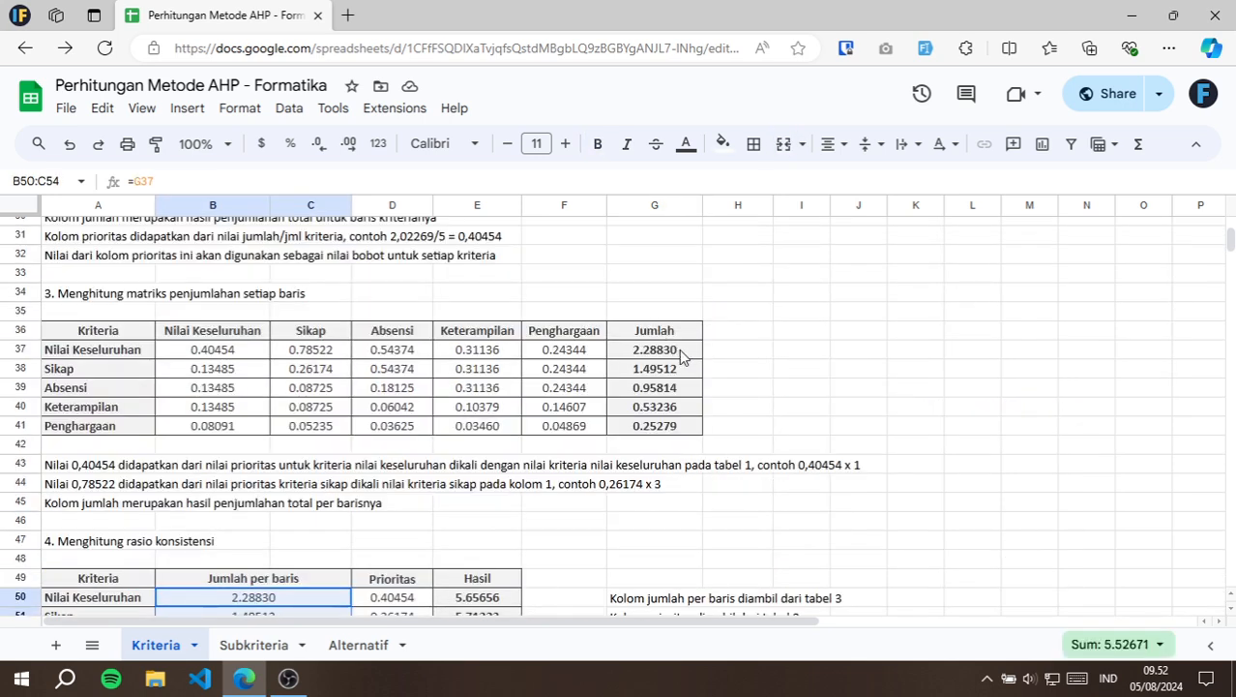
drag(679, 348, 685, 428)
Compare the section 4 Prioritas values in column D with their source priorities in H22:H26.
scroll(435, 503, down, 2)
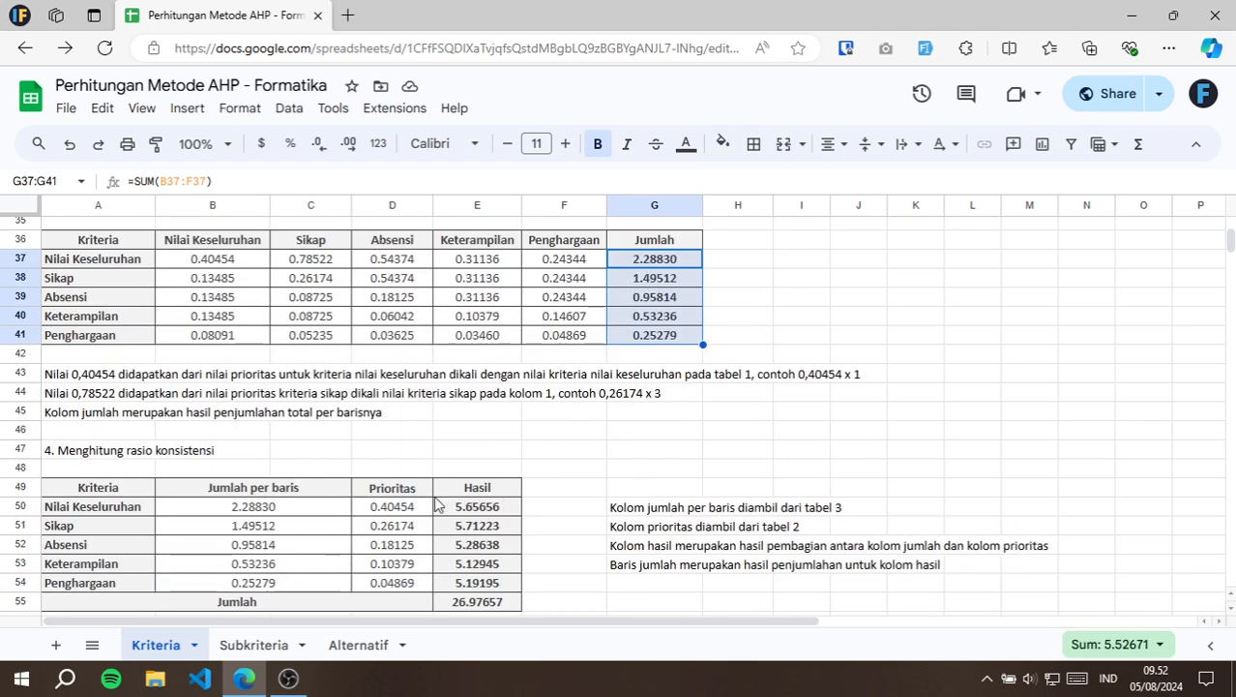
drag(415, 504, 414, 569)
scroll(696, 382, up, 3)
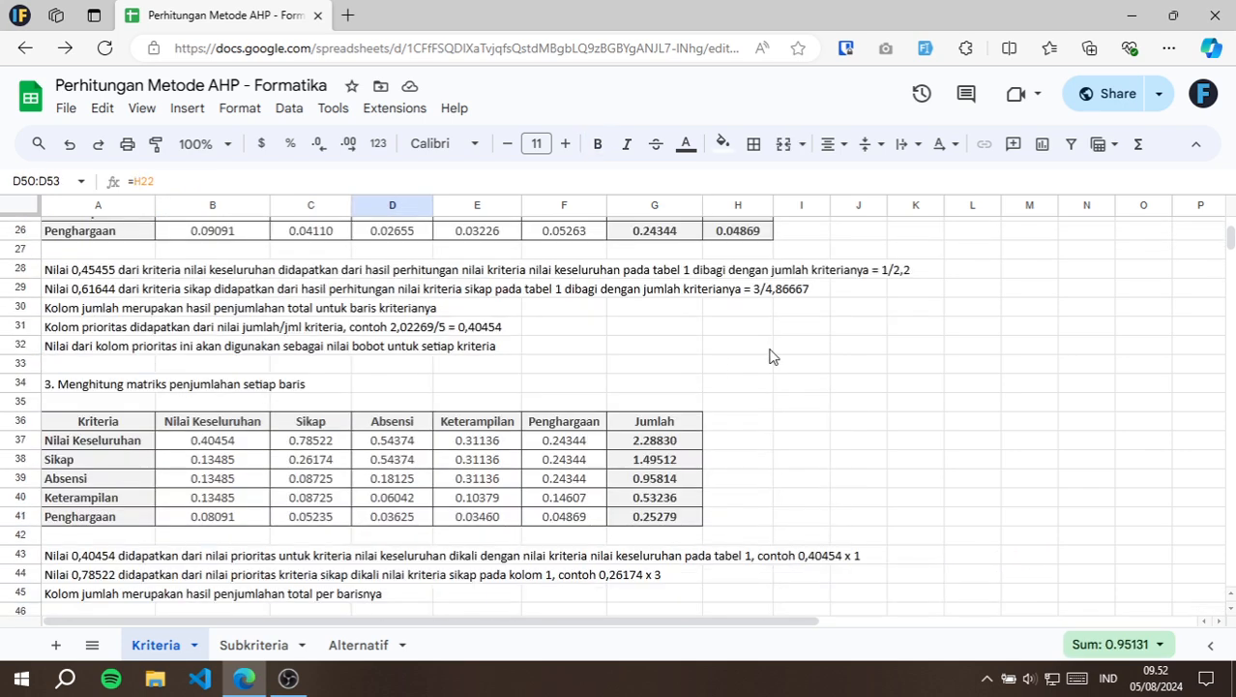
scroll(774, 353, up, 3)
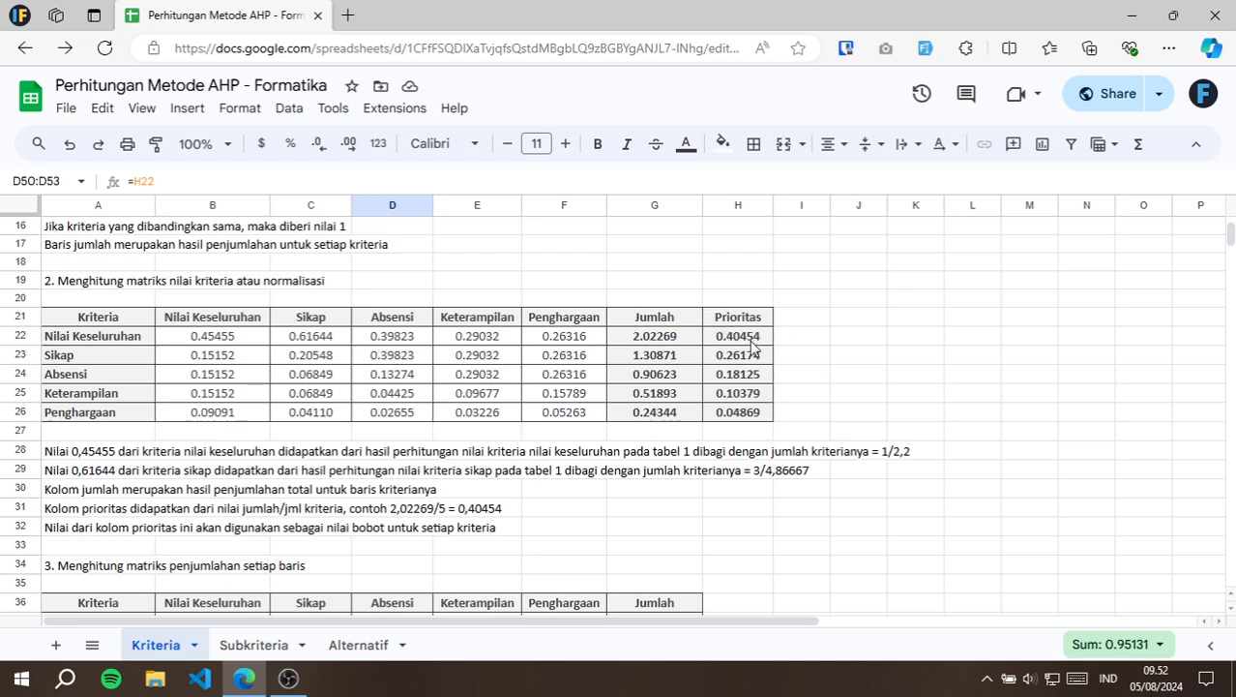
drag(751, 341, 740, 412)
Inspect the Hasil formulas in E50 and E51, which divide the row sum by the priority.
scroll(551, 389, down, 5)
scroll(552, 389, down, 2)
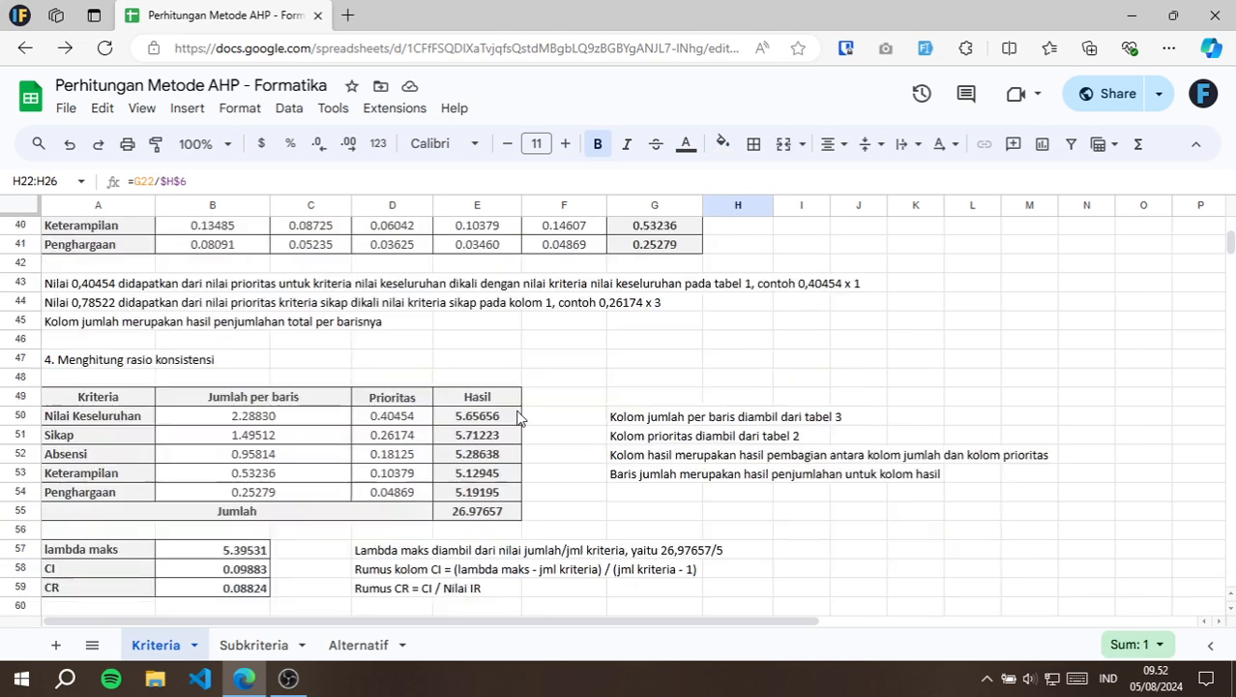
double_click(503, 416)
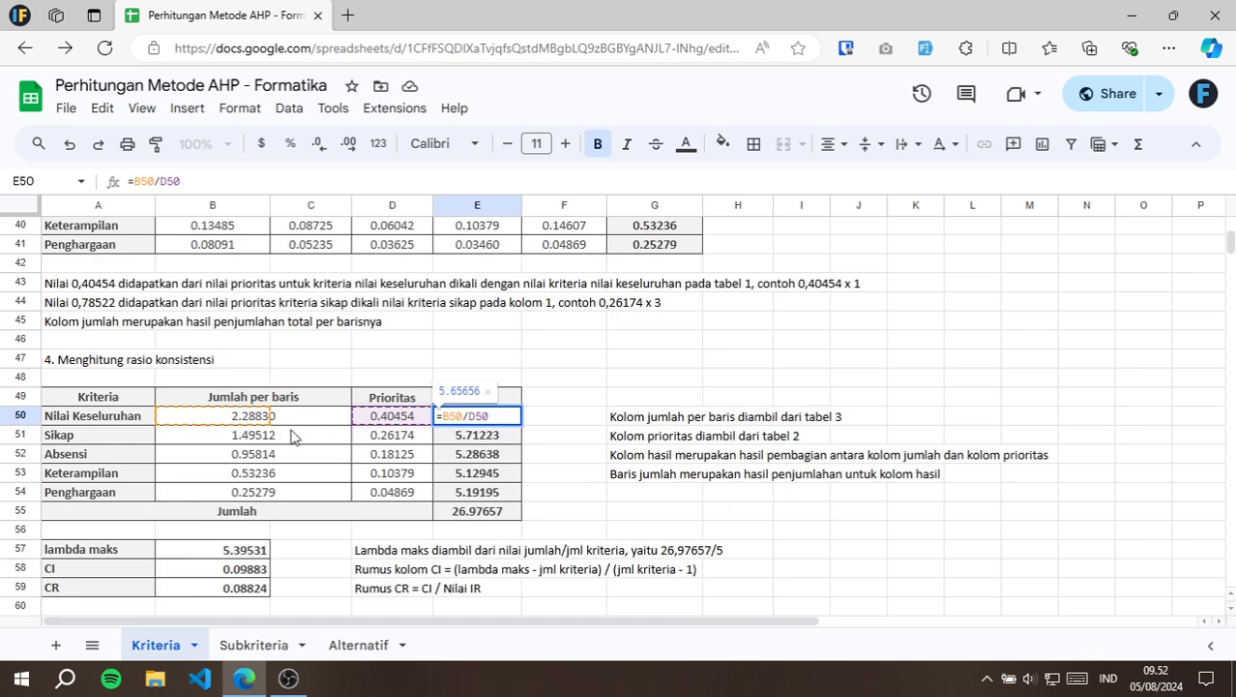
key(Return)
double_click(482, 435)
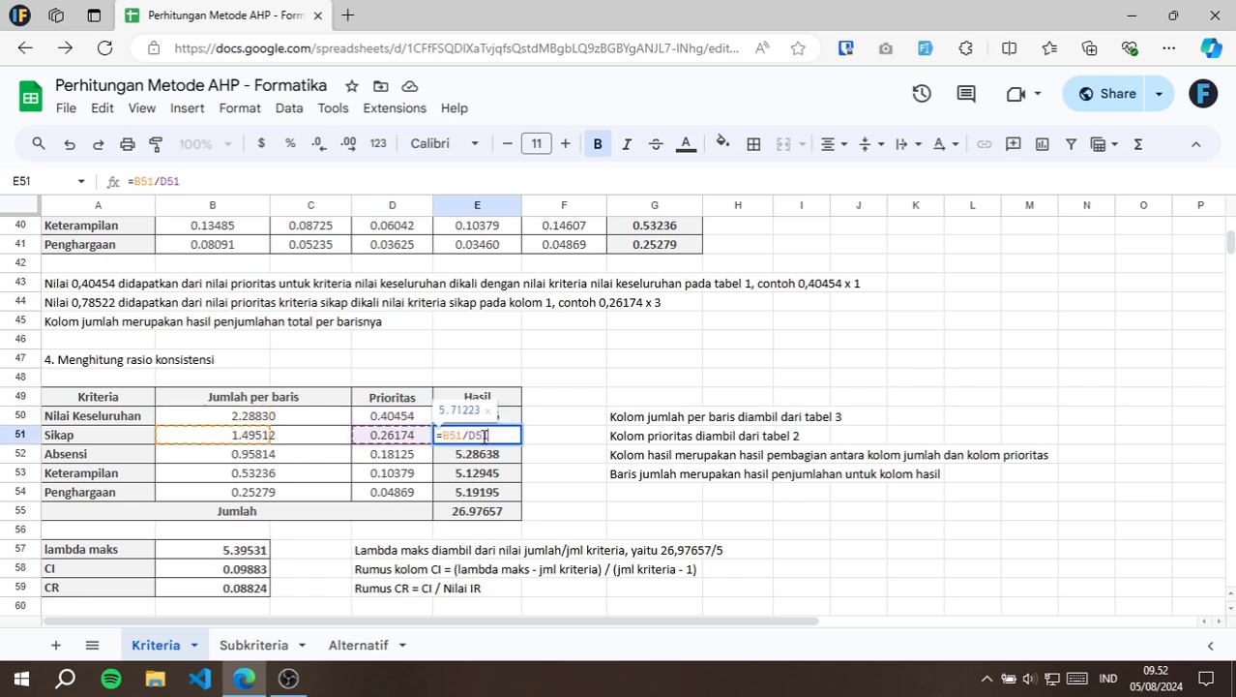
key(Escape)
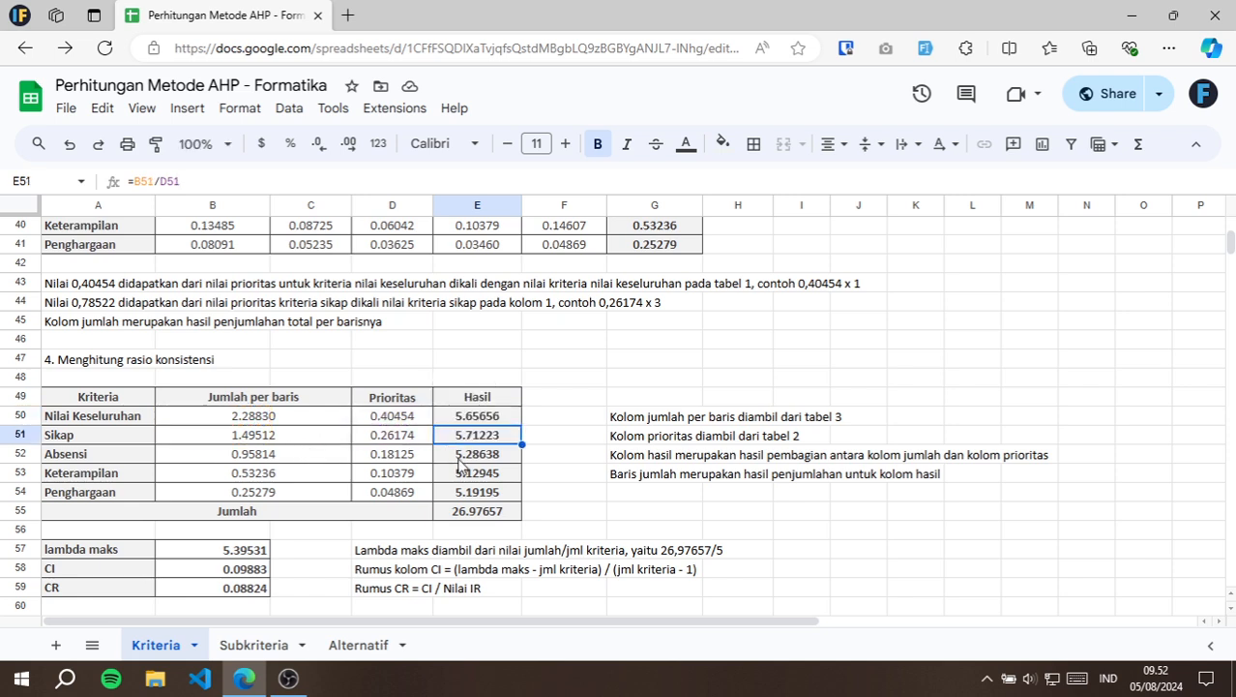
Inspect the Jumlah formula in E55, which sums the Hasil values E50:E54.
click(475, 516)
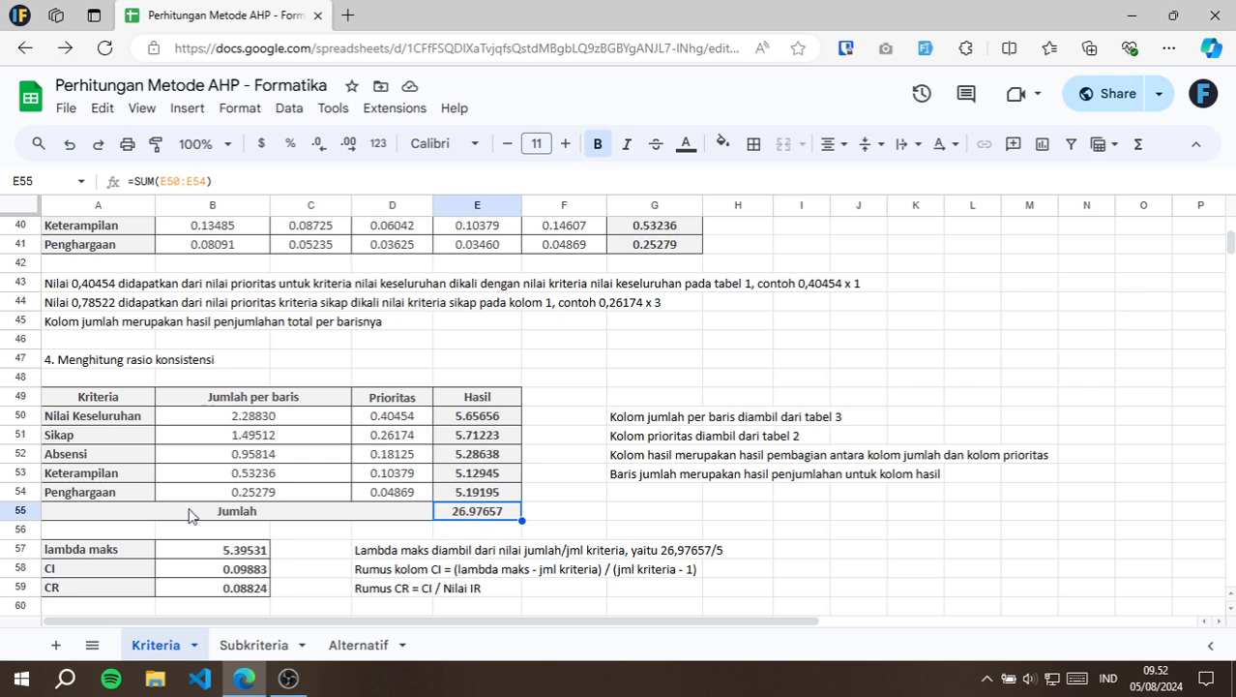
key(F2)
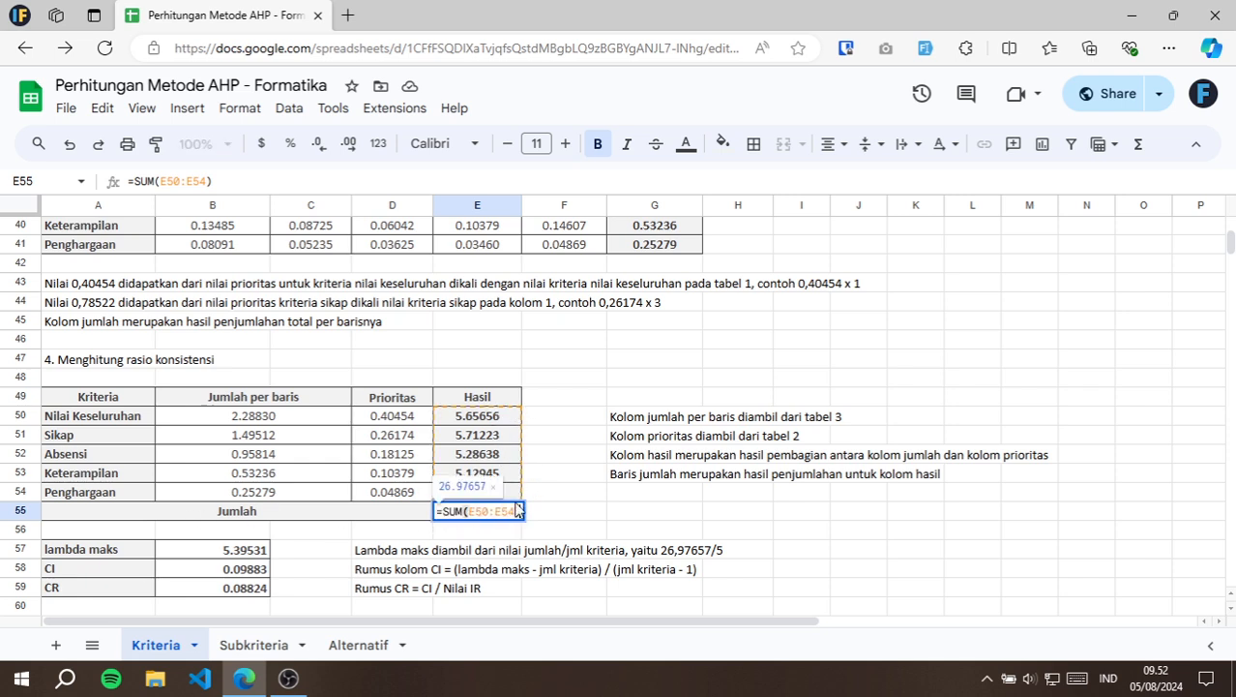
key(Escape)
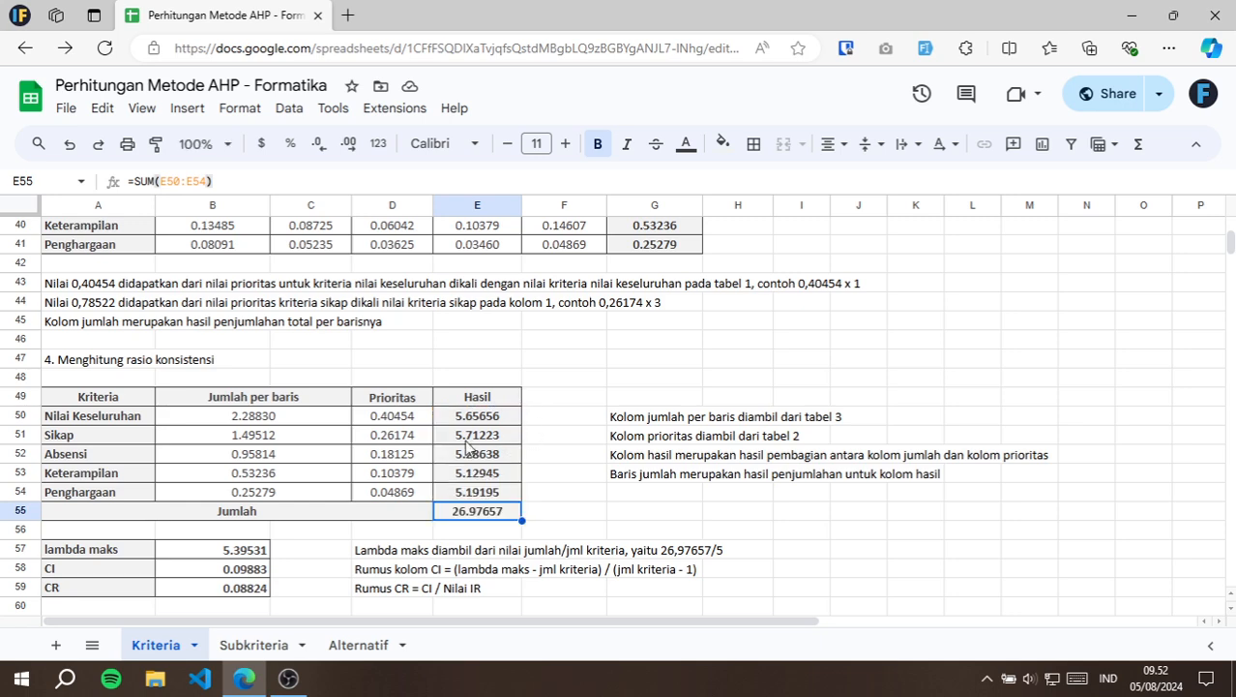
Inspect the lambda maks formula in B57, which divides the Hasil total E55 by the criteria count H6.
scroll(395, 435, down, 3)
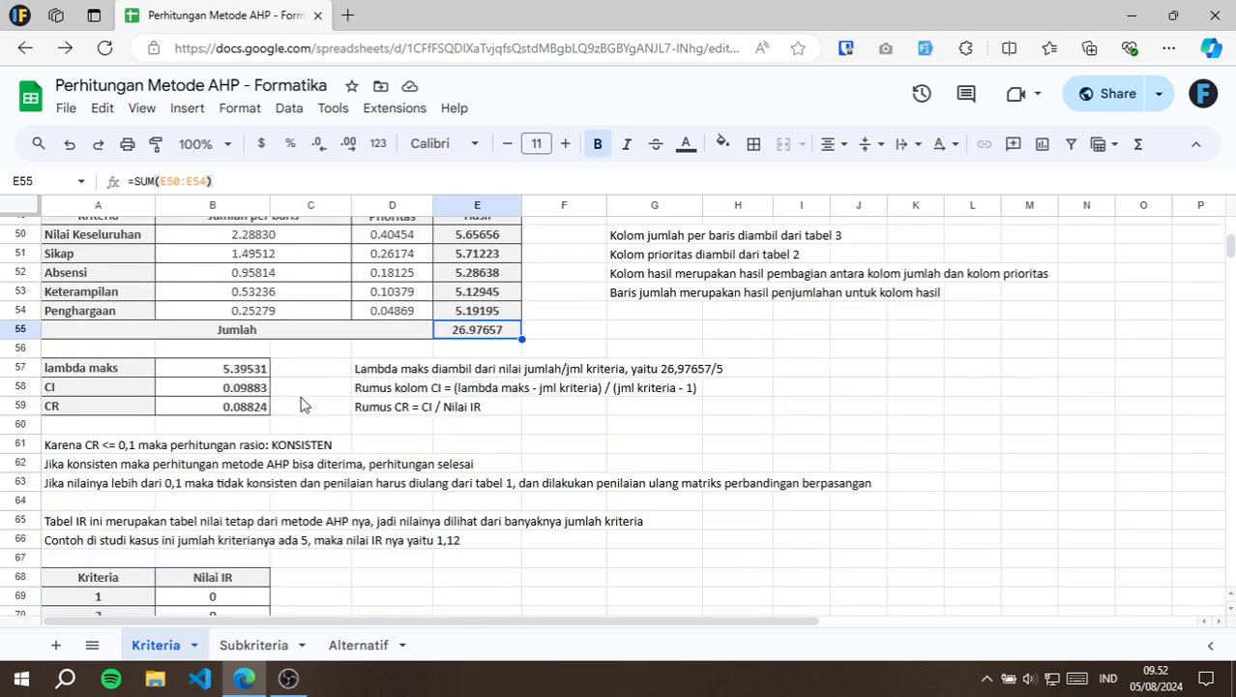
click(246, 376)
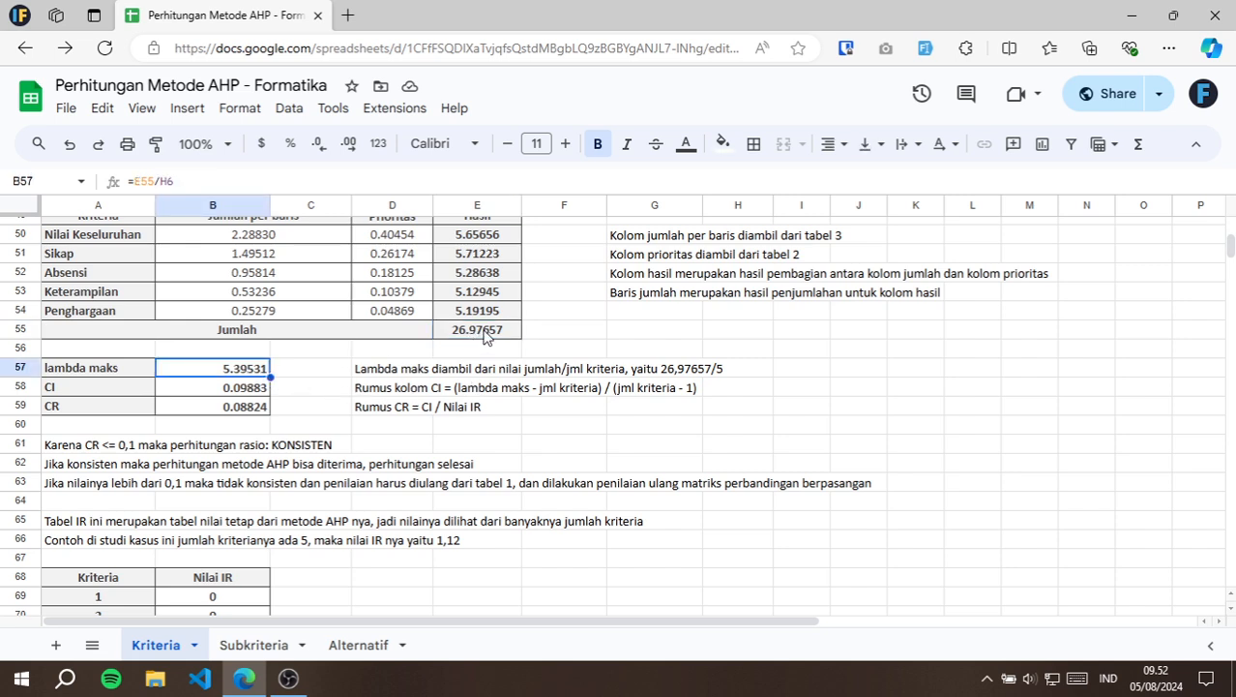
key(F2)
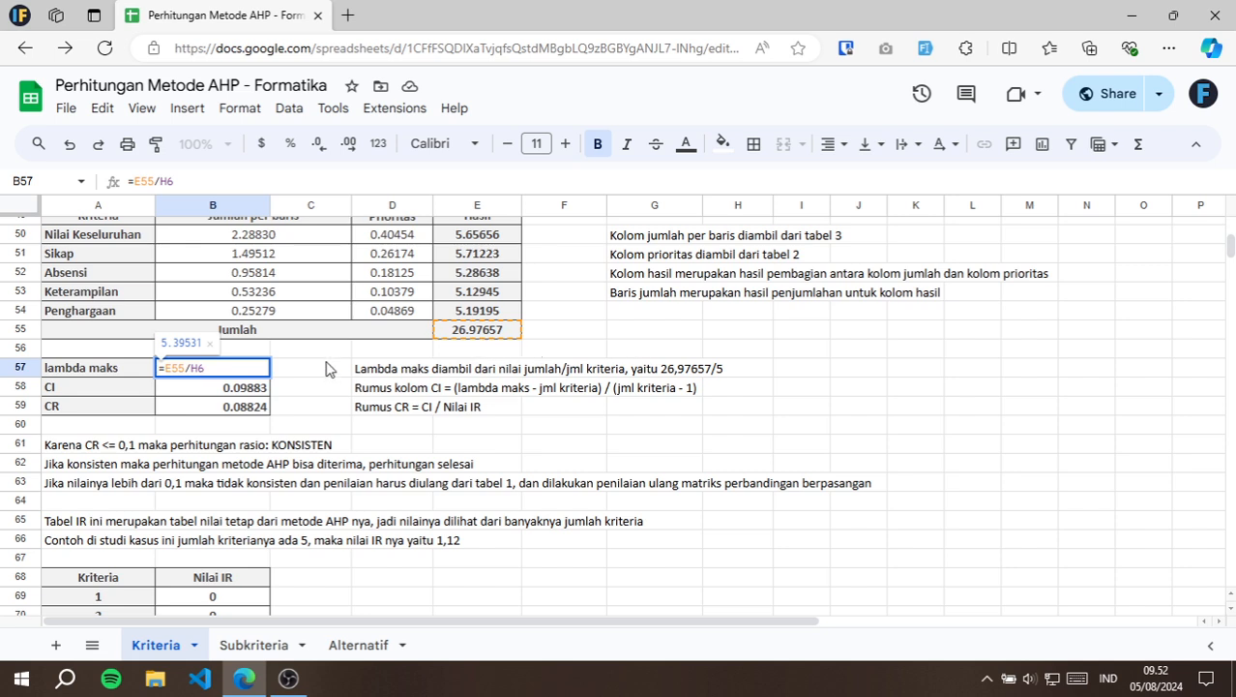
key(Escape)
Inspect the CI formula in B58 against its written rule, using lambda maks B57 and criteria count H6.
key(Down)
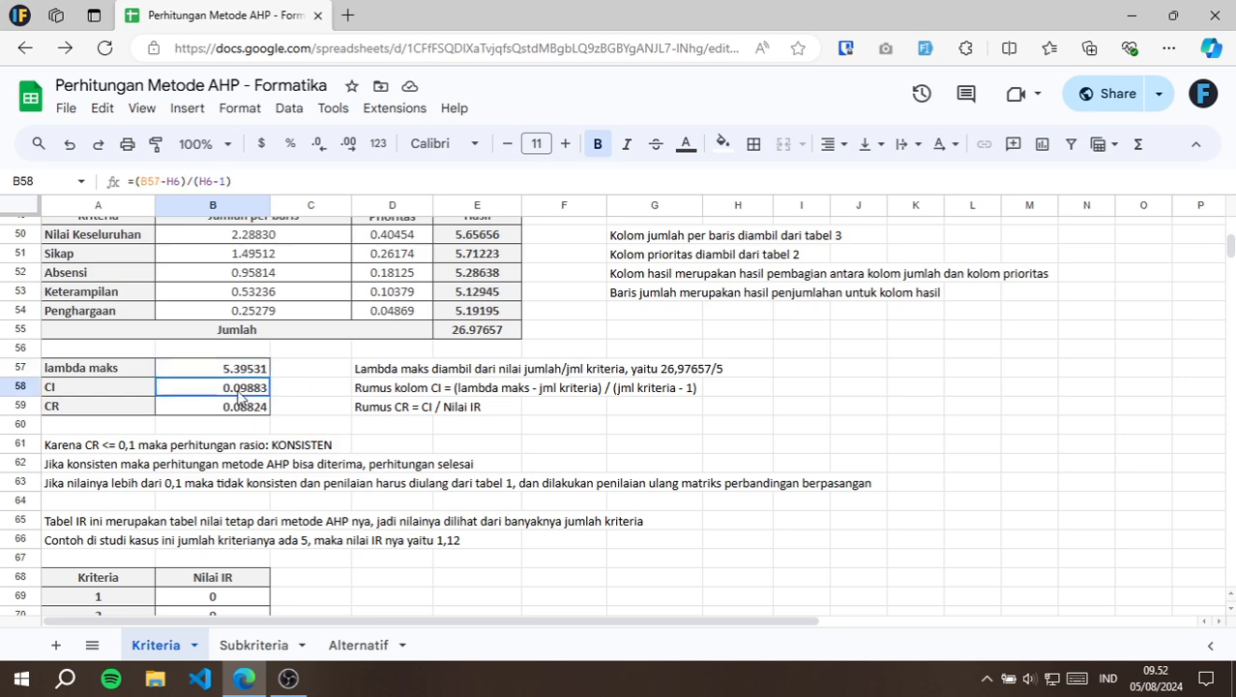
key(F2)
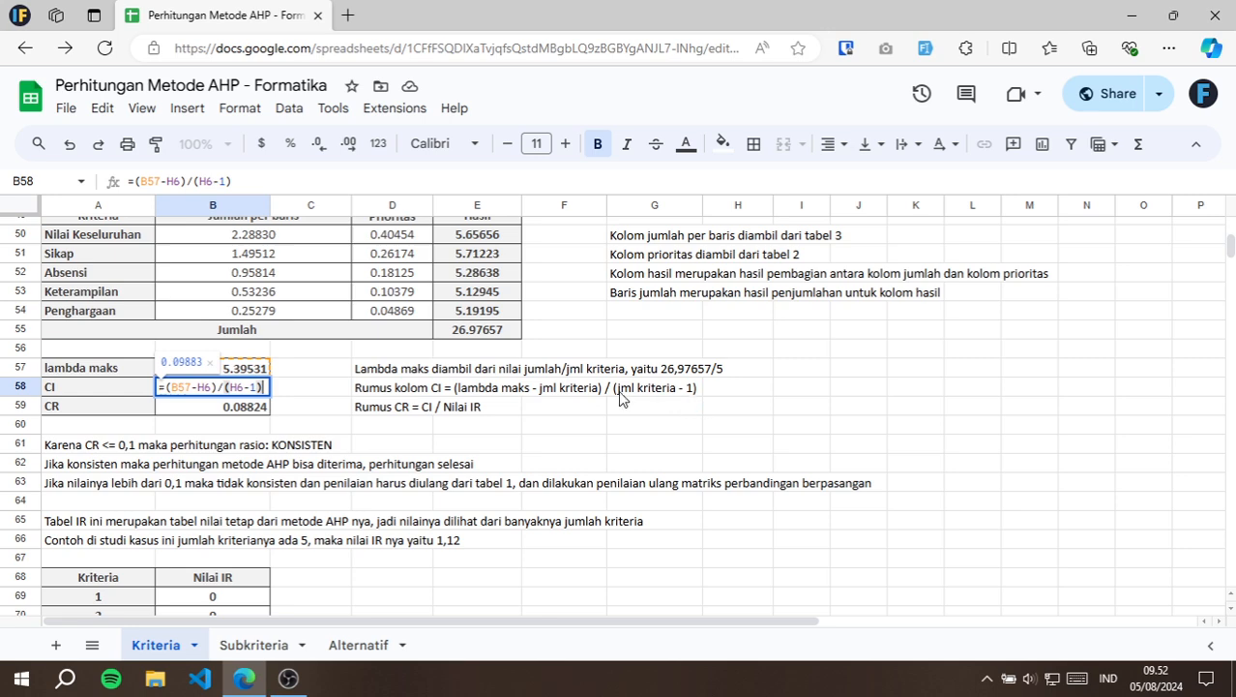
key(Escape)
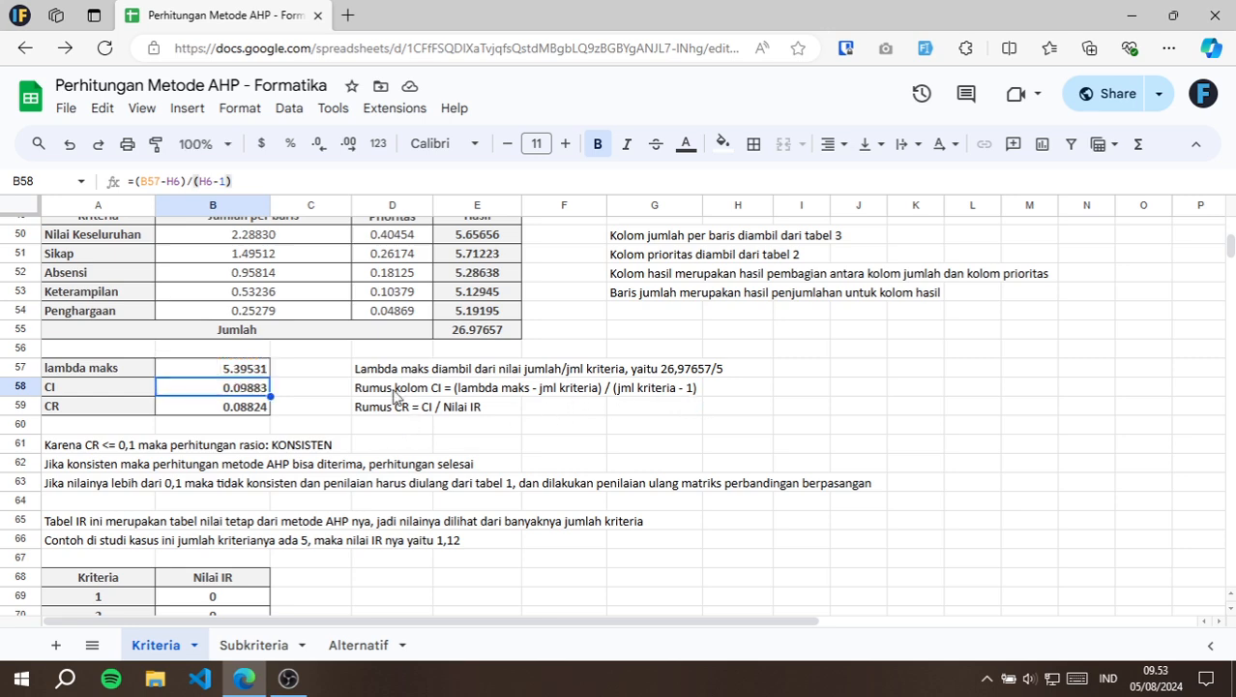
Inspect the CR formula in B59, which divides CI in B58 by the IR value in B73.
click(246, 414)
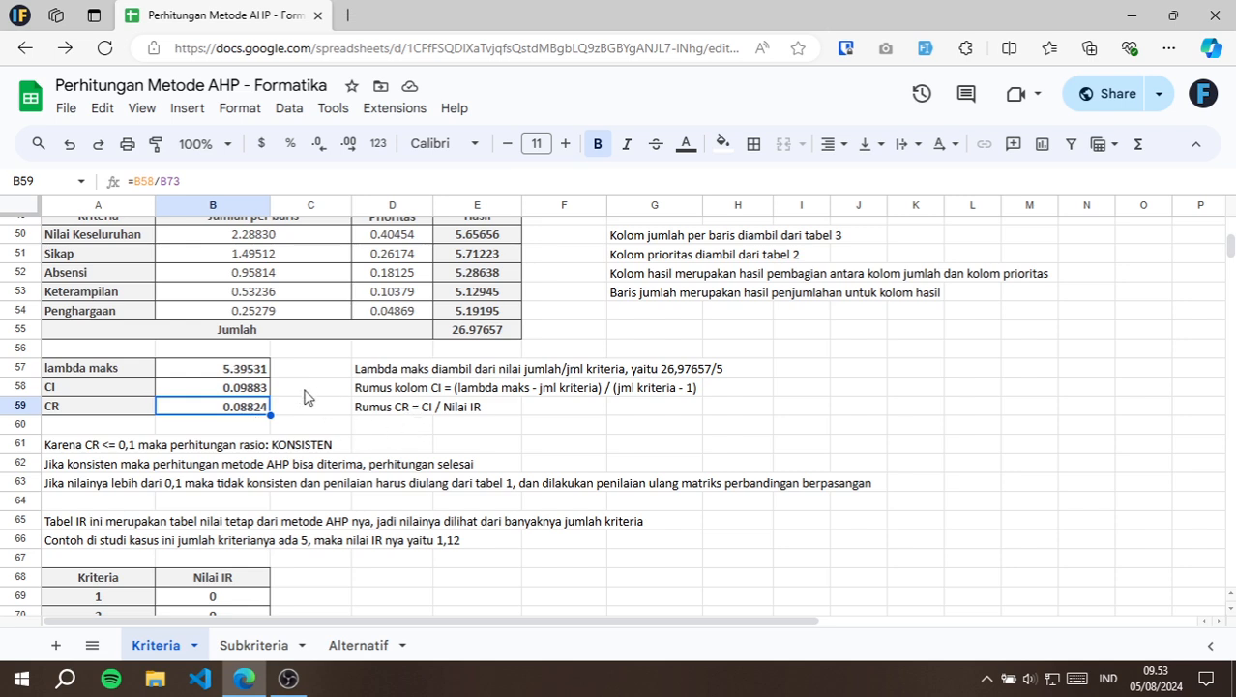
key(F2)
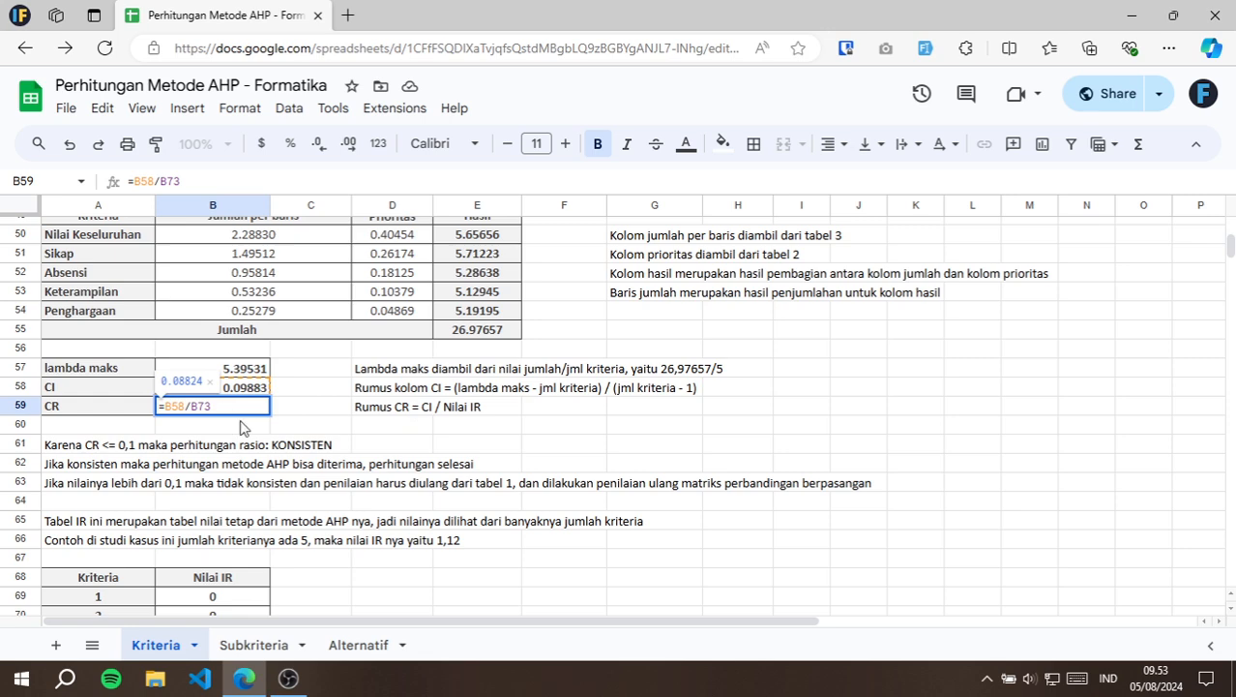
key(Escape)
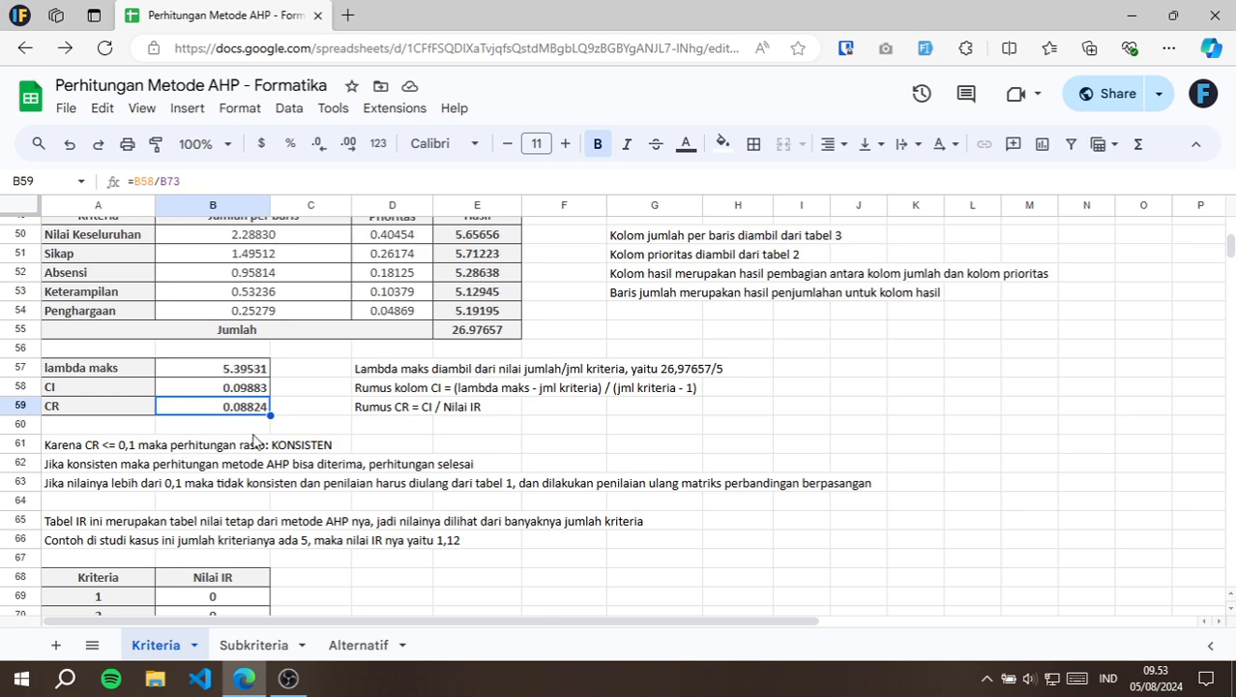
Review the consistency notes in A62 and A63, and highlight the pairwise comparison values B6:F10 they refer to.
click(71, 468)
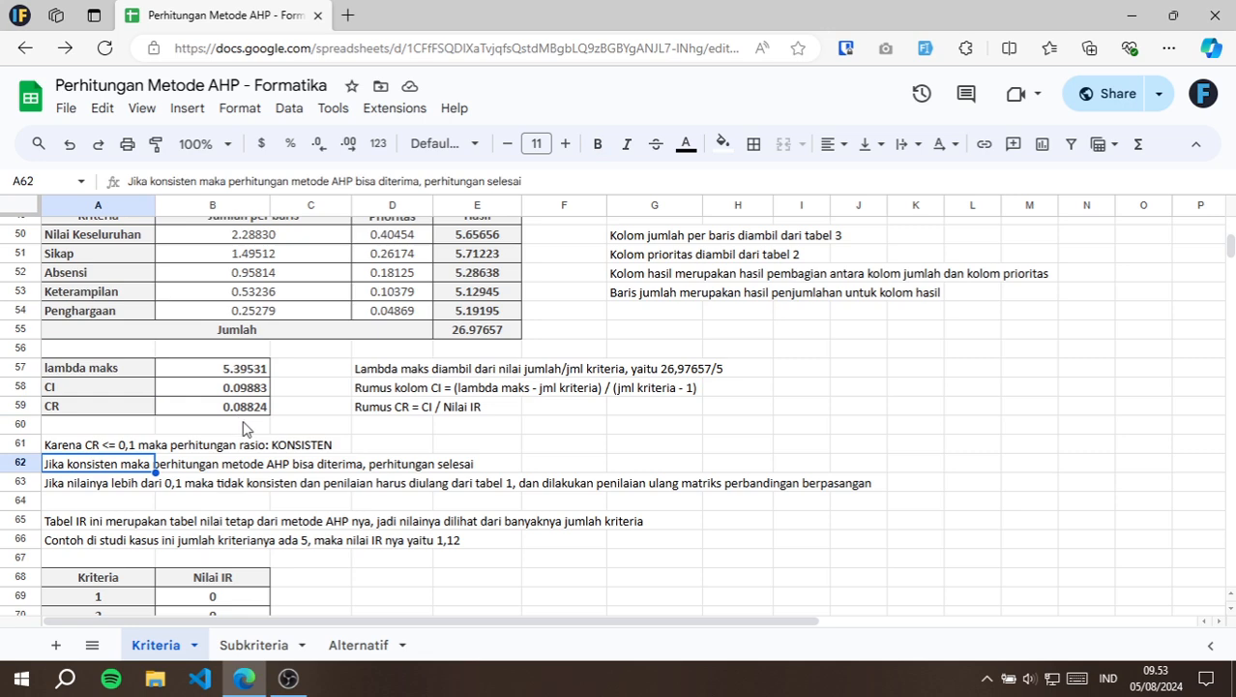
click(71, 487)
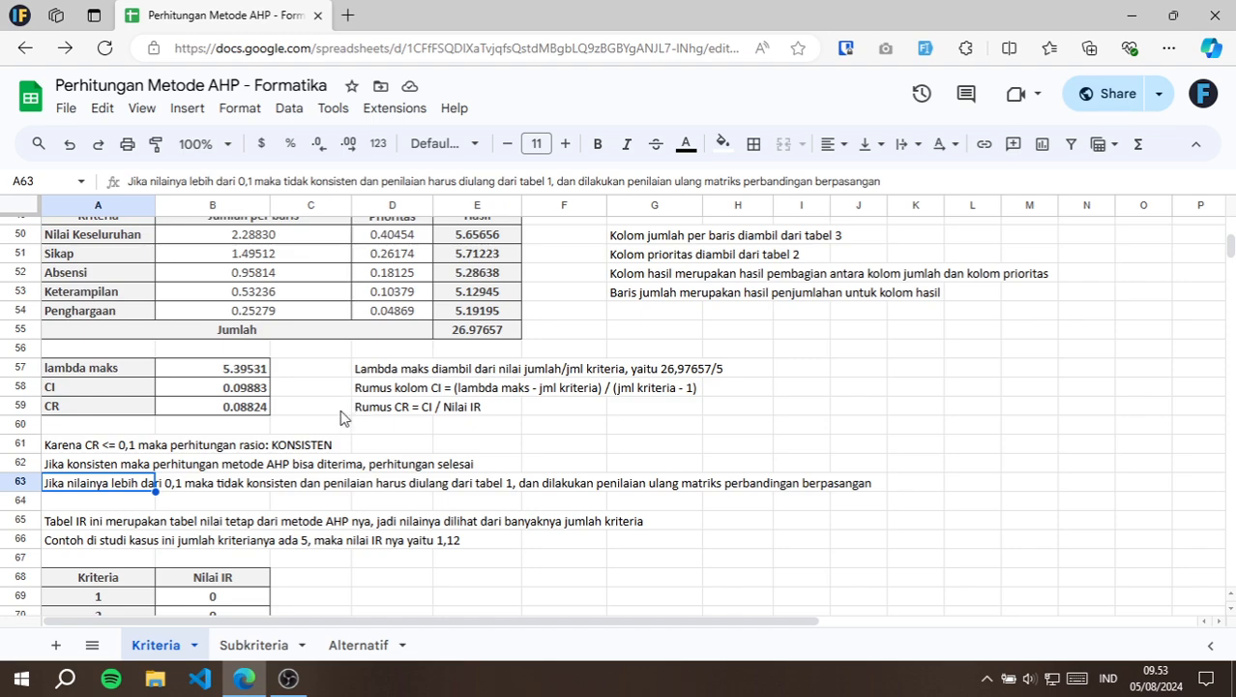
scroll(341, 418, up, 12)
scroll(340, 418, up, 3)
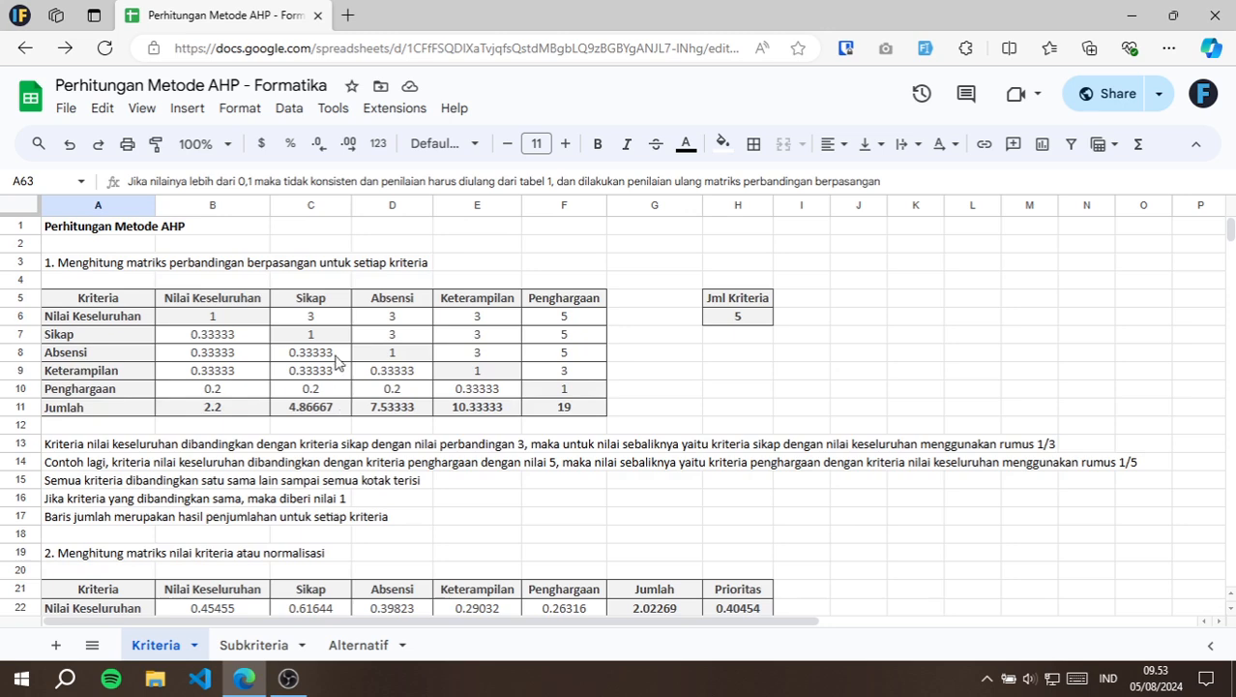
click(242, 321)
drag(279, 332, 565, 388)
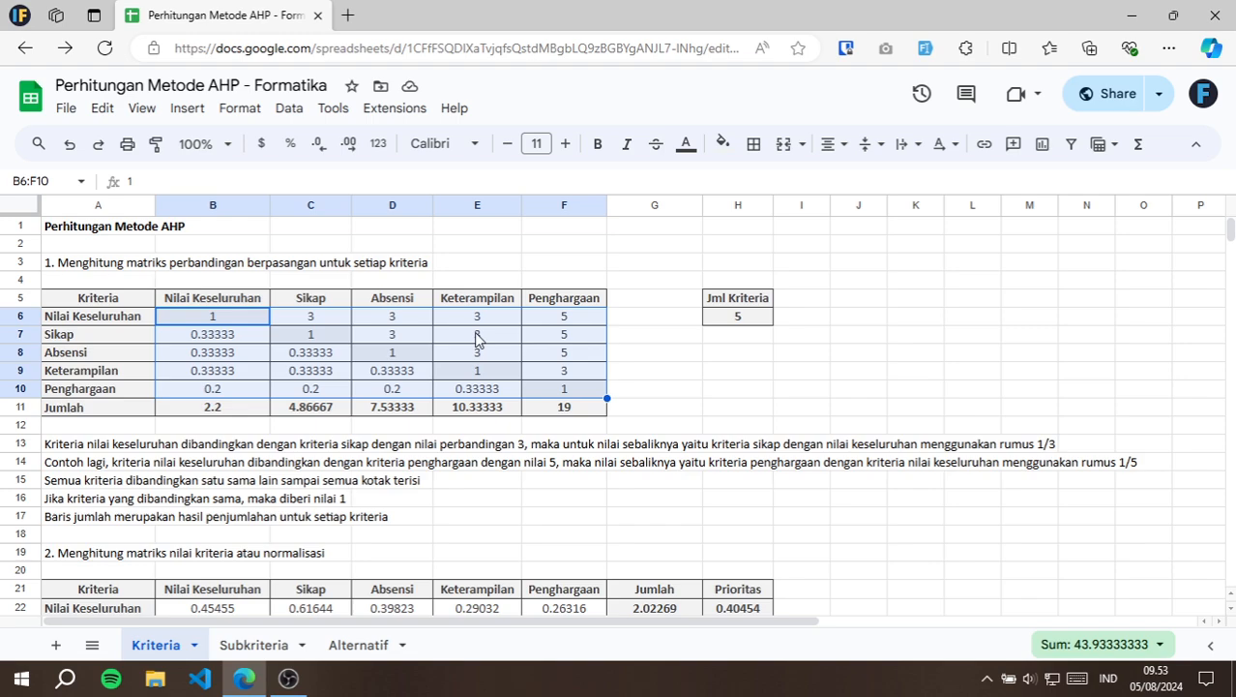
Return to the consistency results and re-examine the CR formula =B58/B73 in B59 without changing it.
scroll(368, 373, down, 15)
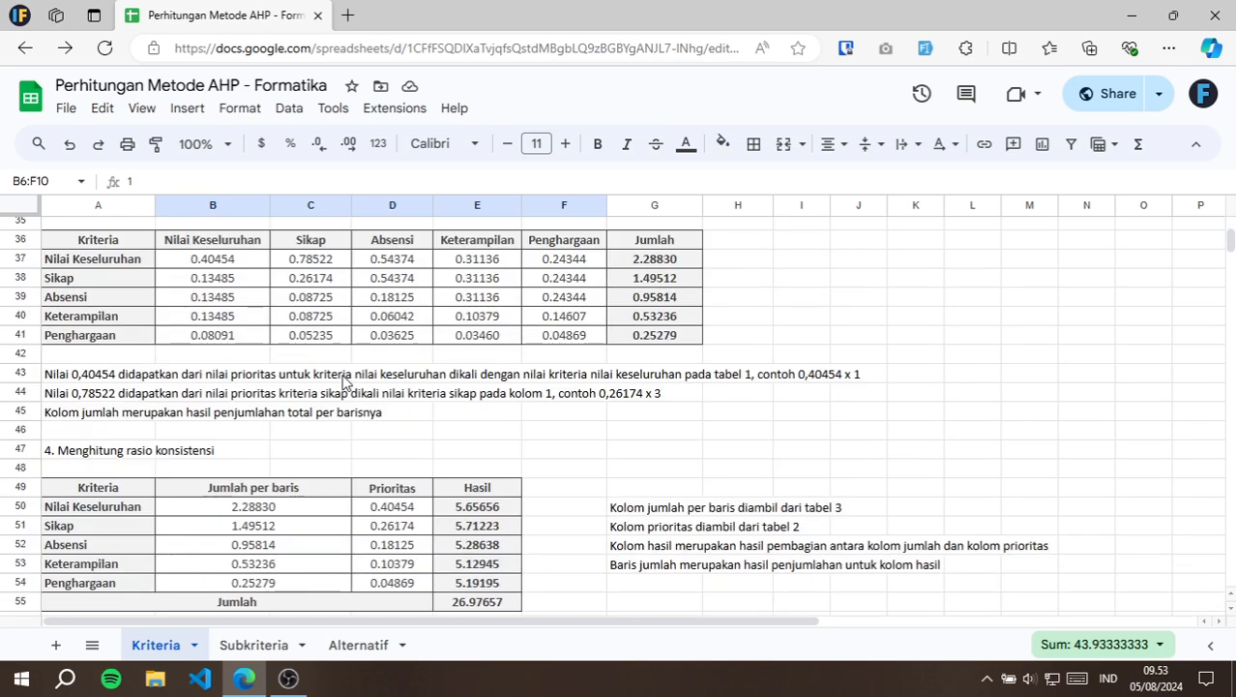
scroll(341, 380, down, 2)
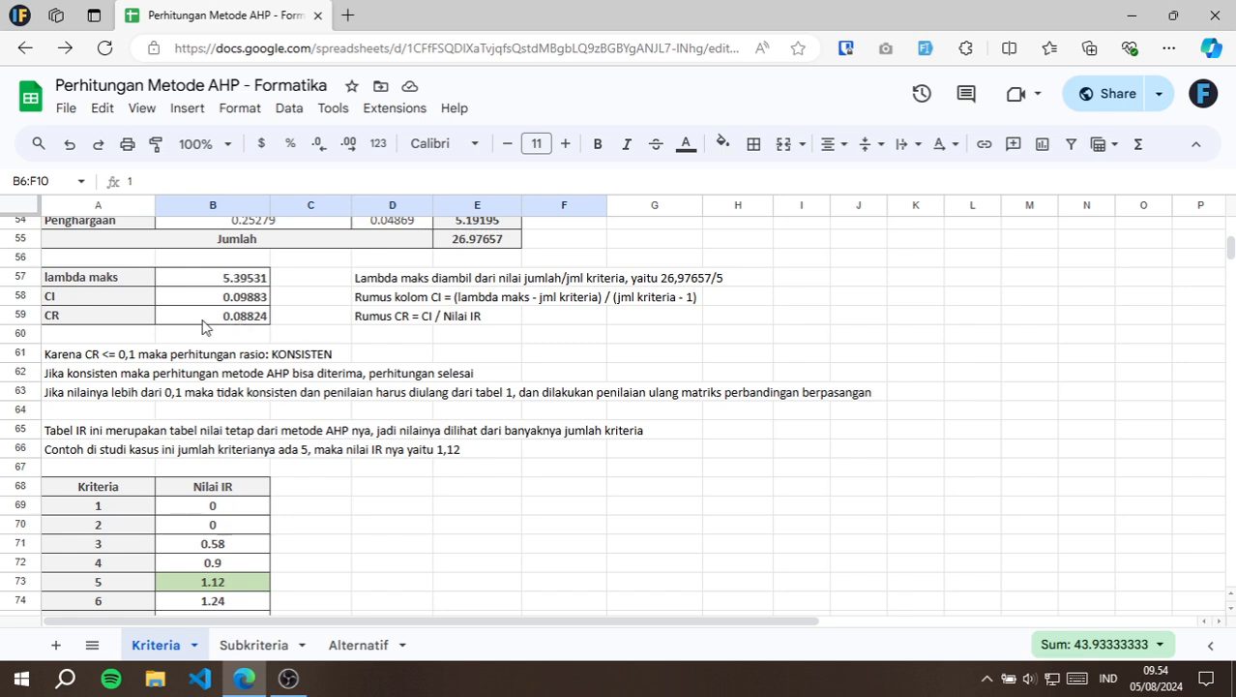
click(237, 316)
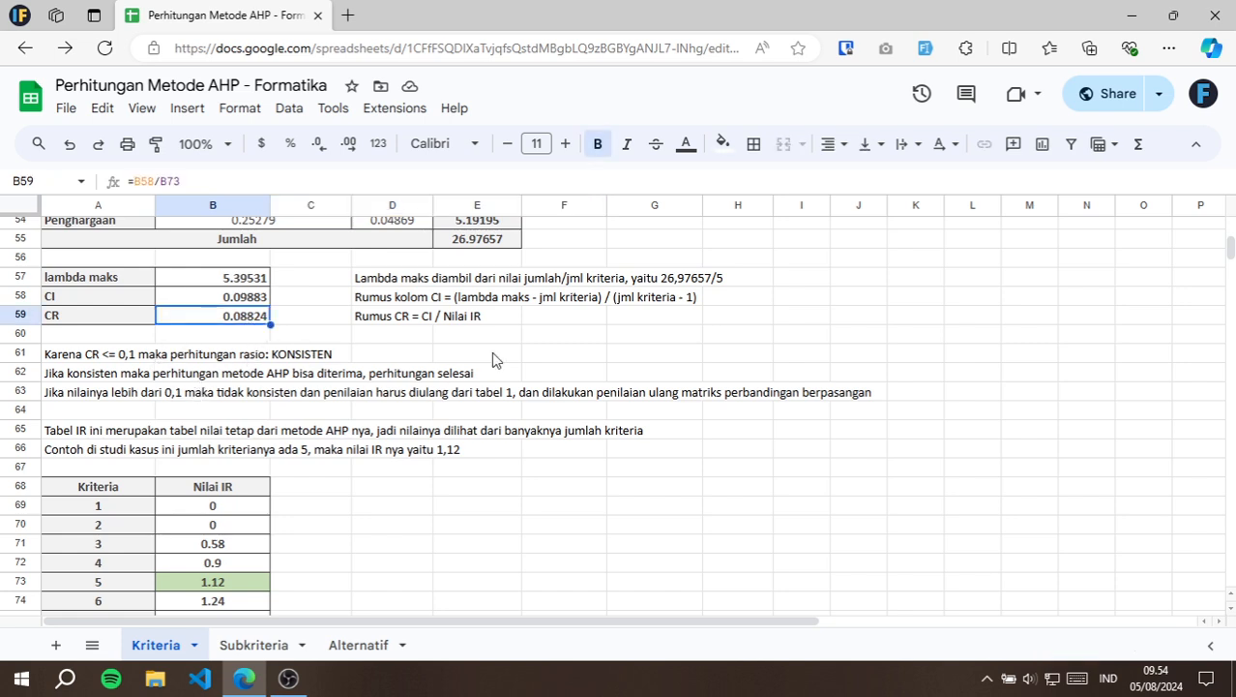
double_click(262, 317)
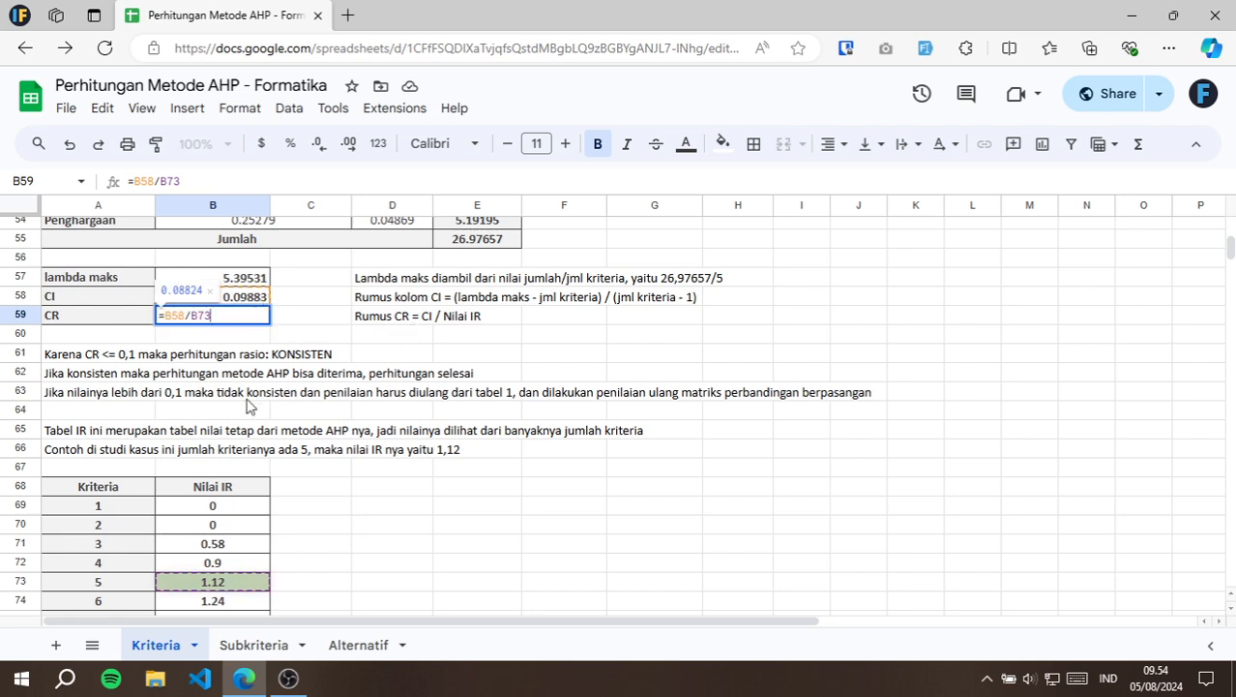
key(Escape)
Review the IR table note in A65 and look up the IR value for 5 criteria in A73 and B73.
click(56, 434)
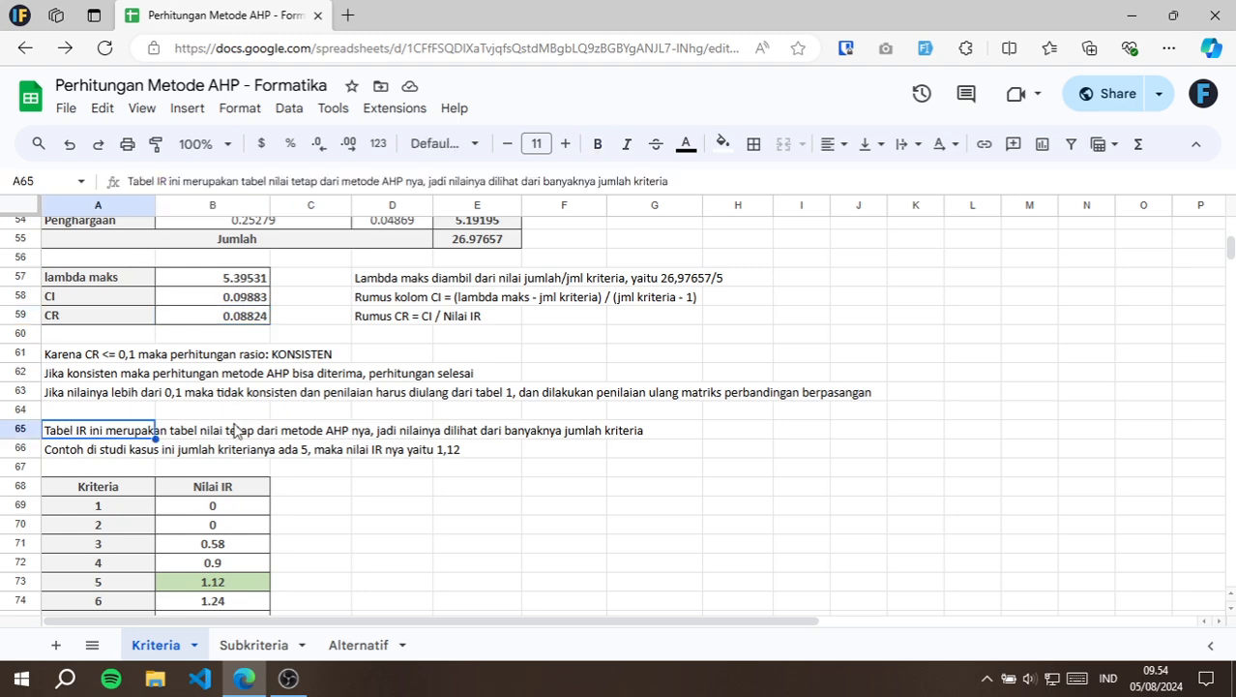
scroll(248, 407, down, 3)
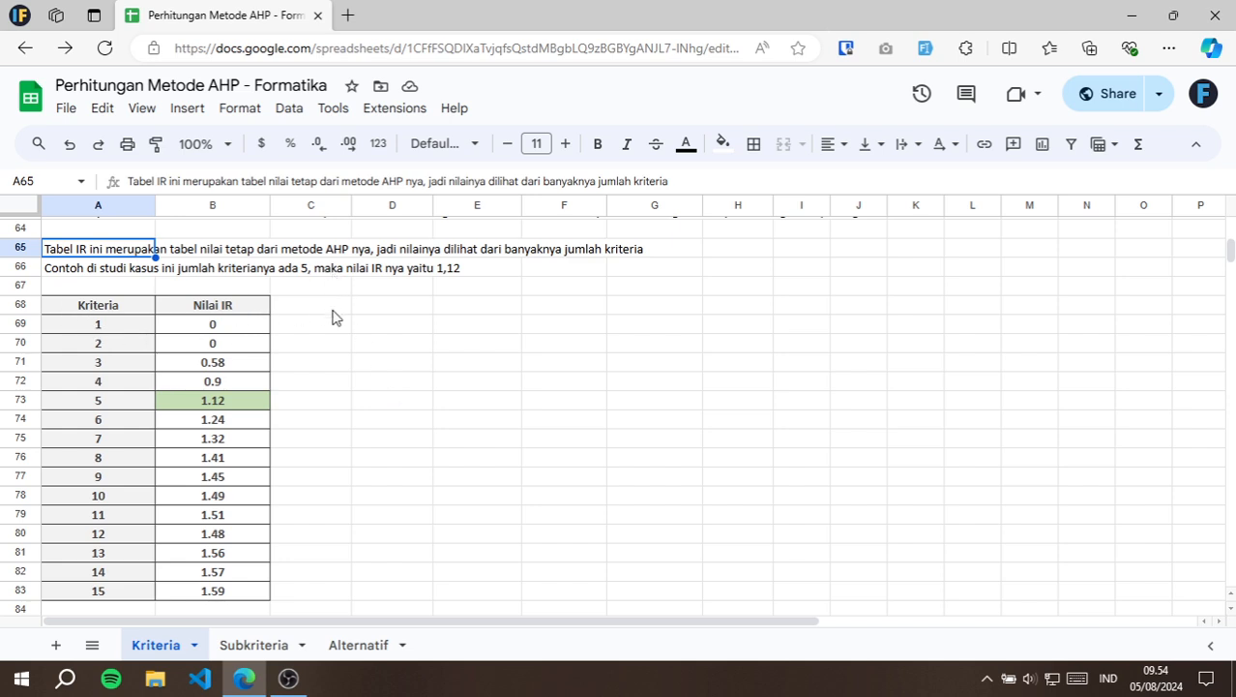
click(103, 401)
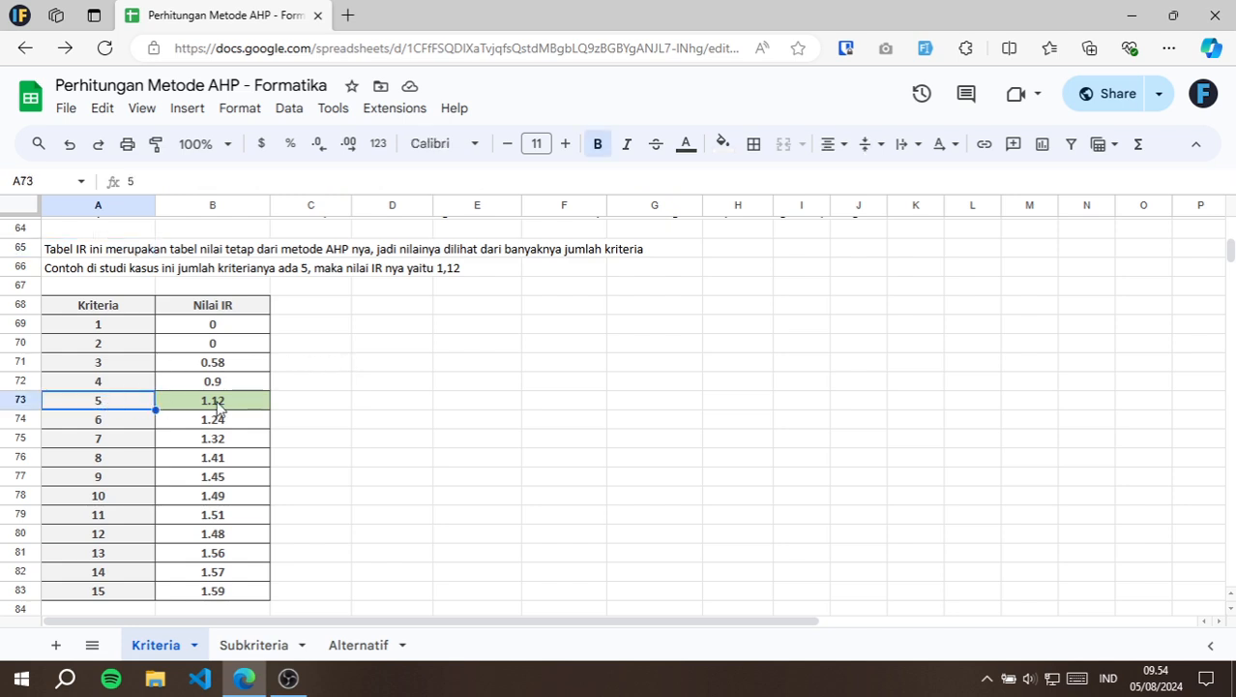
click(233, 405)
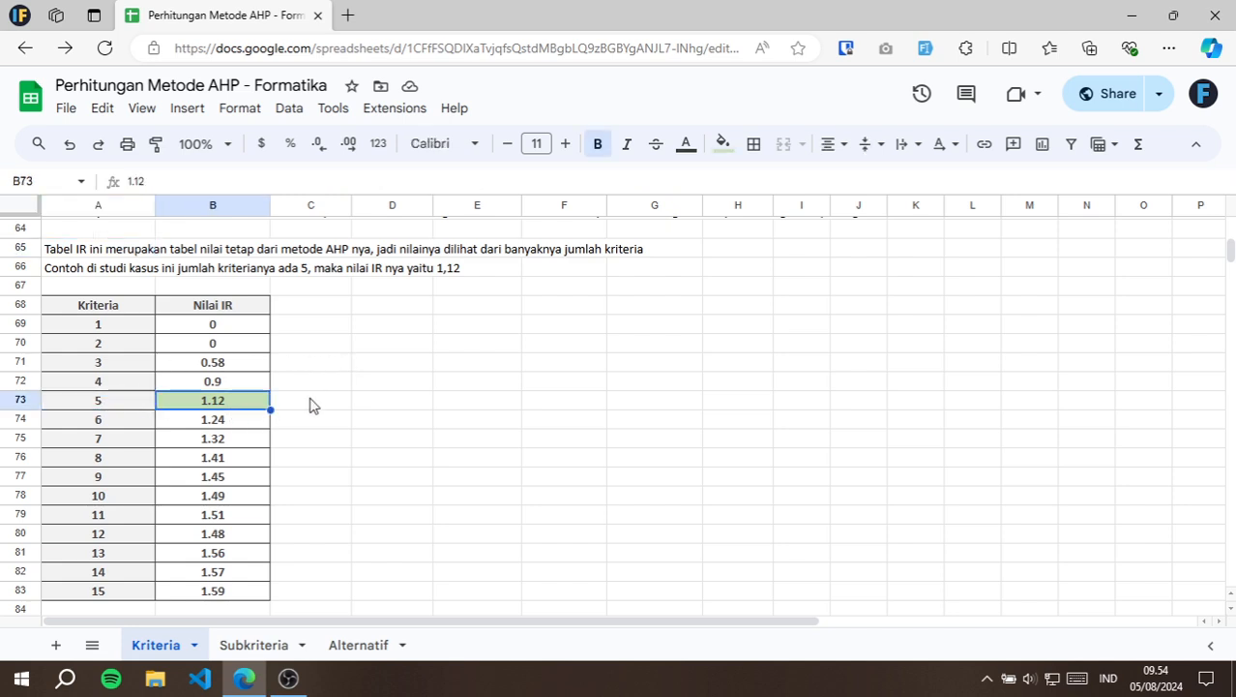
Trace the B73 reference in the CR formula in B59 back to the Nilai IR table.
scroll(307, 359, up, 3)
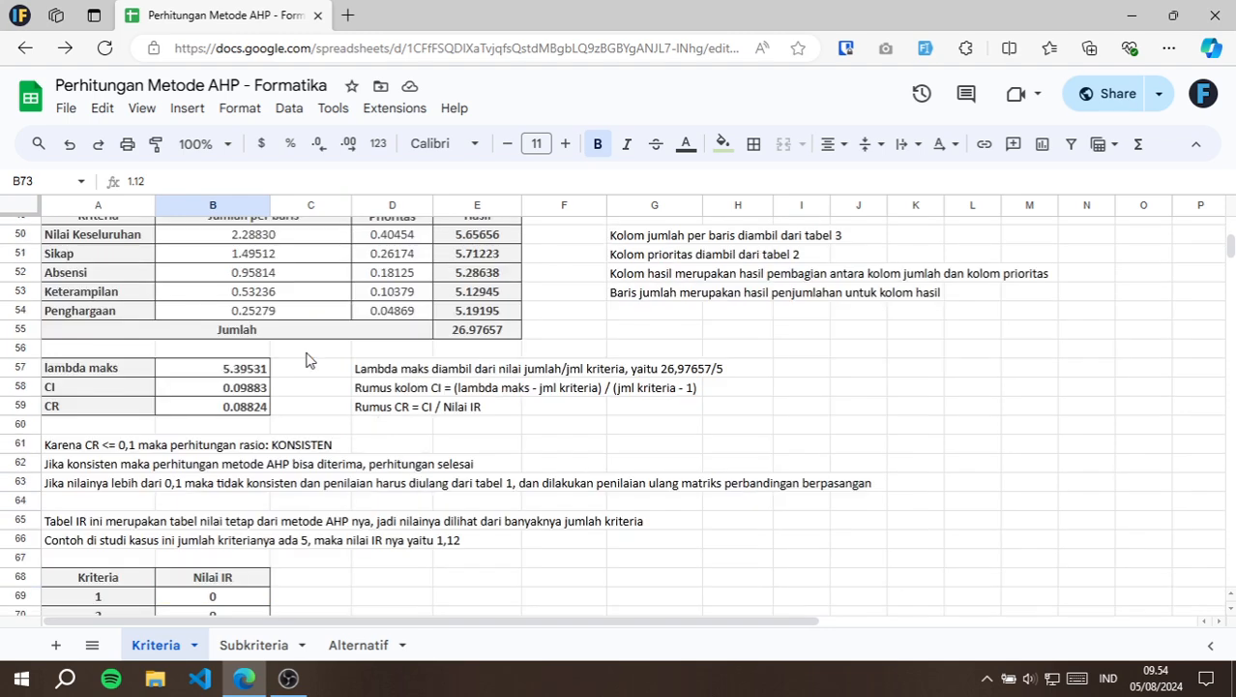
click(244, 408)
double_click(258, 402)
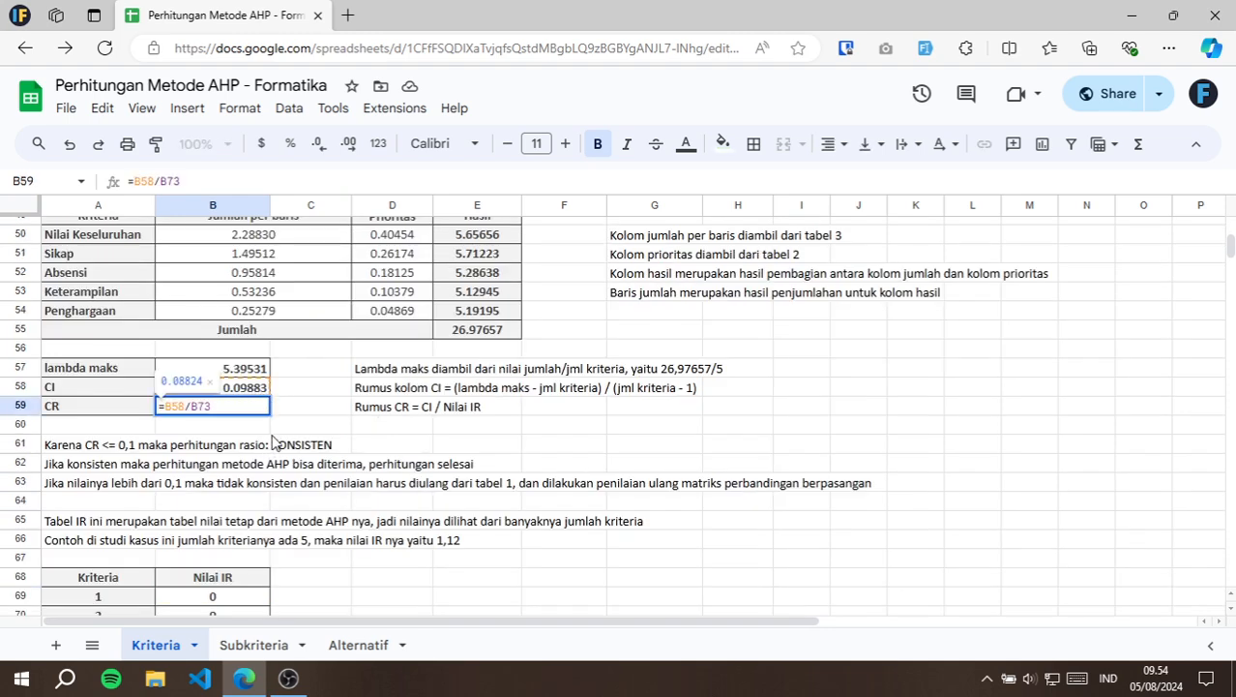
scroll(277, 444, down, 3)
key(Escape)
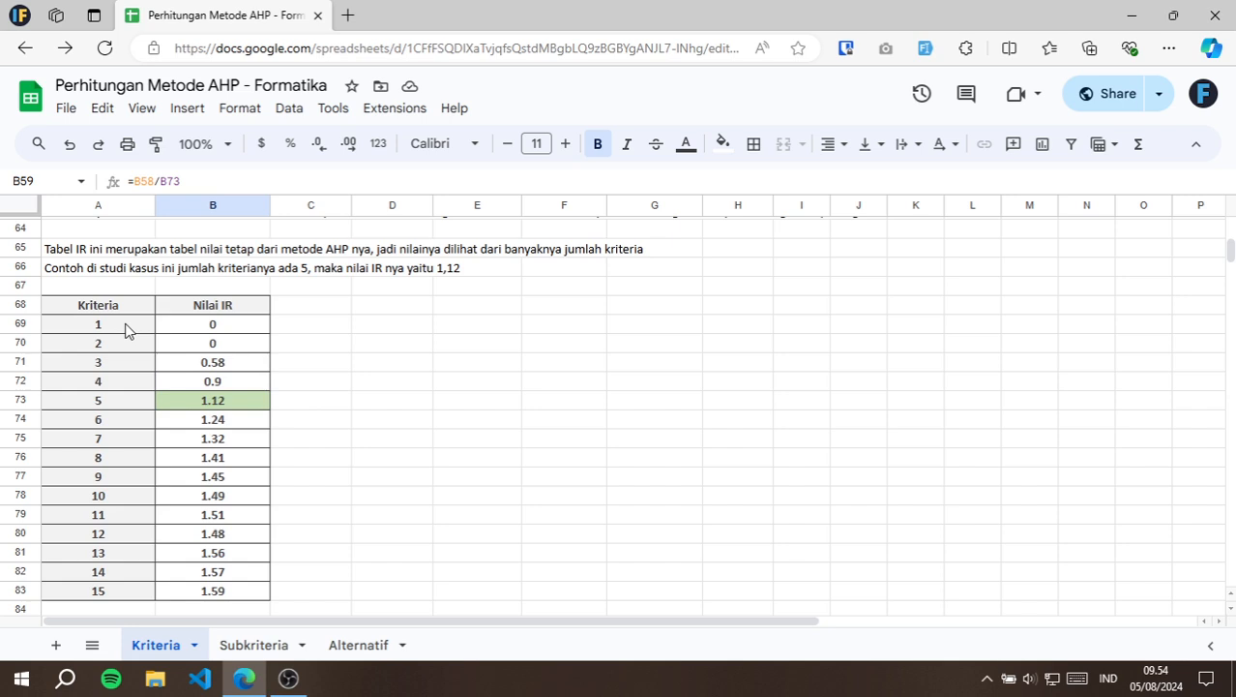
Examine the fixed IR values for 1 to 15 criteria, highlighting A69:B70 and then the whole table A68:B83.
scroll(113, 399, down, 1)
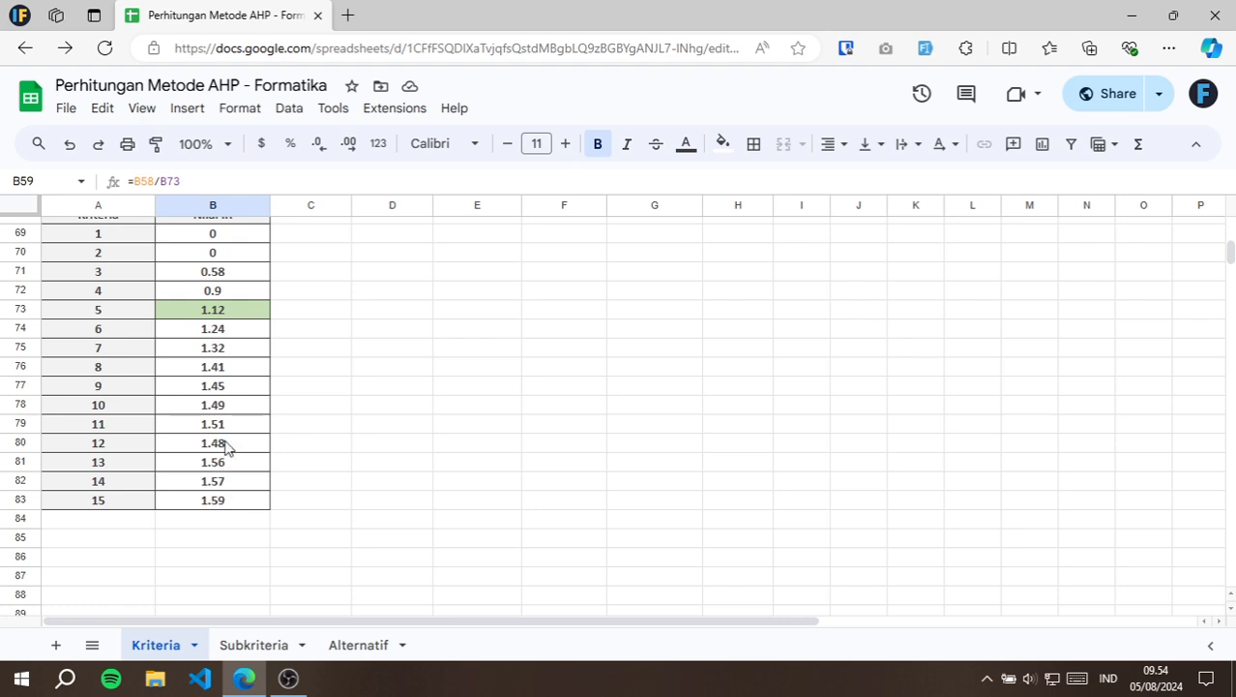
scroll(300, 366, up, 3)
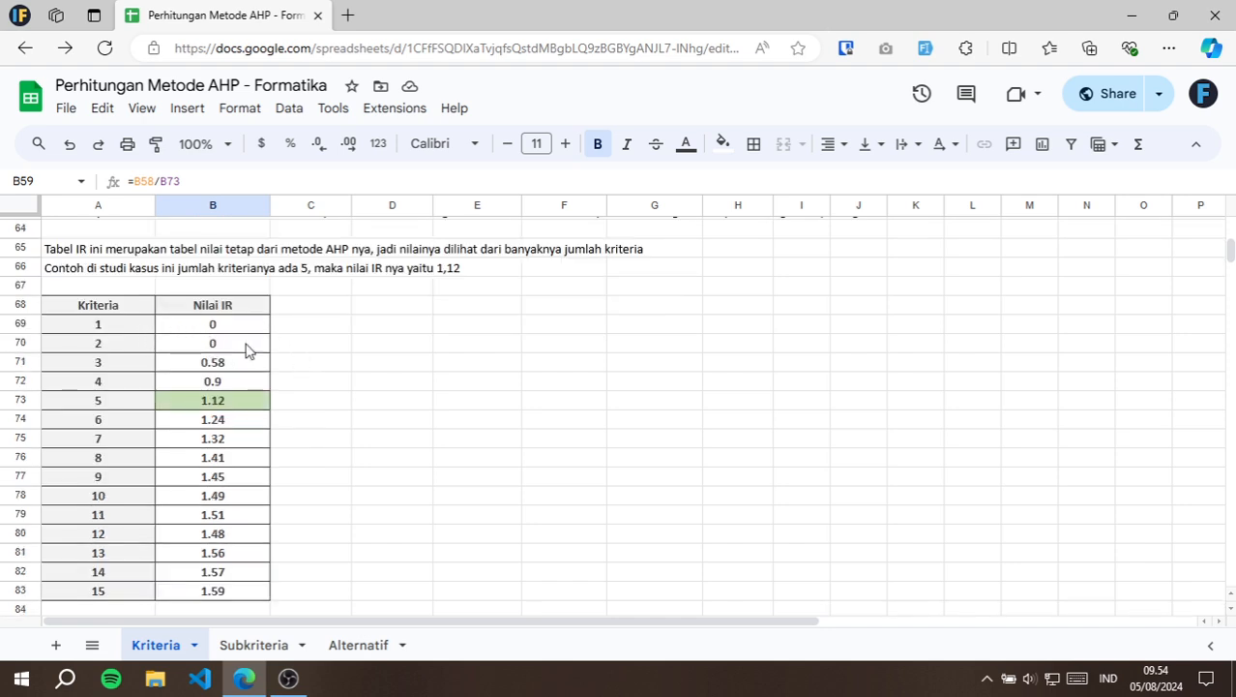
drag(245, 349, 147, 325)
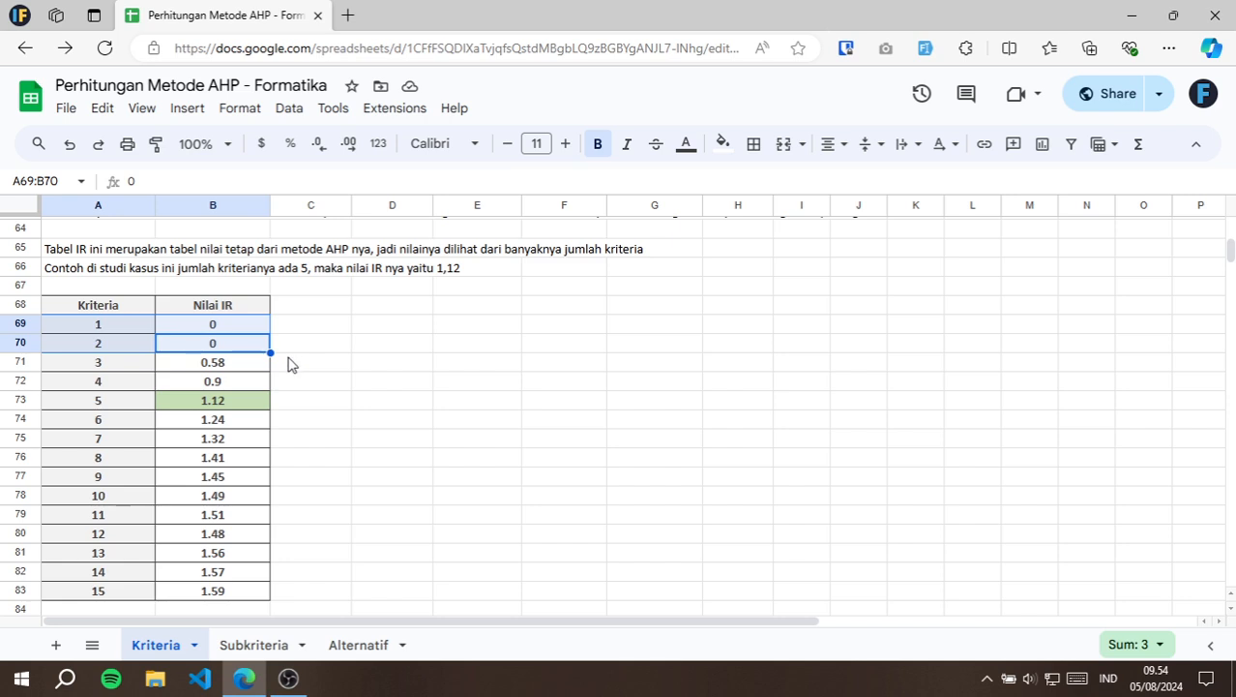
click(292, 364)
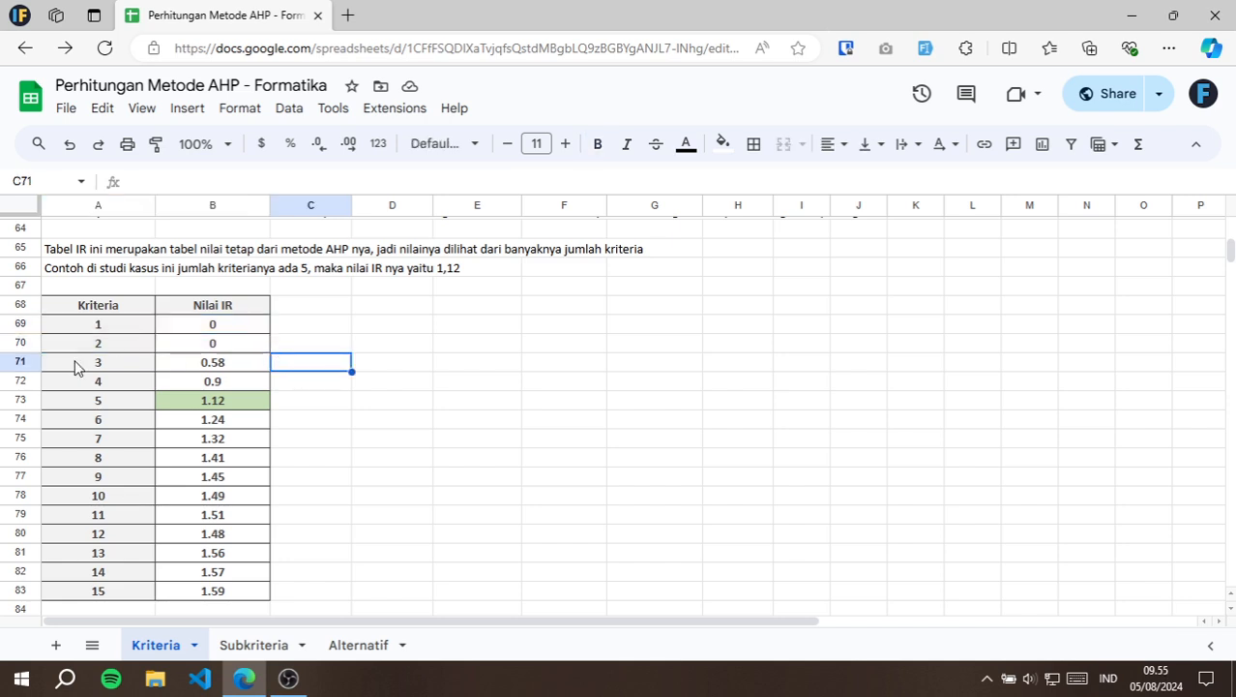
click(187, 369)
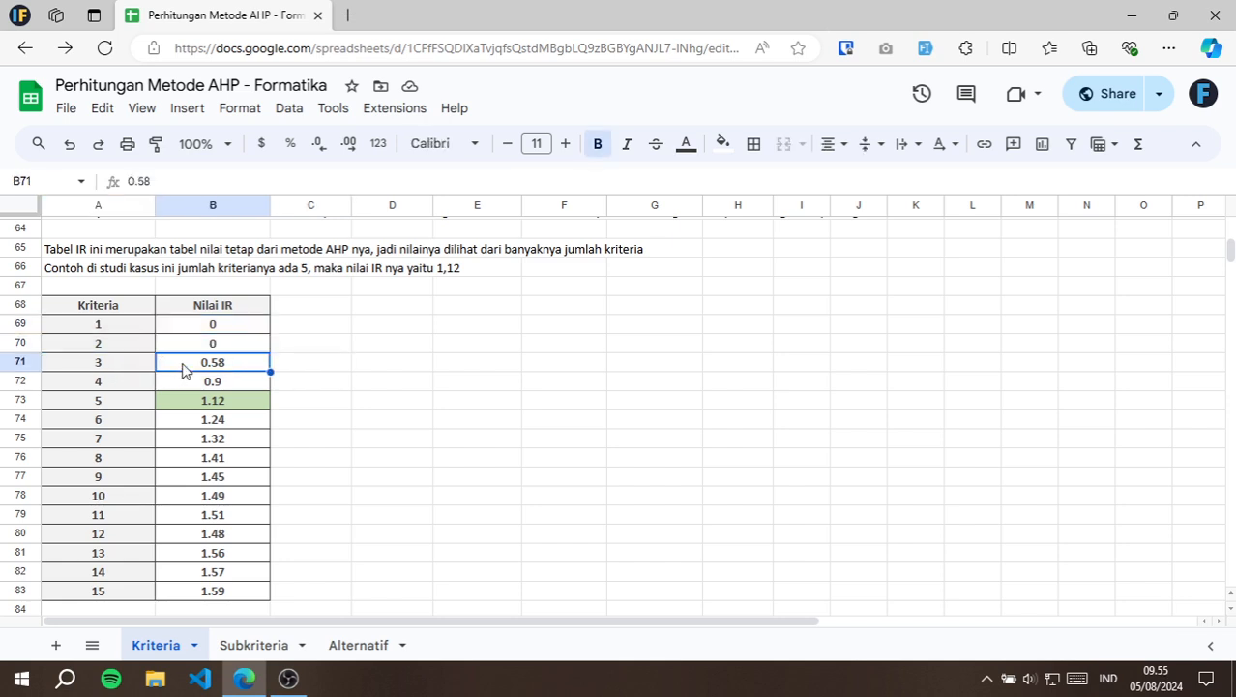
click(203, 590)
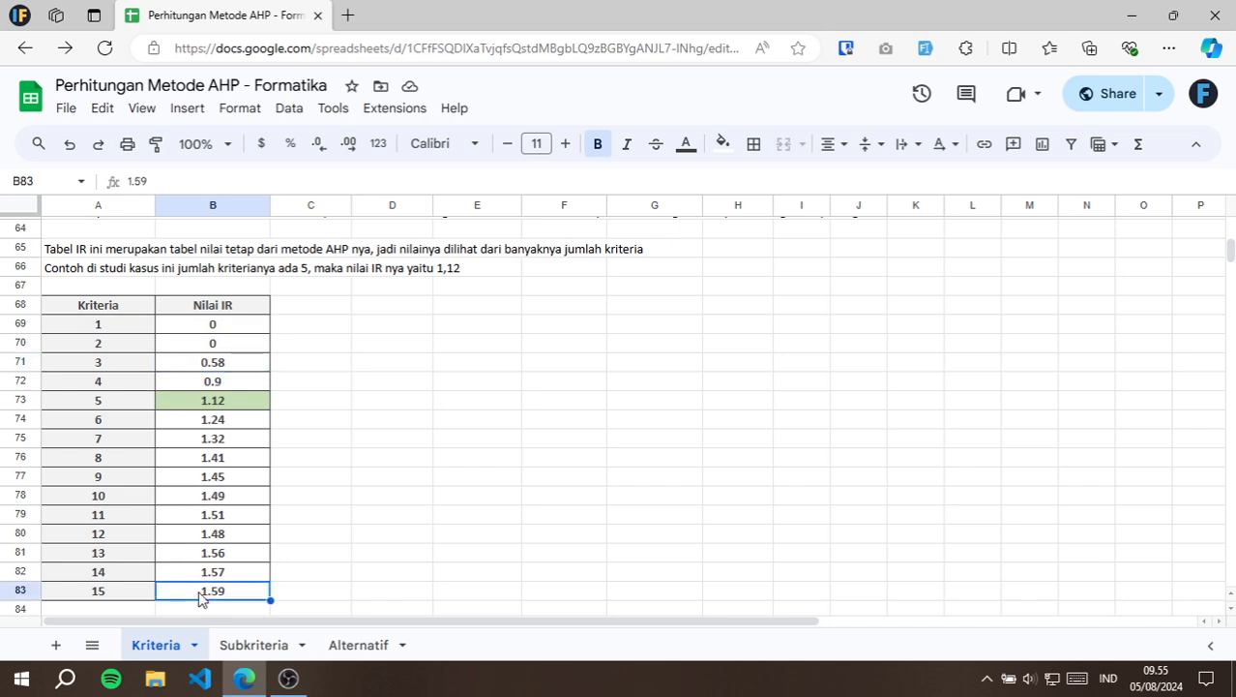
click(273, 597)
drag(248, 590, 122, 307)
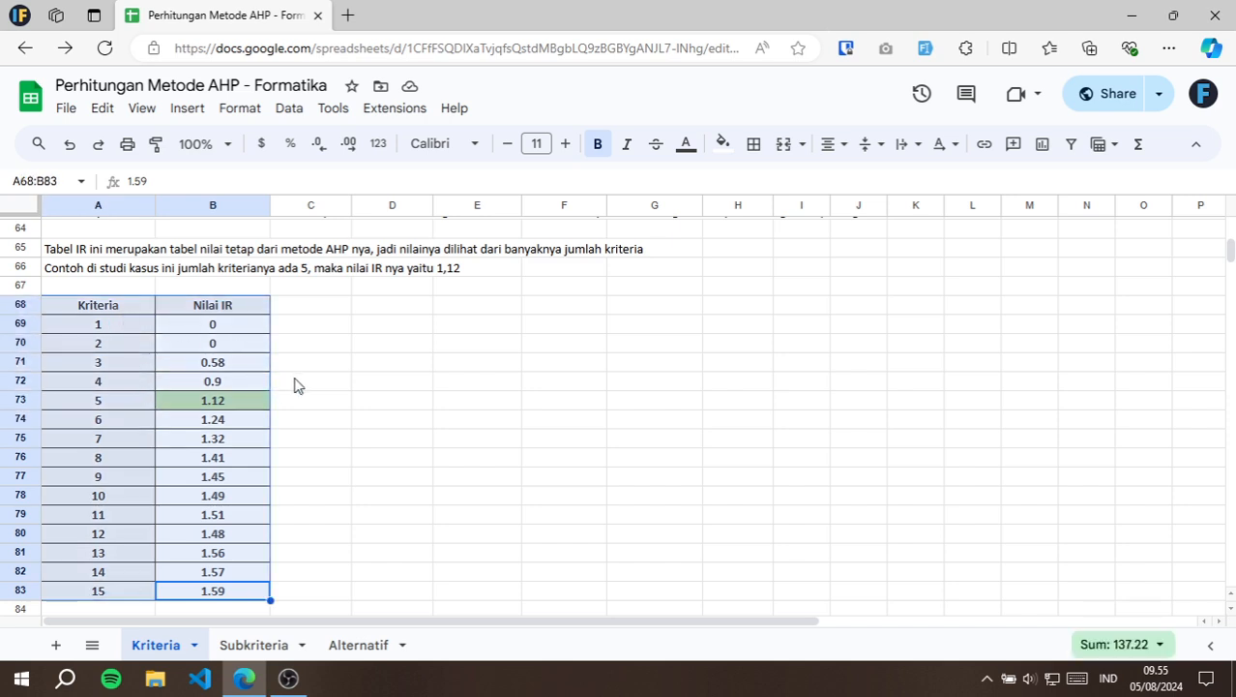
click(308, 329)
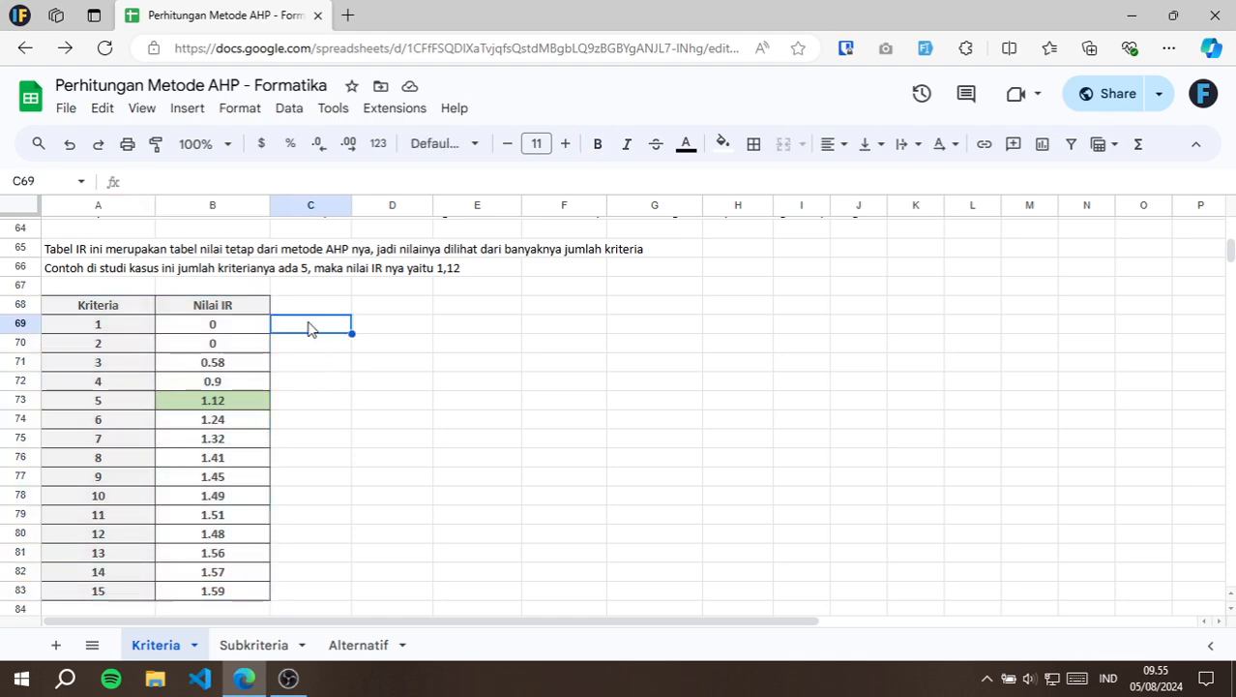
Review the consistency conclusion in A61, and highlight the Prioritas column H21:H26 of the normalisation table in section 2.
scroll(311, 376, up, 3)
scroll(311, 376, up, 1)
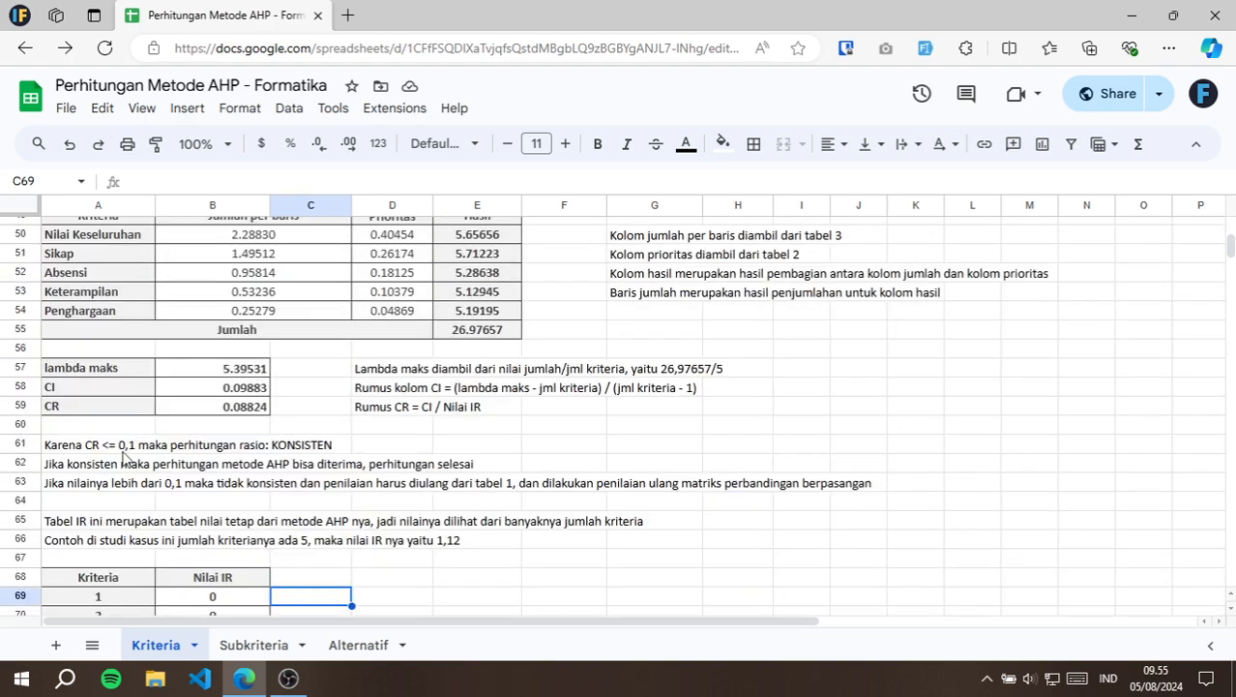
click(83, 447)
scroll(329, 377, up, 15)
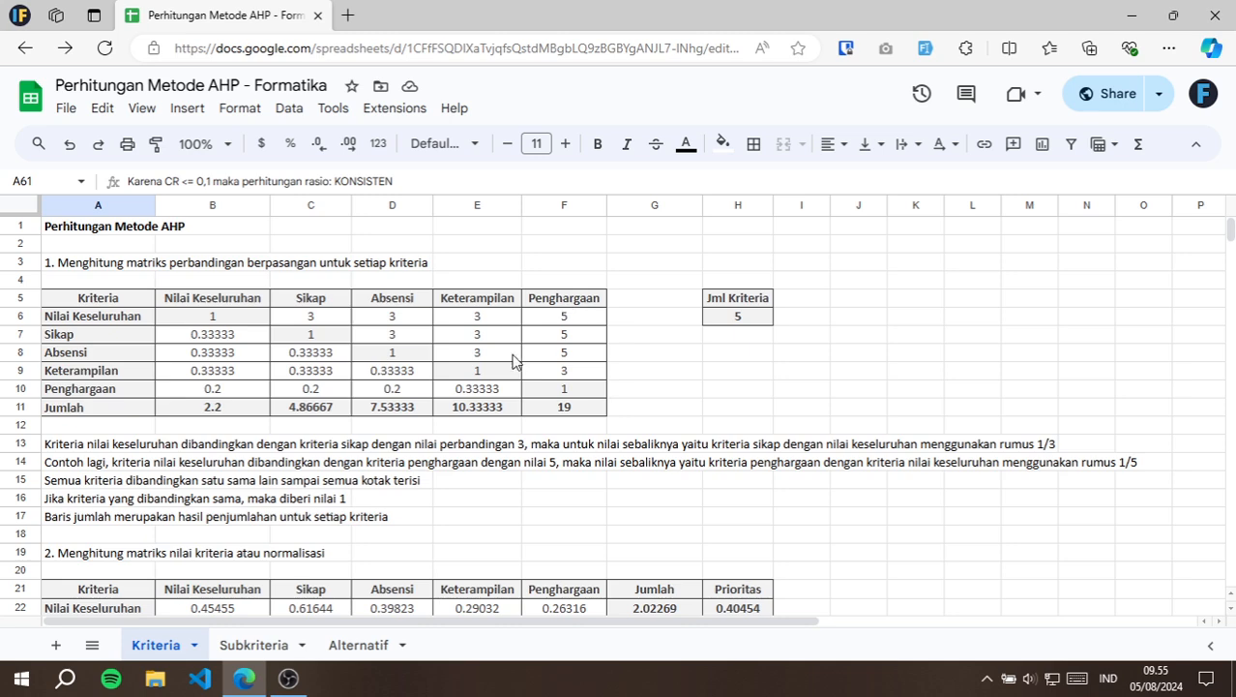
scroll(514, 359, down, 5)
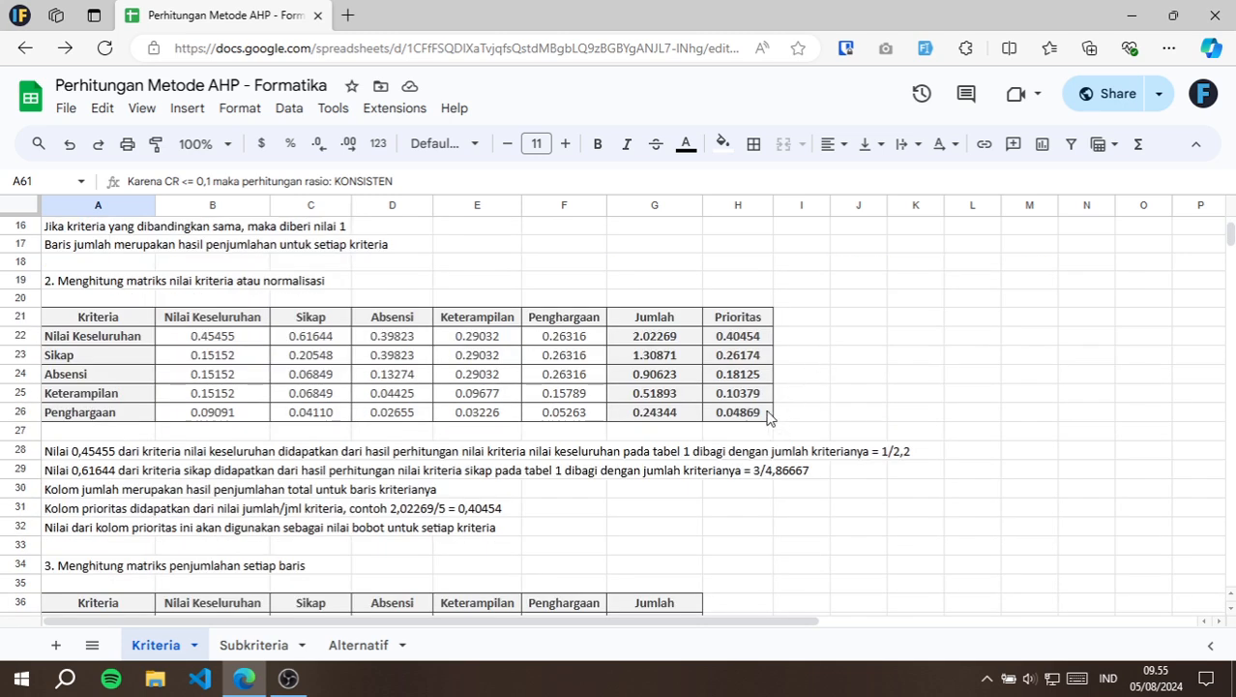
drag(769, 416, 761, 322)
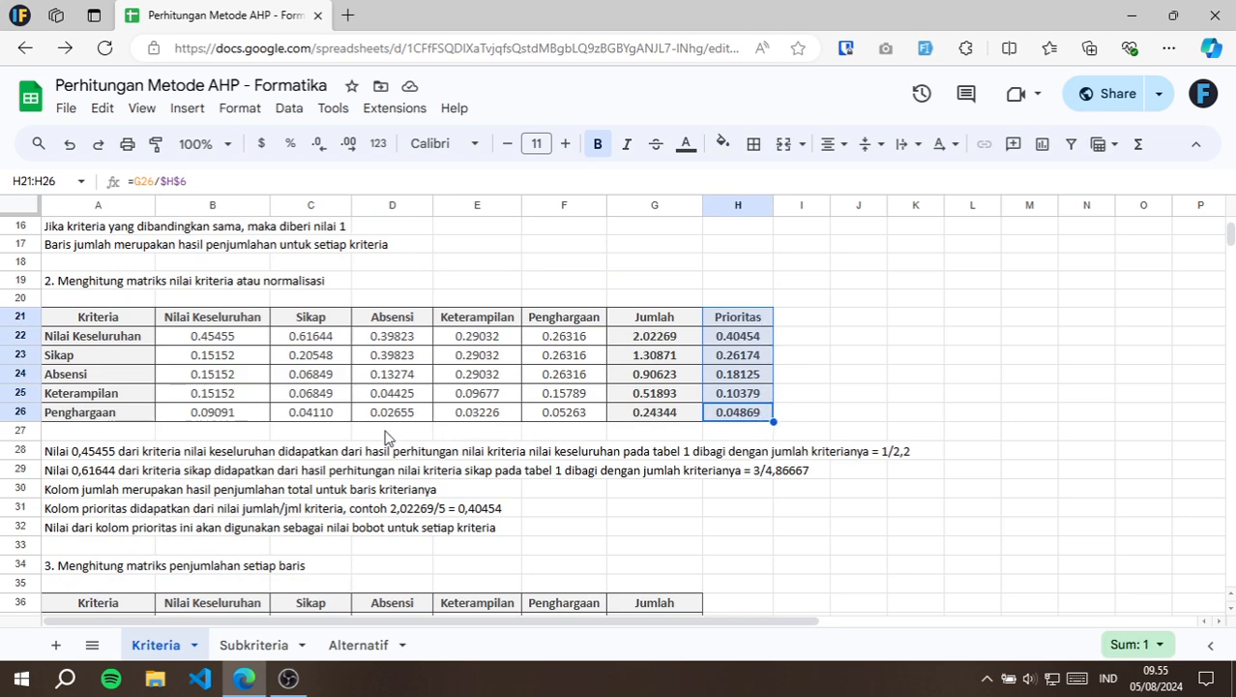
click(385, 432)
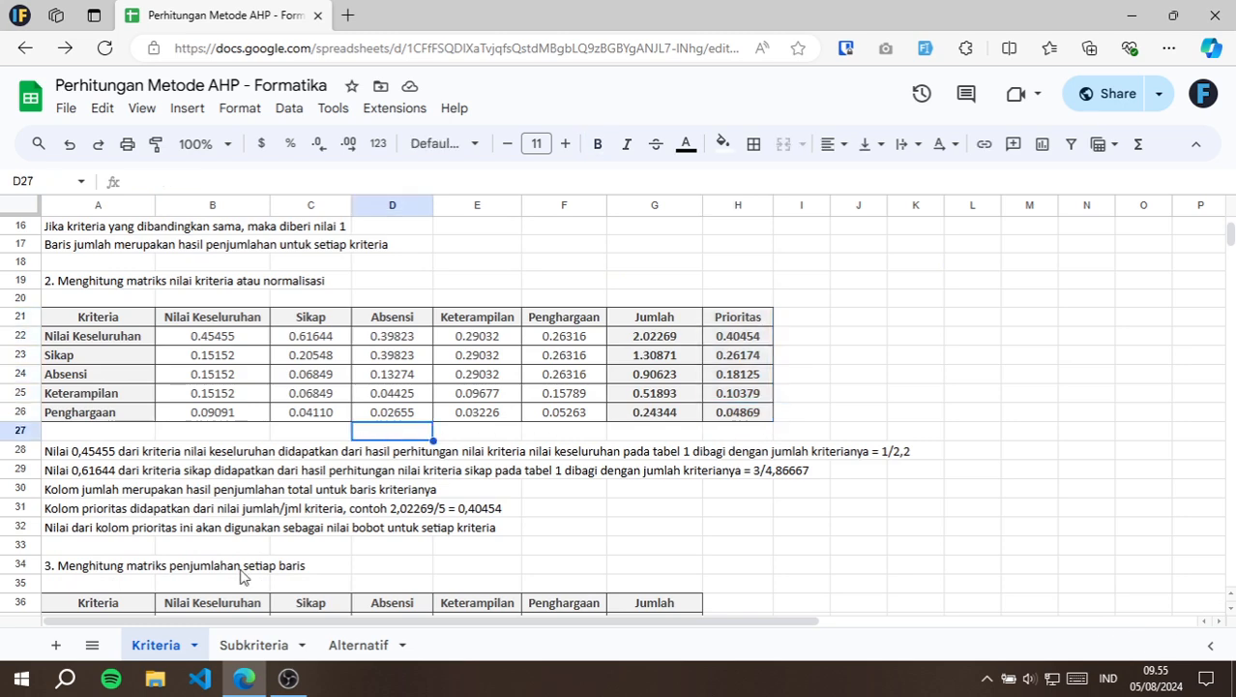
Open the Subkriteria sheet and highlight the Prioritas Subkriteria column I21:I26 in its normalisation table.
click(253, 645)
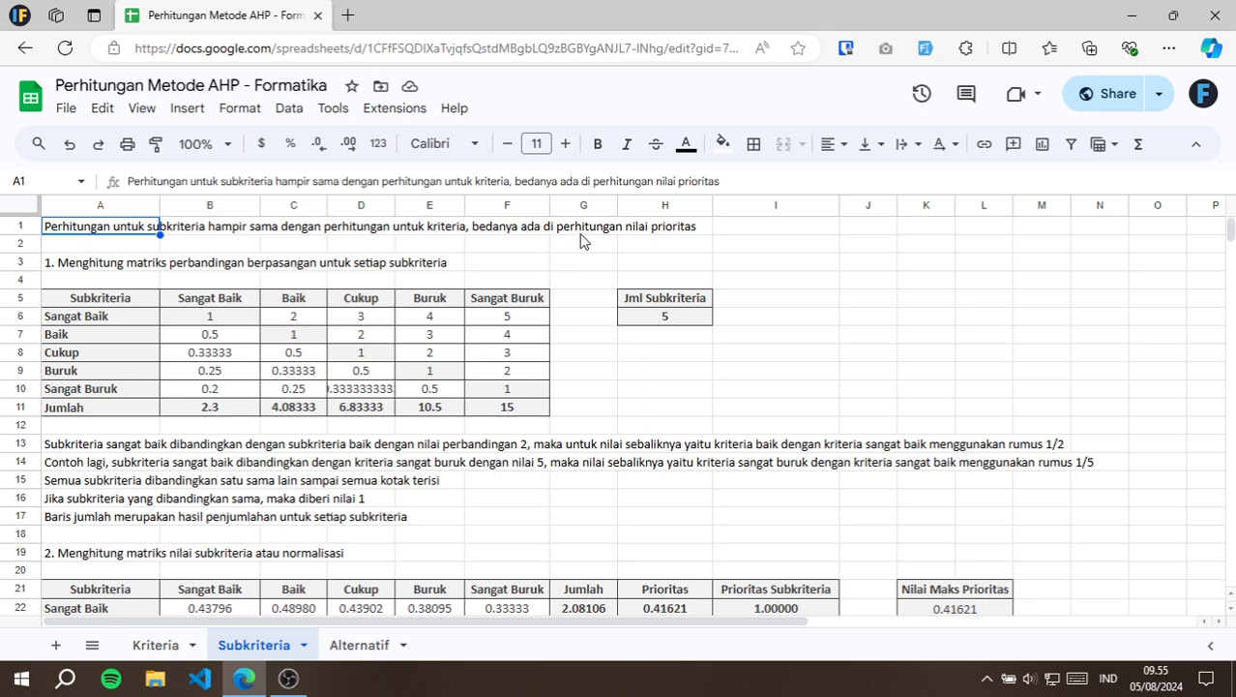
scroll(590, 338, down, 3)
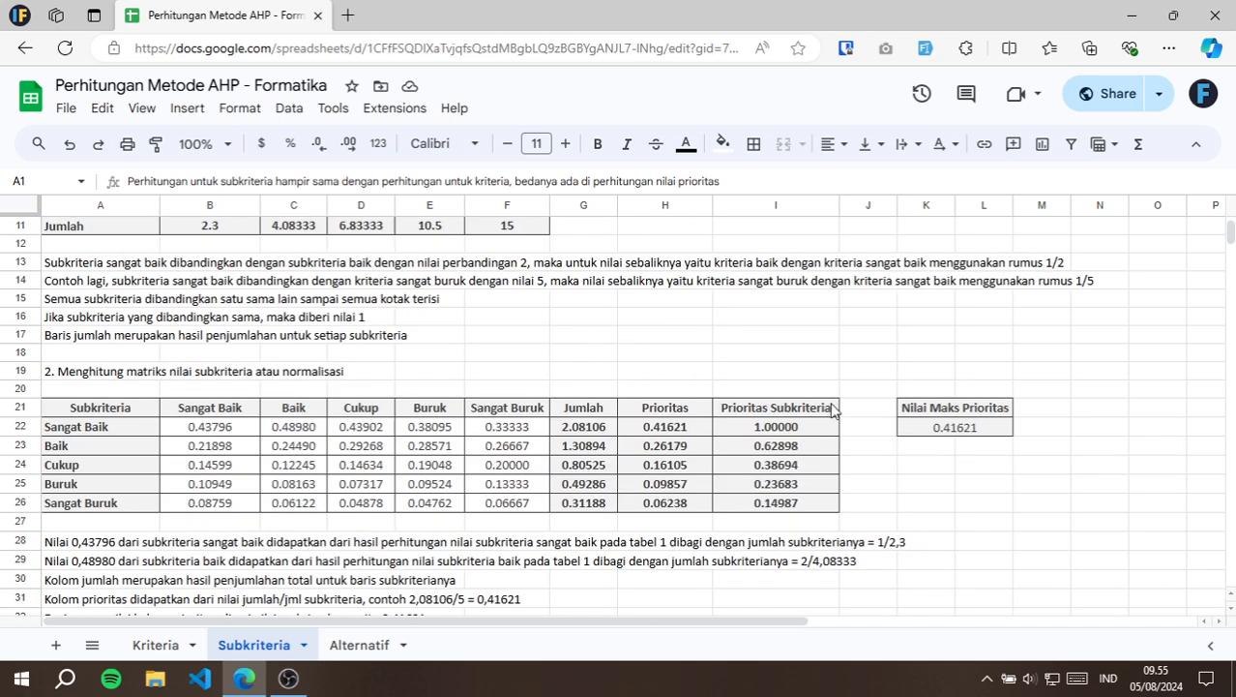
drag(830, 408, 829, 504)
scroll(540, 372, up, 3)
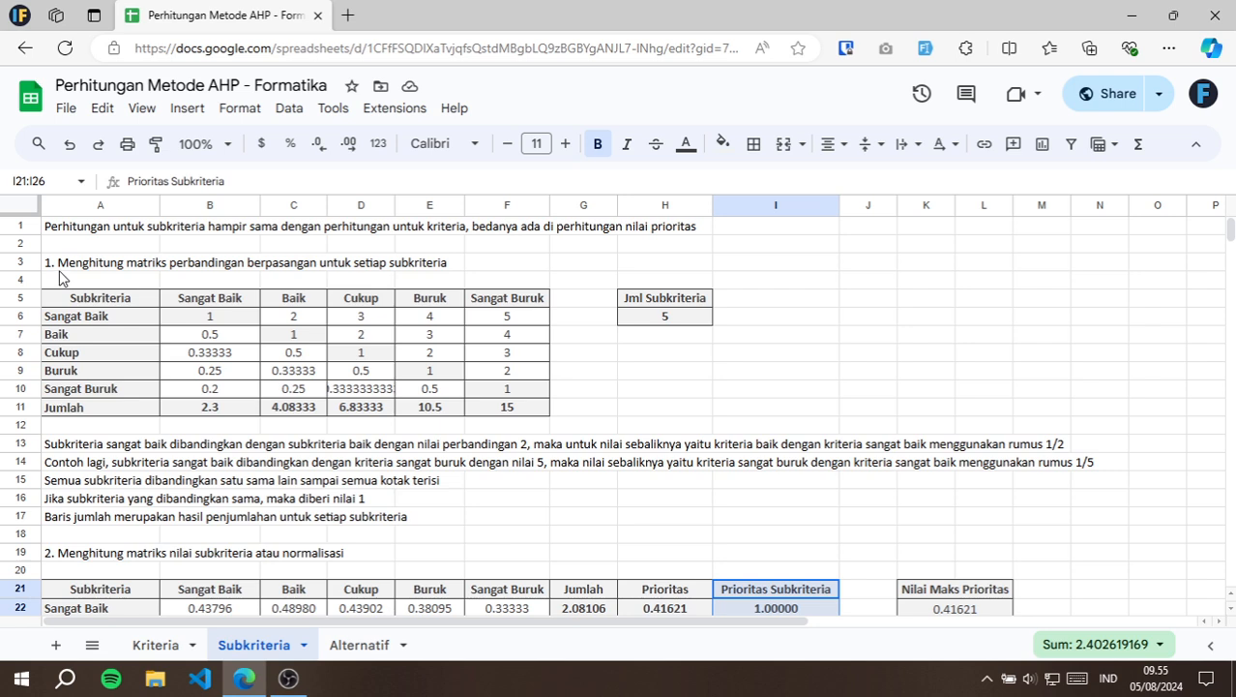
Compare the layout of the first subcriteria table with the pairwise matrix on the Kriteria sheet, and return to Subkriteria.
click(135, 295)
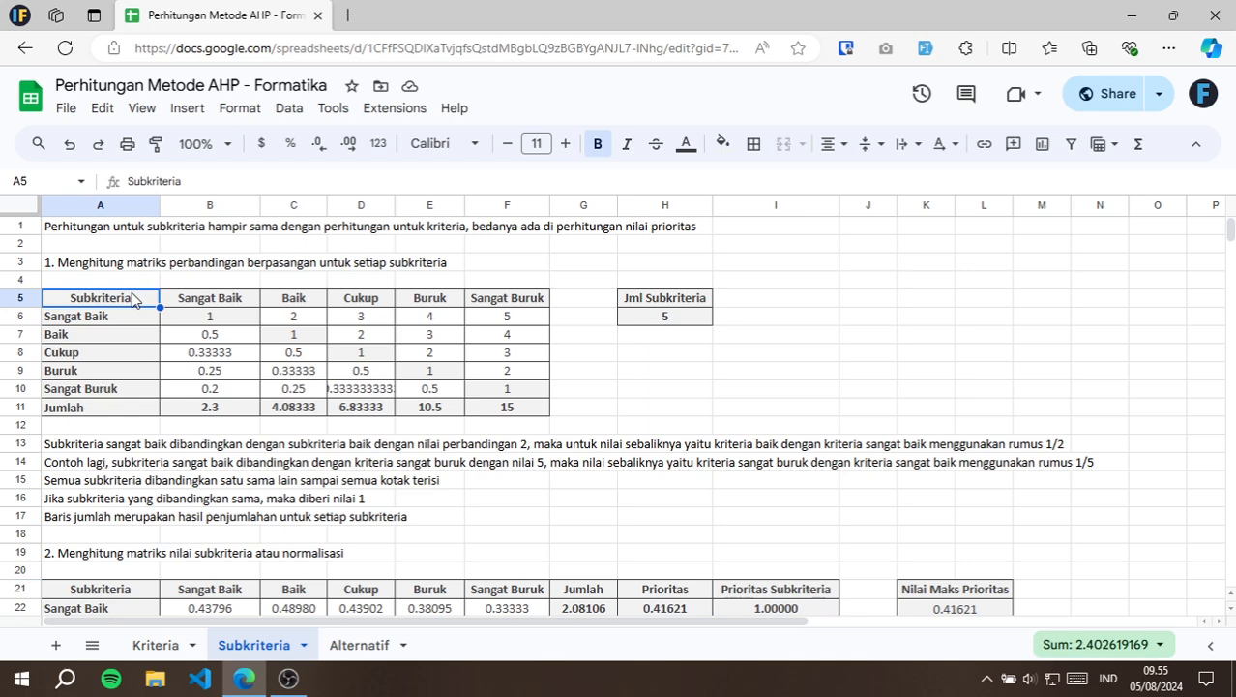
click(145, 645)
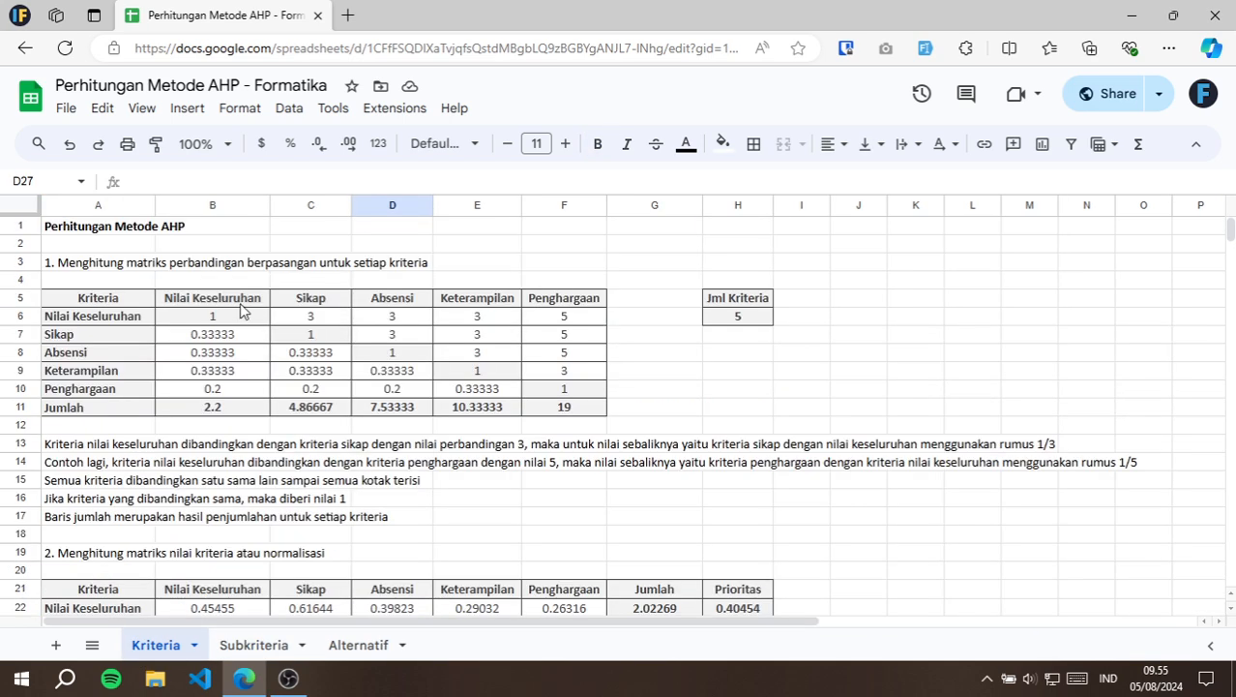
click(254, 645)
Inspect the Sangat Baik row's comparison values against Baik in C6 and Cukup in D6 of the subcriteria pairwise matrix.
click(319, 321)
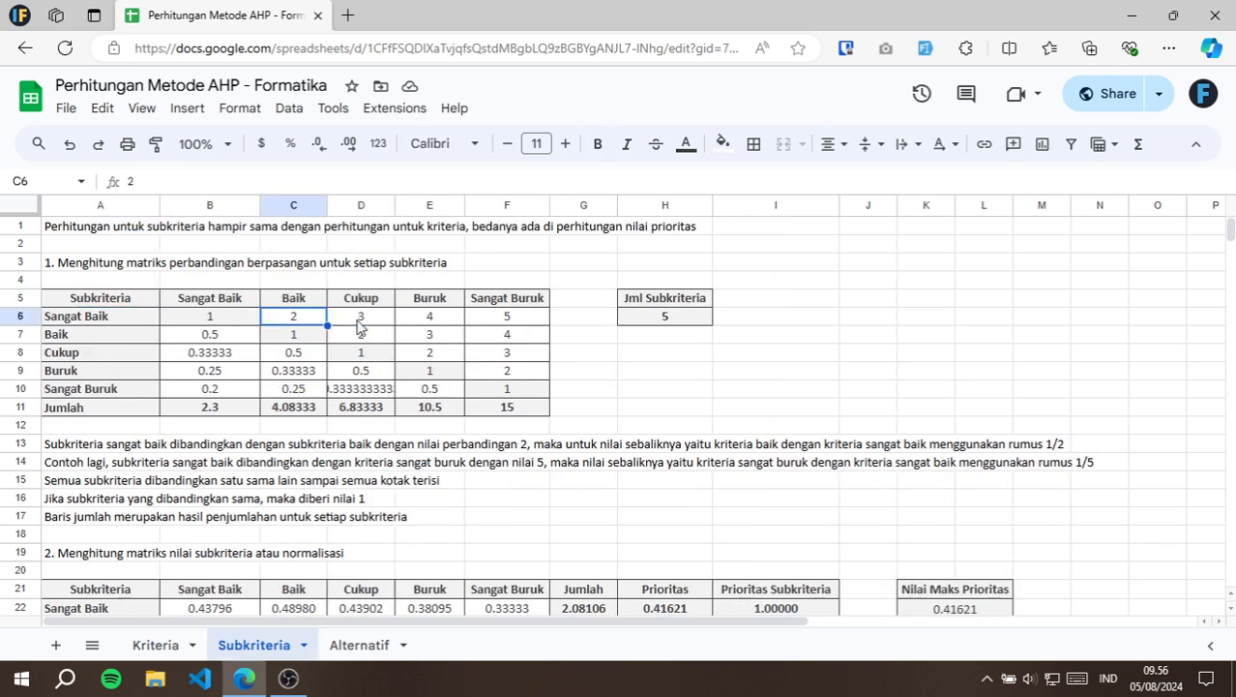
click(230, 306)
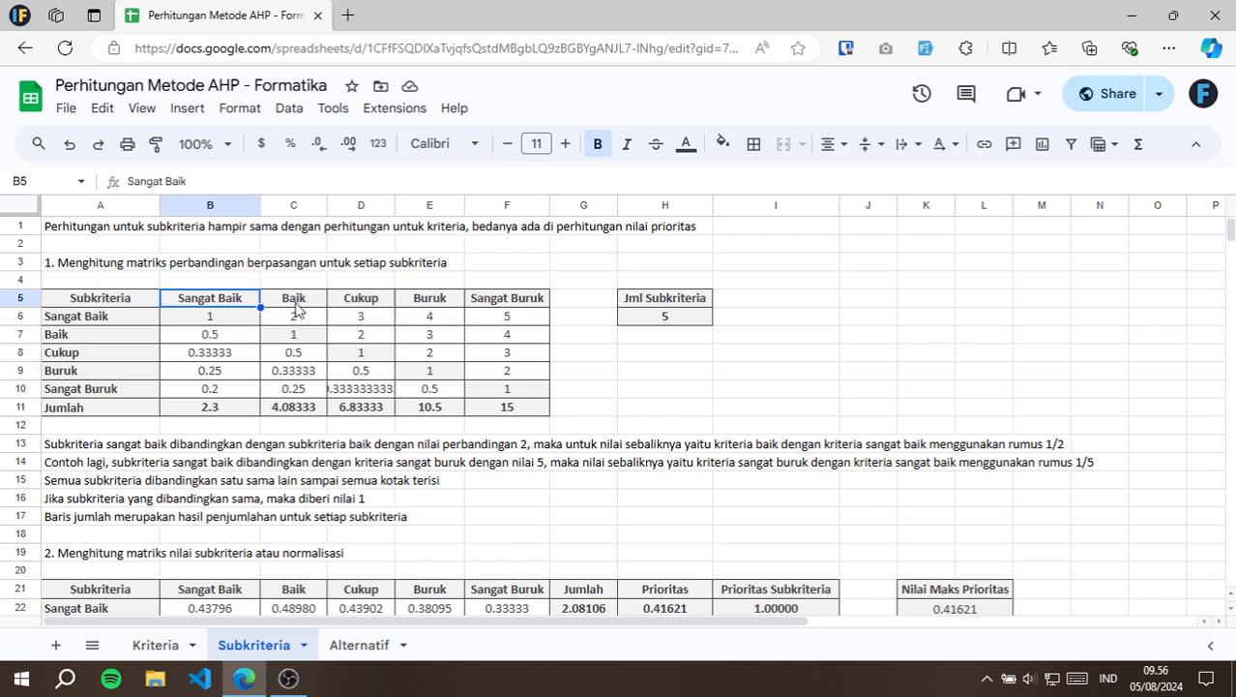
click(305, 319)
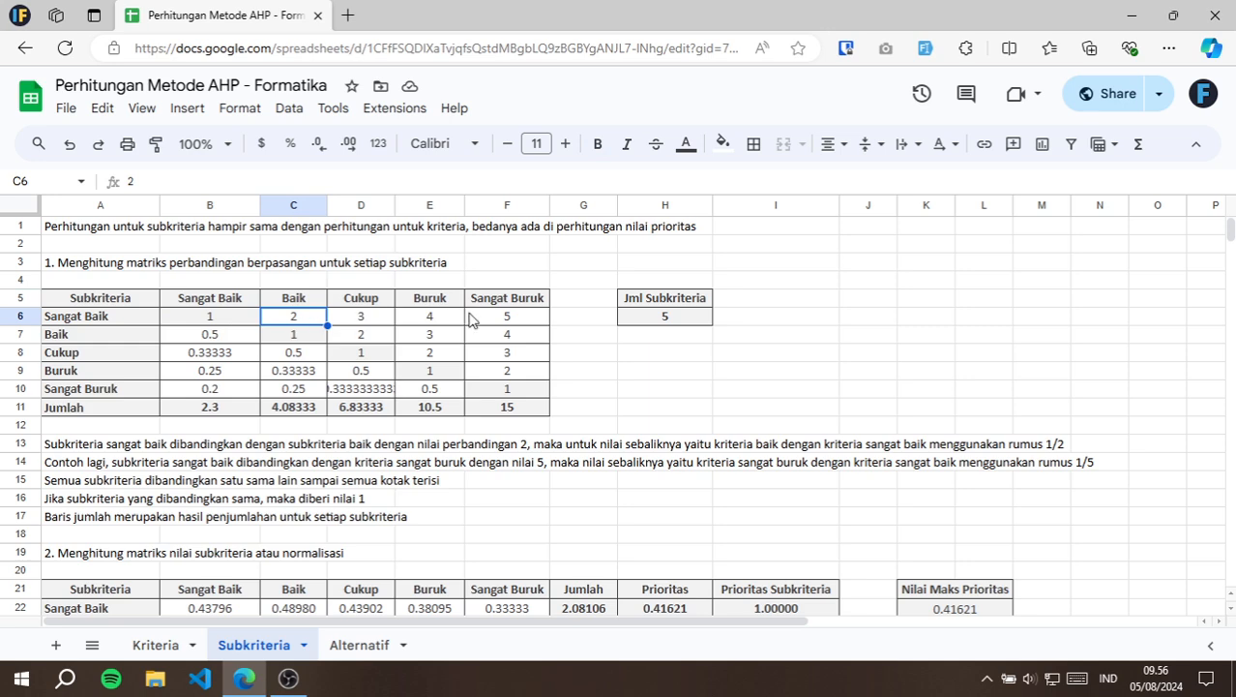
click(366, 320)
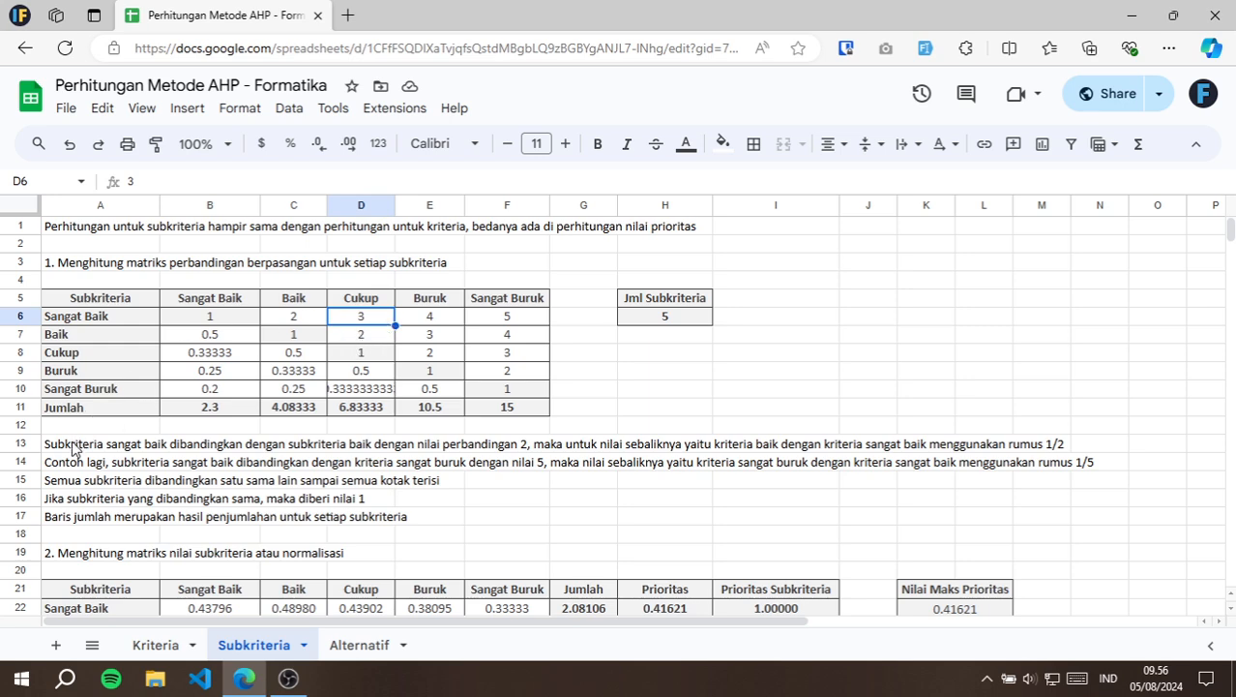
click(151, 427)
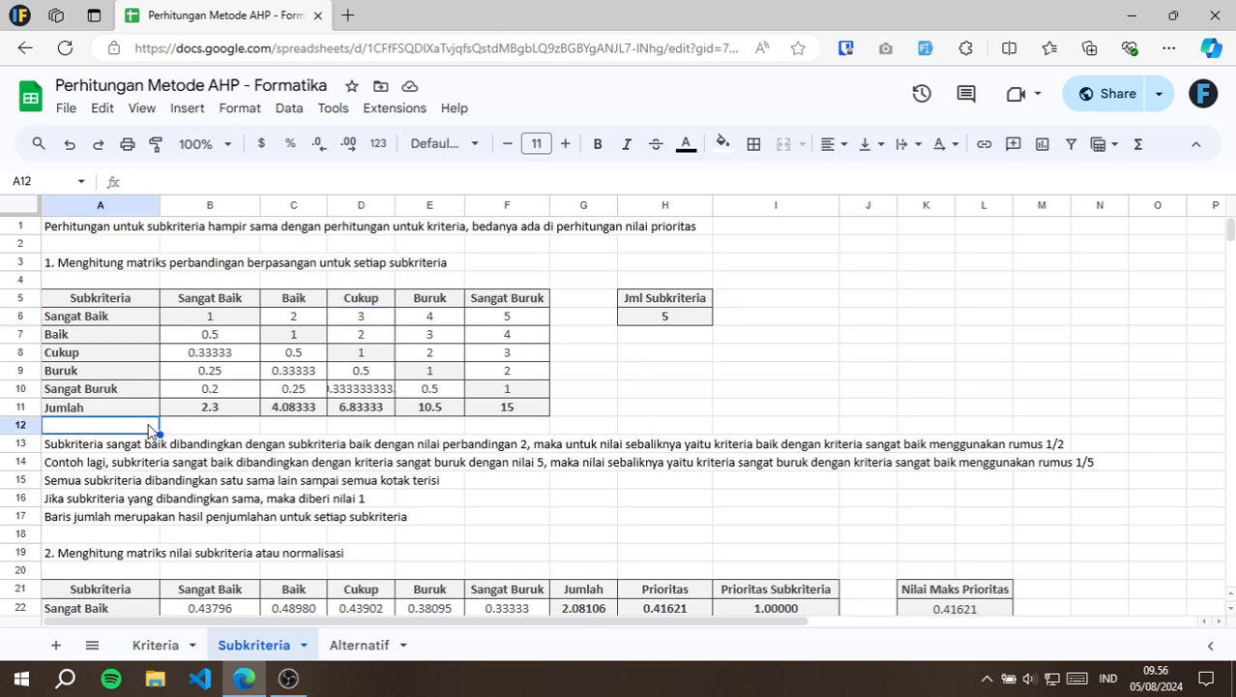
Inspect the normalisation formulas for the Sangat Baik row in B22 and C22 against their source cells in the pairwise matrix.
scroll(150, 430, down, 3)
click(69, 376)
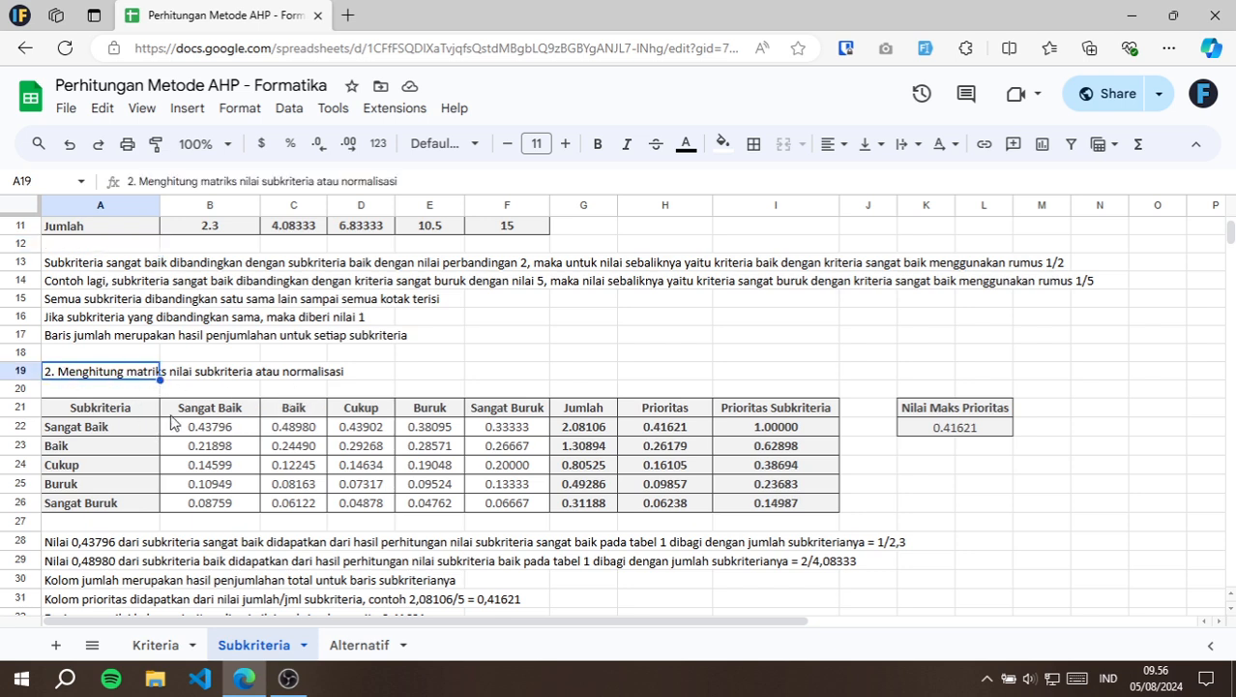
click(218, 431)
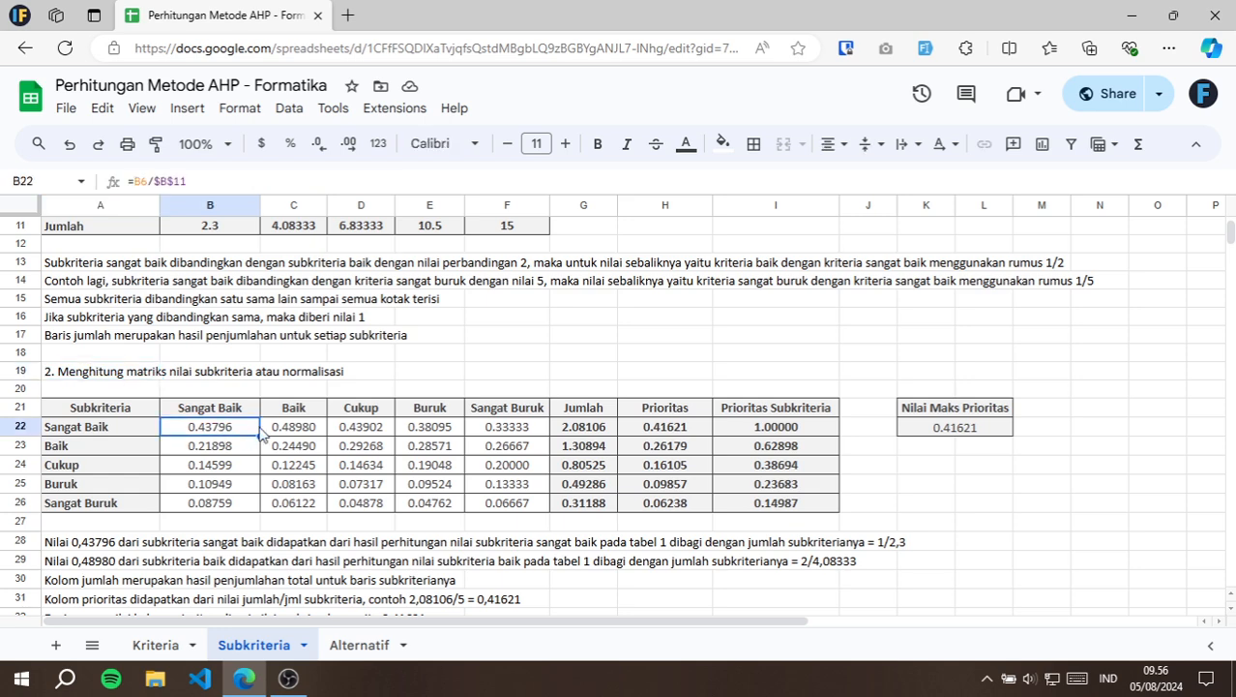
double_click(259, 432)
scroll(259, 432, up, 3)
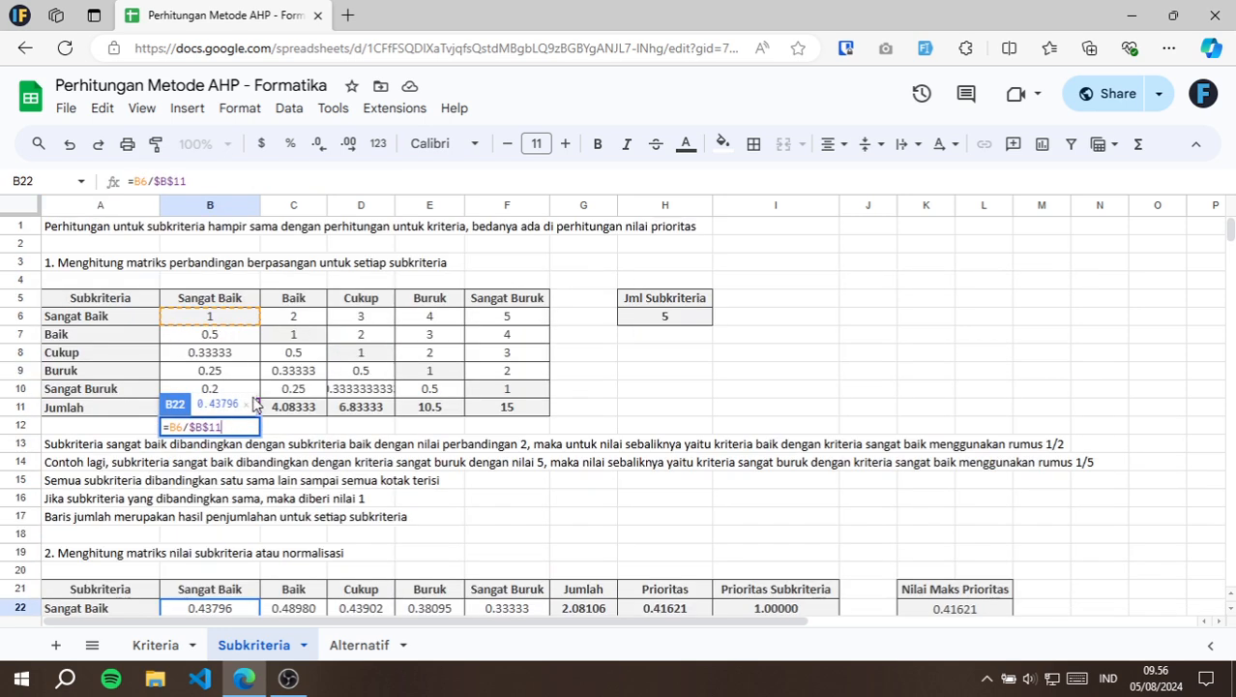
double_click(313, 608)
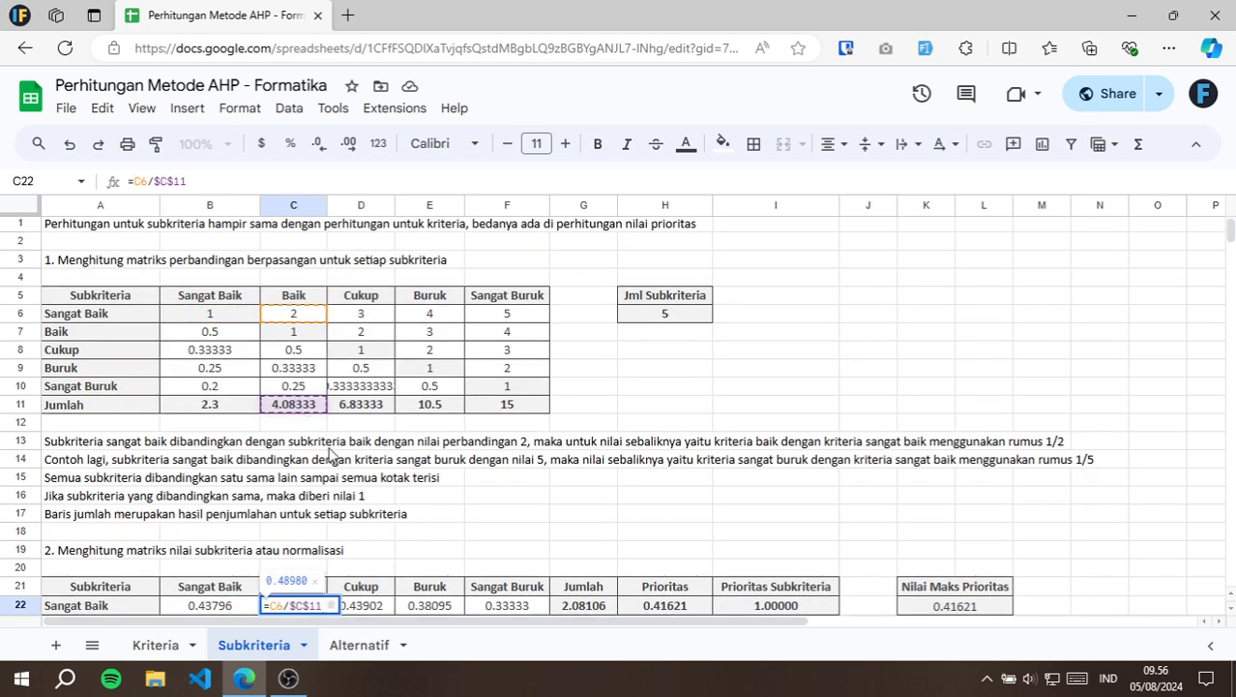
key(Escape)
Check the Sangat Baik row's Jumlah formula in G22 and trace its Prioritas formula in H22 to the subcriteria count.
scroll(489, 457, down, 3)
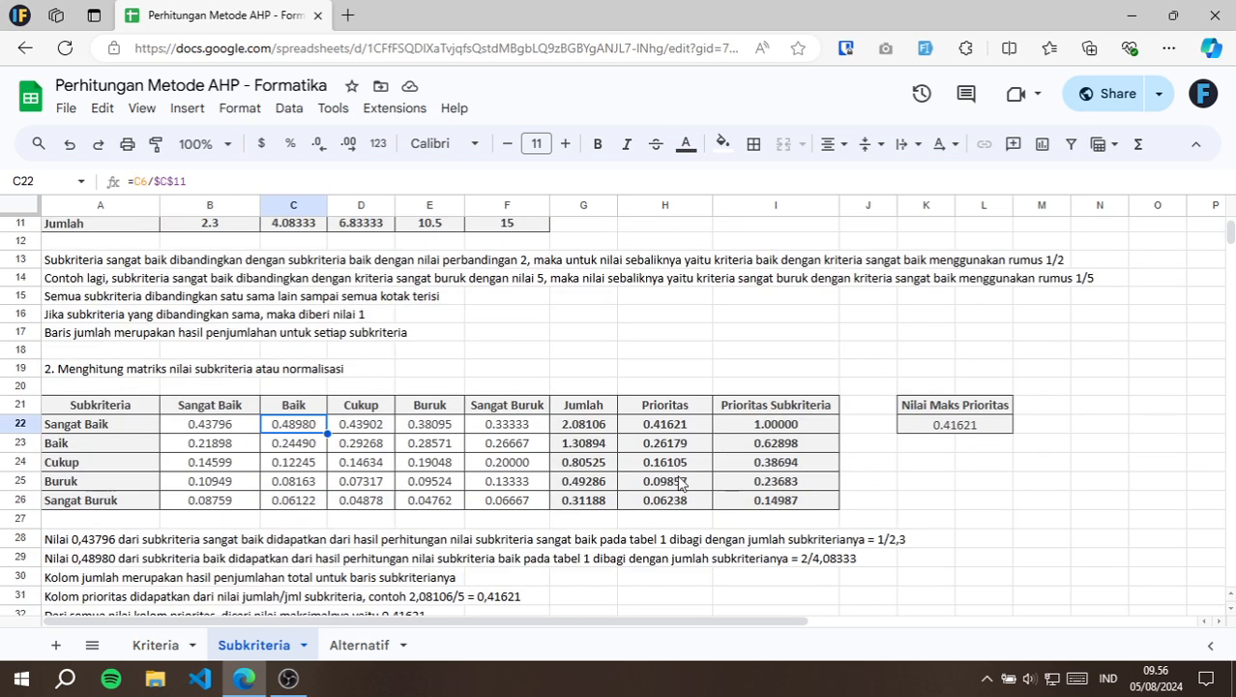
click(598, 430)
double_click(598, 430)
key(Escape)
double_click(694, 421)
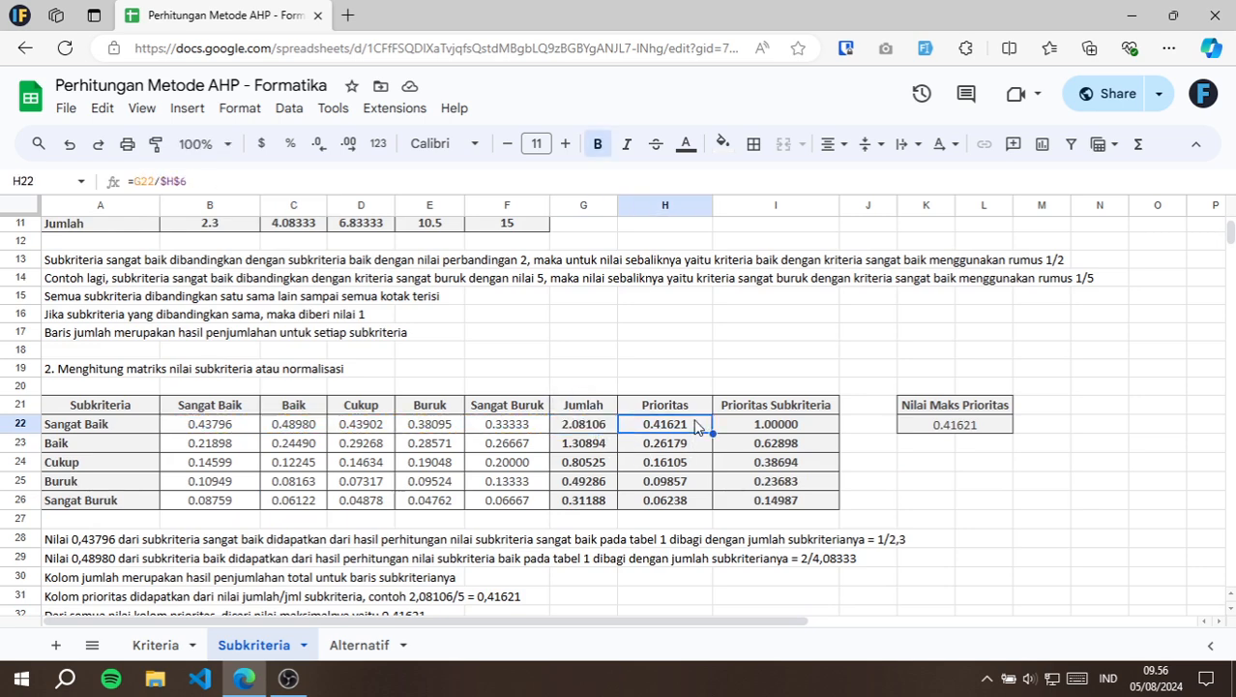
scroll(588, 435, up, 4)
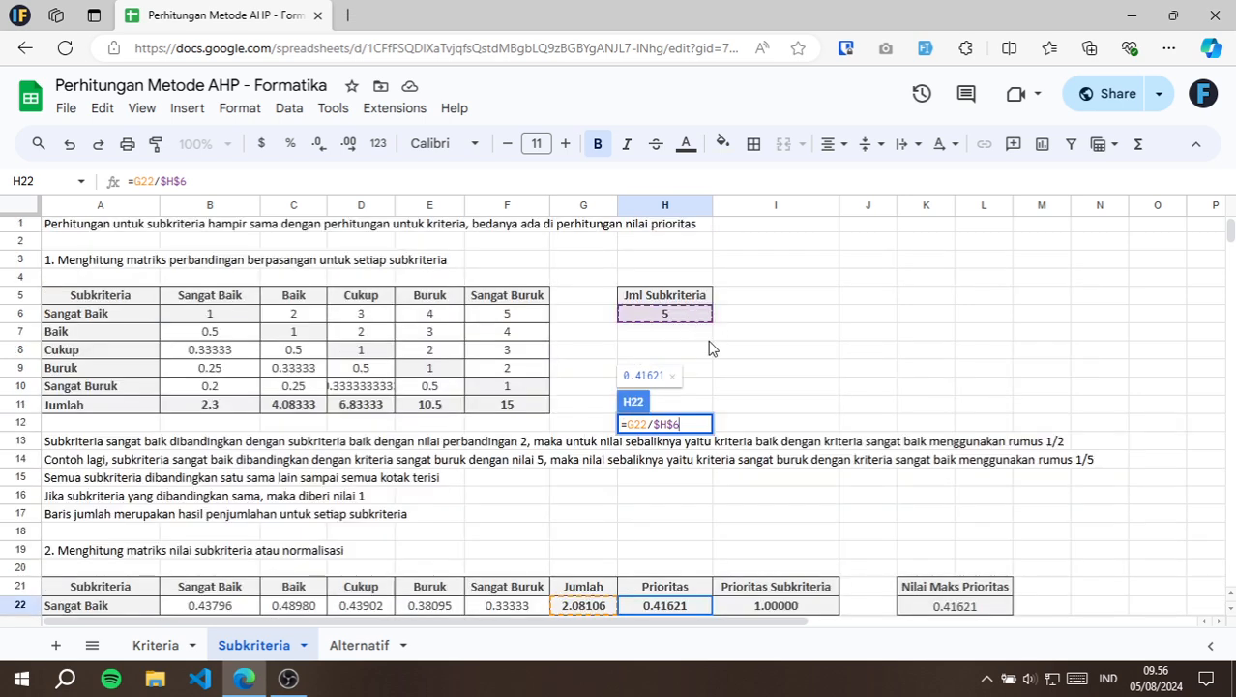
key(Escape)
Examine the Prioritas Subkriteria formula in I22 and the Nilai Maks Prioritas formula in K22 with their referenced cells.
scroll(712, 381, down, 3)
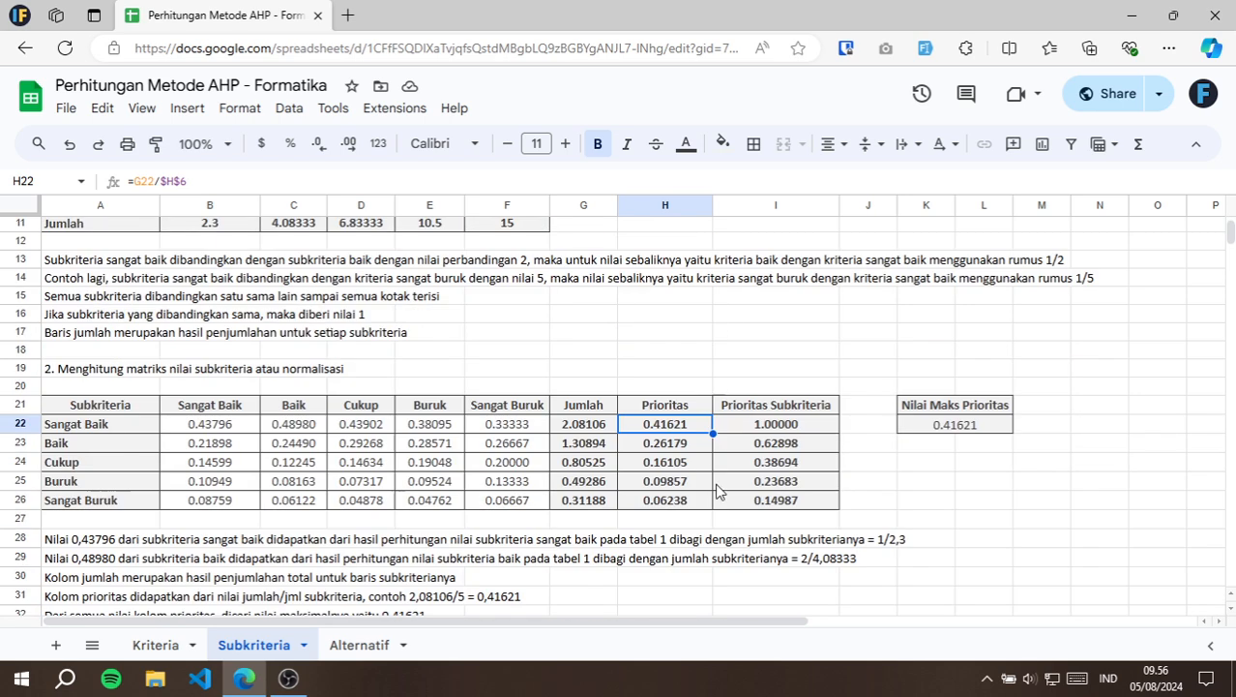
double_click(799, 426)
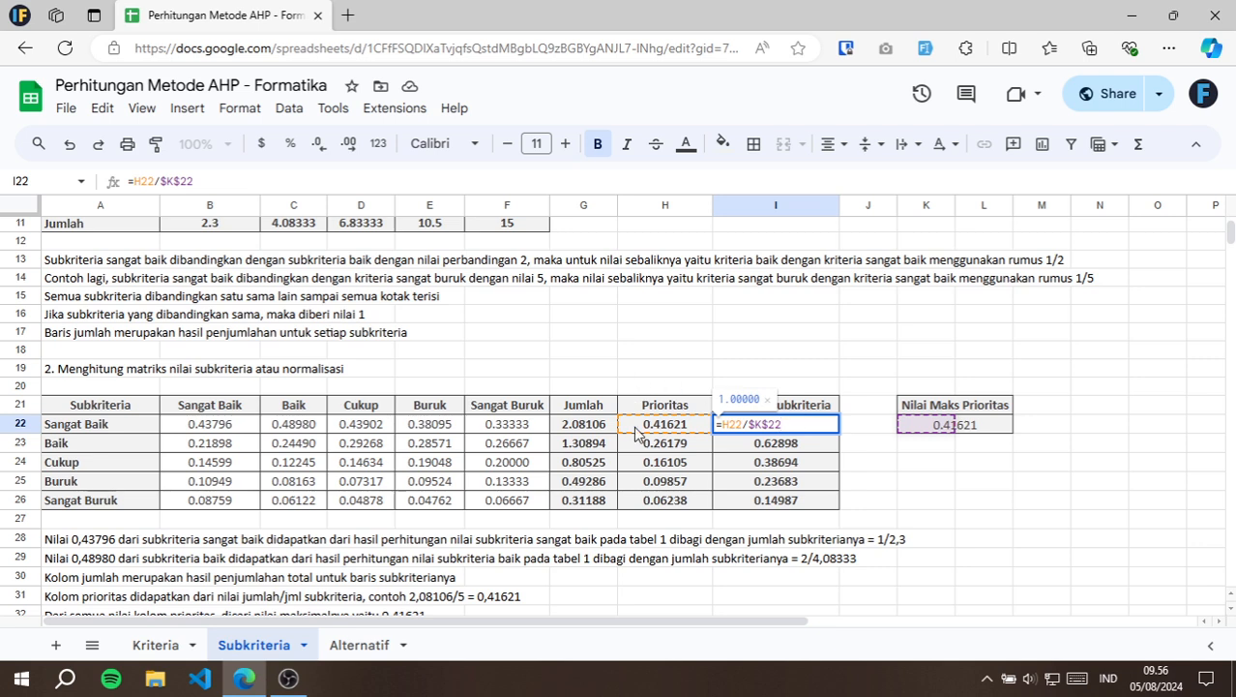
key(Escape)
click(947, 434)
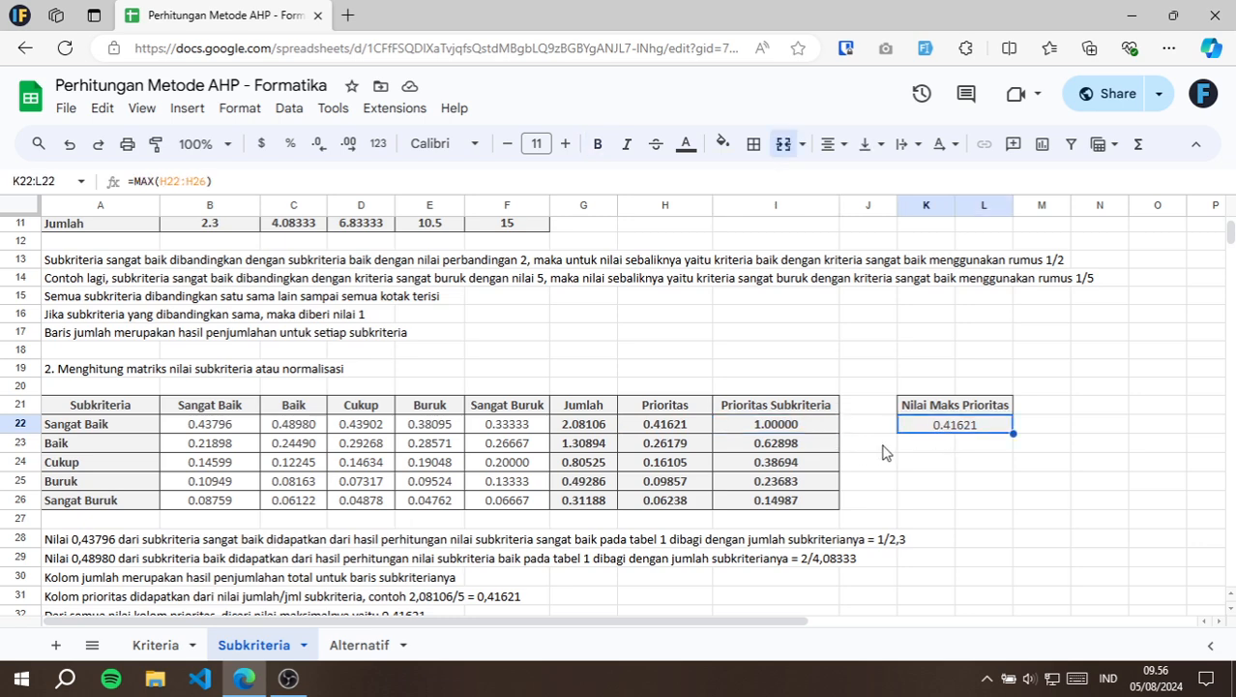
key(Return)
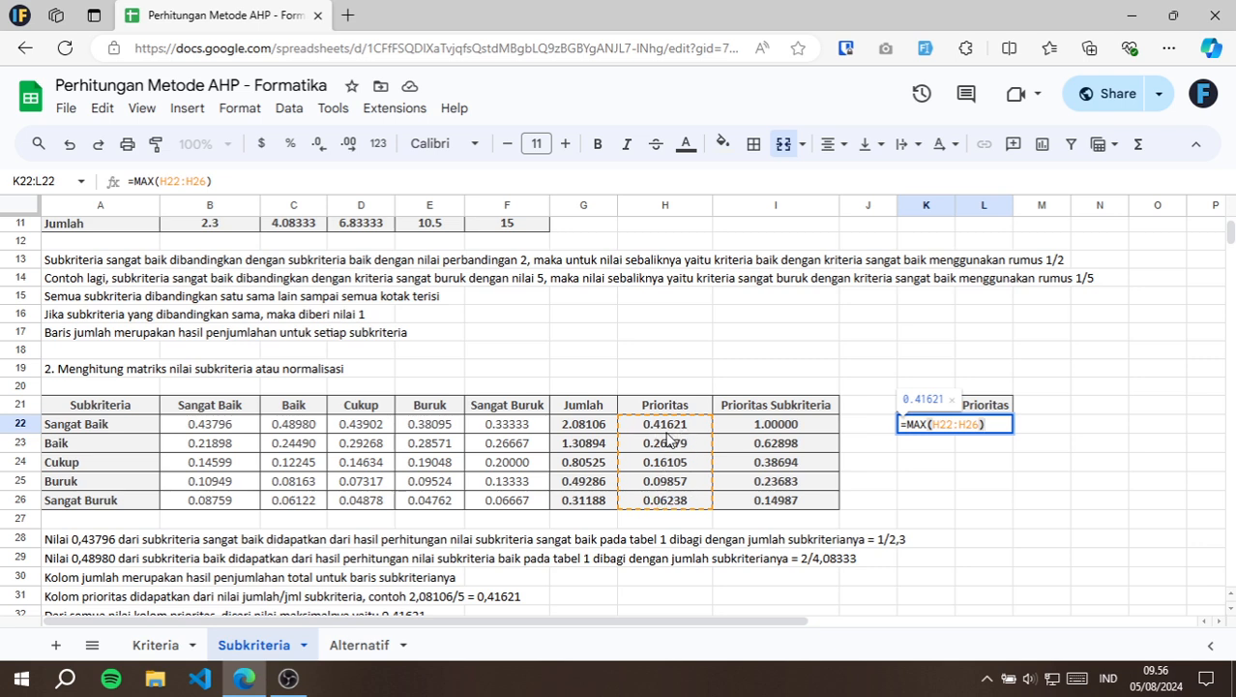
key(Escape)
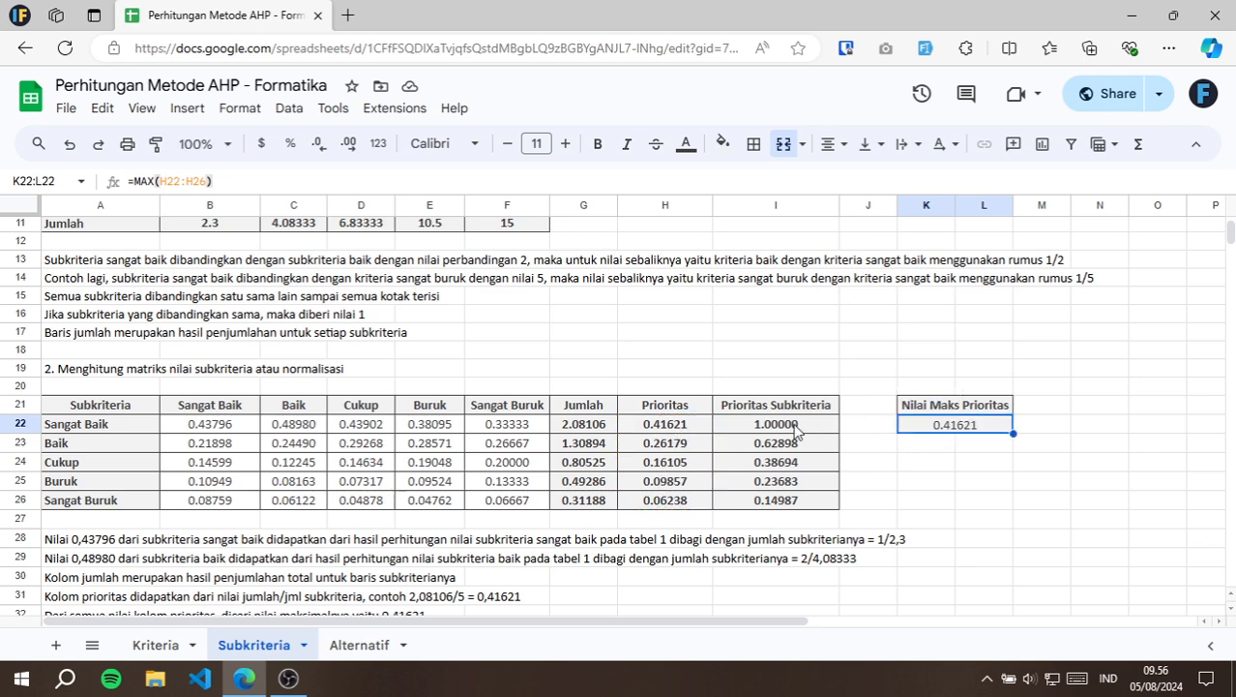
Review the Prioritas Subkriteria formulas in I22 and I23, and highlight the whole column I21:I26.
click(796, 429)
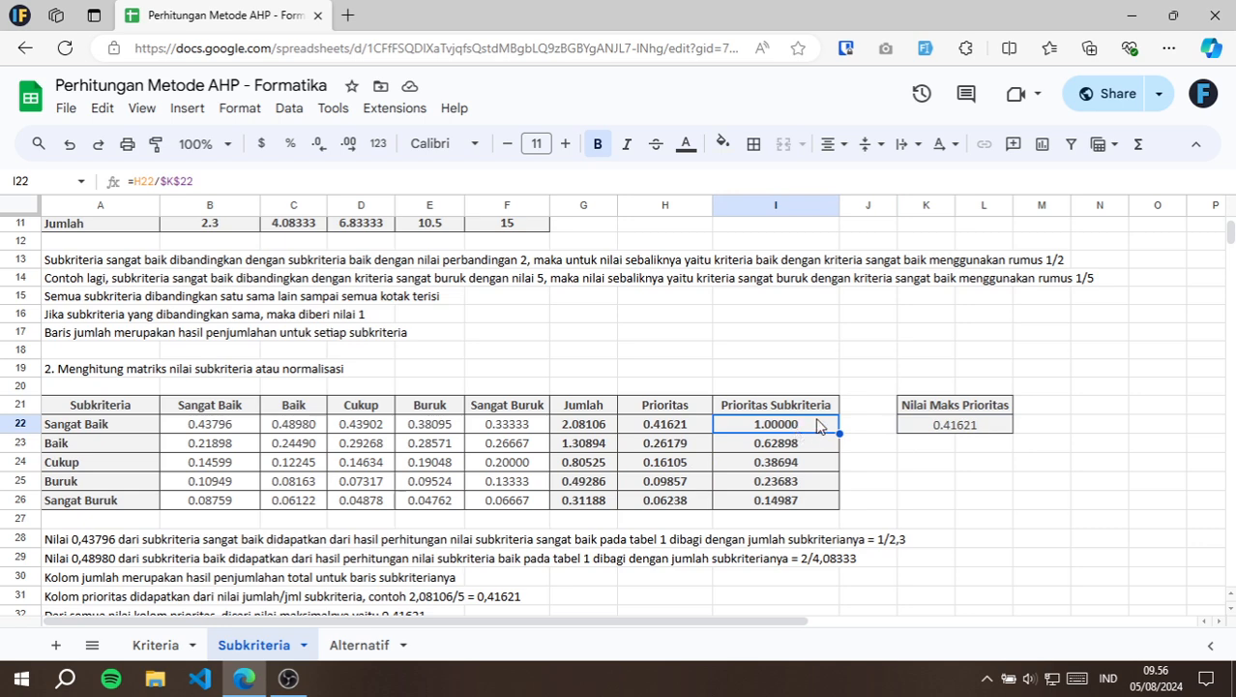
double_click(815, 424)
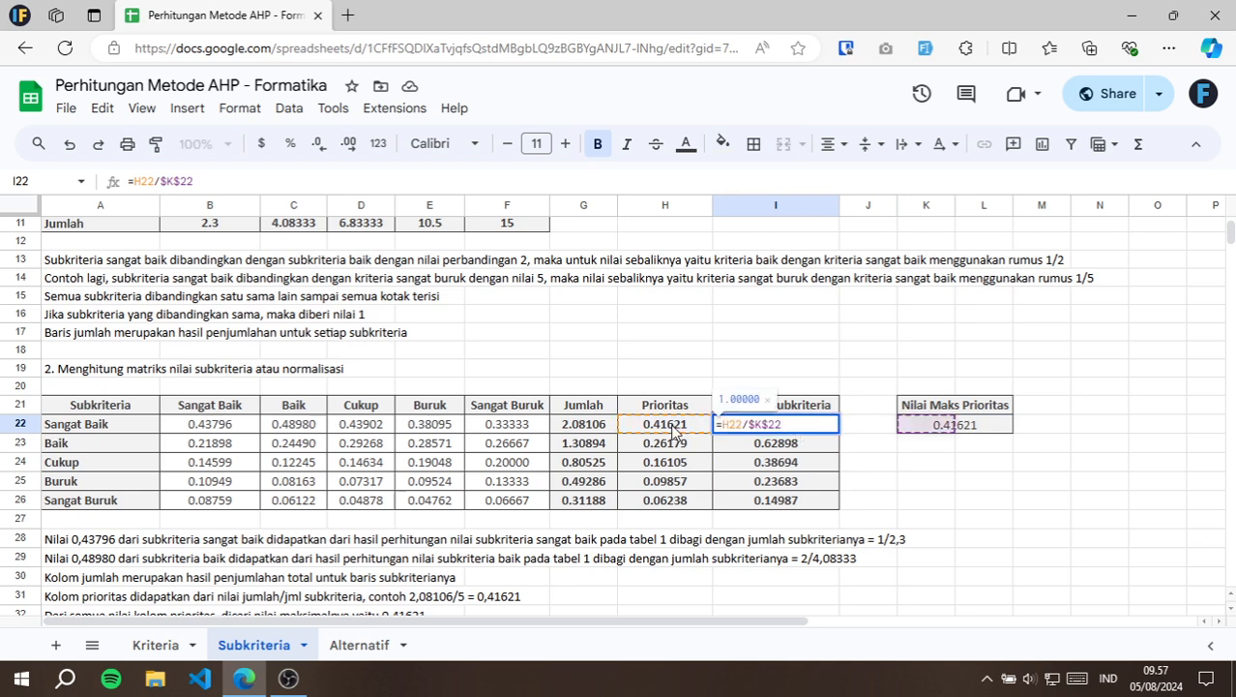
key(Return)
double_click(813, 443)
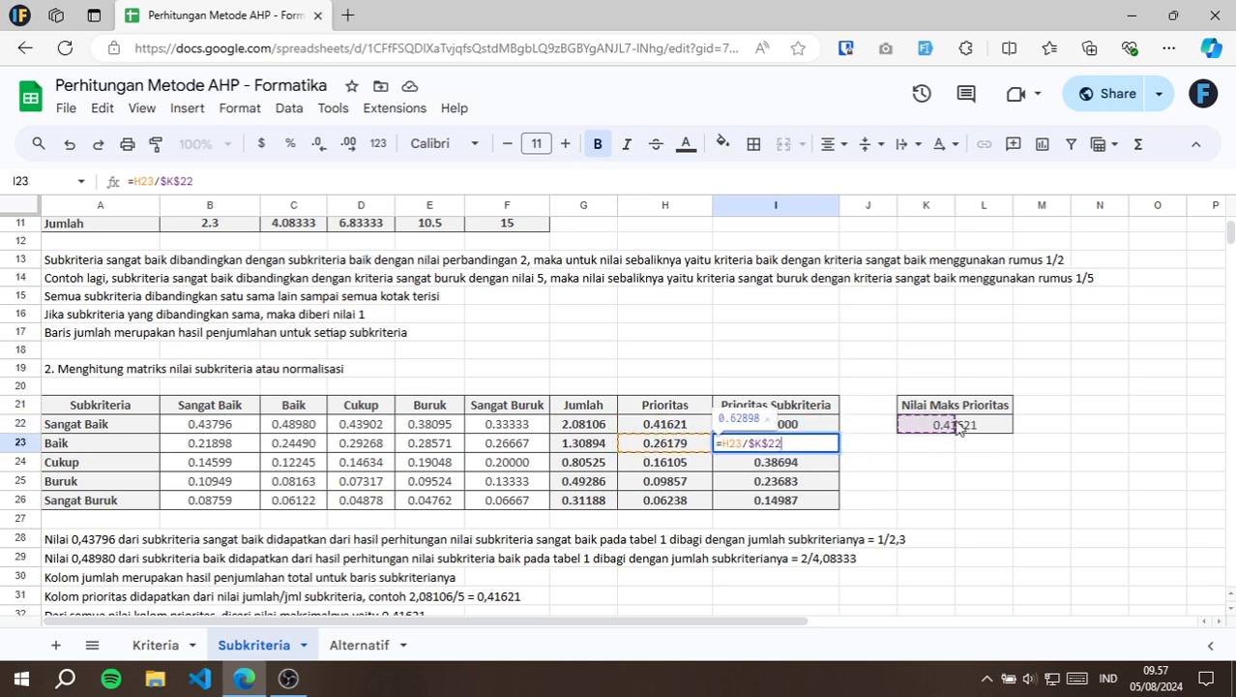
key(Escape)
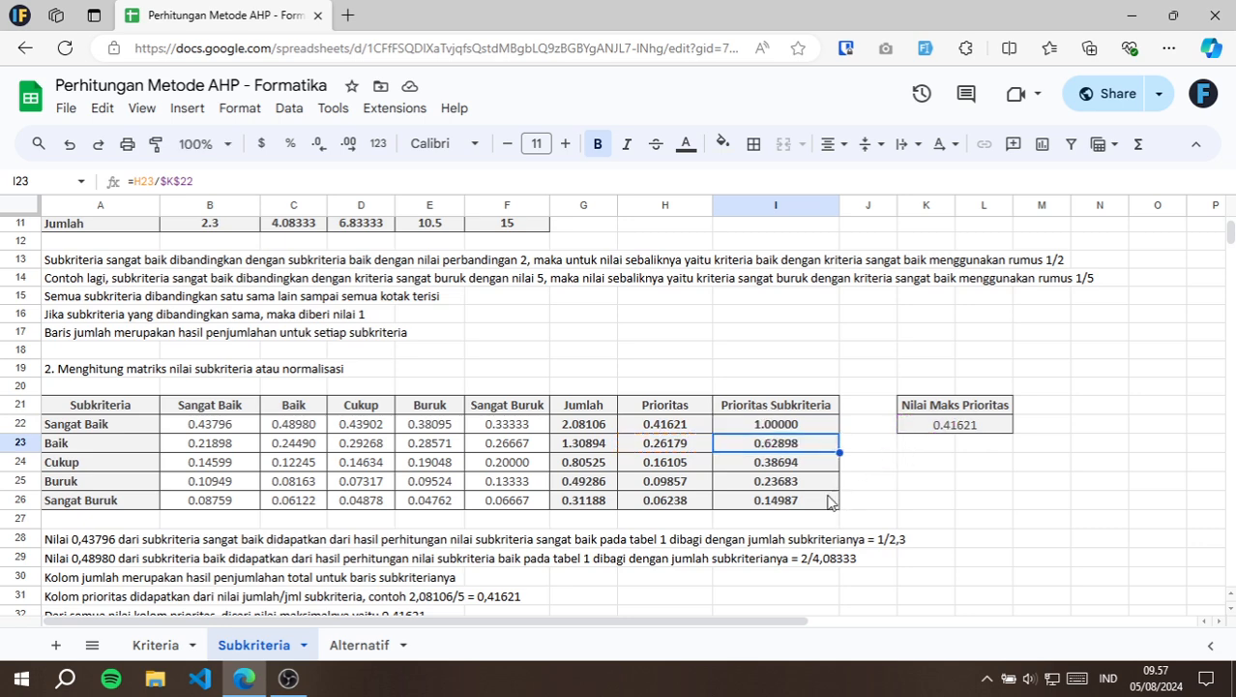
drag(827, 503, 806, 410)
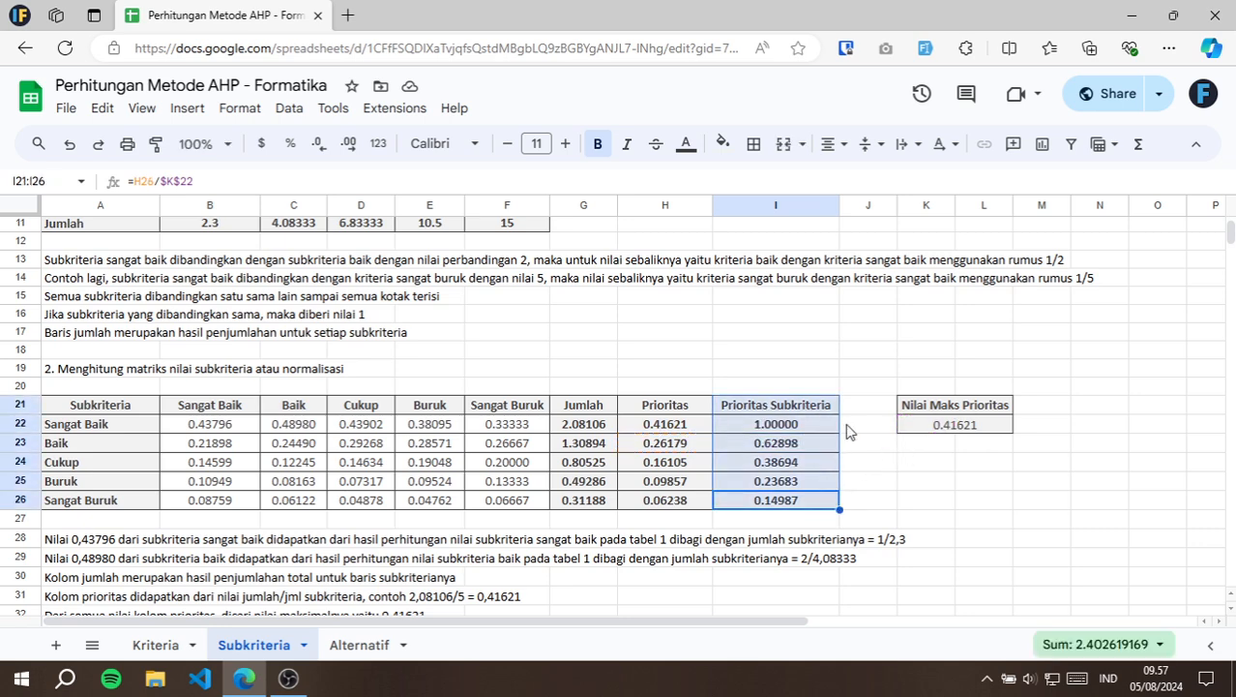
click(855, 429)
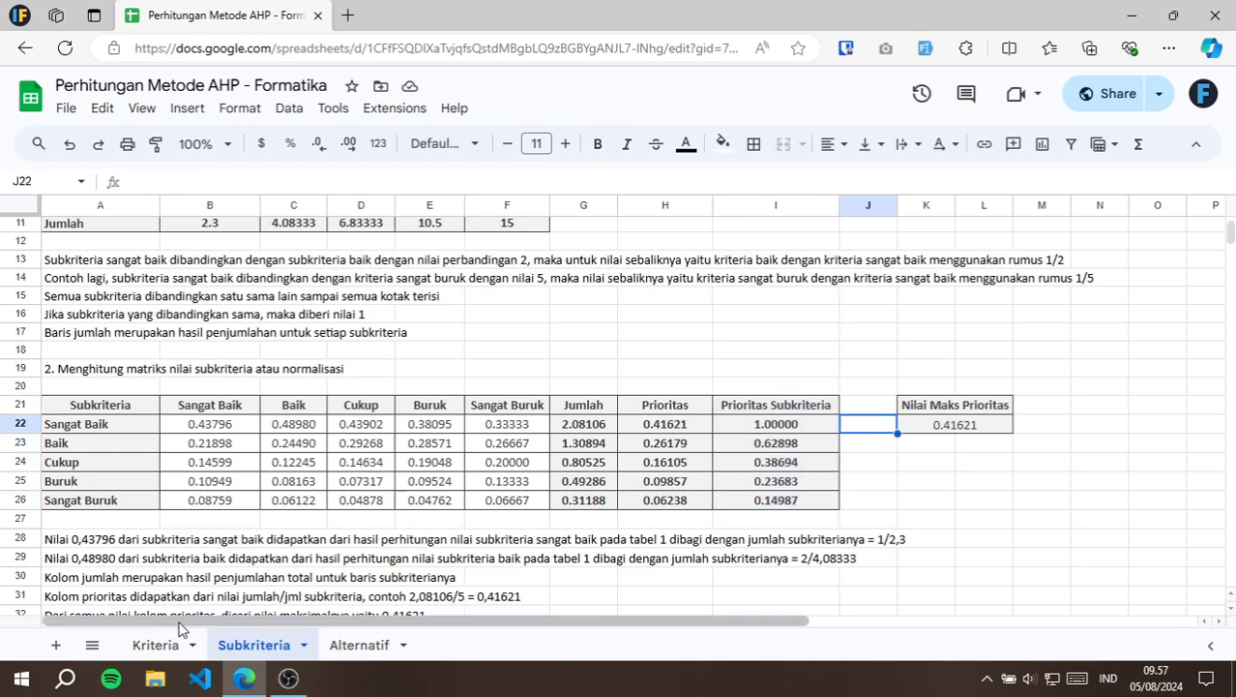
Compare the weight columns by highlighting Prioritas H21:H26 on the Kriteria sheet and Prioritas Subkriteria I21:I26 on the Subkriteria sheet.
click(155, 644)
scroll(652, 437, down, 3)
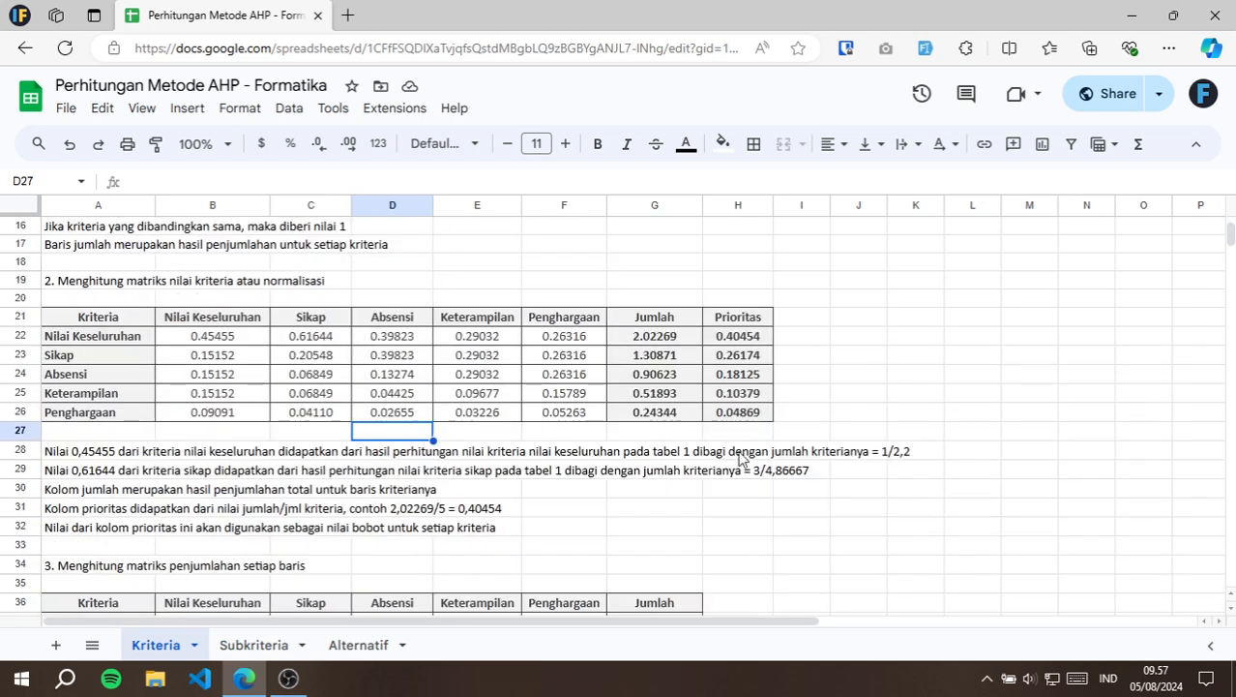
drag(757, 418, 753, 321)
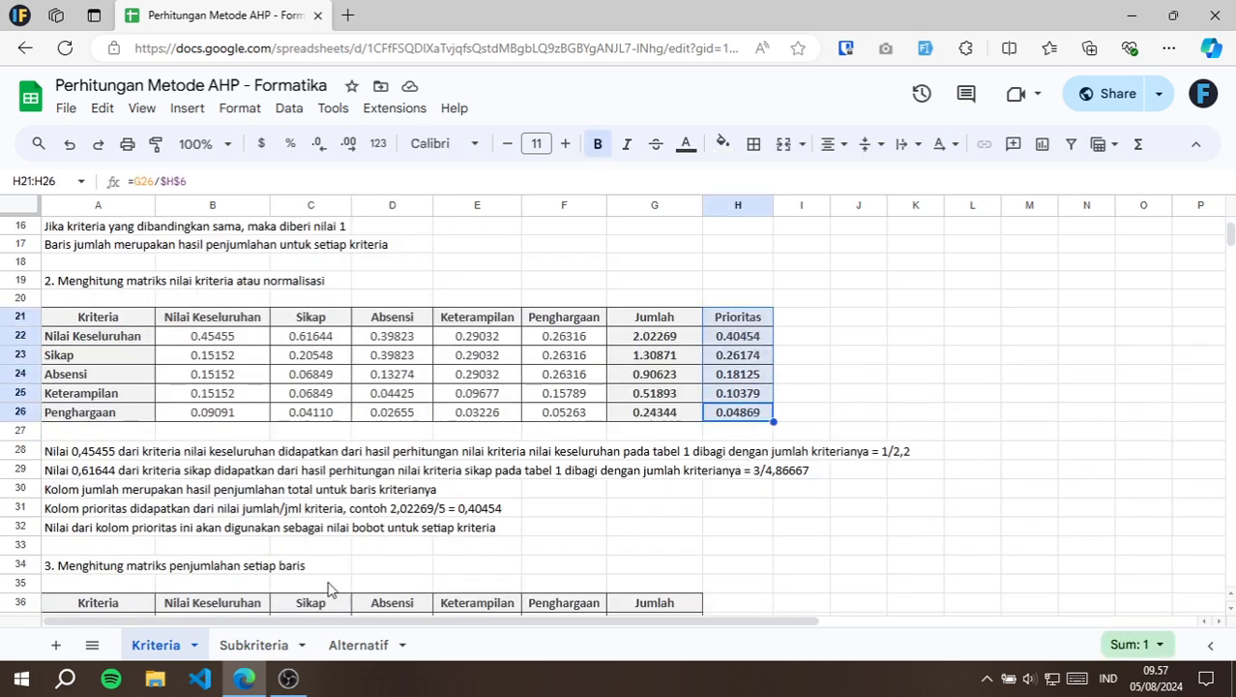
click(255, 644)
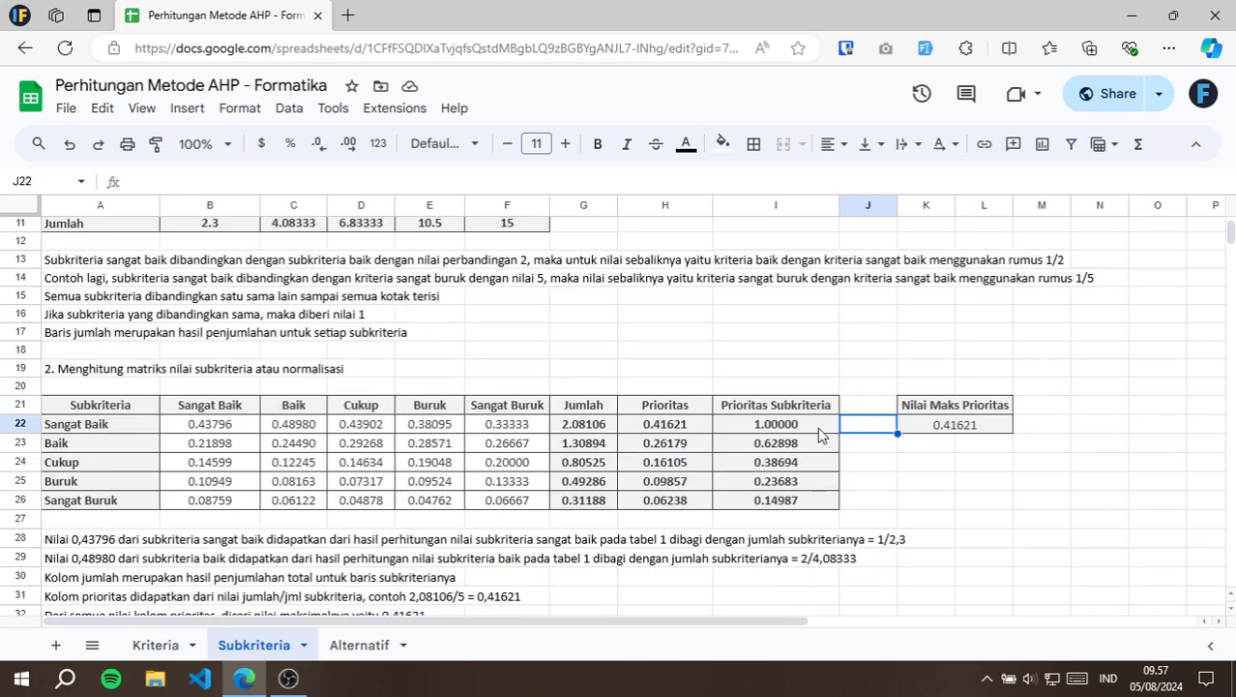
scroll(818, 429, down, 2)
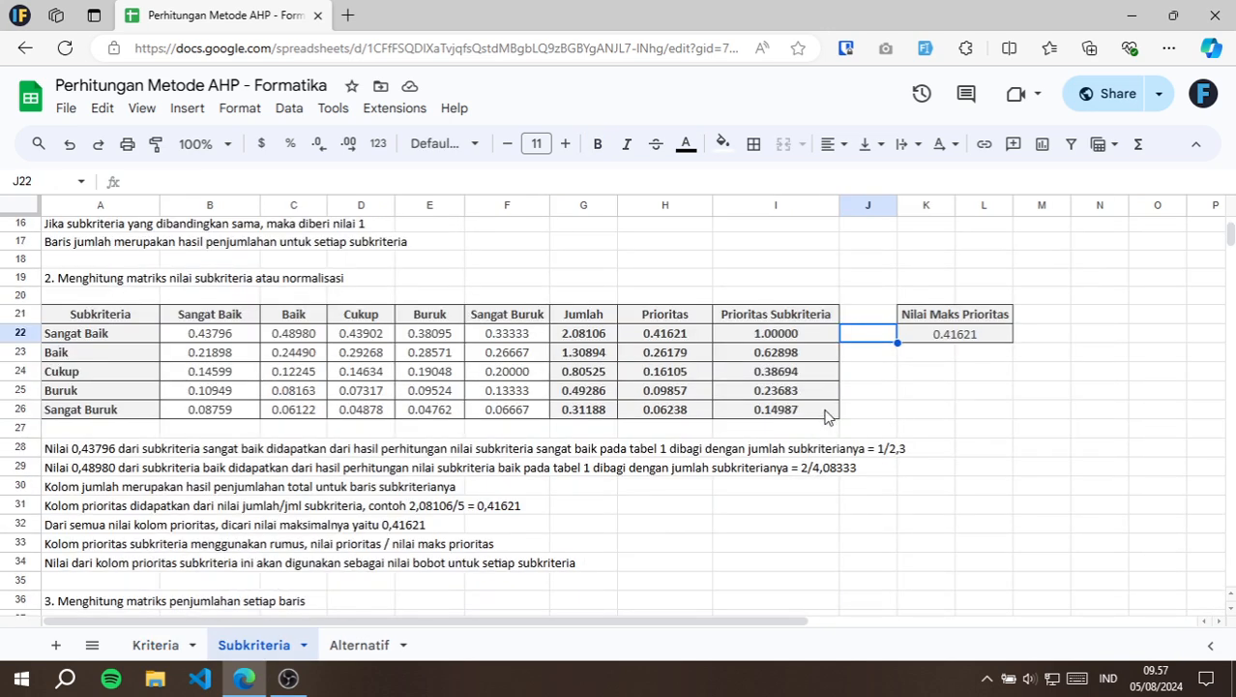
drag(828, 413, 786, 320)
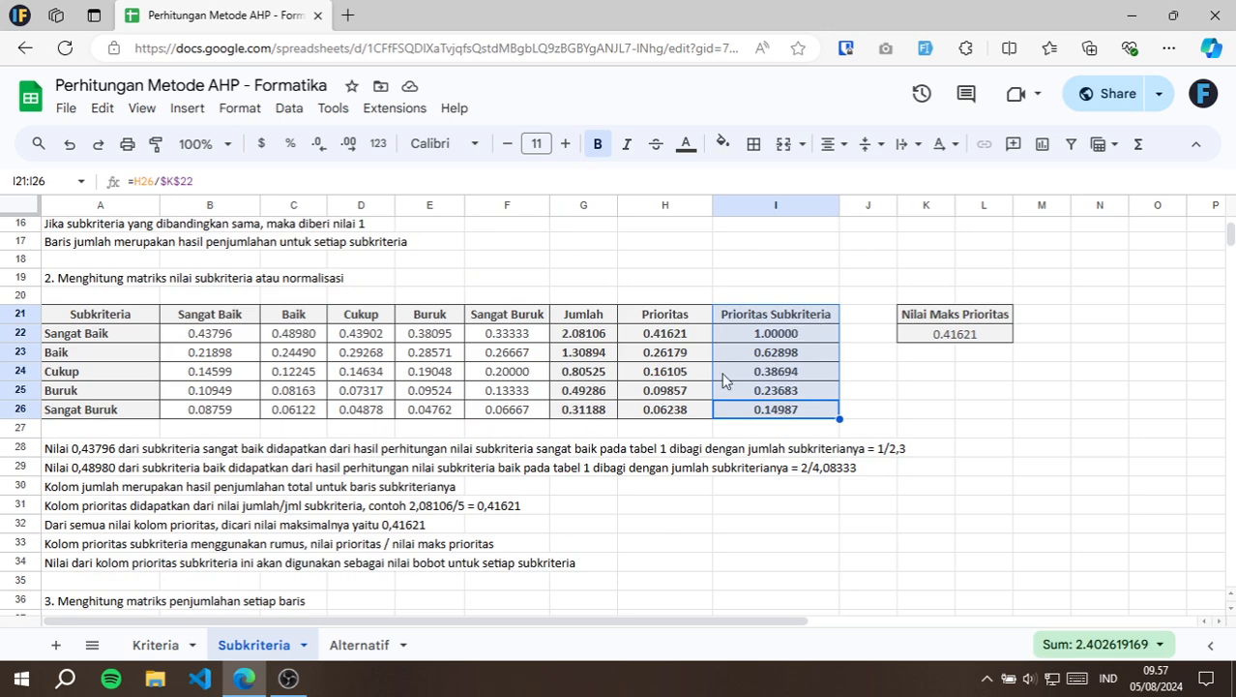
Go to section 3 of the Subkriteria sheet, the row-sum matrix, and select its heading in A36.
scroll(250, 380, down, 4)
scroll(200, 368, down, 2)
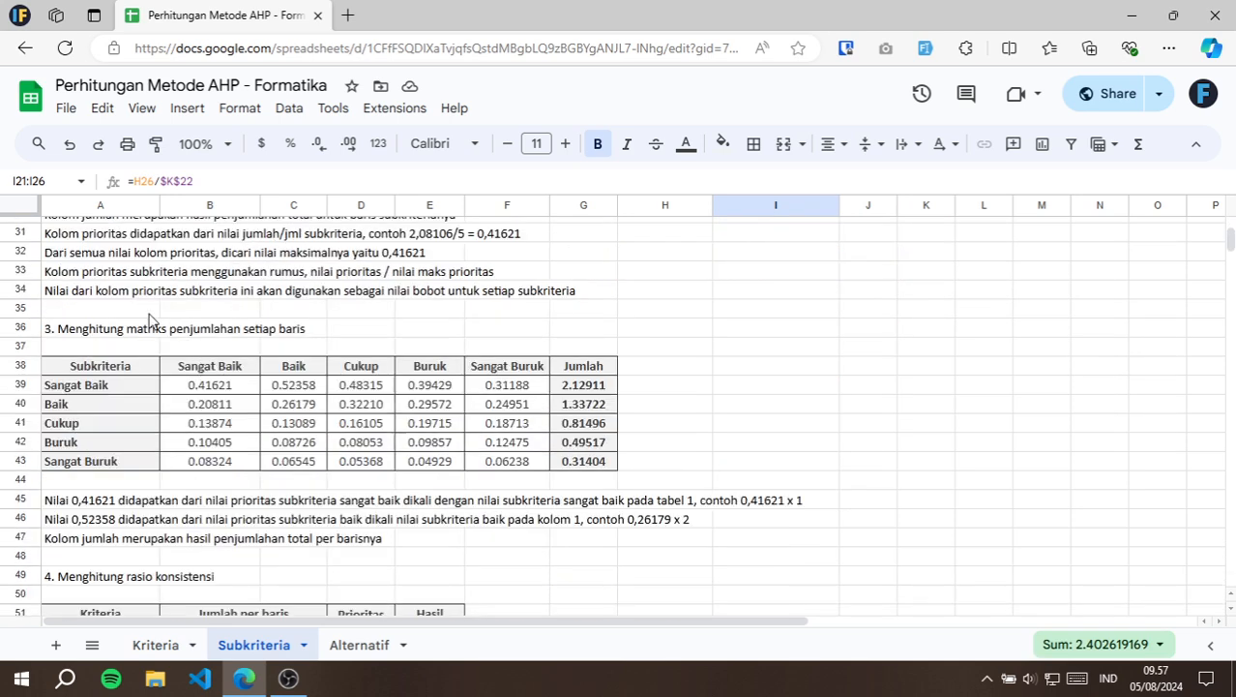
click(80, 331)
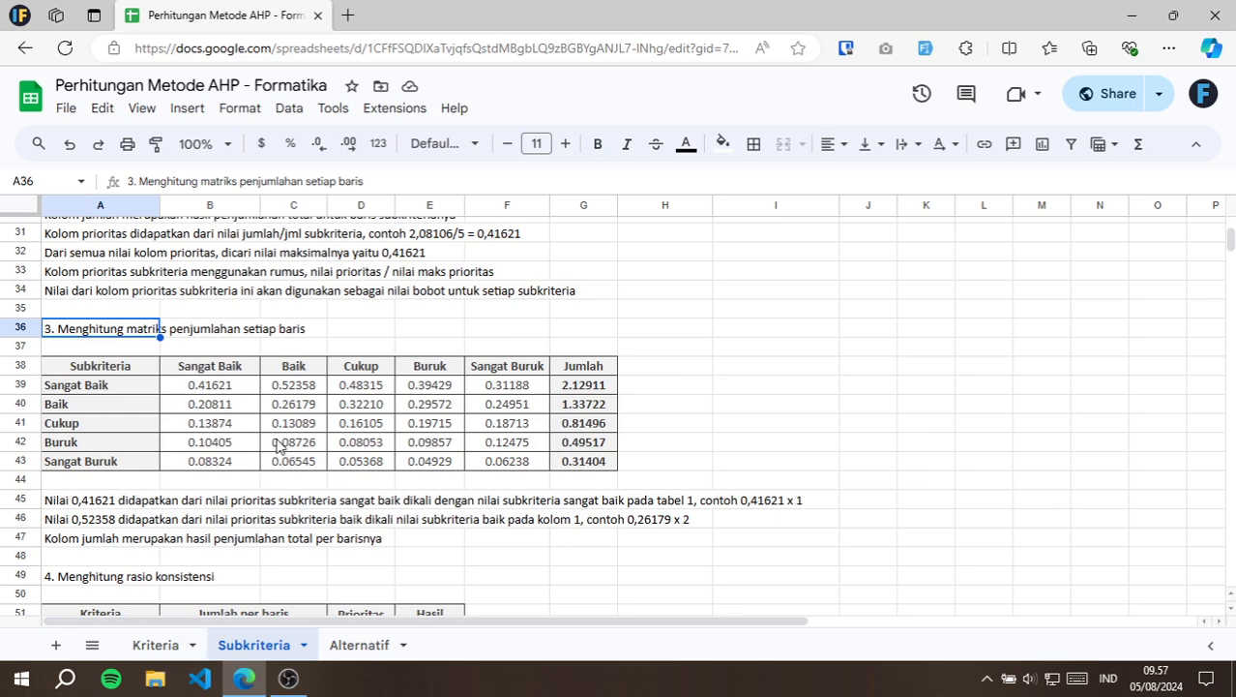
Review section 4 on the consistency ratio, from its heading in A49 to the lambda maks, CI and CR cells B59:B61.
scroll(241, 440, down, 5)
click(70, 310)
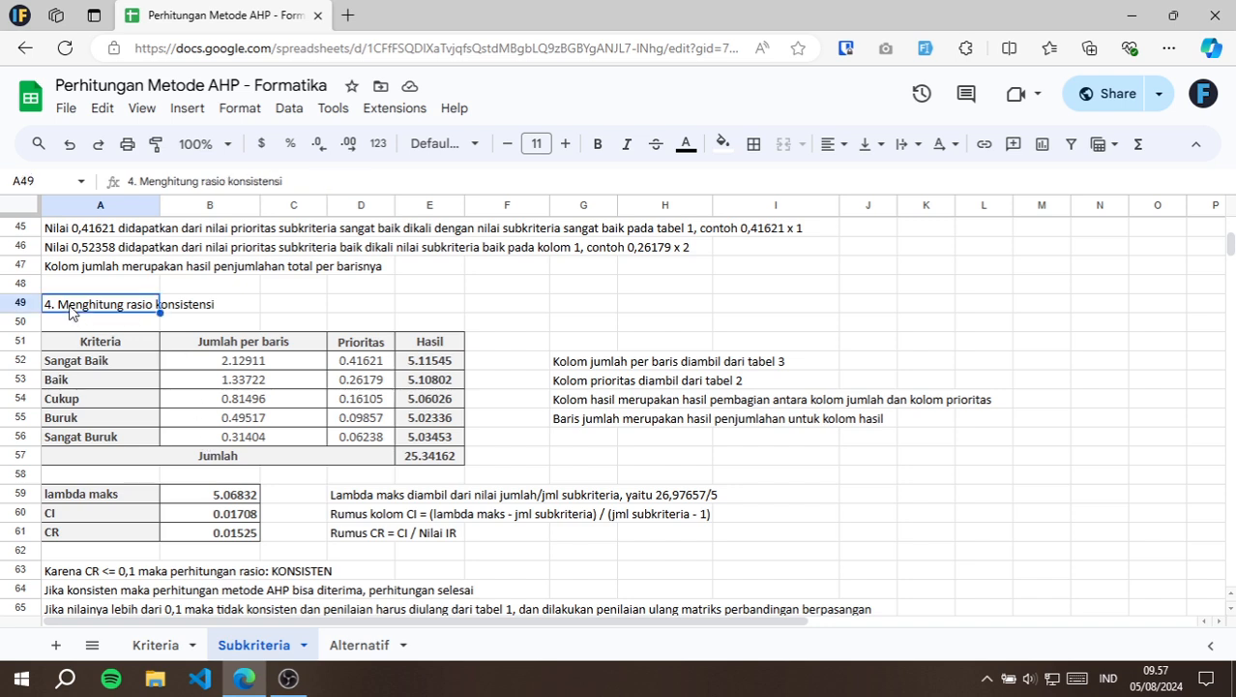
click(220, 493)
click(221, 513)
click(221, 532)
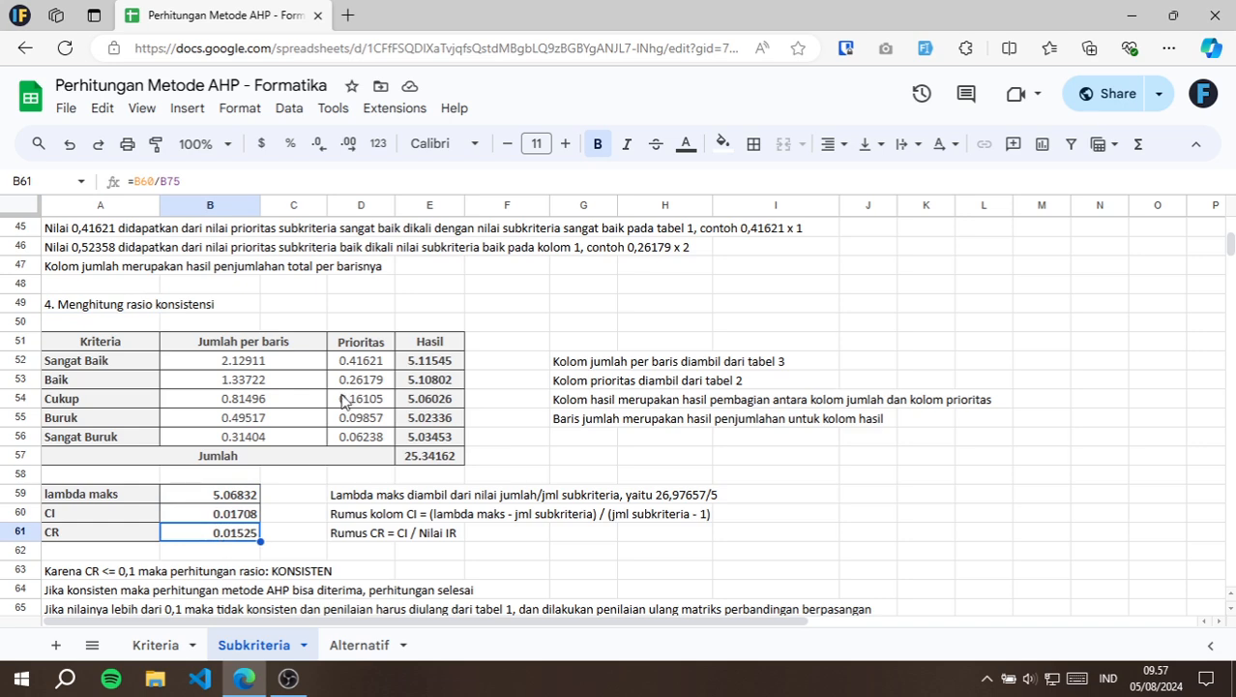
Look through the IR table below the consistency ratio and select the Nilai IR for five subcriteria in B75.
scroll(344, 392, down, 5)
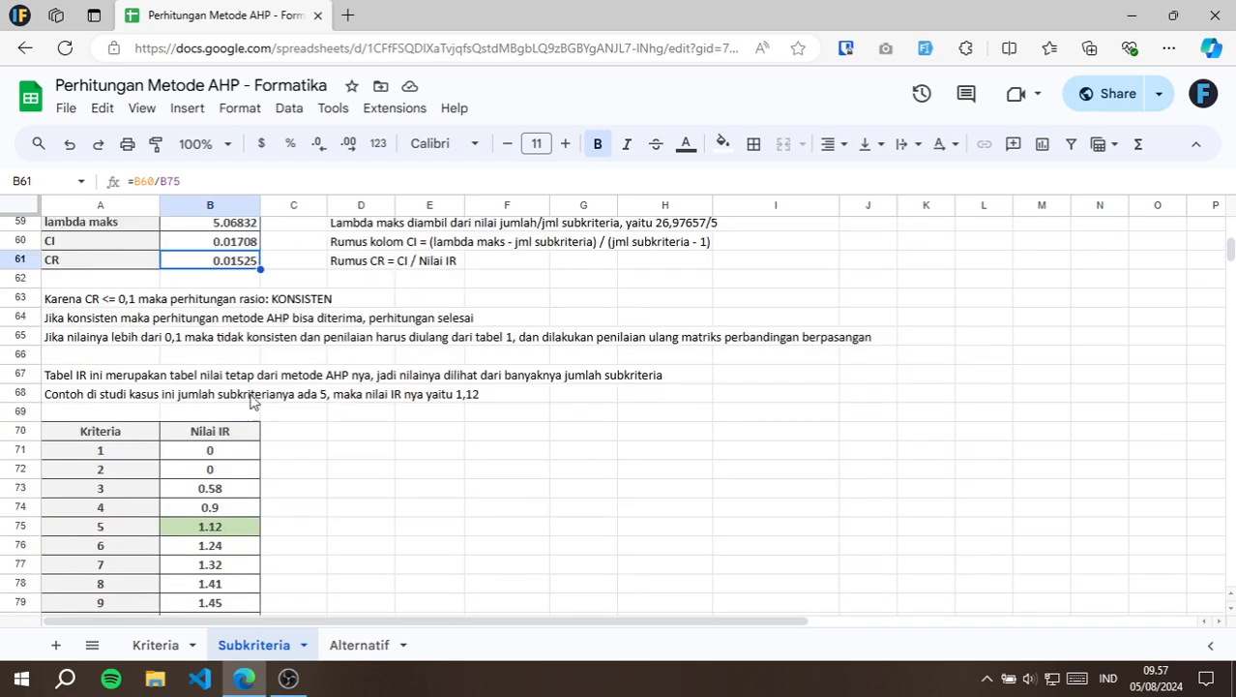
scroll(175, 465, down, 2)
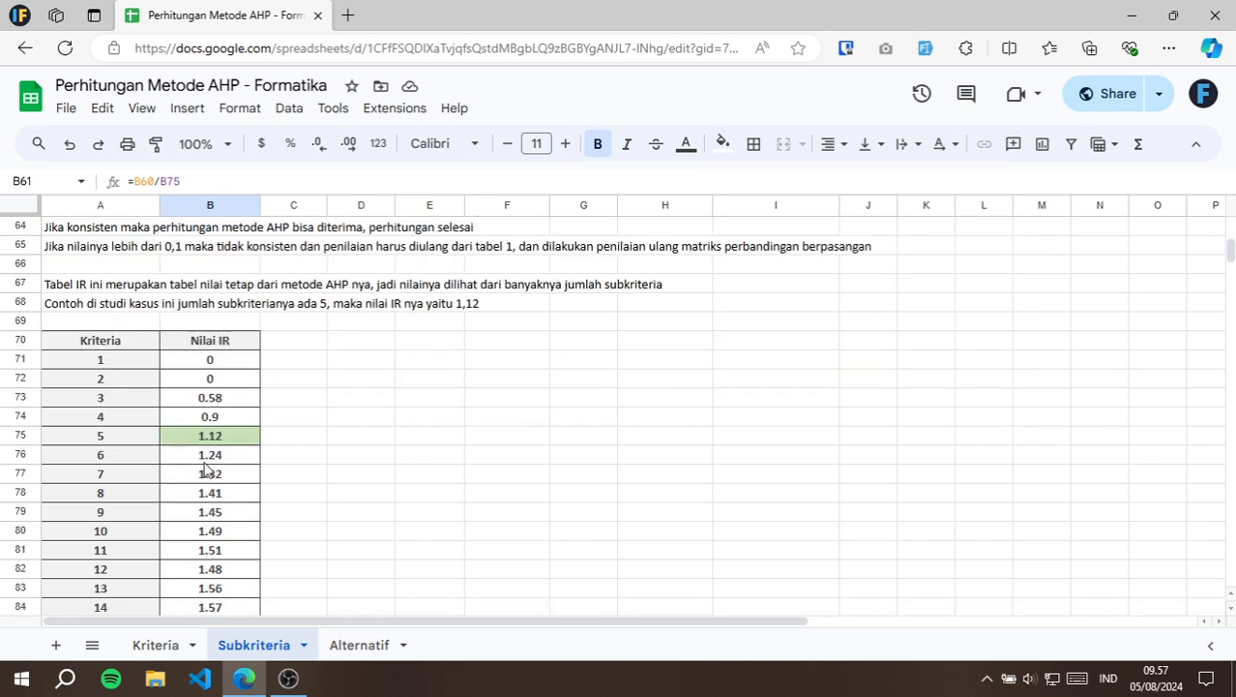
scroll(152, 443, down, 2)
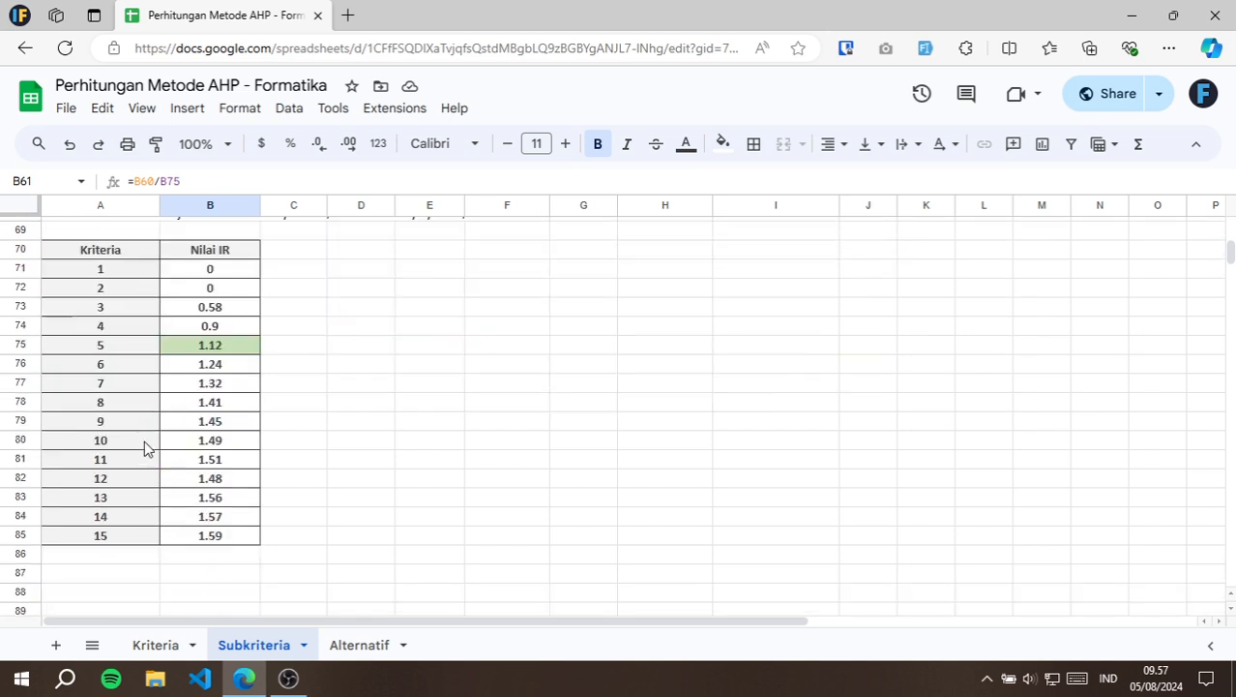
click(221, 354)
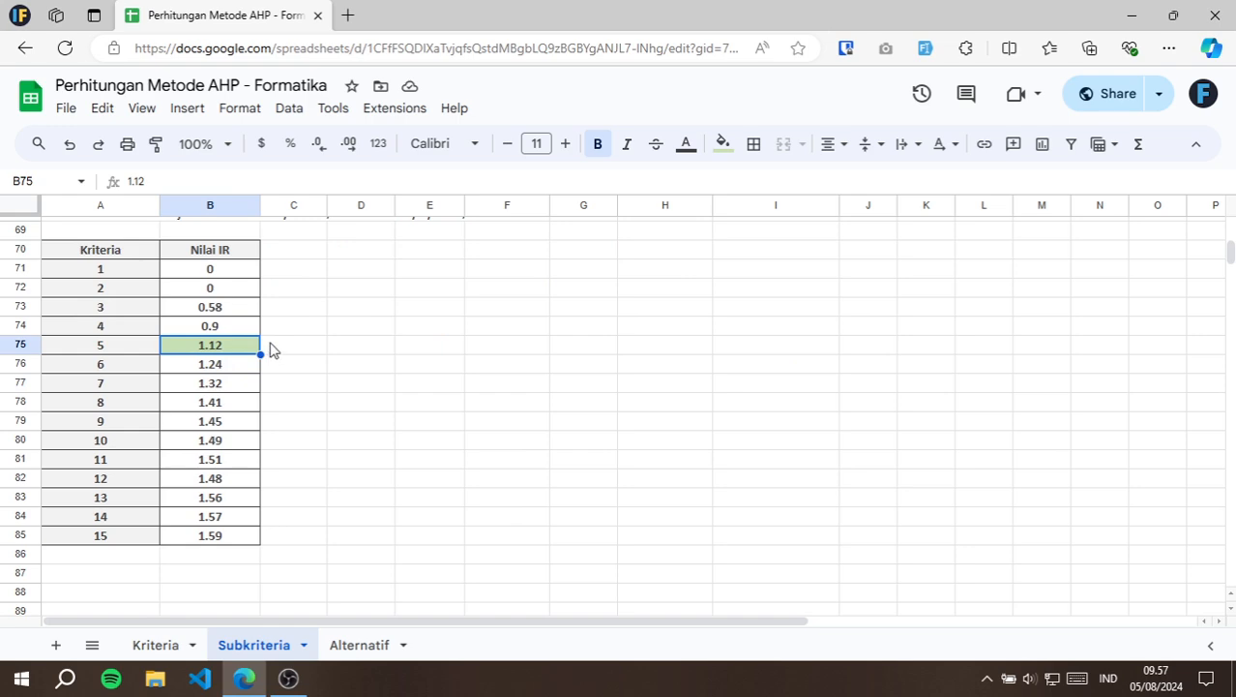
Look back over the Subkriteria calculations, and open the Alternatif sheet at its introductory note in A1.
scroll(306, 329, up, 6)
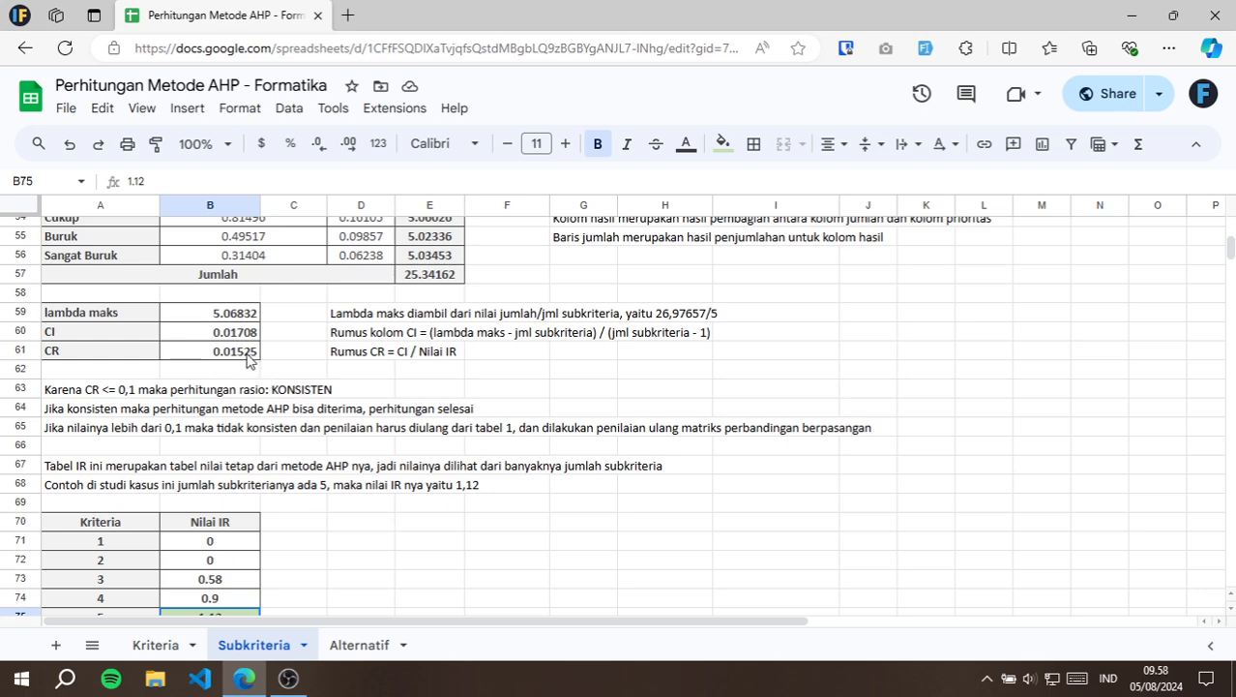
scroll(371, 375, up, 10)
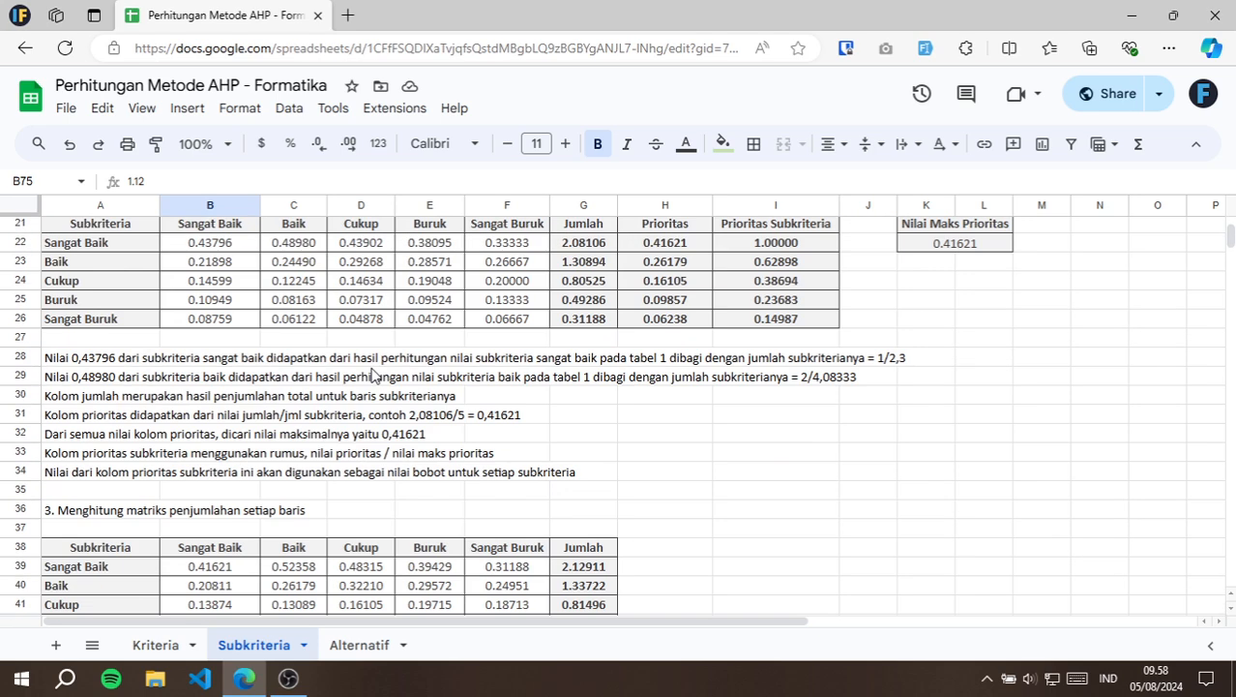
scroll(372, 375, up, 6)
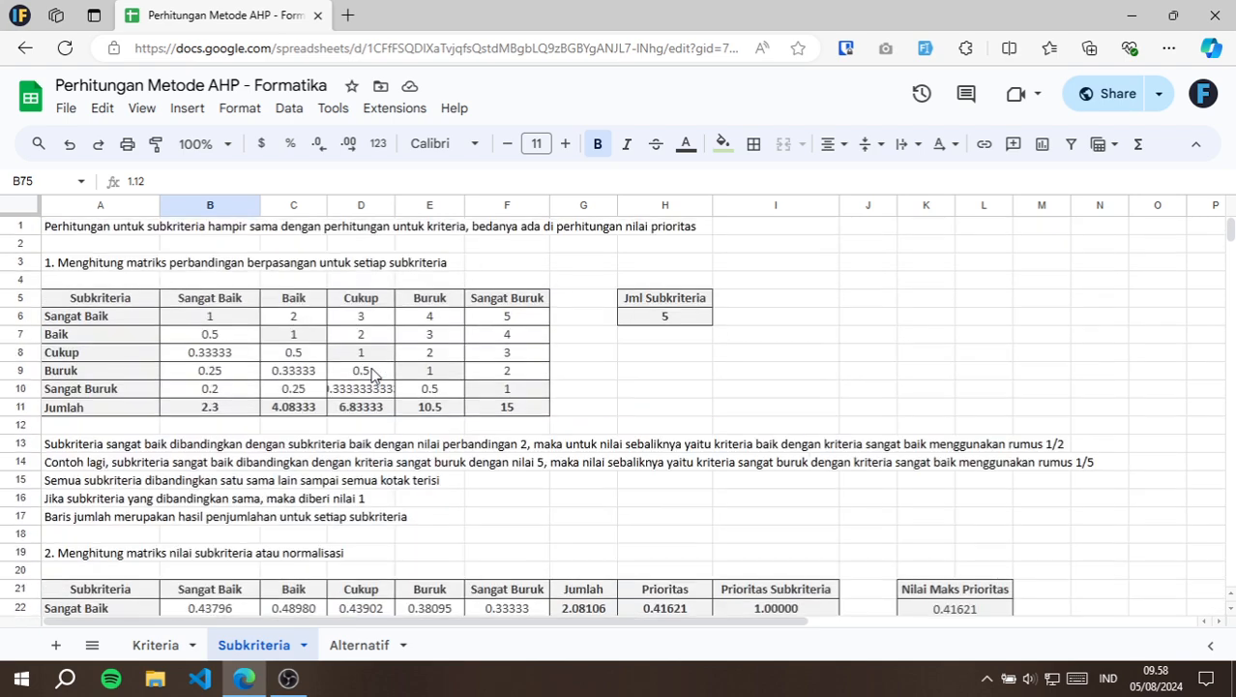
click(360, 646)
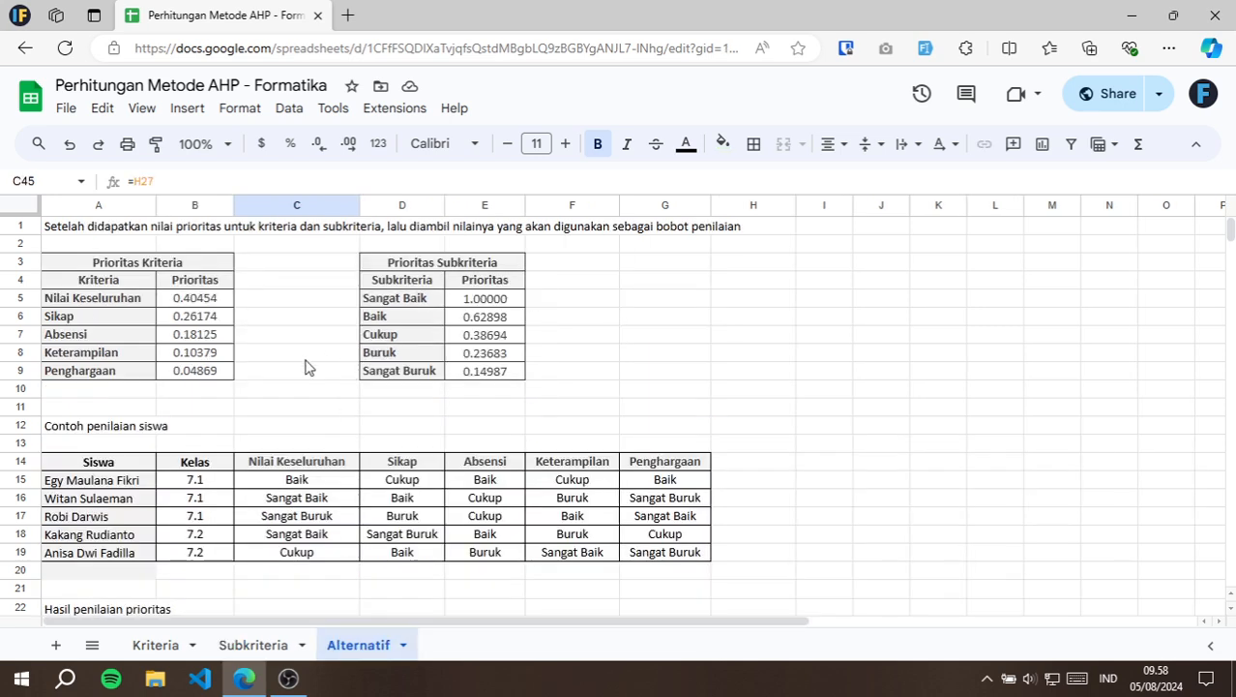
click(68, 230)
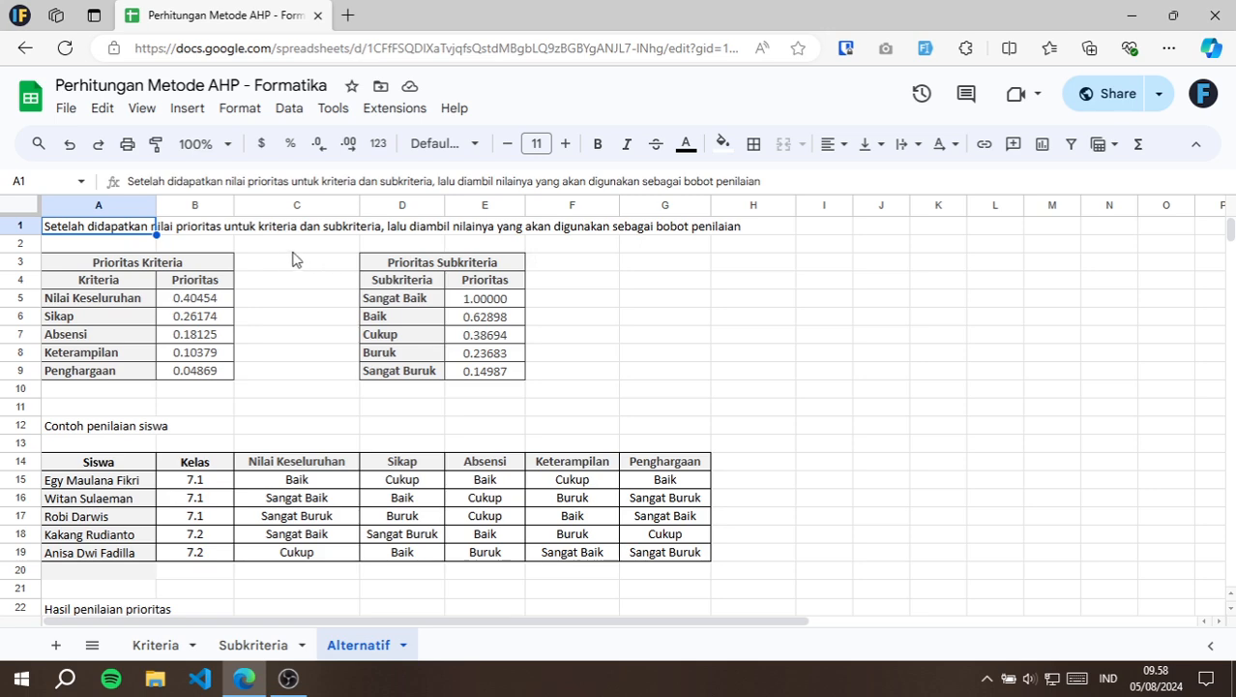
Compare the Prioritas Kriteria weights in B5:B9 of the Alternatif sheet with their source, the Prioritas column of the Kriteria sheet.
click(141, 268)
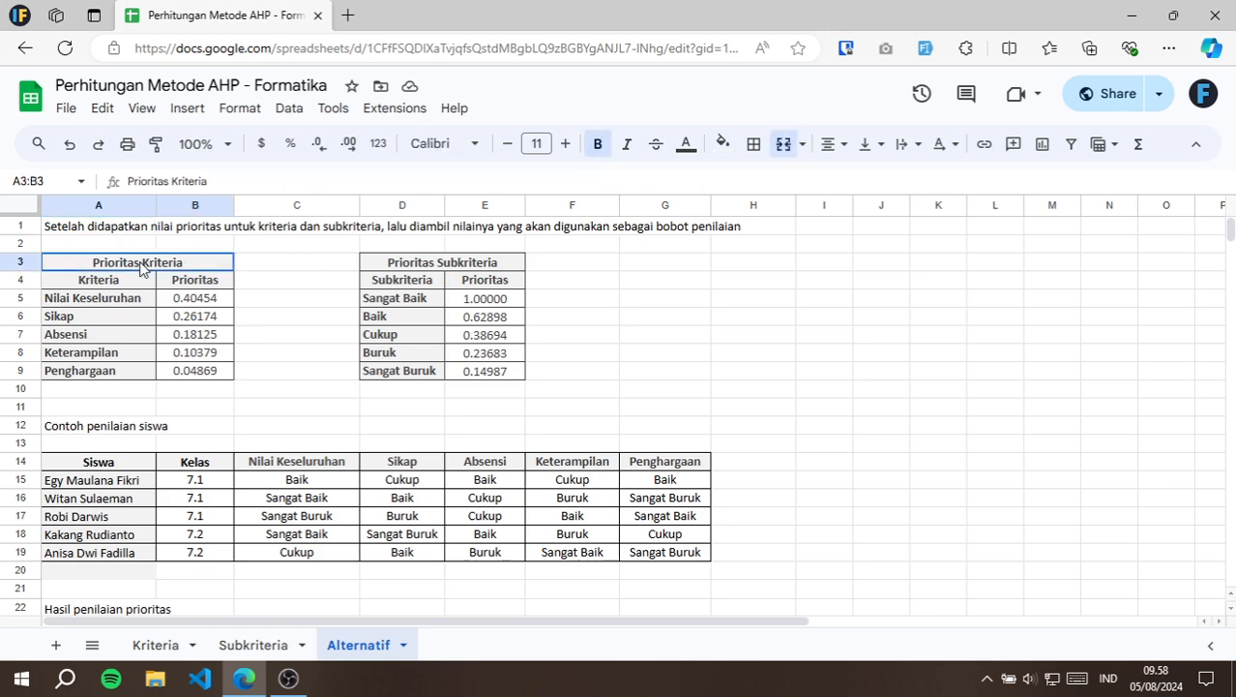
drag(123, 300, 106, 373)
click(215, 306)
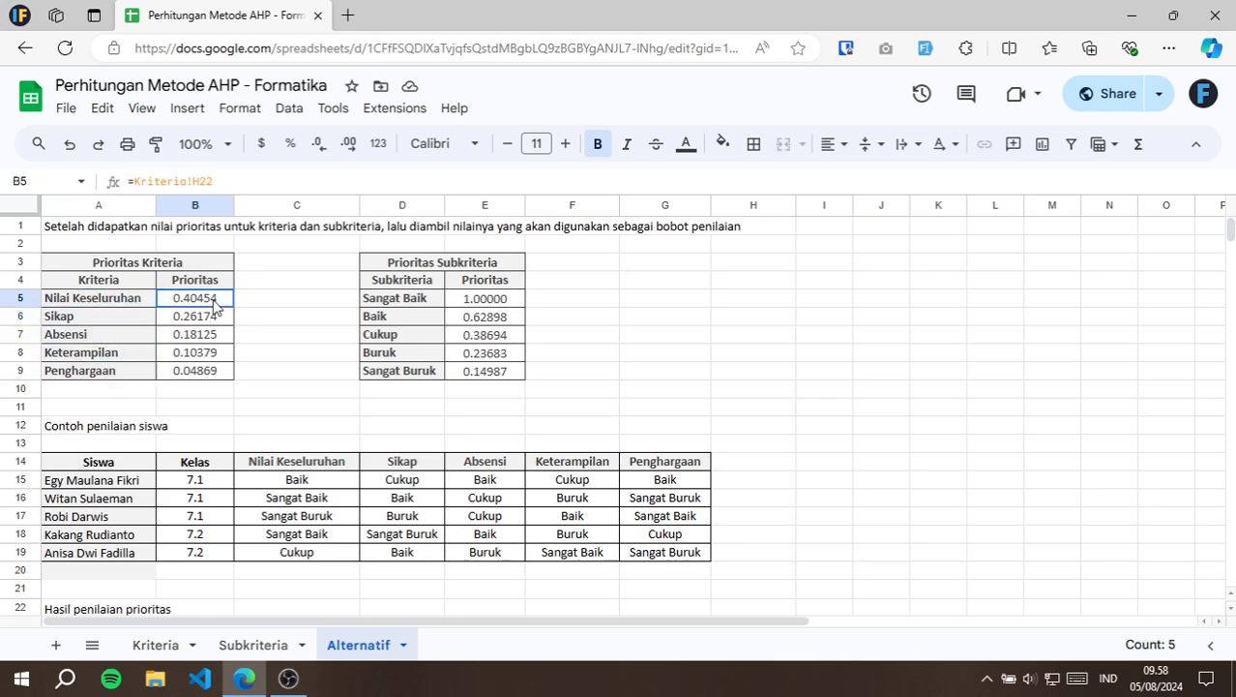
drag(215, 306, 217, 377)
click(155, 645)
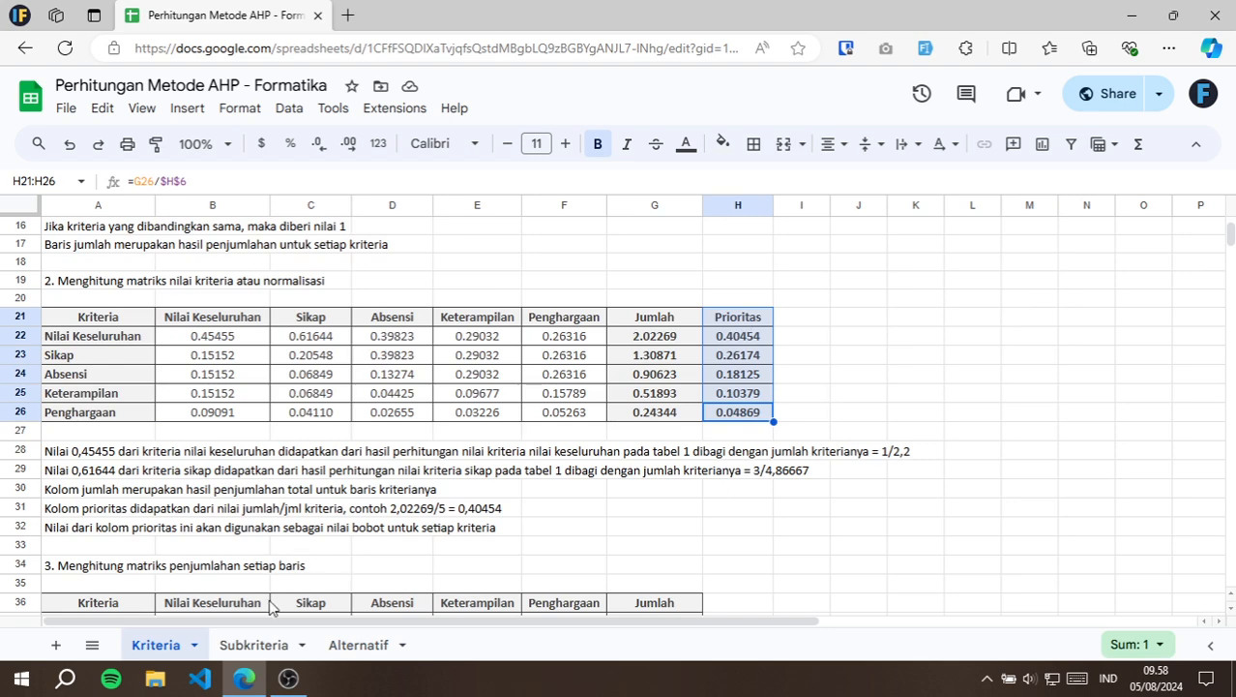
click(353, 645)
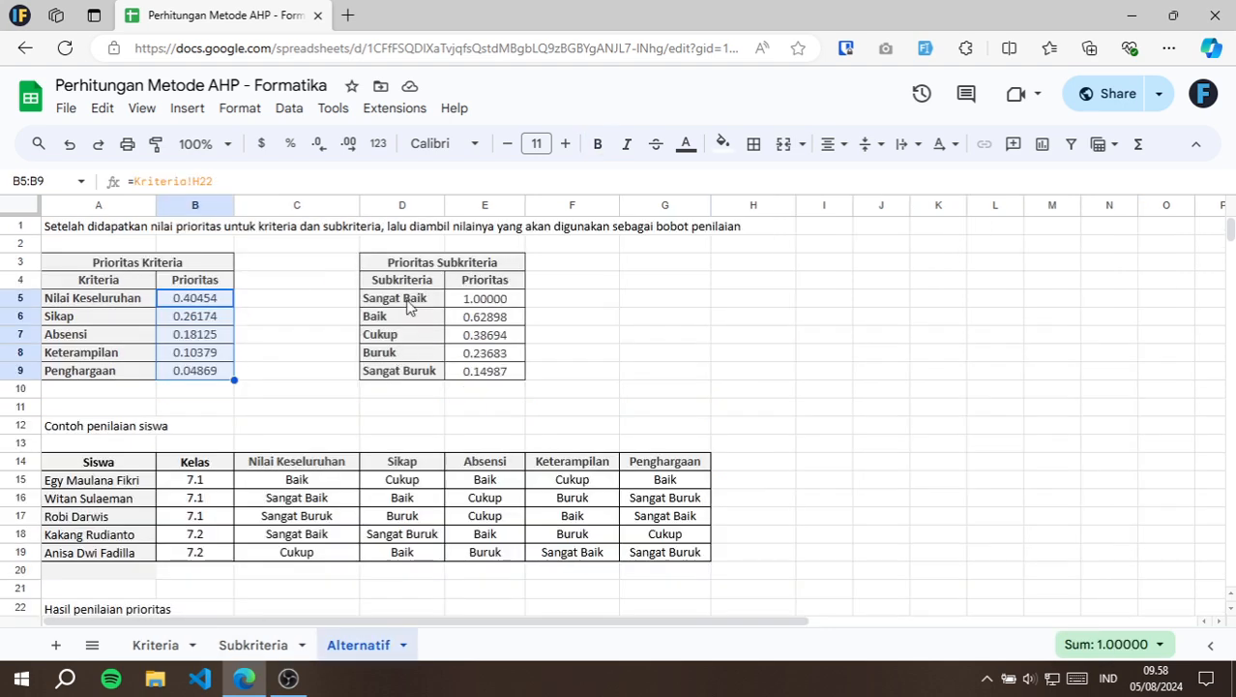
Trace the Prioritas Subkriteria weights in E5:E9 back to the Subkriteria sheet's I21:I26 column, and return to the Alternatif sheet.
drag(415, 302, 404, 372)
drag(502, 303, 504, 379)
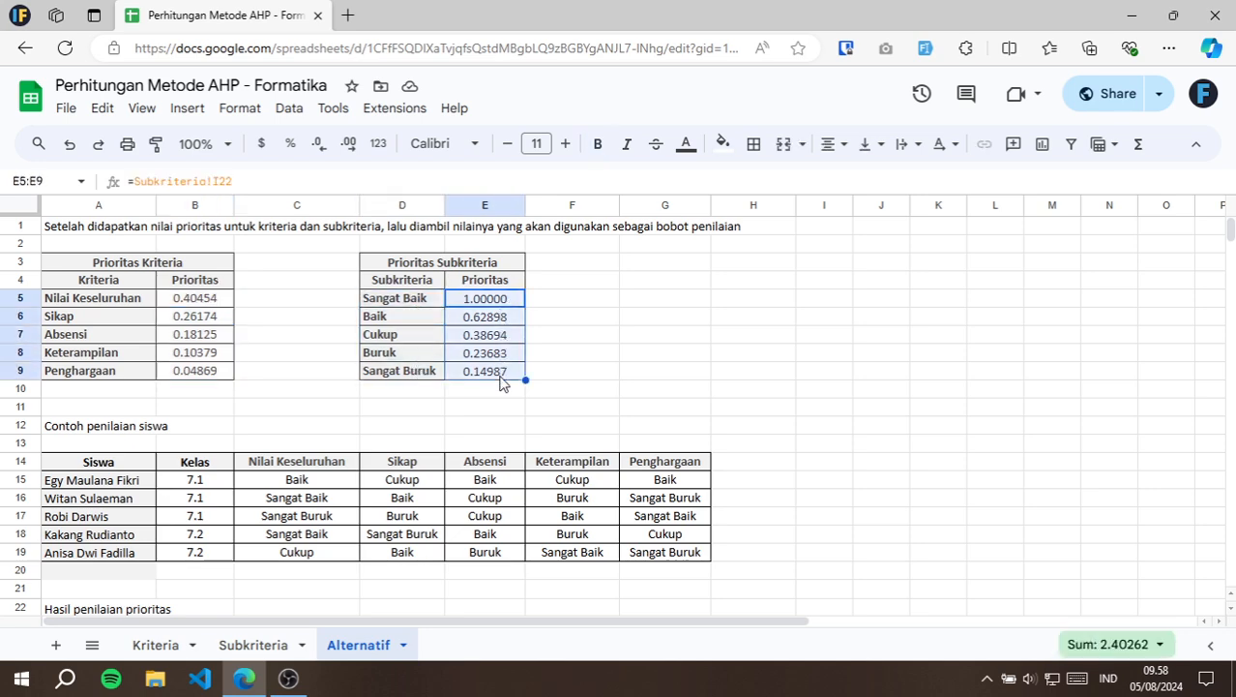
click(255, 646)
scroll(750, 401, down, 5)
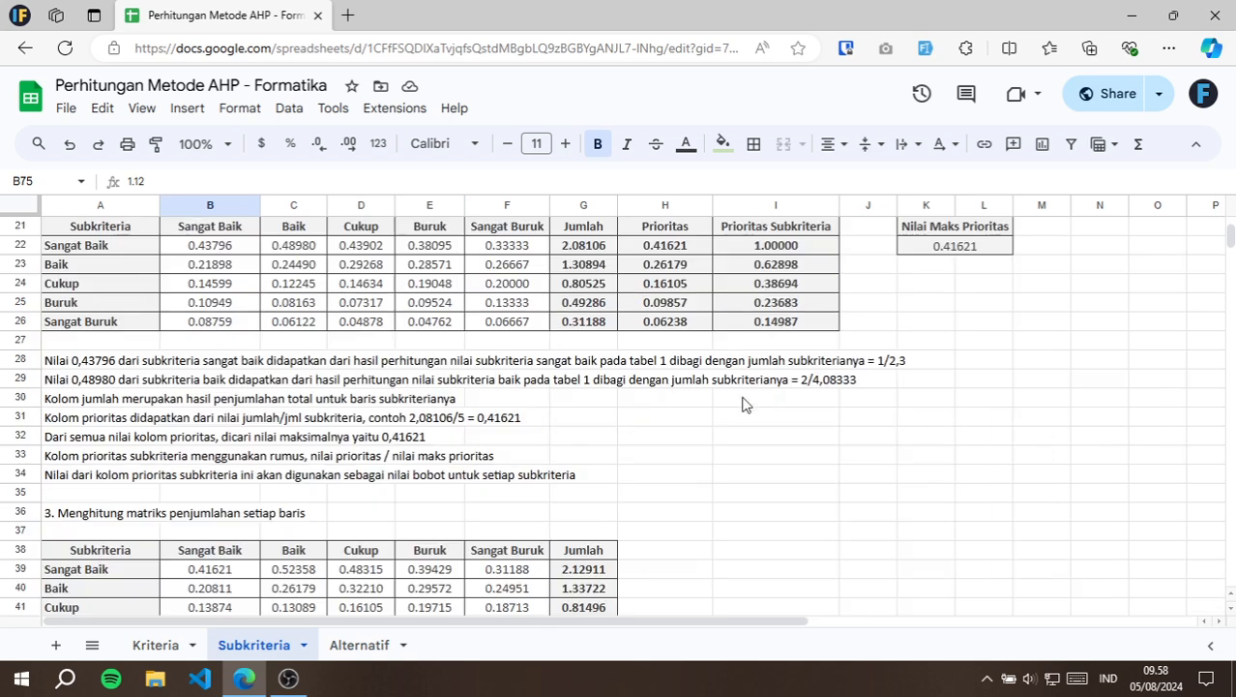
drag(821, 419, 811, 320)
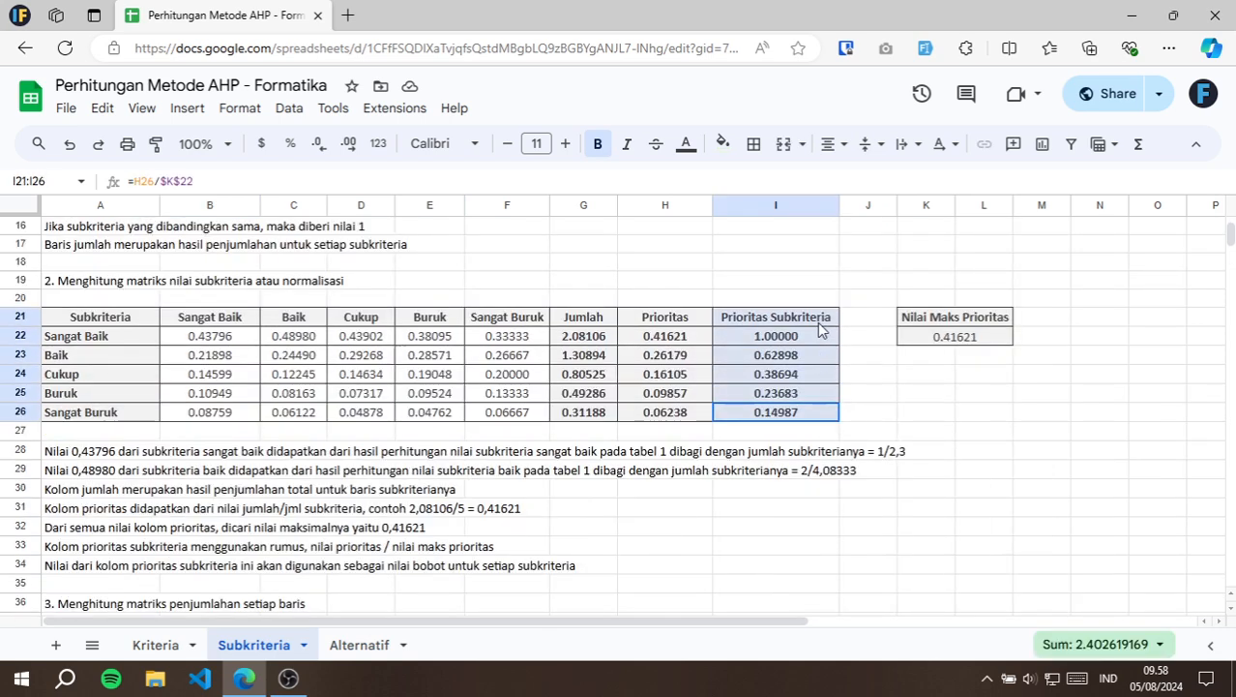
click(356, 646)
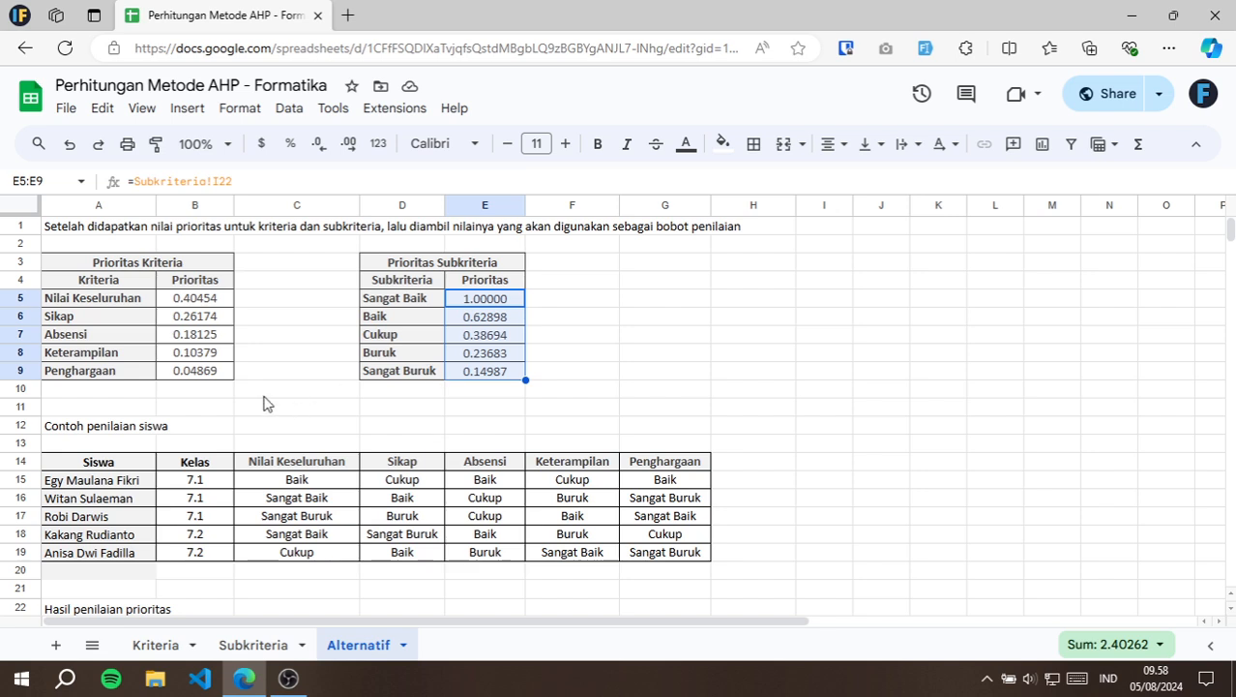
Go through the Contoh penilaian siswa table: its heading, the criteria headers C14:G14 and the ratings of the first two students.
click(69, 429)
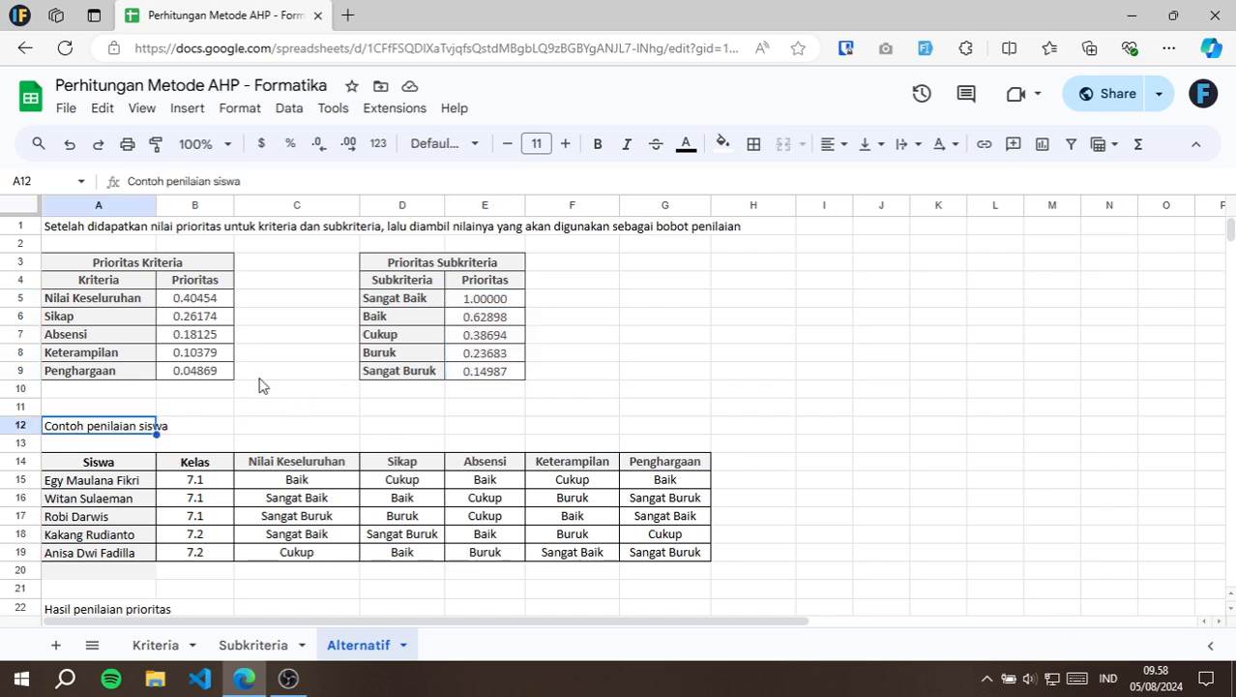
click(95, 484)
click(200, 484)
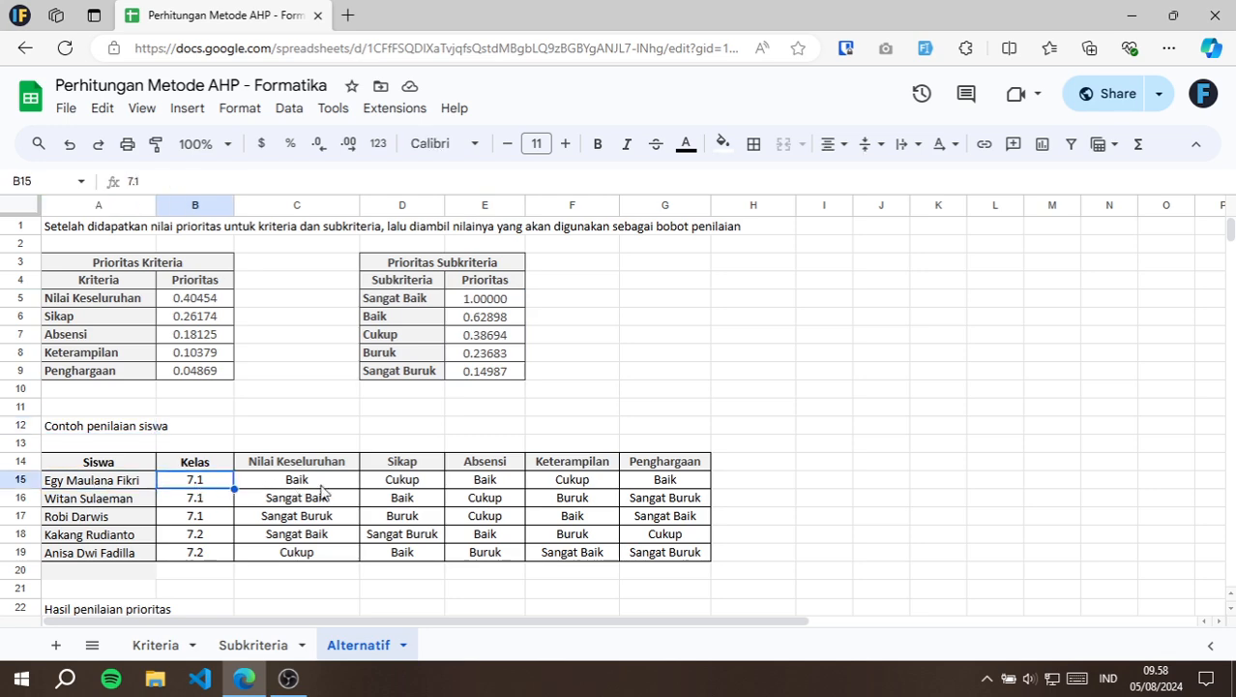
drag(324, 464, 682, 472)
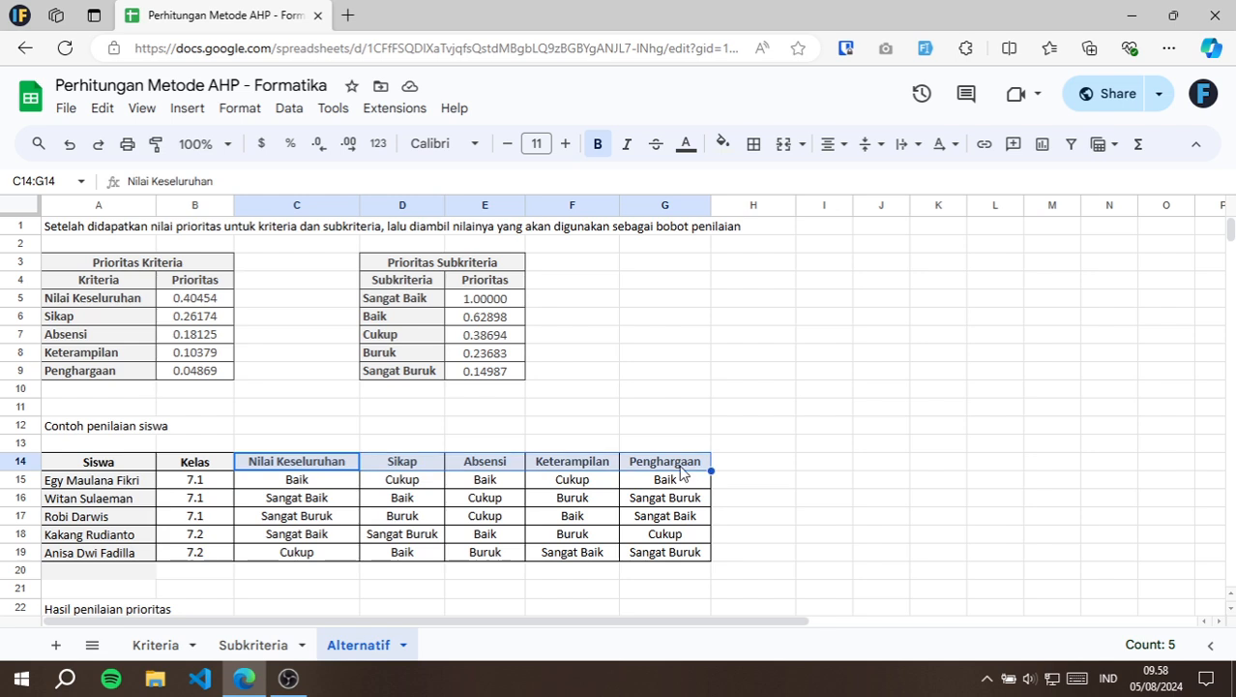
click(312, 482)
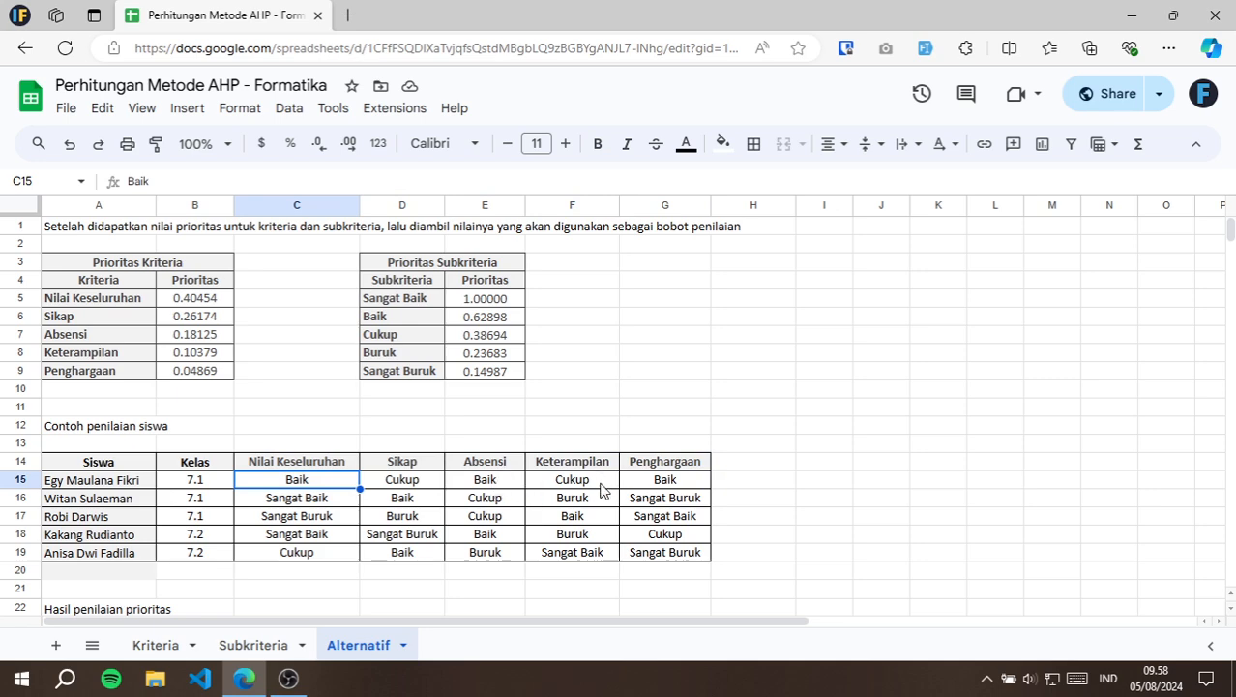
click(669, 483)
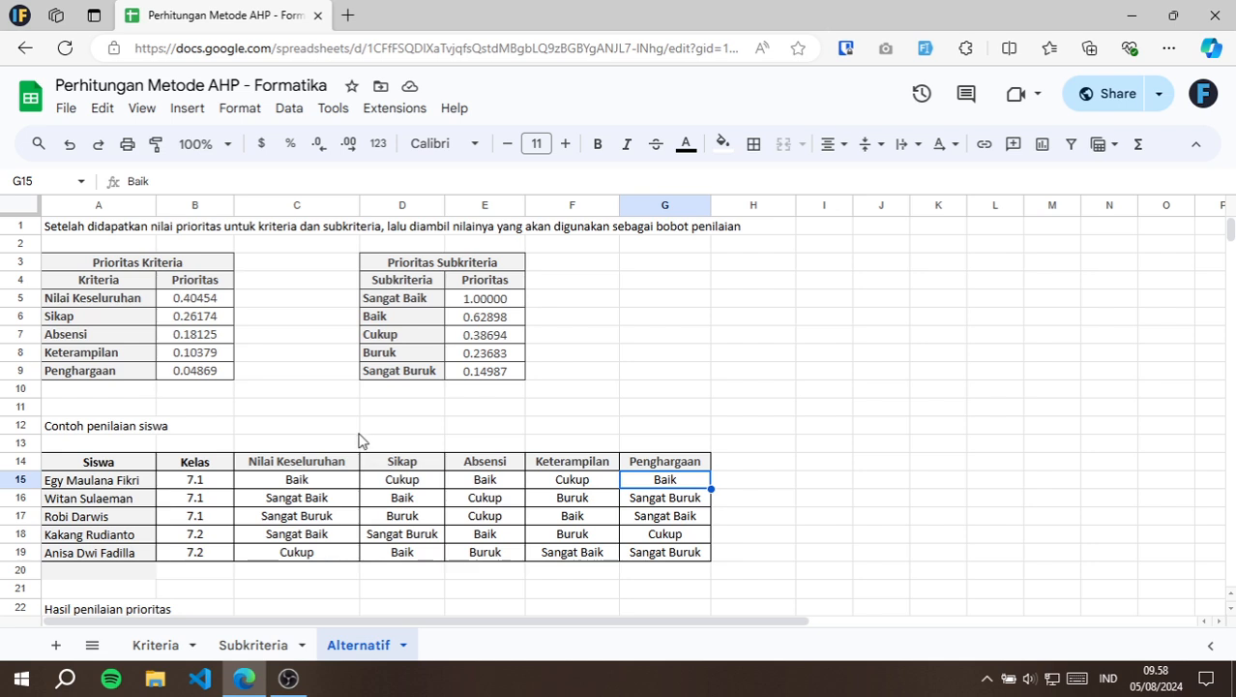
click(320, 501)
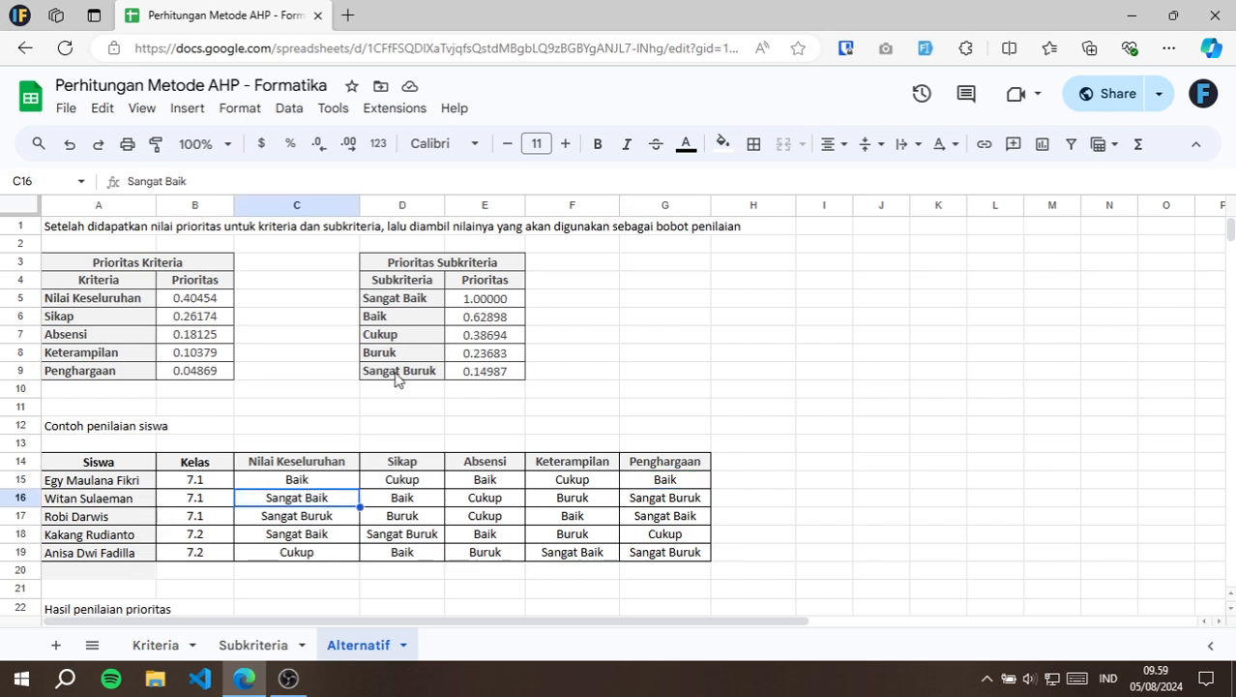
Look over the Hasil penilaian prioritas table, selecting its first student and the Nilai Keseluruhan and Siswa headers.
scroll(286, 379, down, 3)
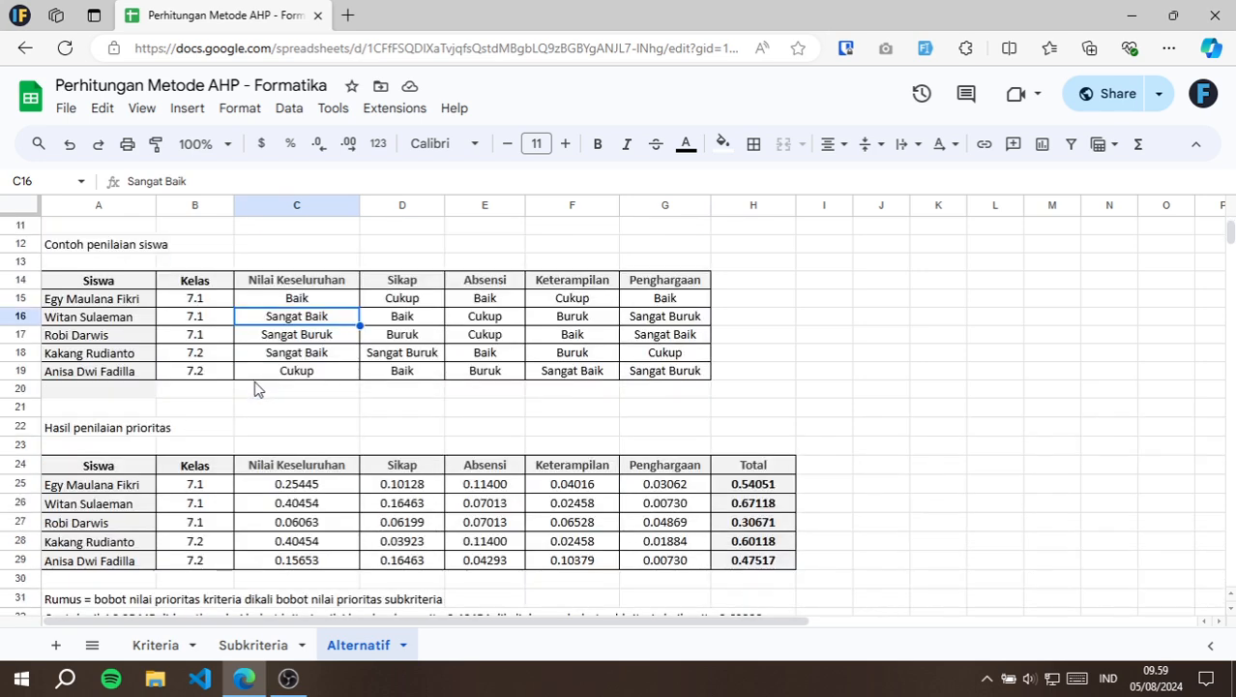
click(92, 486)
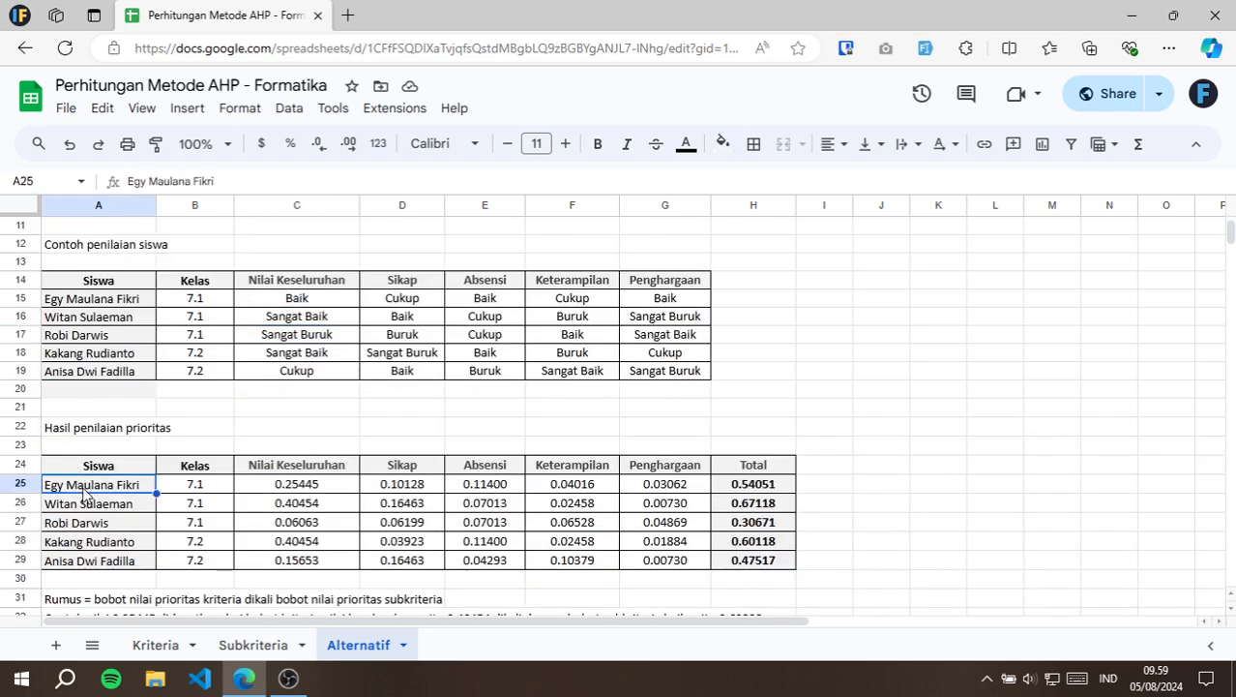
click(316, 470)
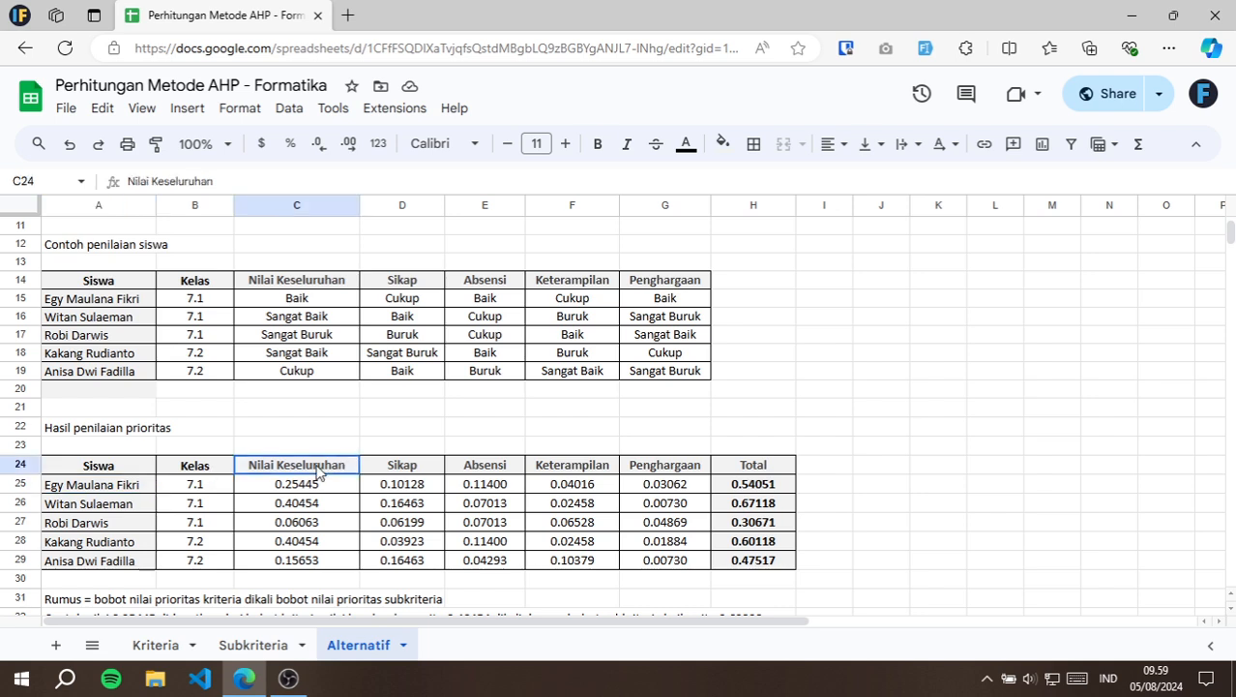
click(123, 468)
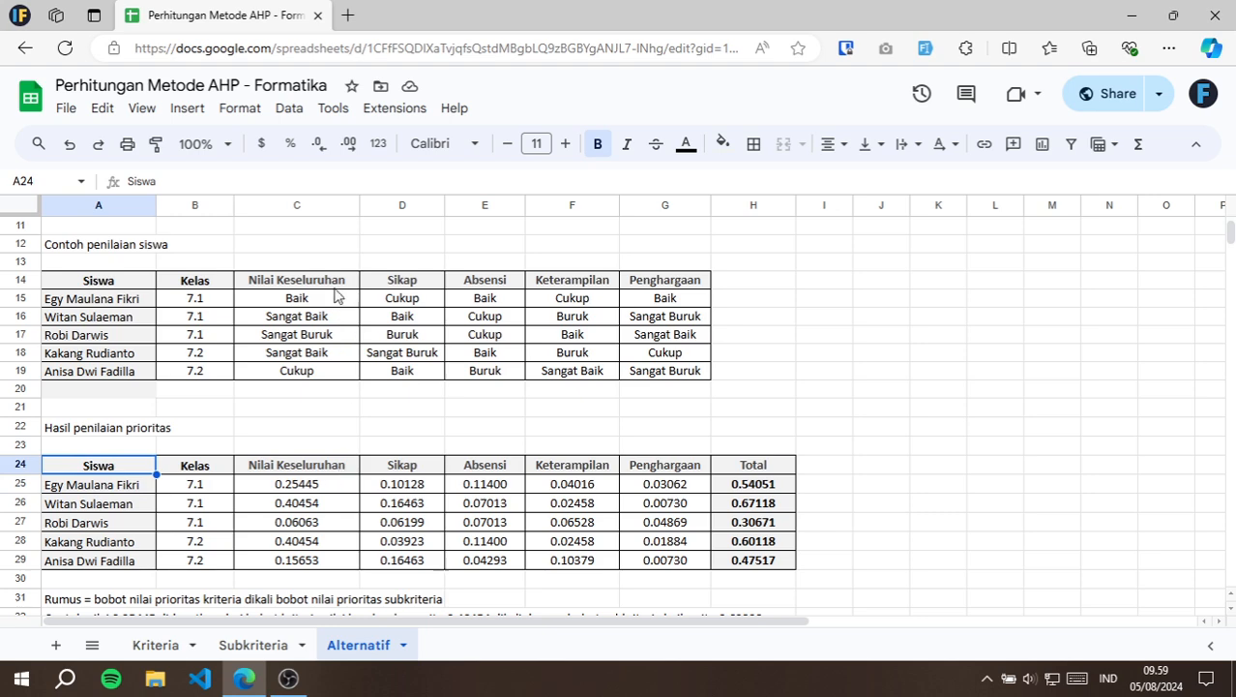
Inspect the first student's Nilai Keseluruhan rating in C15 and the cells referenced by the score formula in C25, leaving it unedited.
click(291, 277)
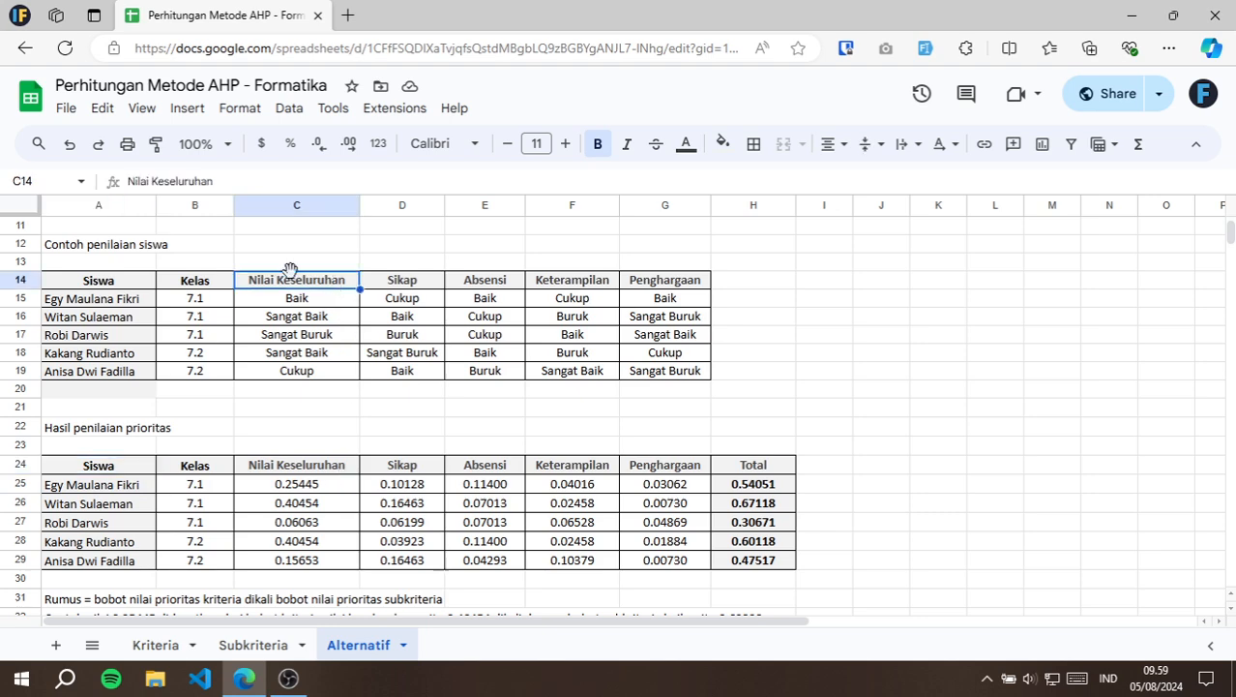
click(327, 298)
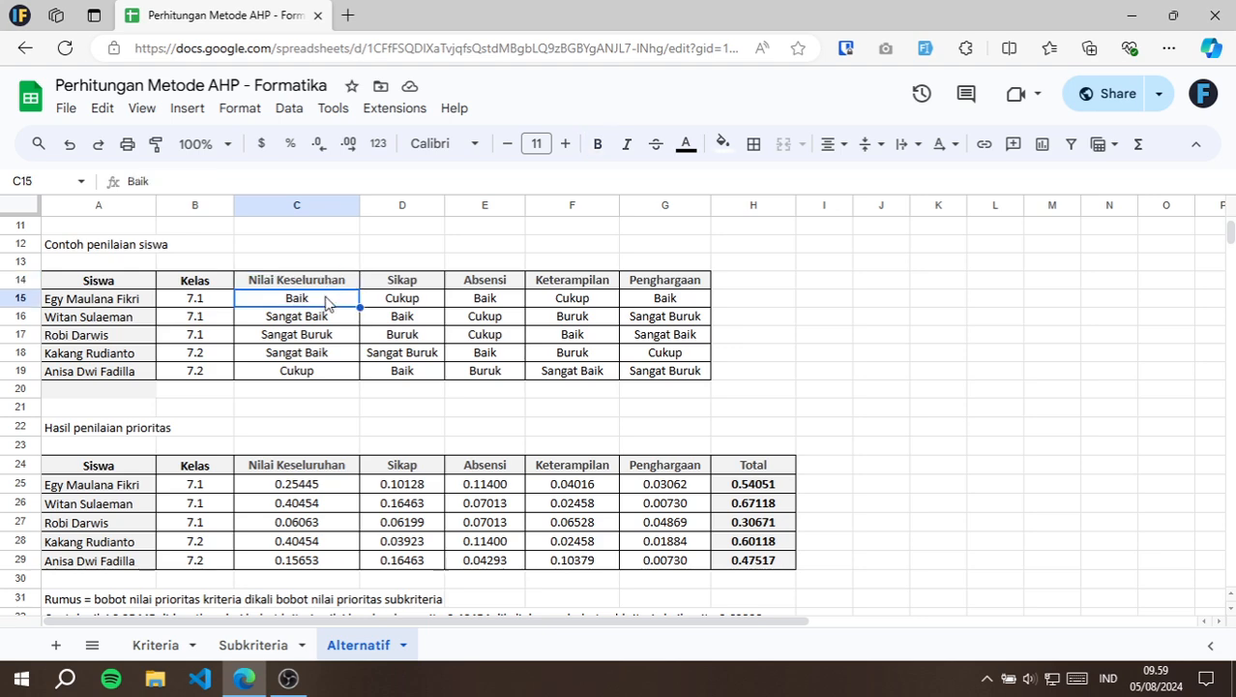
double_click(308, 487)
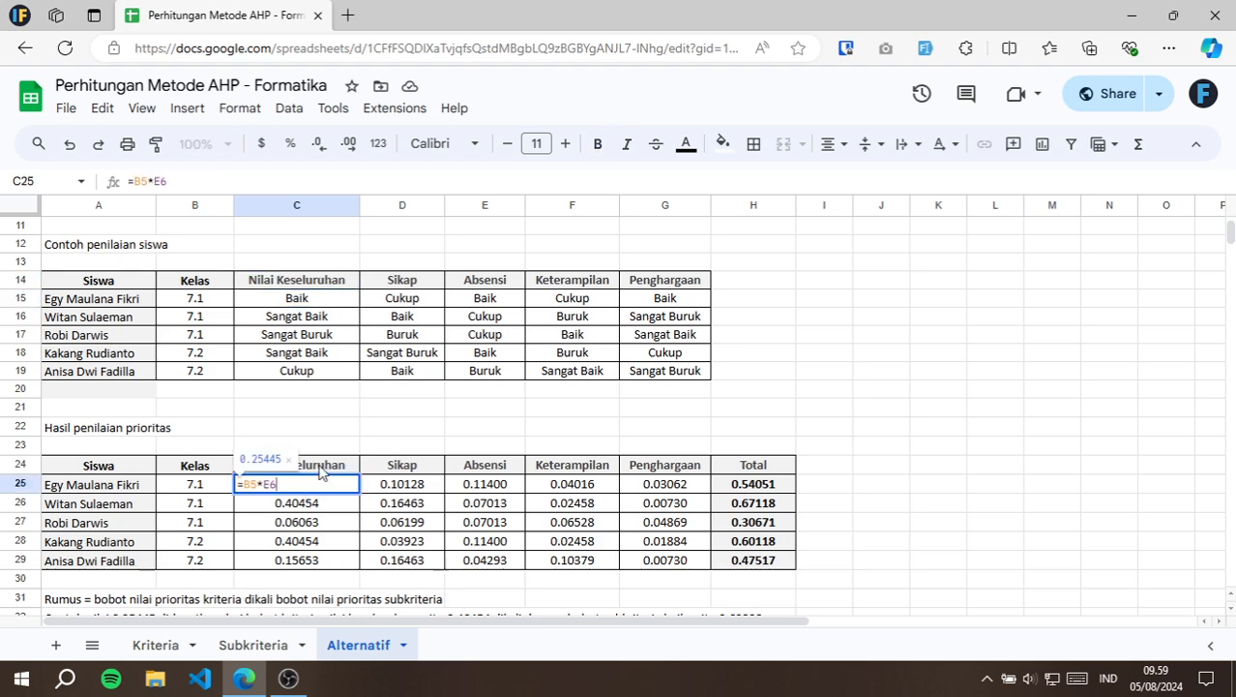
scroll(334, 387, up, 3)
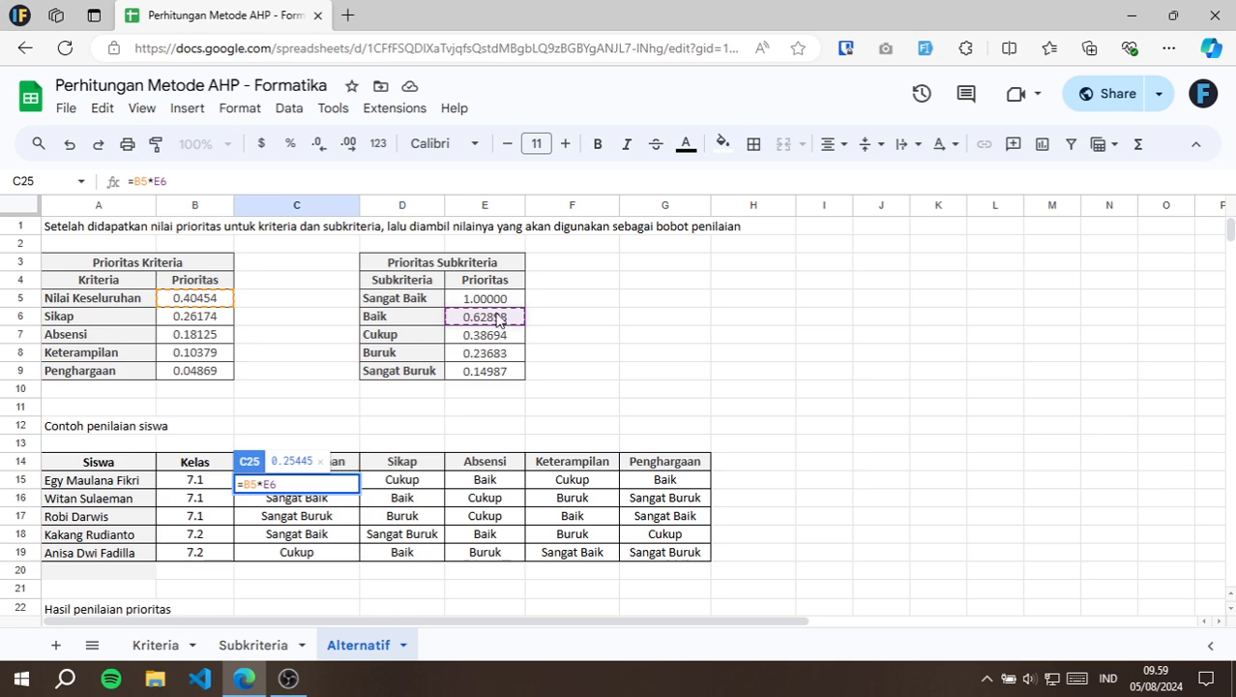
key(Escape)
Check the first student's Sikap rating in D15 against the weights referenced by the formula in D25, without editing it.
scroll(353, 470, down, 1)
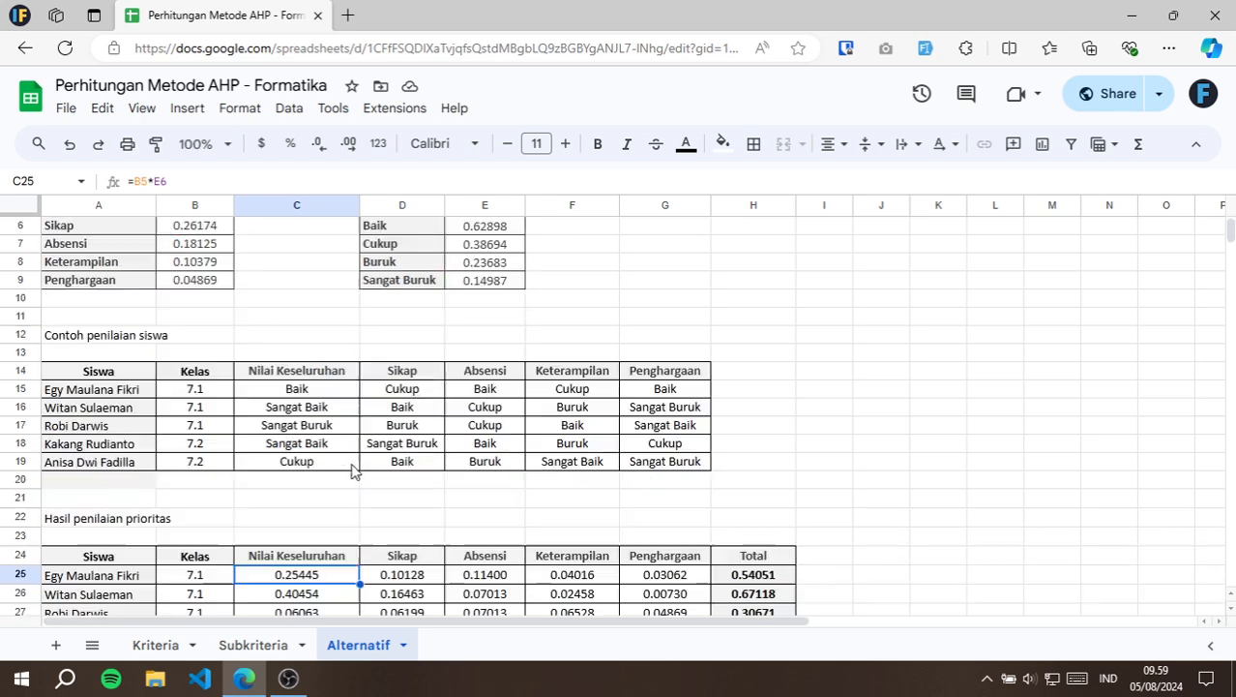
click(425, 578)
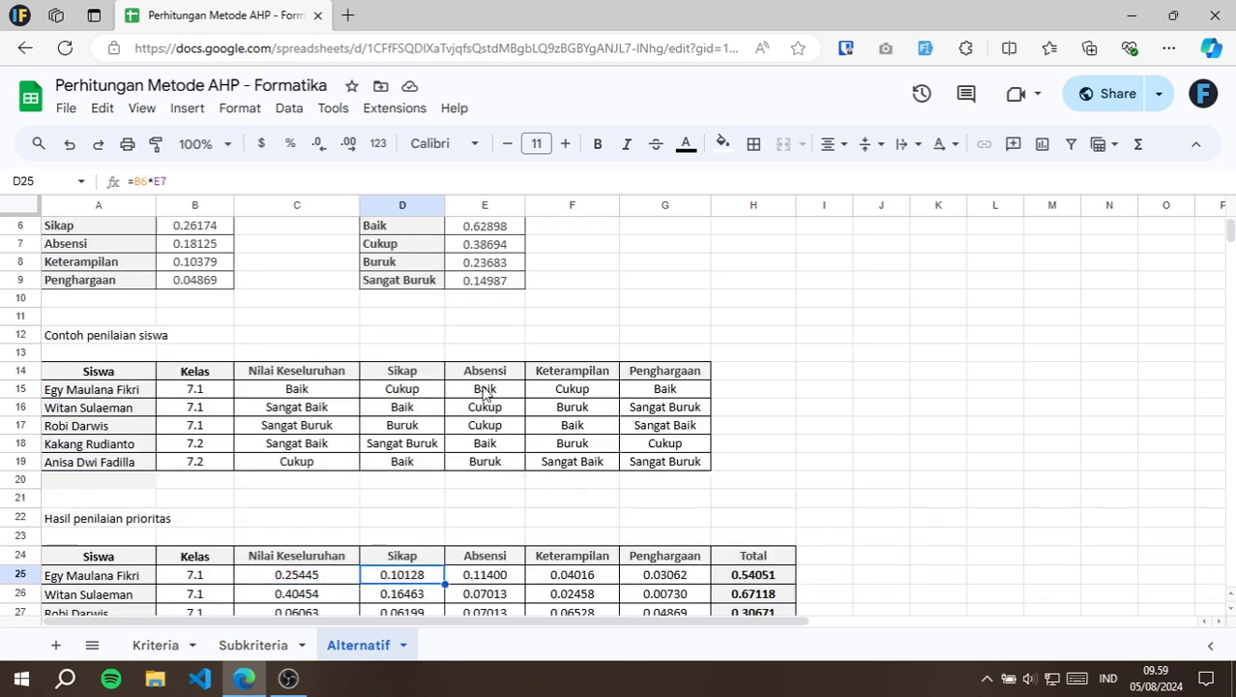
click(414, 377)
click(409, 391)
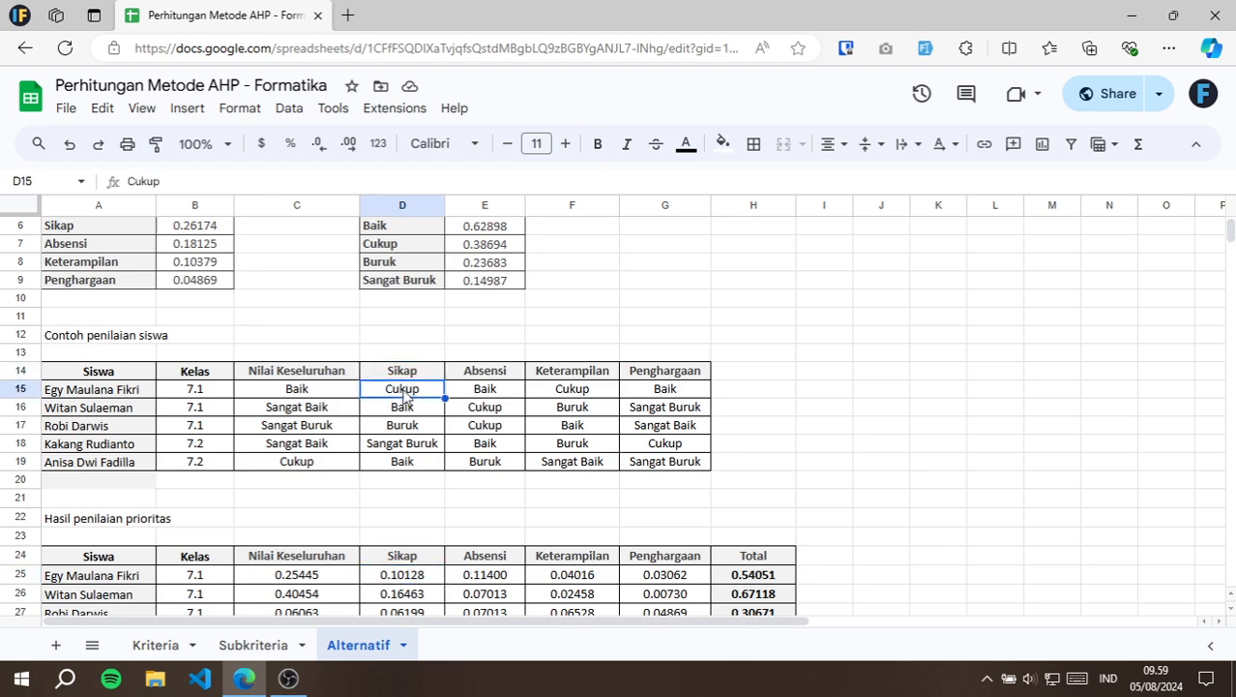
double_click(401, 575)
scroll(290, 334, up, 1)
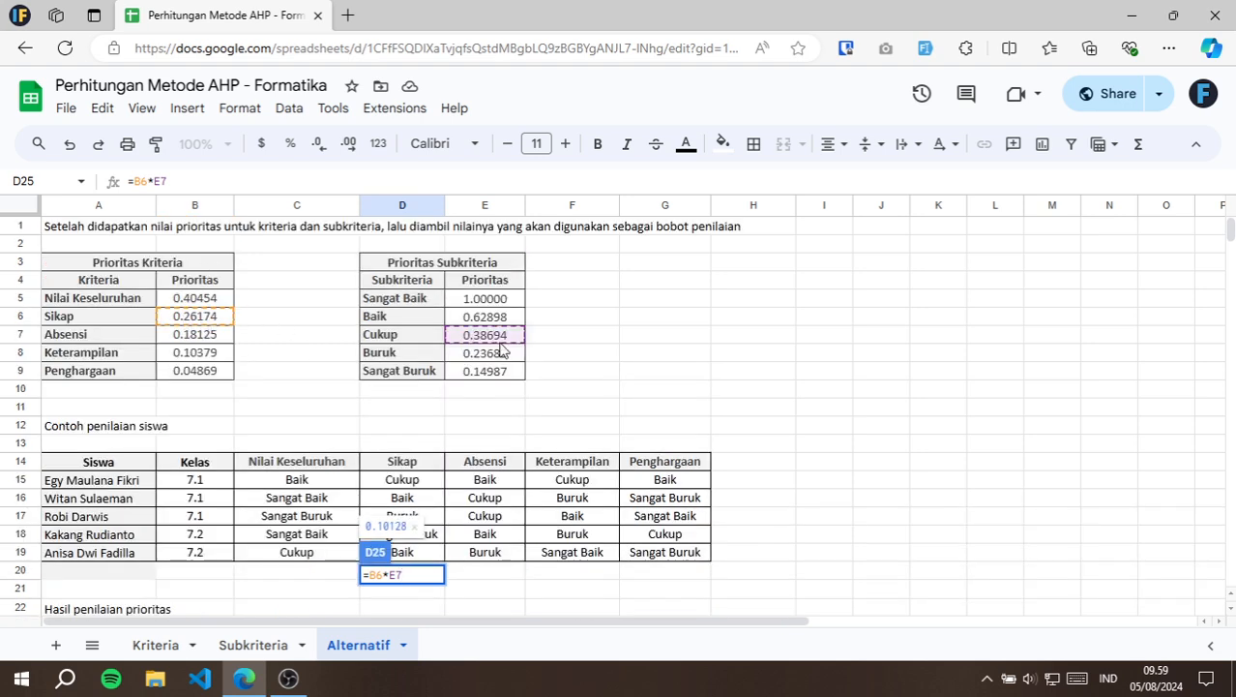
key(Escape)
Check the first student's Absensi rating in E15 and the weights referenced by the formula in E25, without editing it.
scroll(502, 484, down, 3)
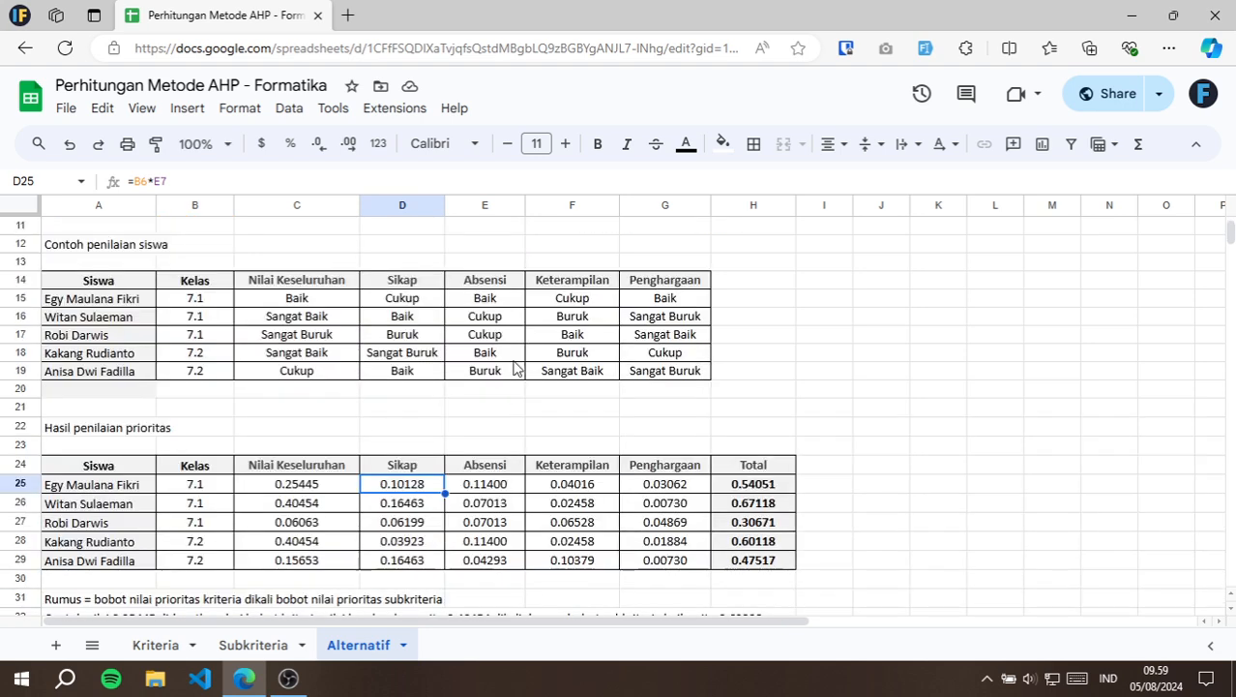
click(504, 283)
click(500, 300)
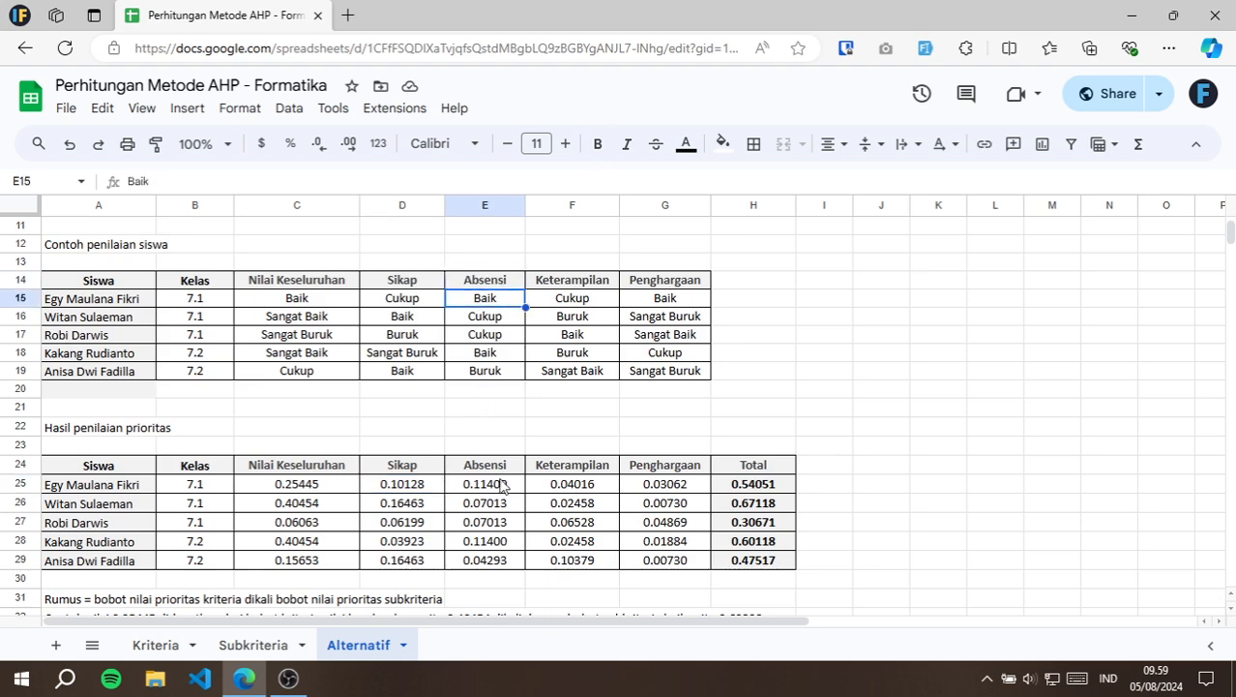
double_click(496, 486)
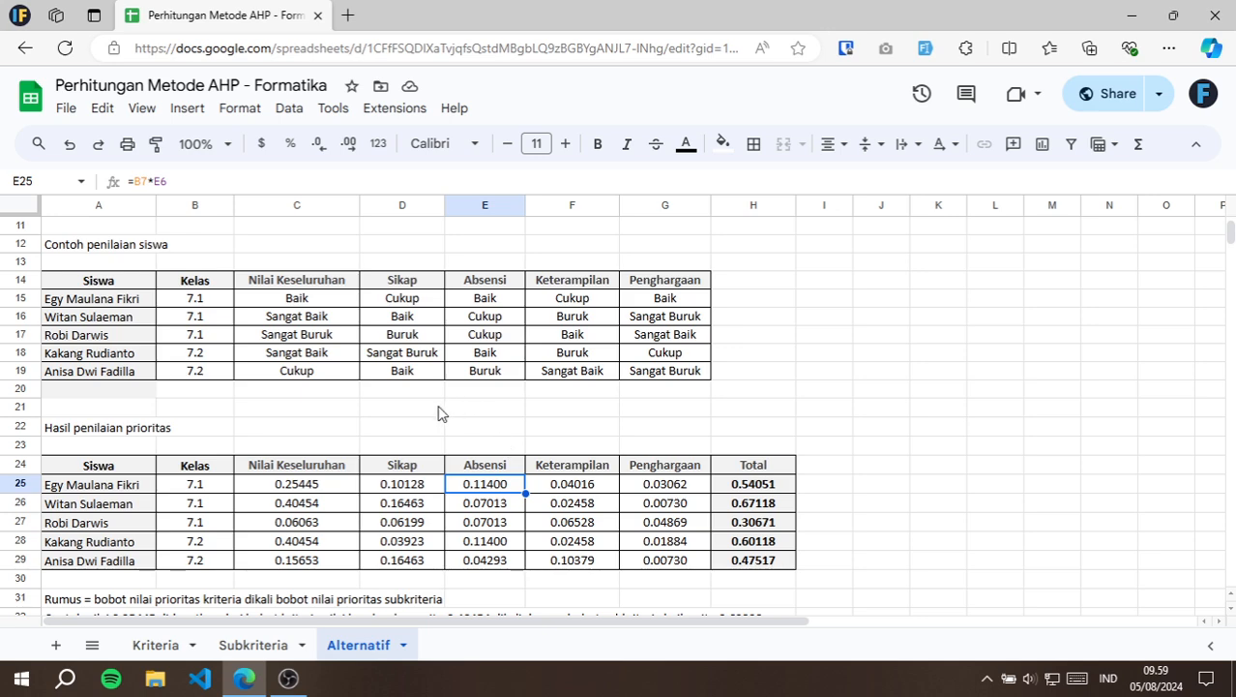
scroll(257, 310, up, 3)
scroll(219, 324, down, 1)
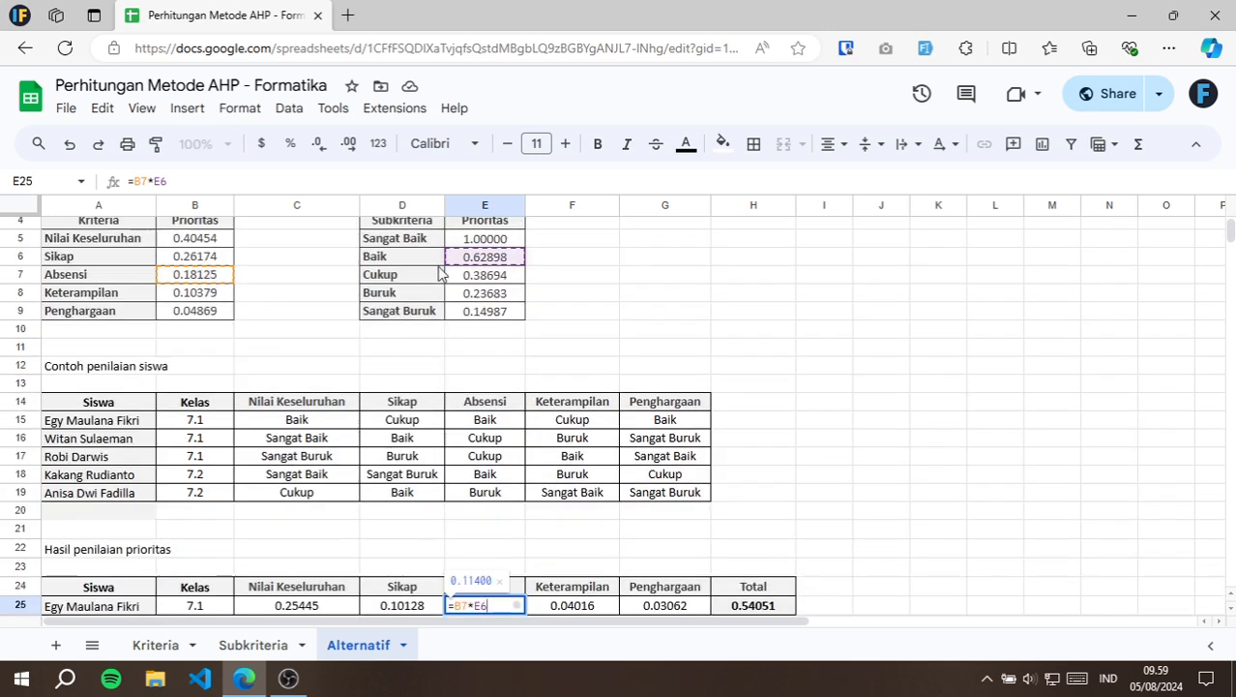
key(Escape)
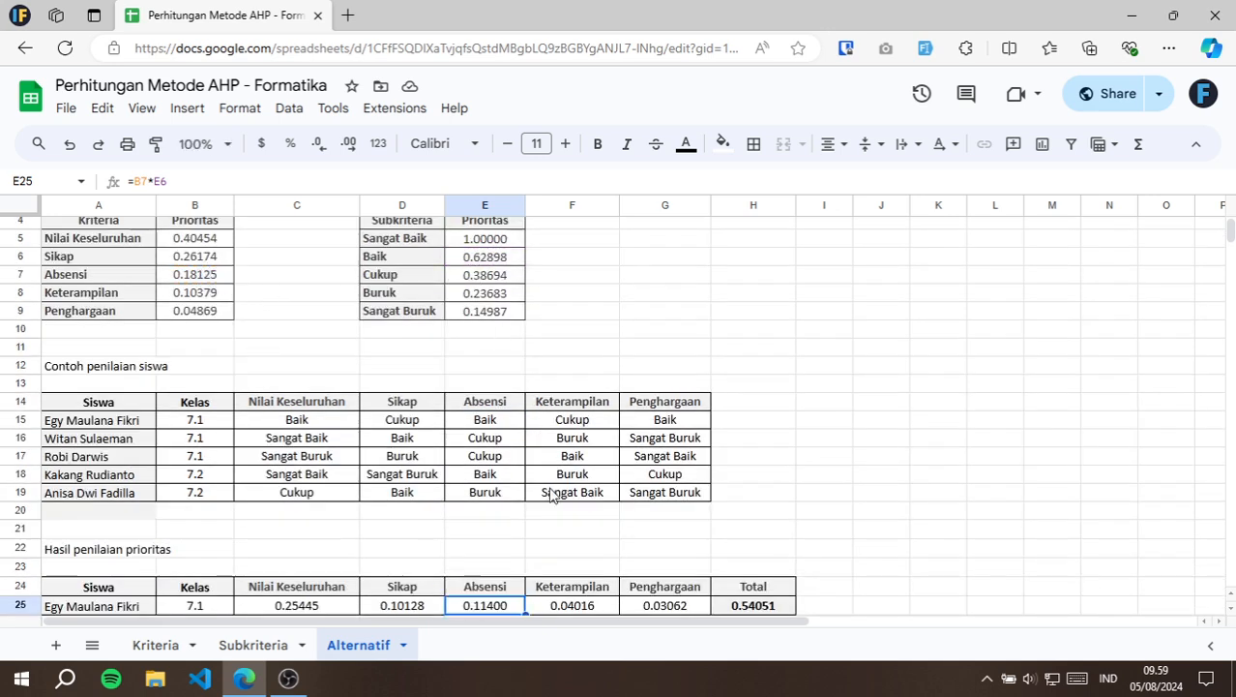
View the Keterampilan score formula in F25, and select all students' weighted scores in C25:G29.
scroll(554, 492, down, 3)
click(570, 425)
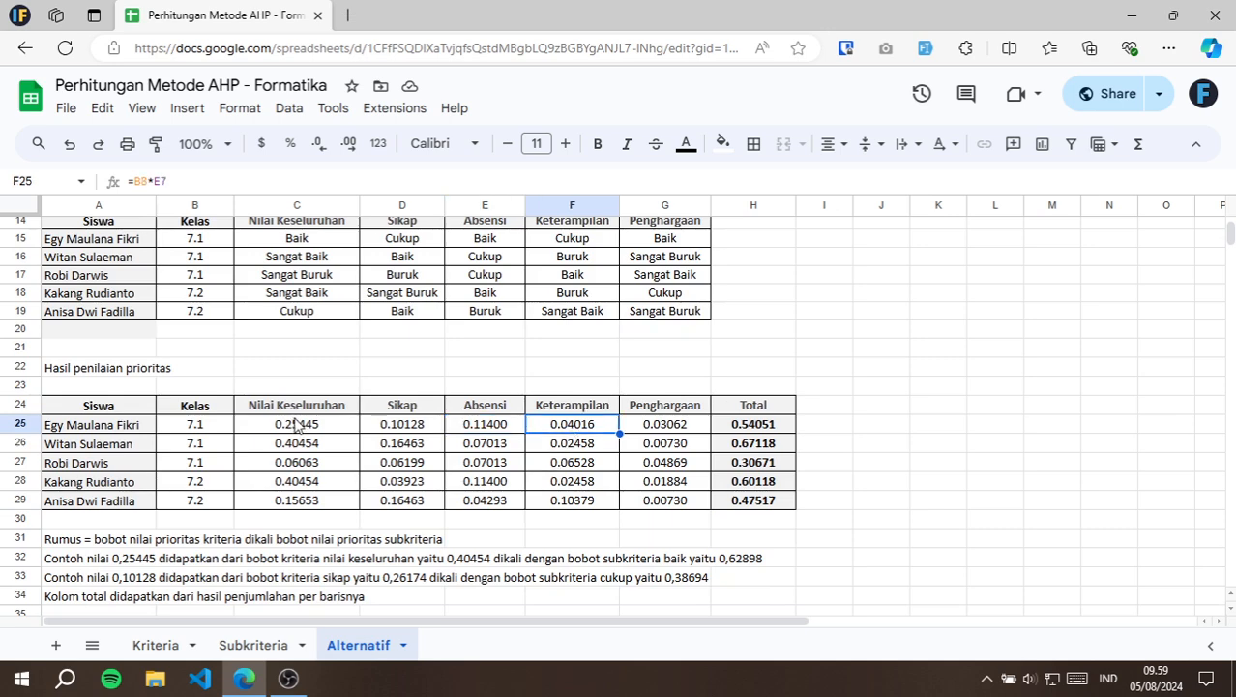
drag(290, 425, 661, 503)
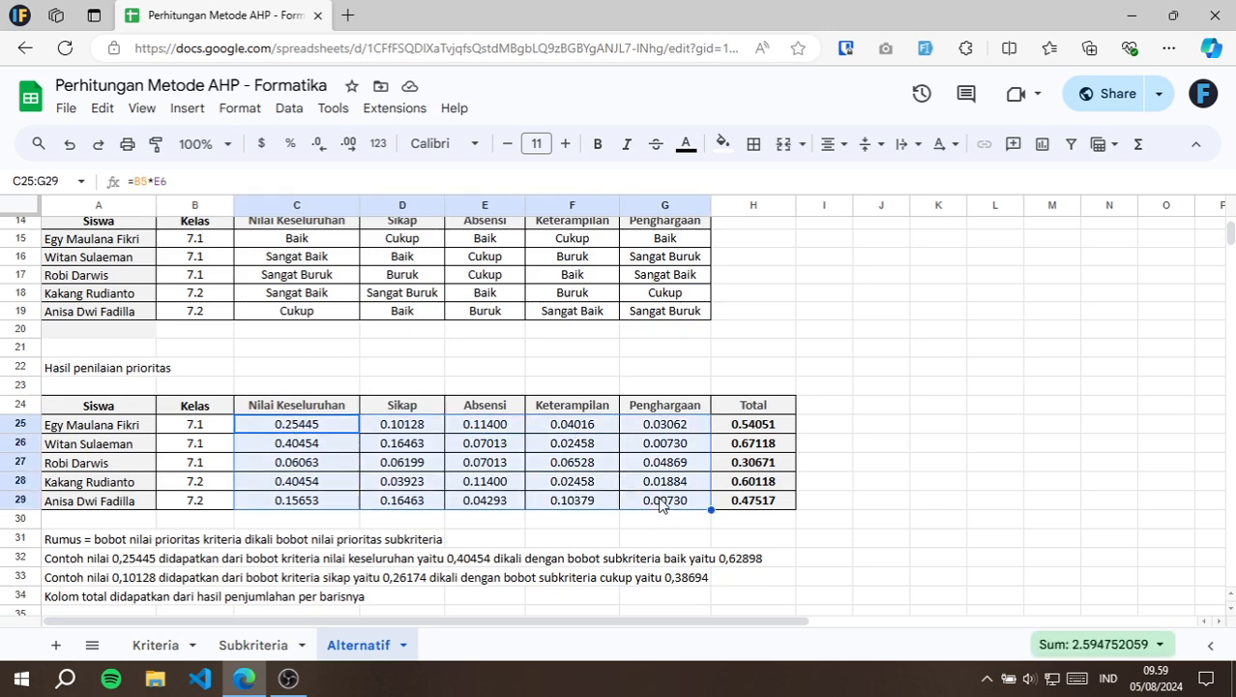
Inspect the range summed by the Total formula in H25 without editing it, and select the first student's name in A25.
click(774, 424)
double_click(775, 424)
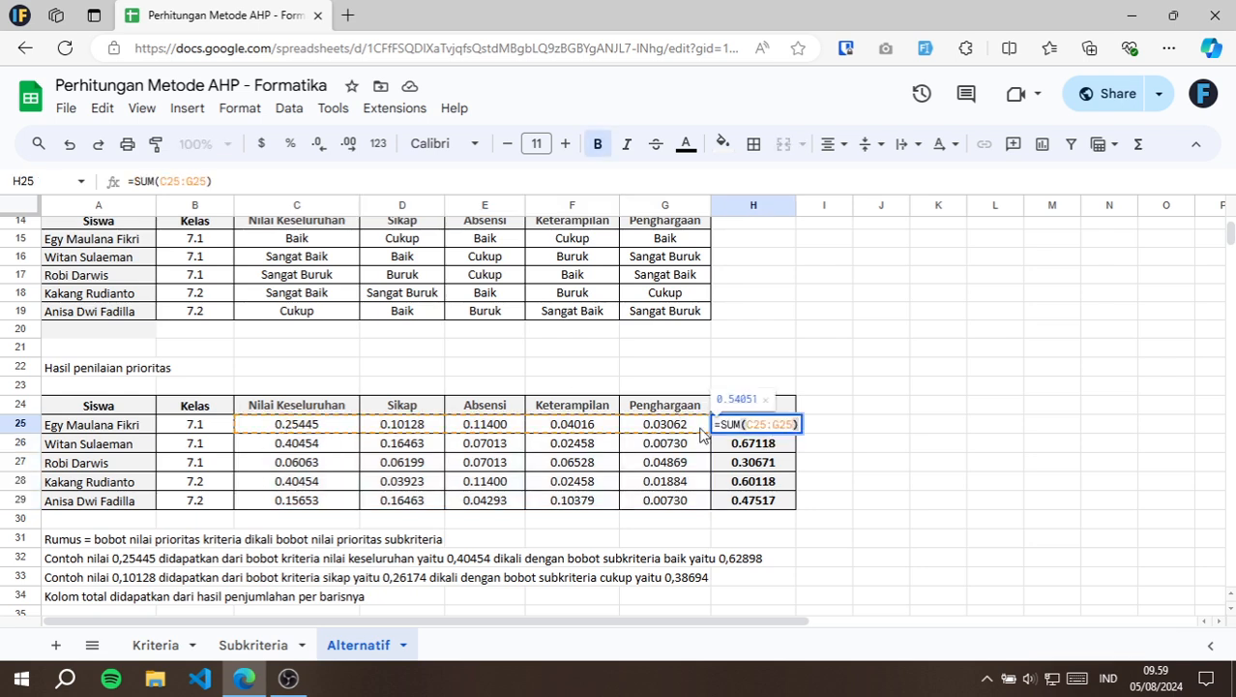
key(Escape)
click(115, 431)
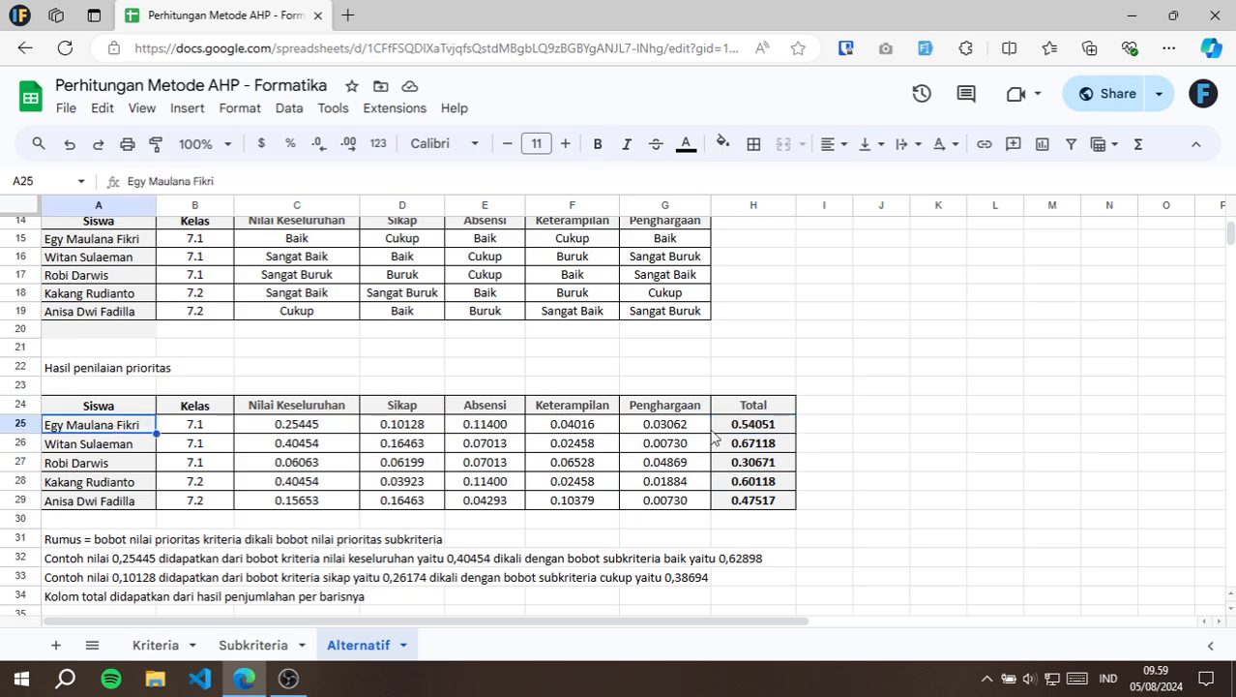
Inspect the first student's Total in H25, and the top-ranked student's name in A41 and Nilai AHP formula in C41, without editing them.
click(777, 430)
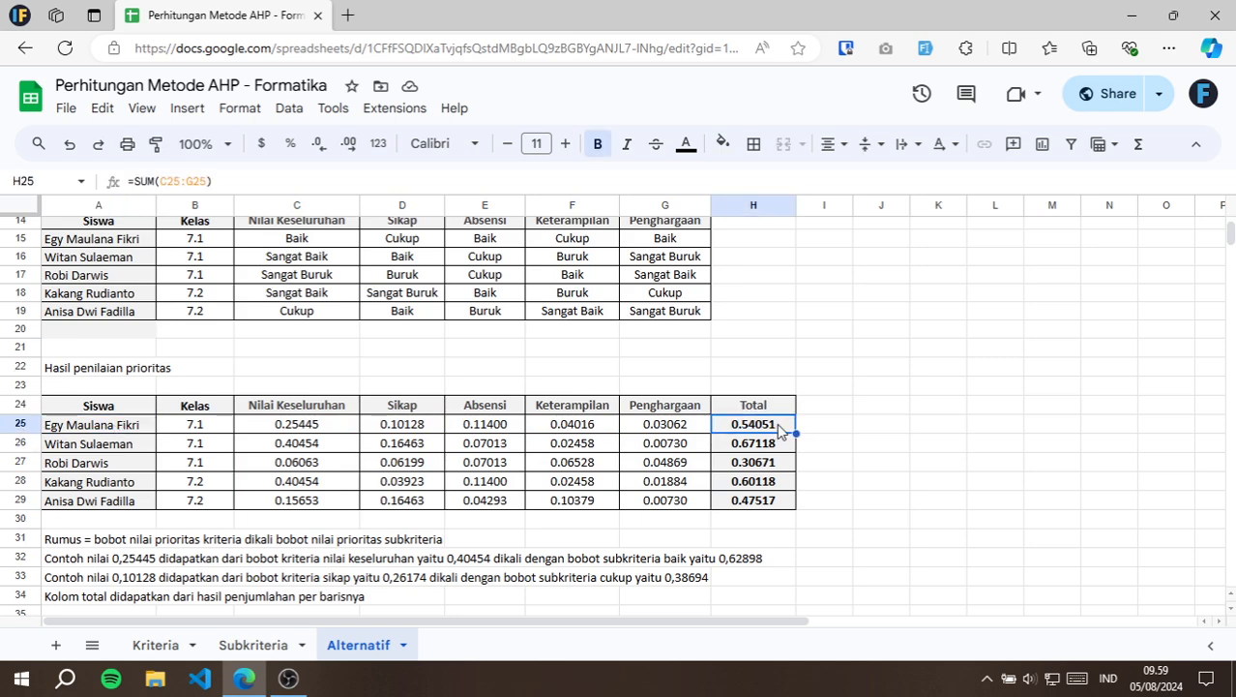
scroll(668, 454, down, 3)
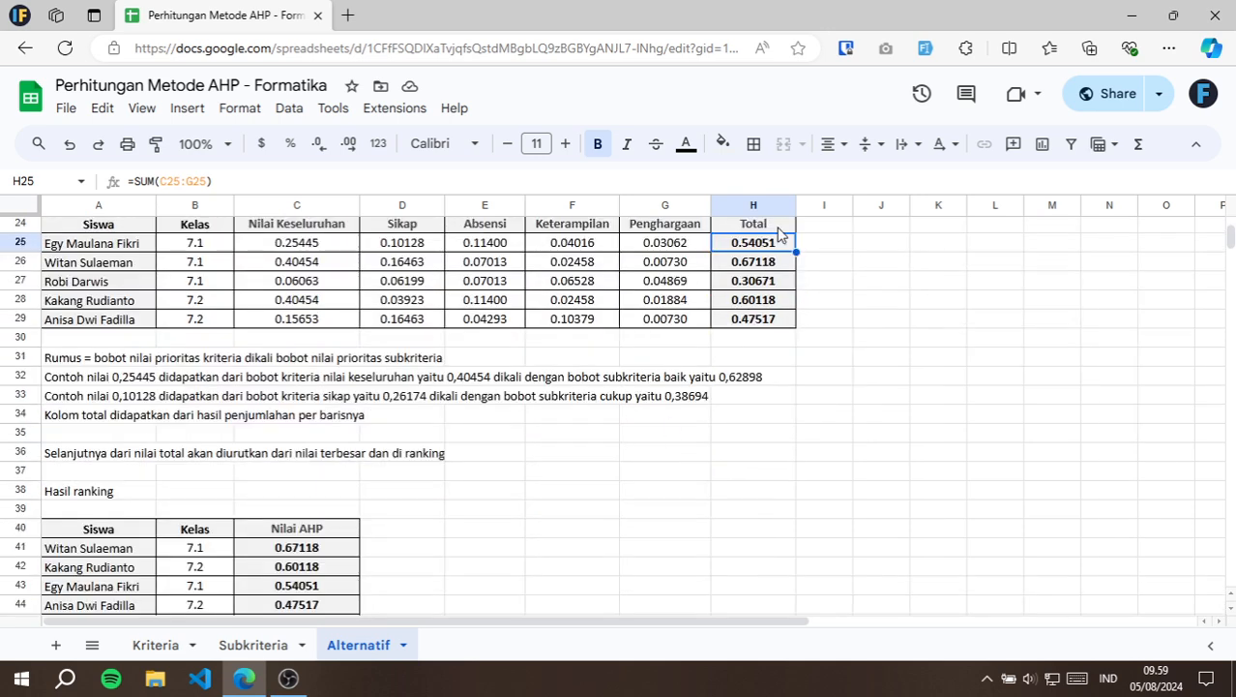
scroll(335, 402, down, 2)
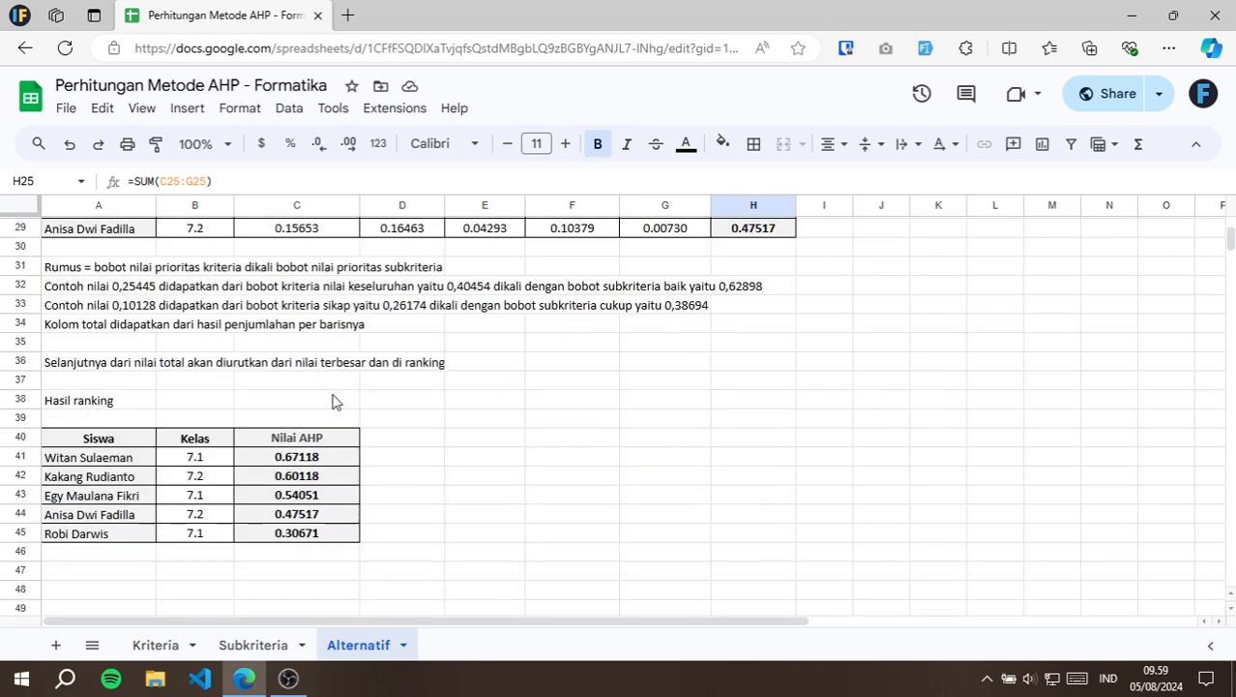
click(330, 461)
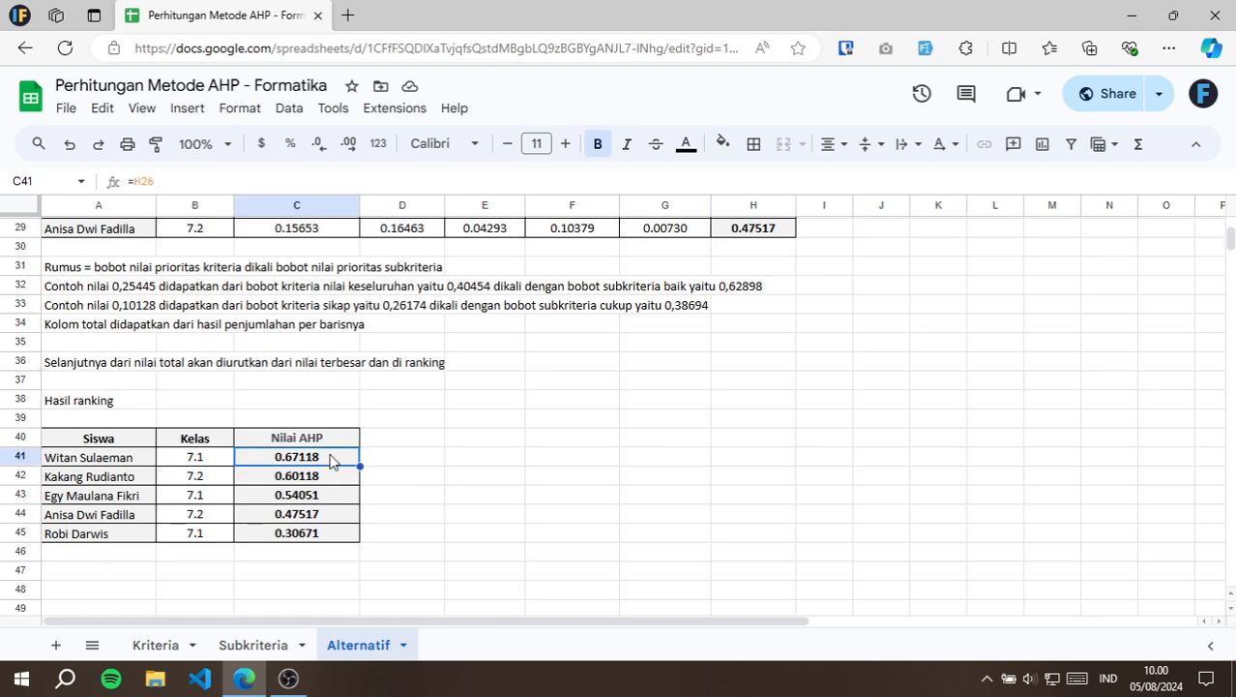
click(75, 462)
click(332, 460)
Review the priority weights at the start of the Alternatif sheet, and return to the pairwise comparison matrix on the Kriteria sheet.
scroll(425, 385, up, 10)
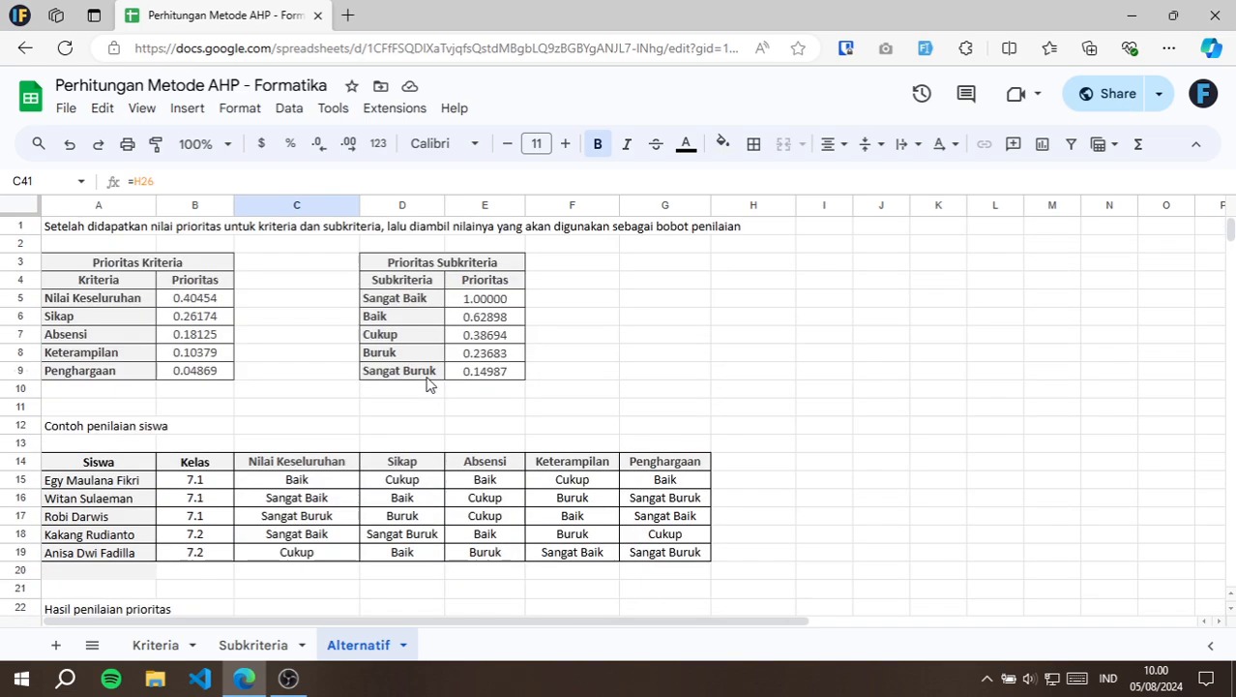
click(155, 645)
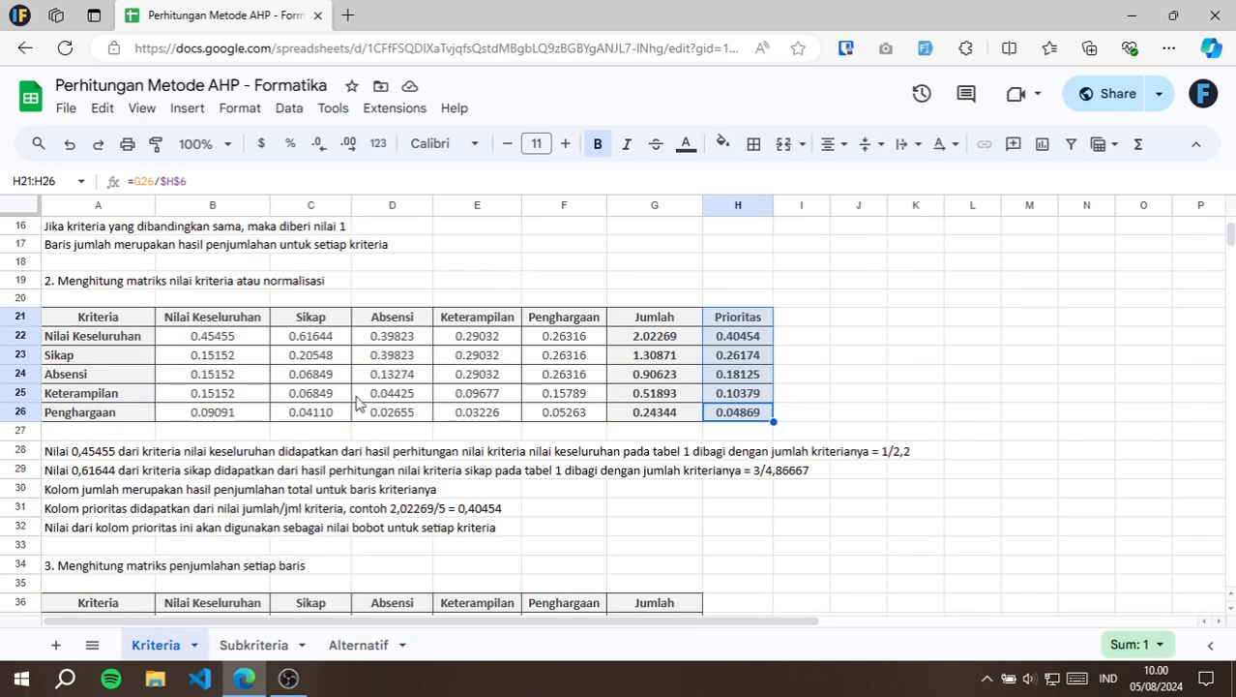
scroll(358, 402, up, 5)
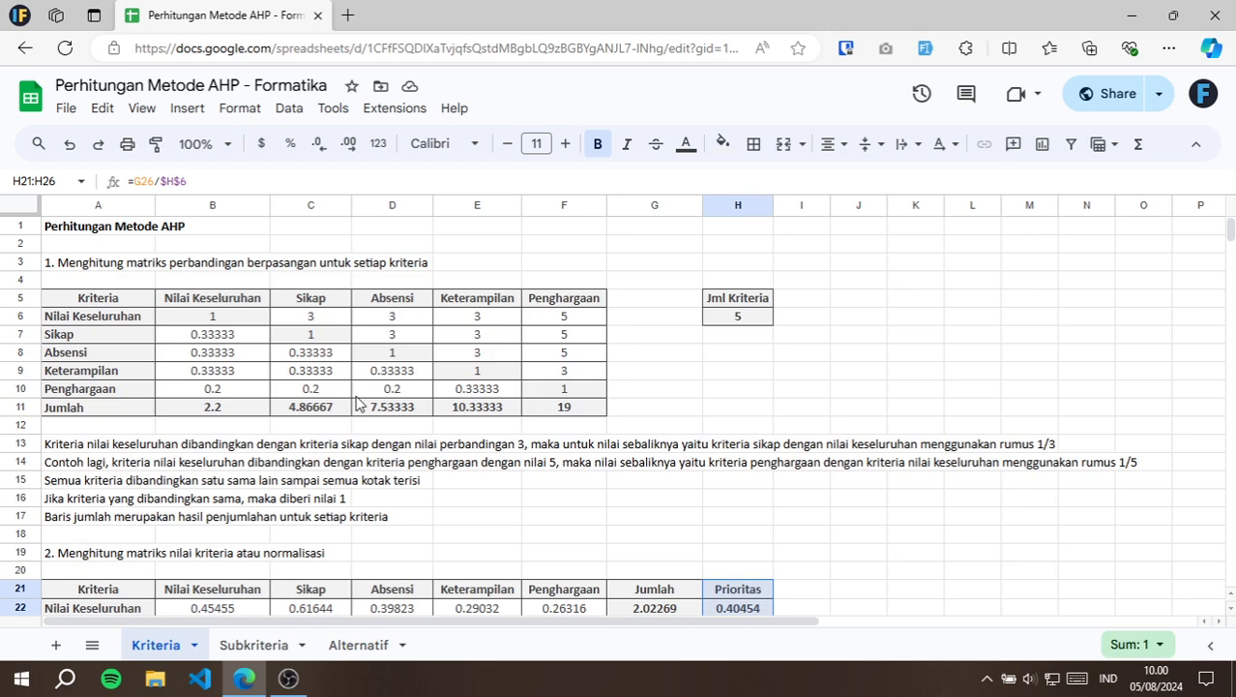